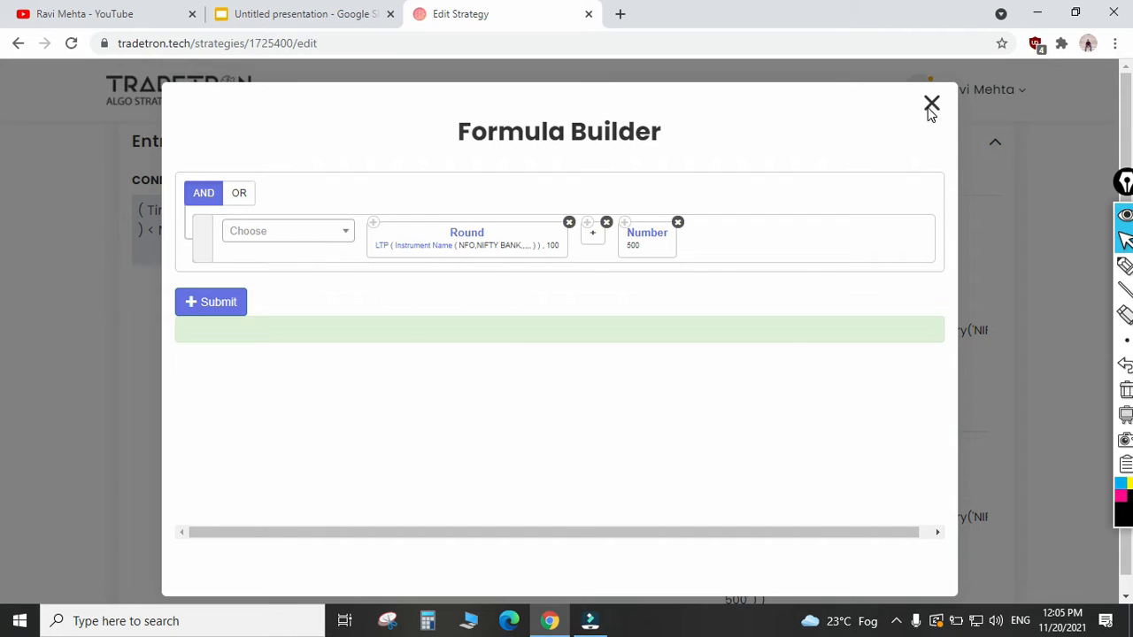
# - Close the call leg's strike formula and position settings, and review the strike formula of the NIFTY BANK PE sell position
pyautogui.click(931, 104)
pyautogui.click(860, 105)
pyautogui.scroll(-3, 731, 277)
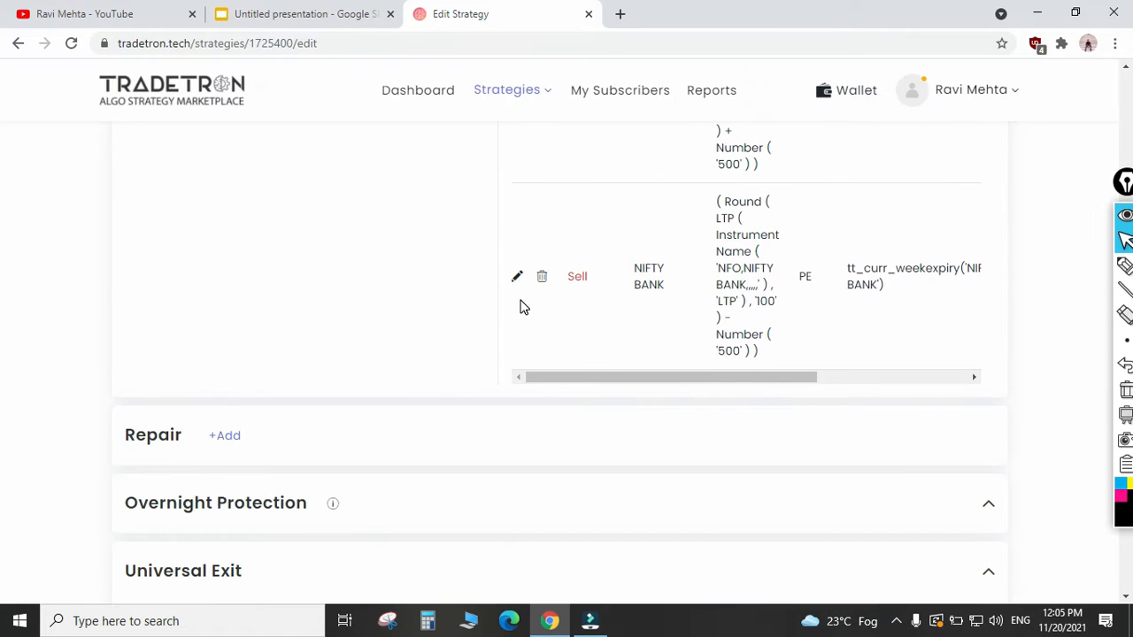
pyautogui.click(518, 276)
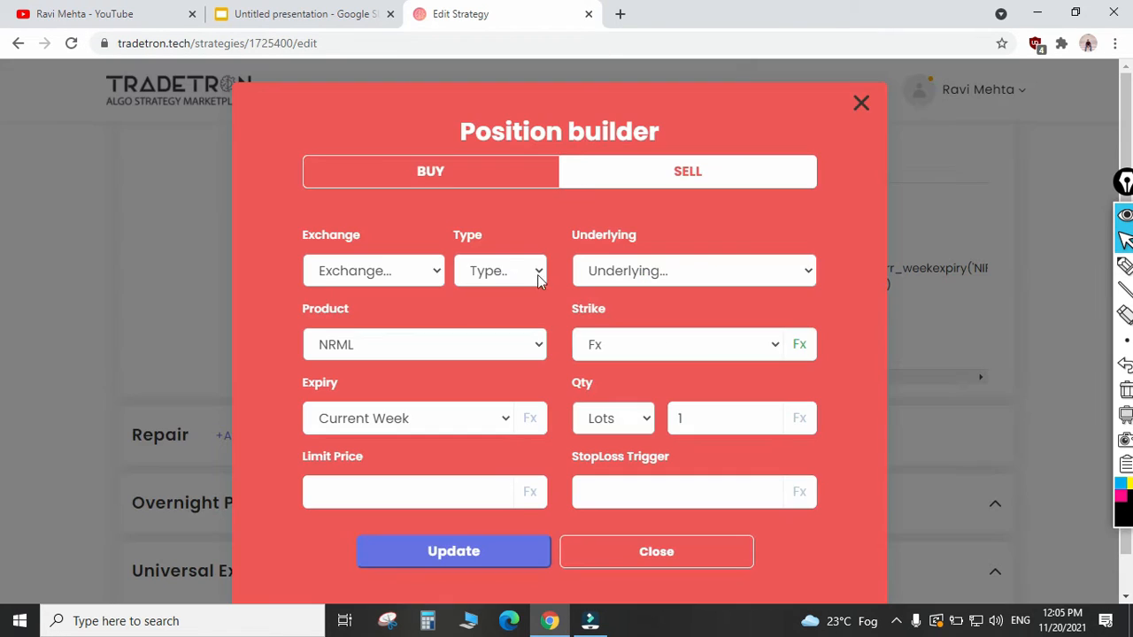
pyautogui.click(803, 352)
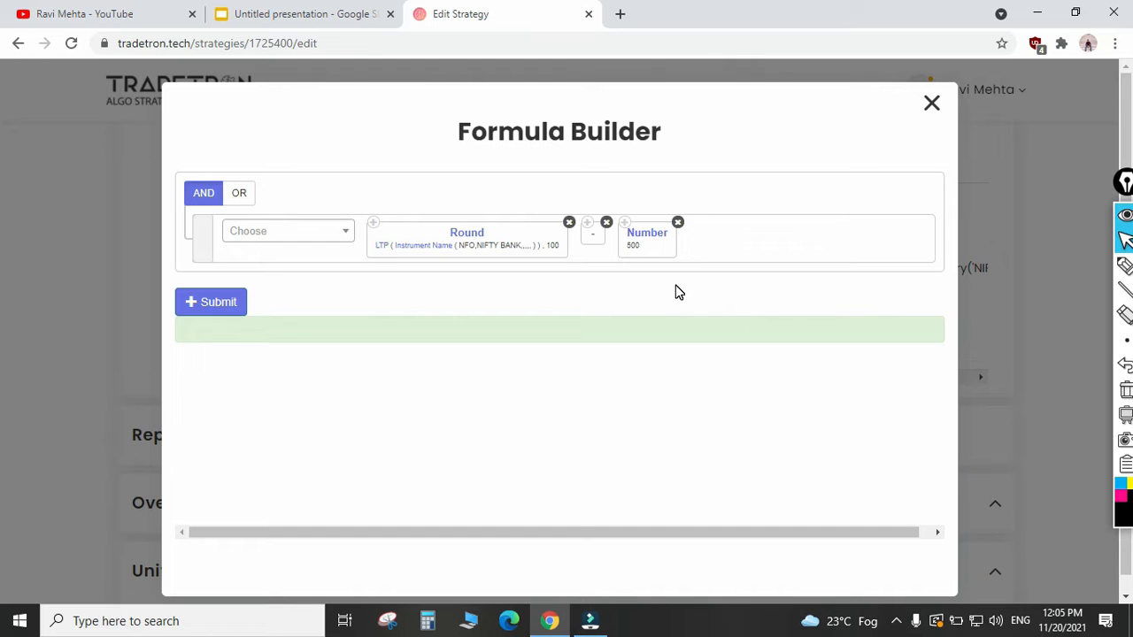
pyautogui.click(929, 107)
pyautogui.click(863, 107)
# - Review the strategy's universal exit condition, entry conditions and entry positions, clearing any on-screen annotations
pyautogui.scroll(-4, 655, 341)
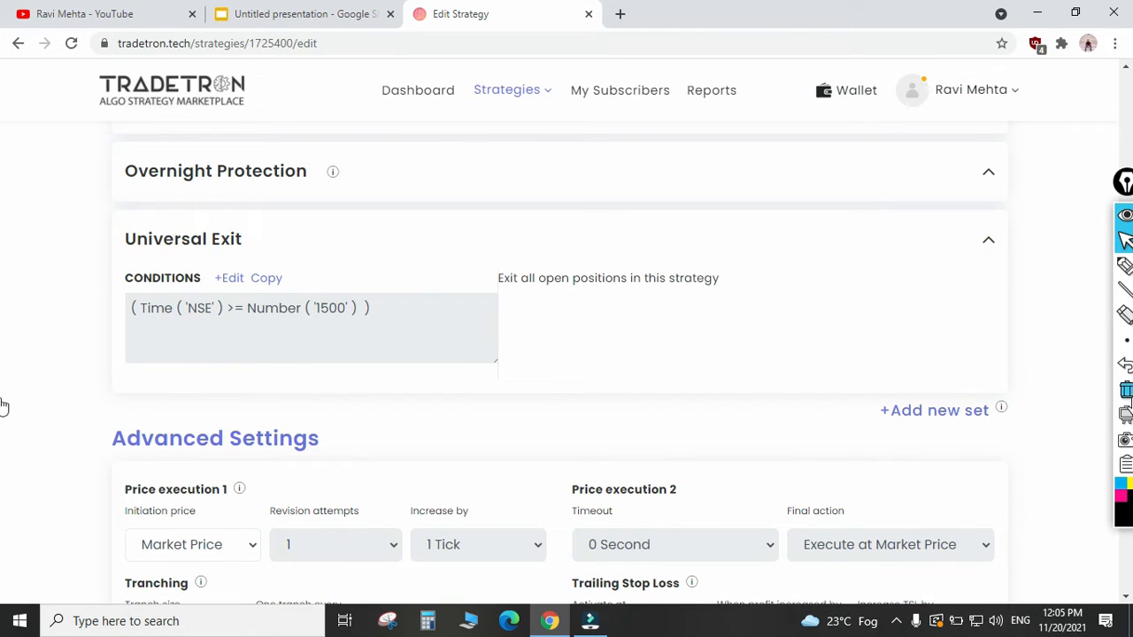
pyautogui.click(1126, 393)
pyautogui.moveTo(1127, 272)
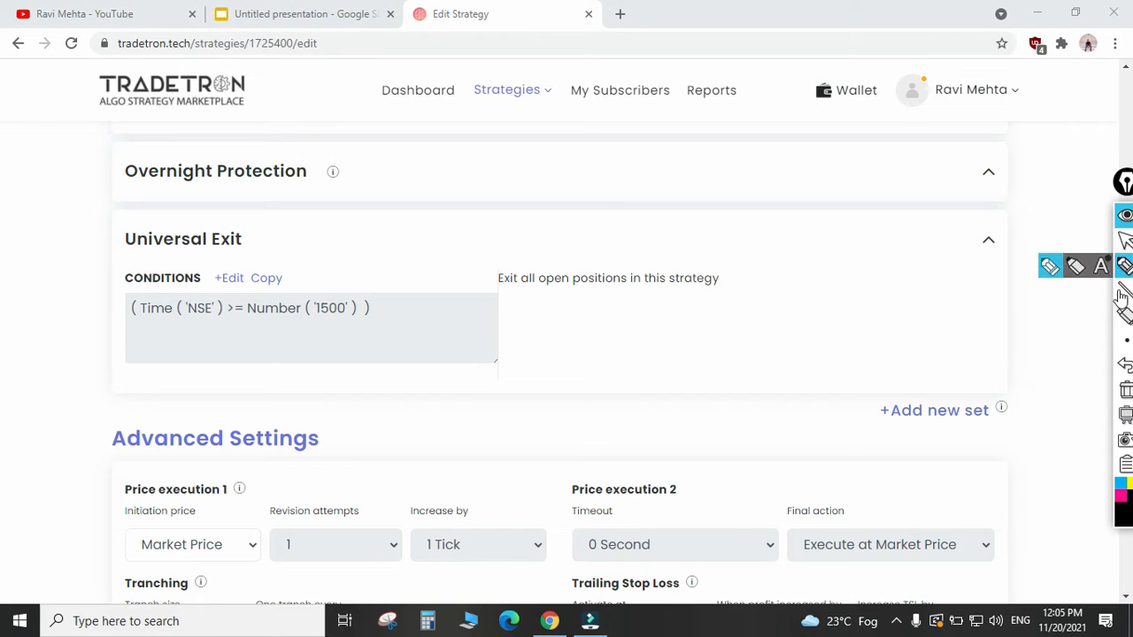
pyautogui.scroll(4, 804, 408)
pyautogui.scroll(4, 805, 405)
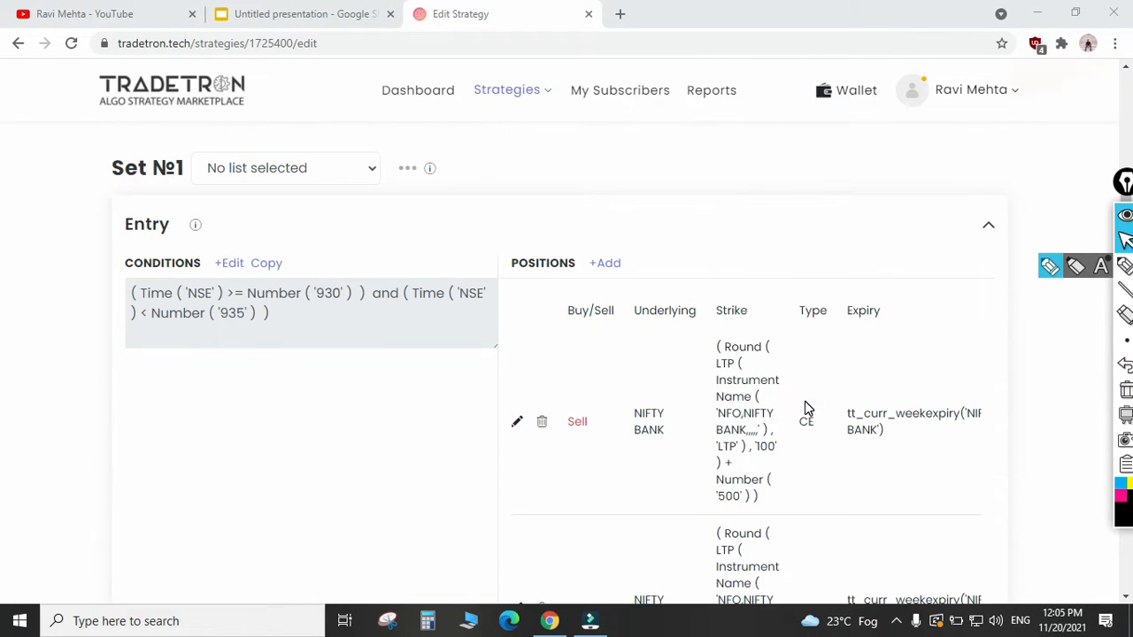
pyautogui.scroll(-1, 803, 405)
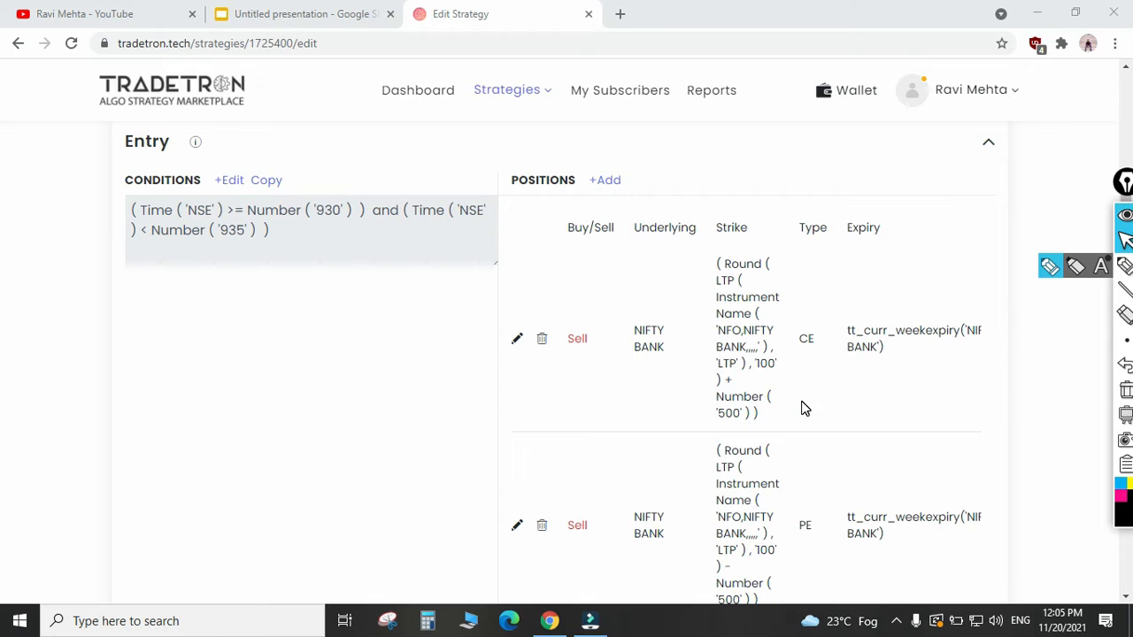
pyautogui.scroll(-1, 805, 408)
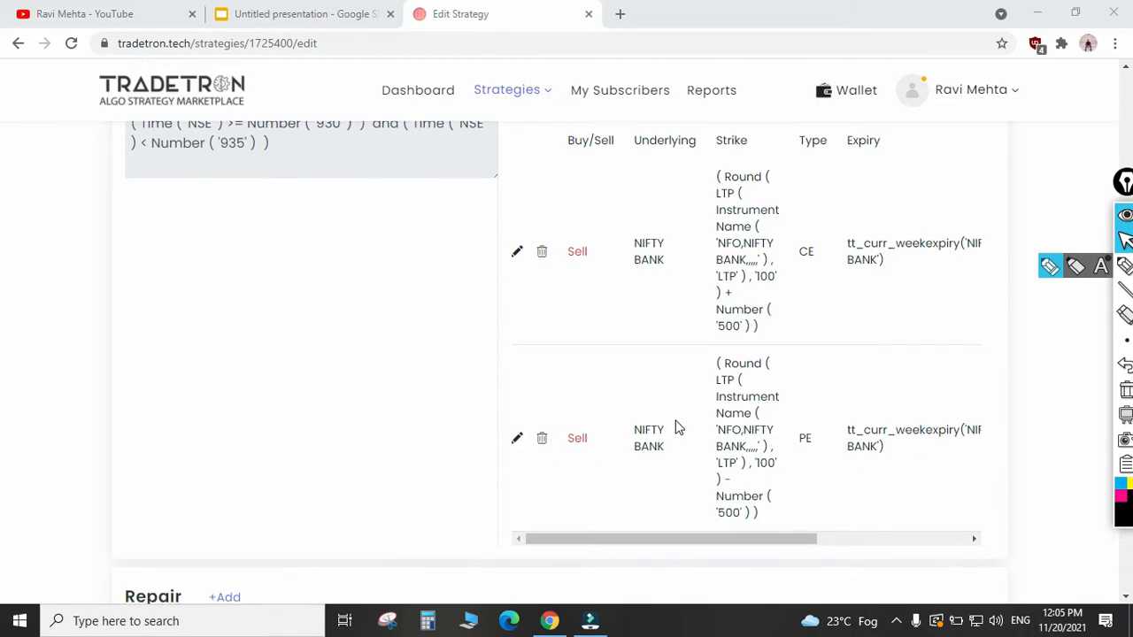
pyautogui.scroll(-2, 675, 427)
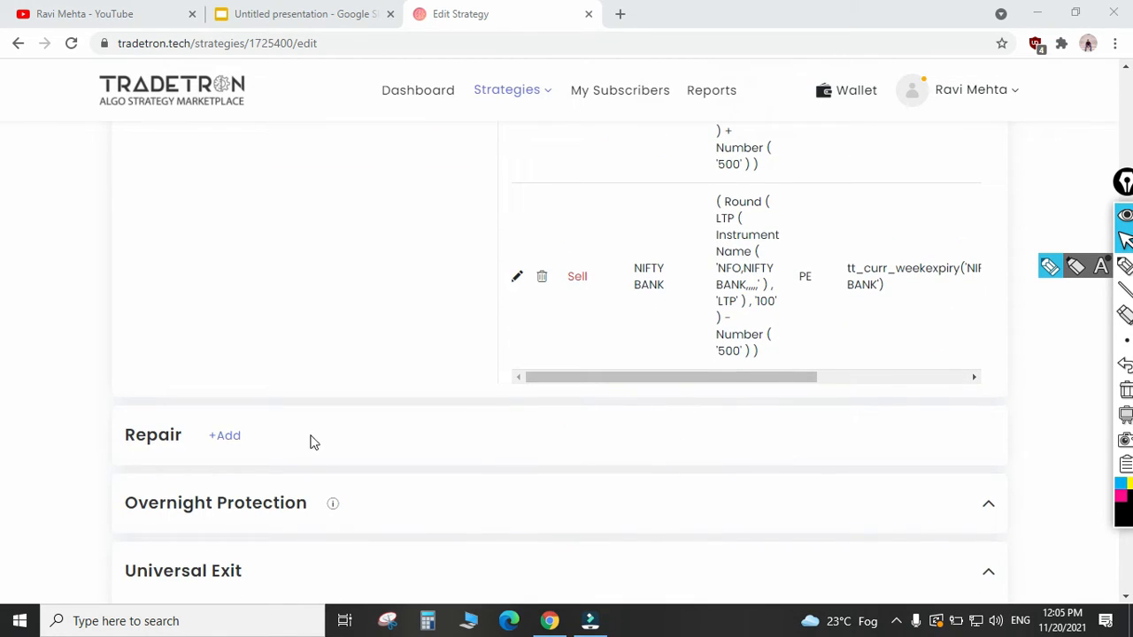
pyautogui.scroll(-2, 301, 434)
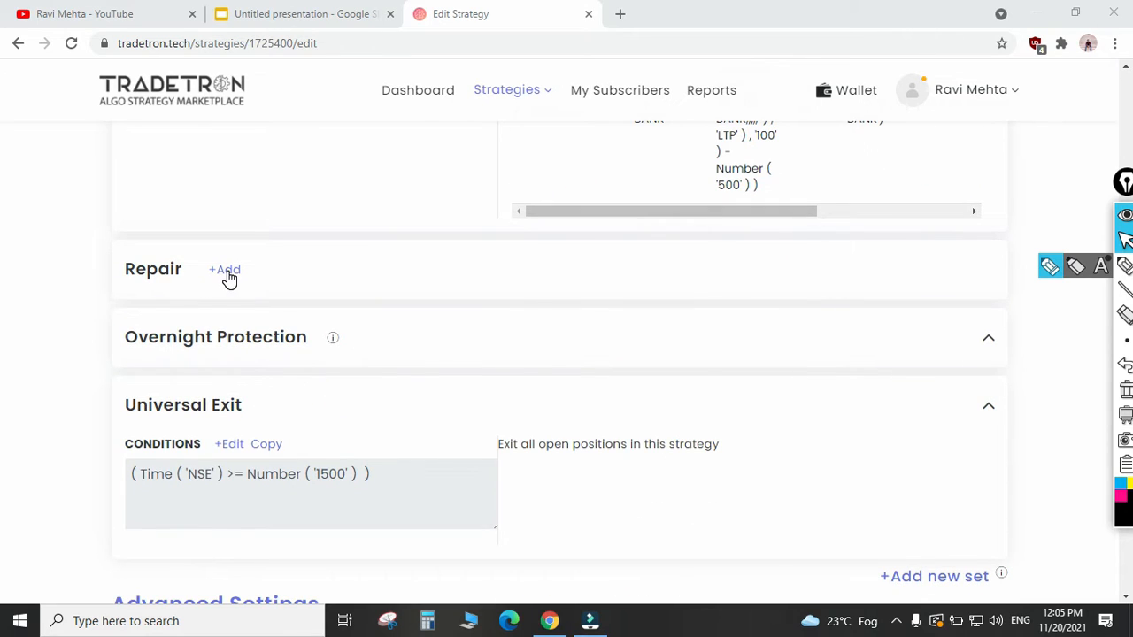
# - Add a Repair Once block and start its condition with the LTP keyword, using Traded Instrument Name as the instrument
pyautogui.click(227, 270)
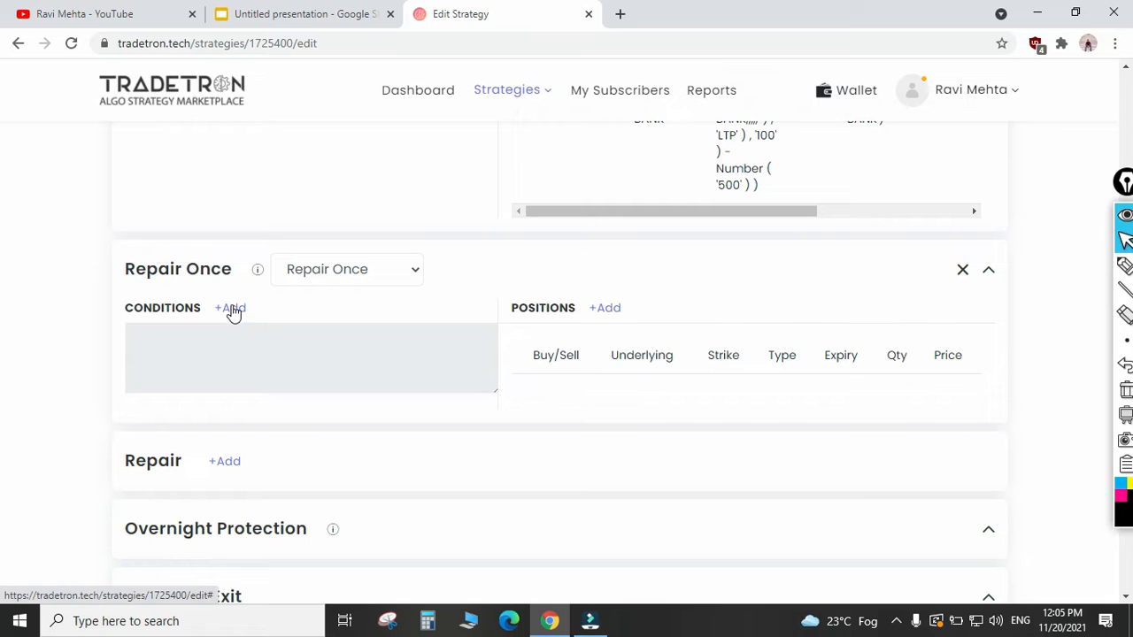
pyautogui.click(232, 308)
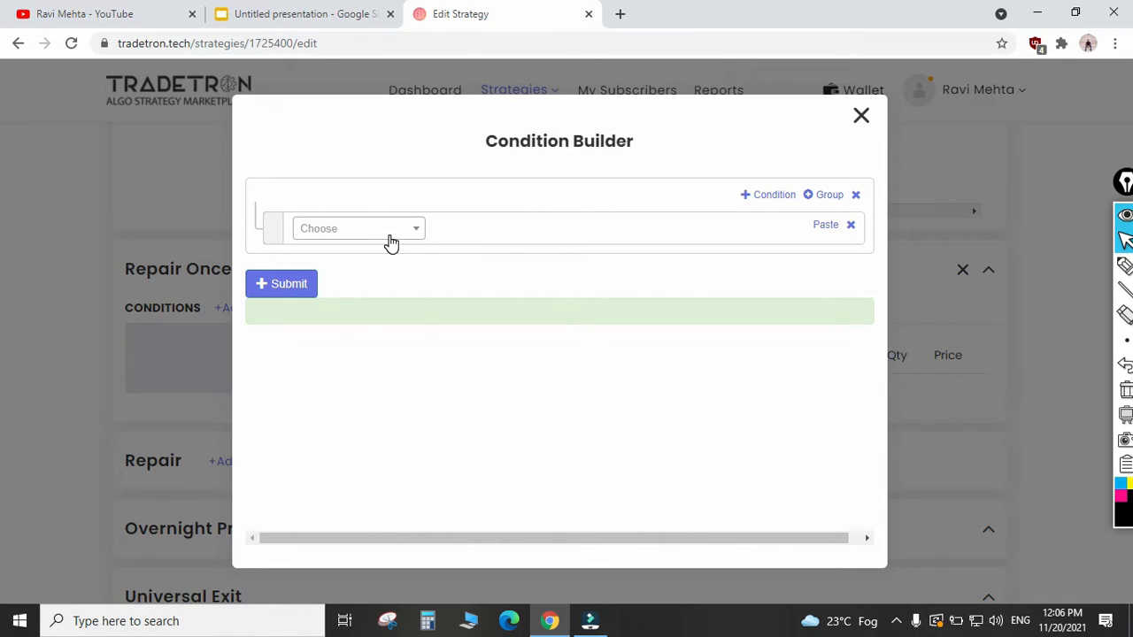
pyautogui.click(391, 243)
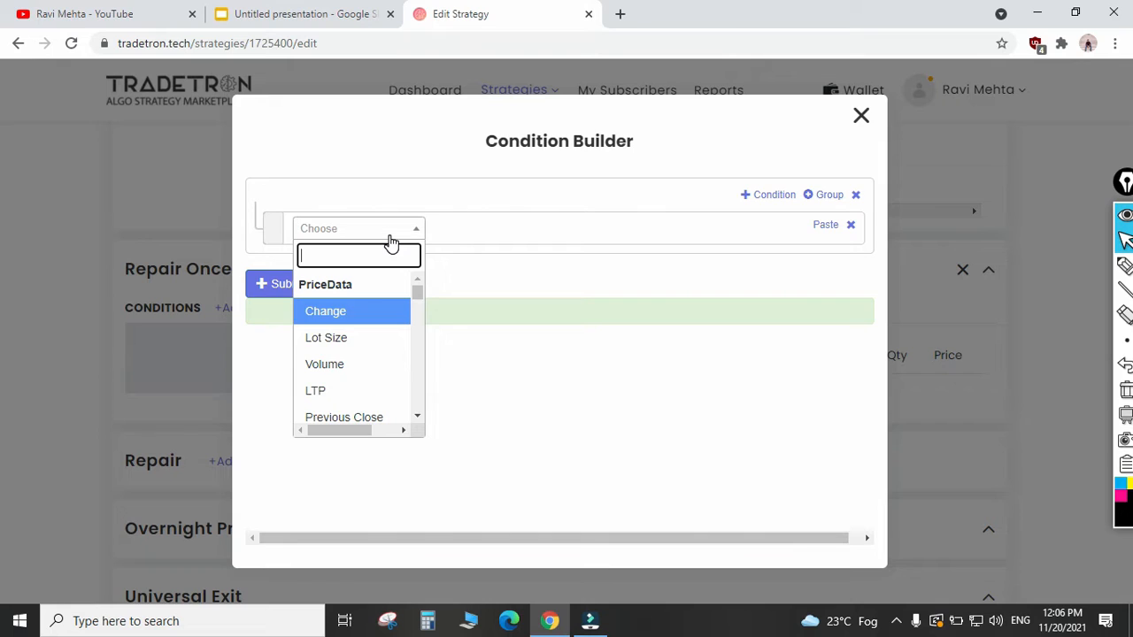
pyautogui.write('ltp')
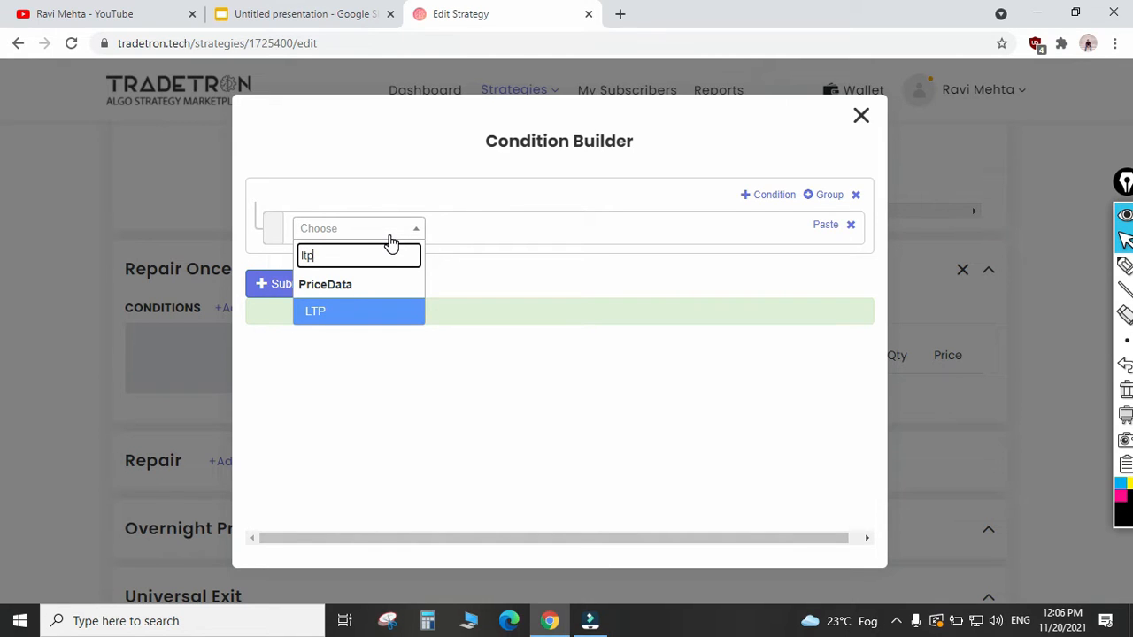
pyautogui.press('Return')
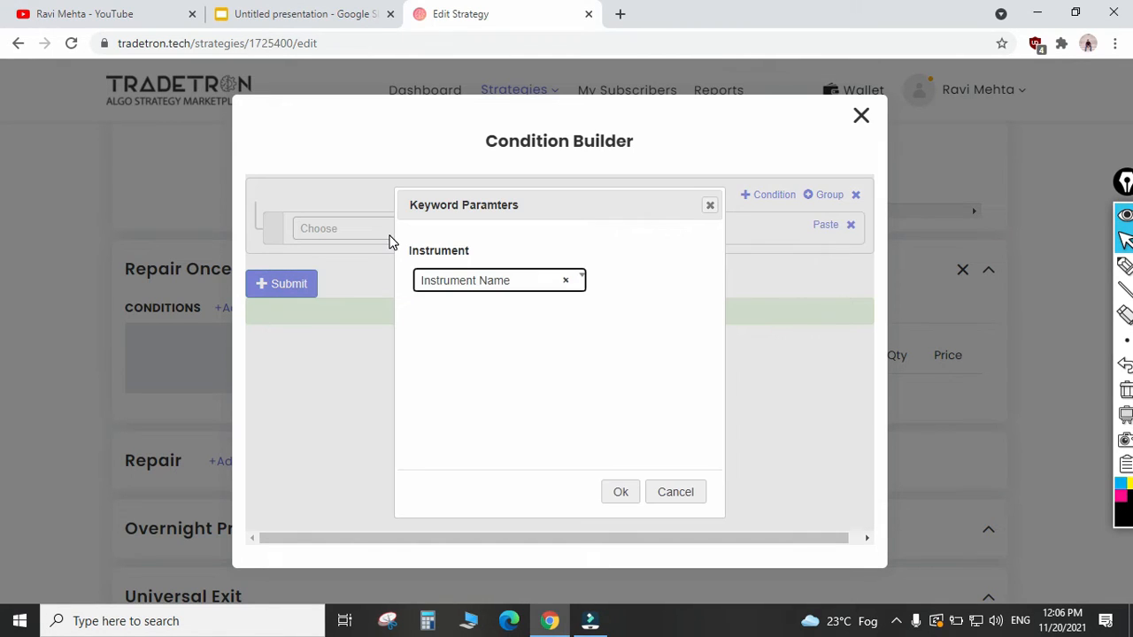
pyautogui.click(503, 288)
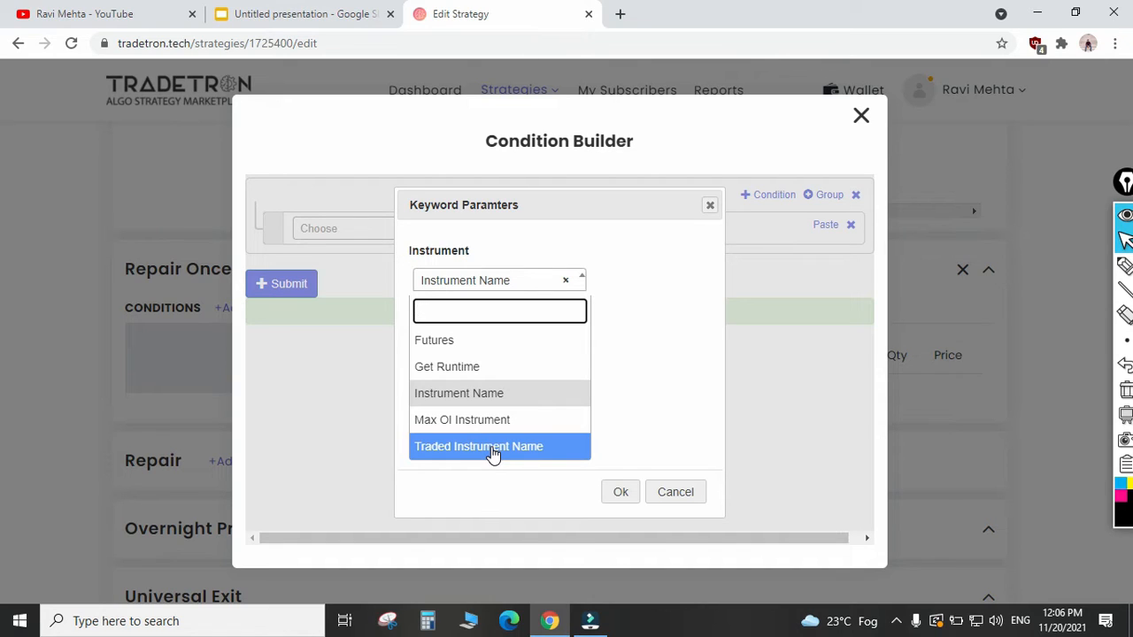
pyautogui.click(493, 454)
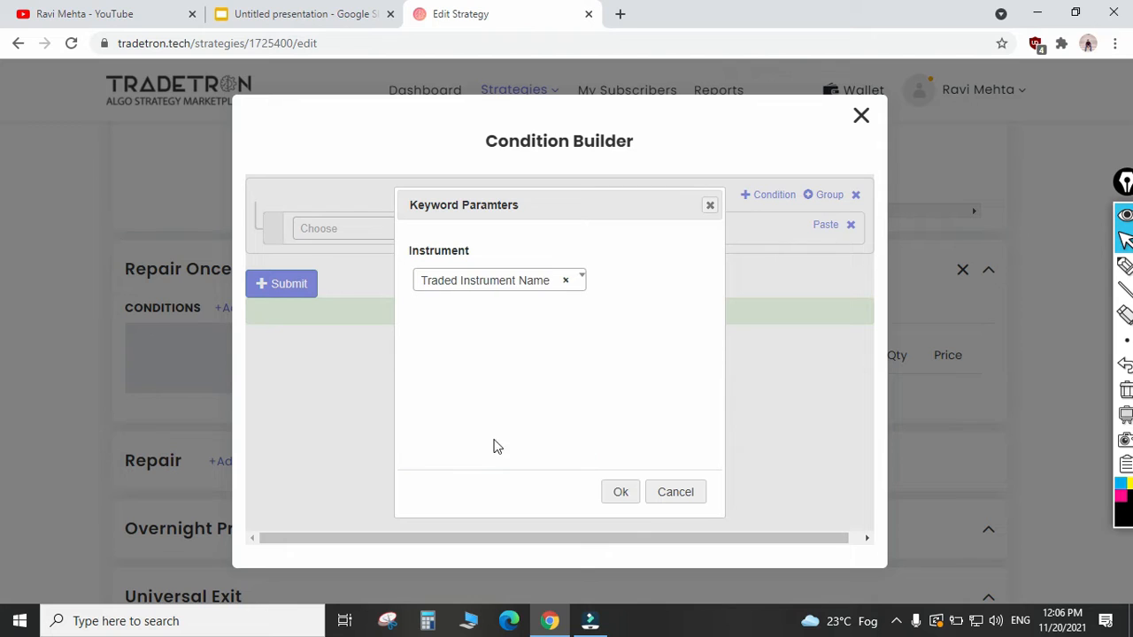
pyautogui.click(617, 492)
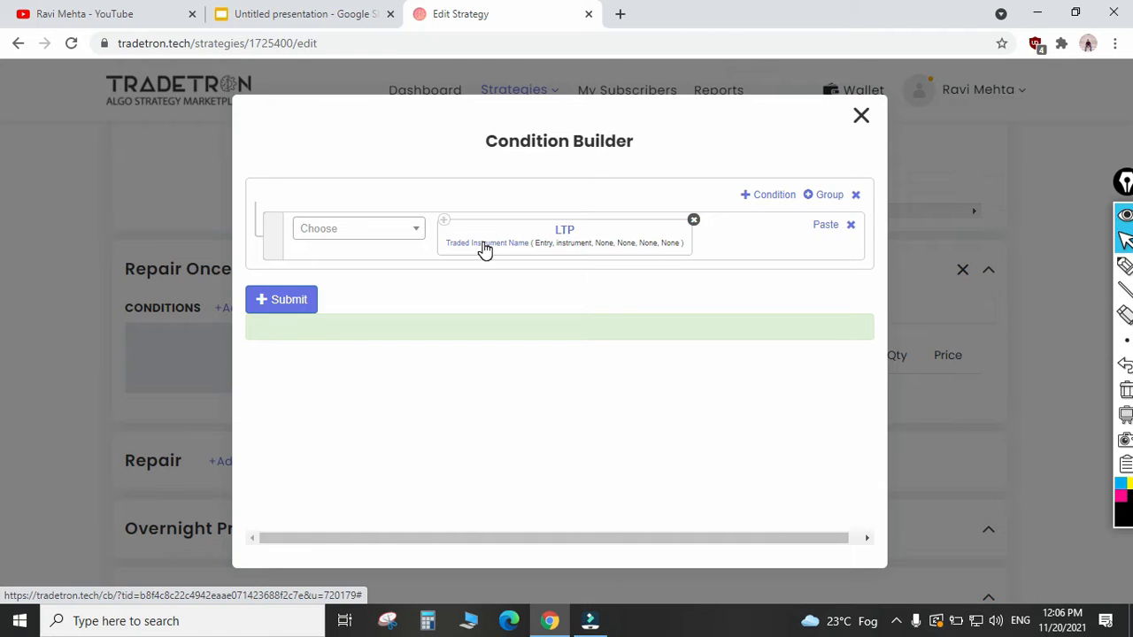
# - Open the parameters of the LTP keyword's Traded Instrument Name and choose Entry as the condition type
pyautogui.click(485, 245)
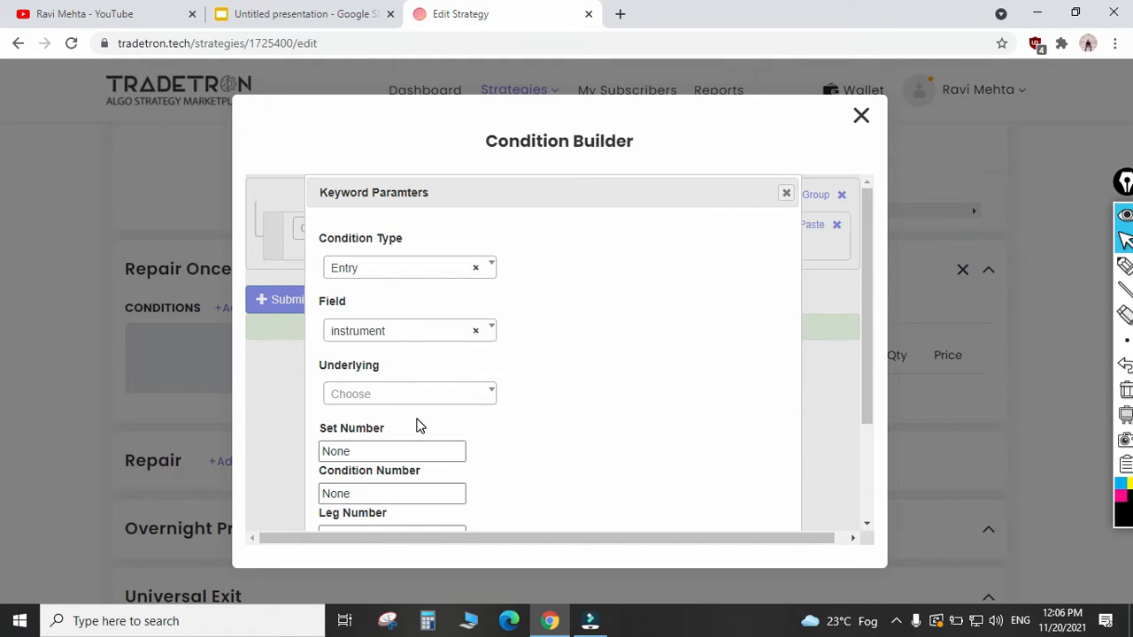
pyautogui.scroll(-3, 418, 426)
pyautogui.scroll(3, 421, 403)
pyautogui.click(418, 277)
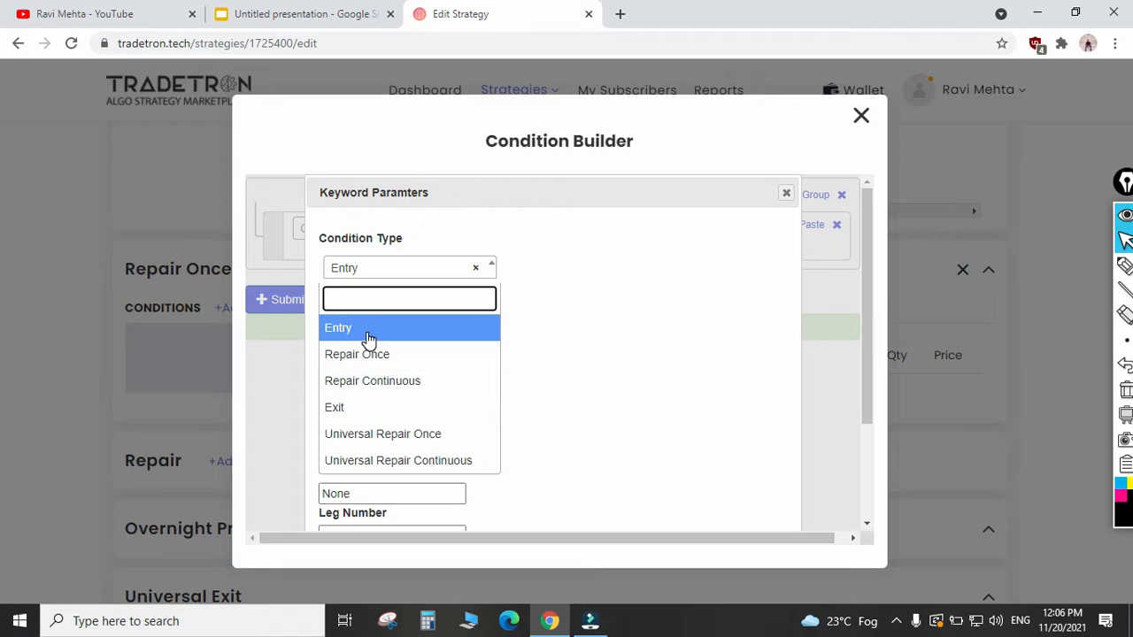
pyautogui.click(372, 279)
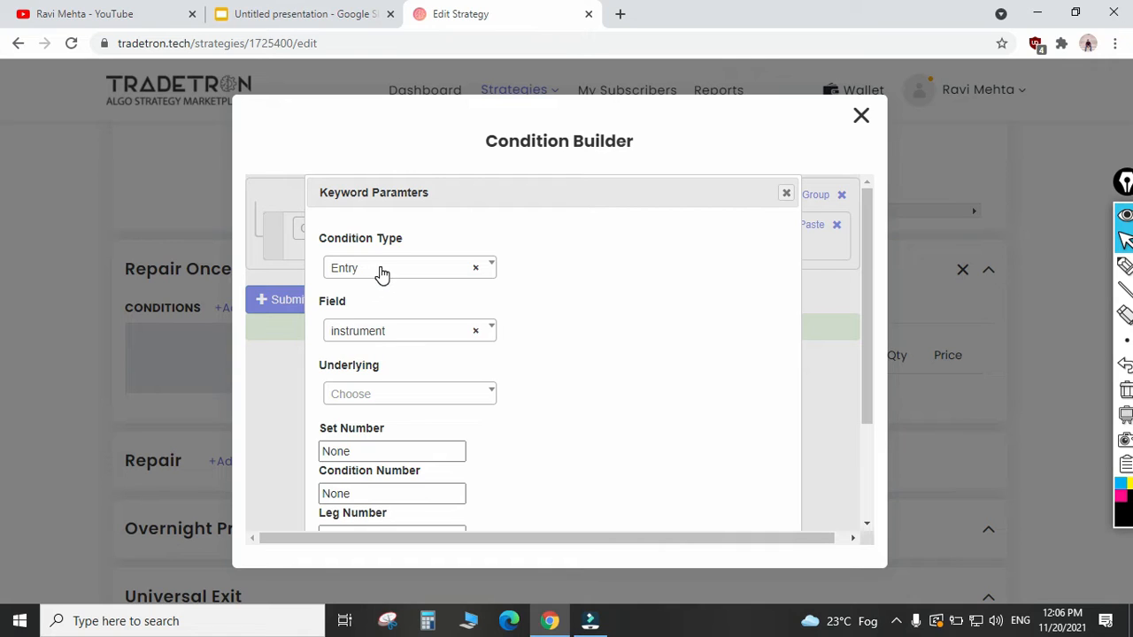
pyautogui.click(387, 268)
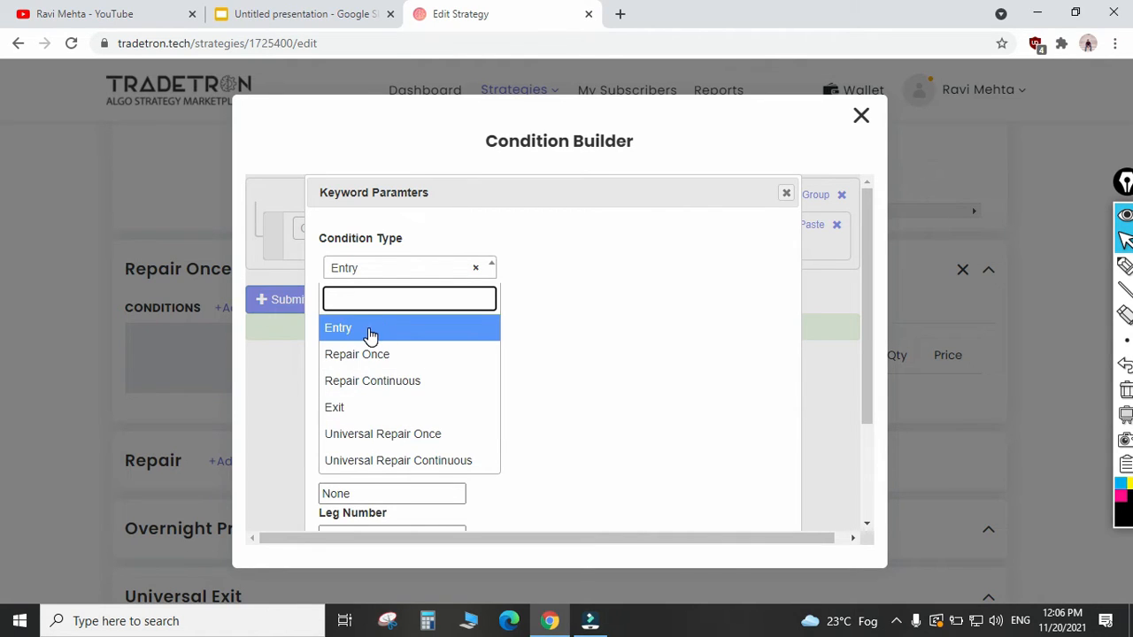
pyautogui.click(370, 335)
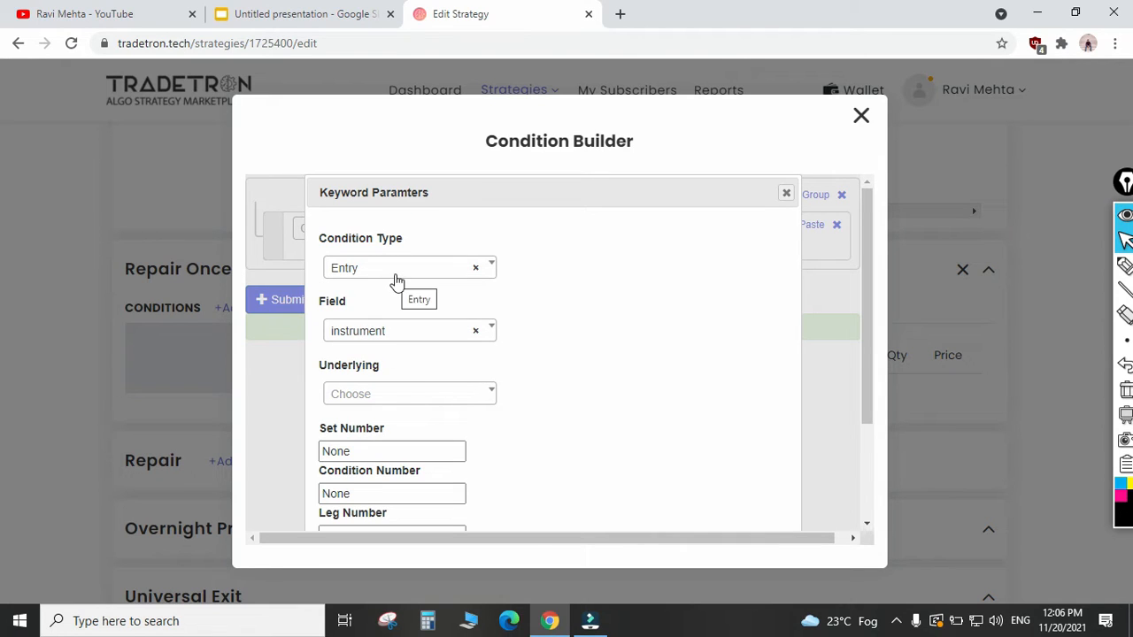
pyautogui.click(394, 282)
pyautogui.click(367, 327)
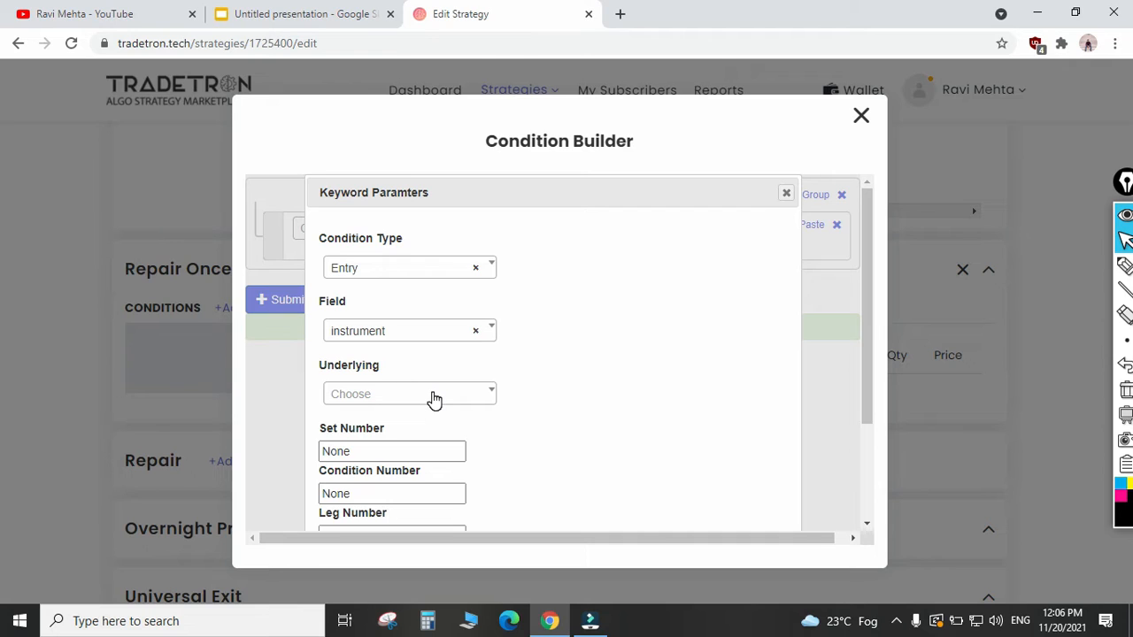
# - Set the traded instrument's underlying to NIFTY BANK
pyautogui.click(434, 396)
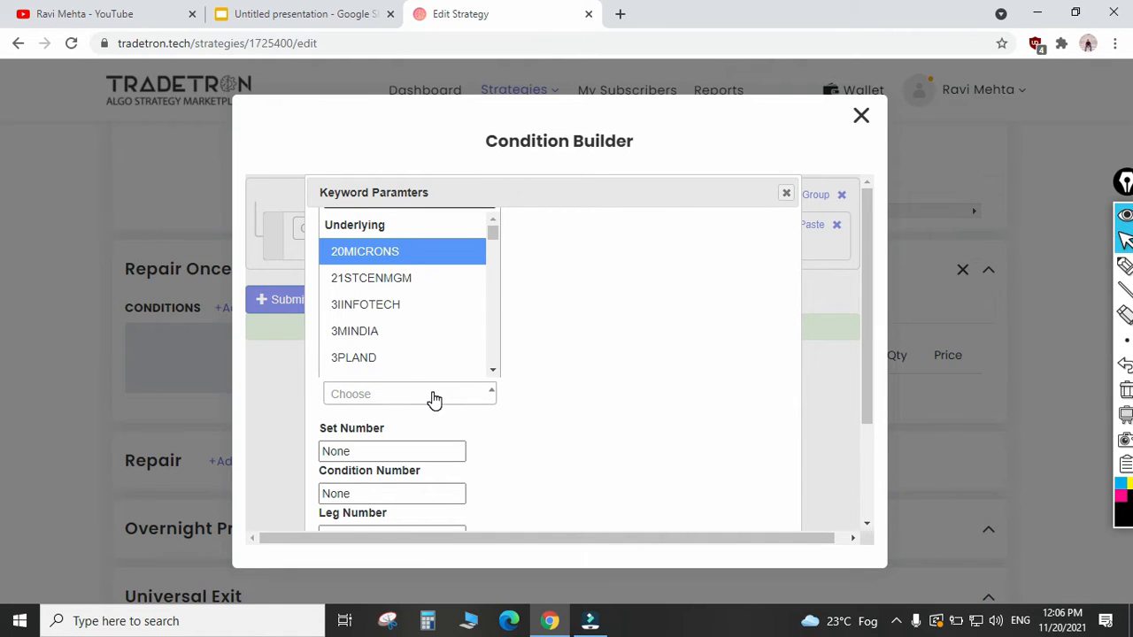
pyautogui.write('nifty')
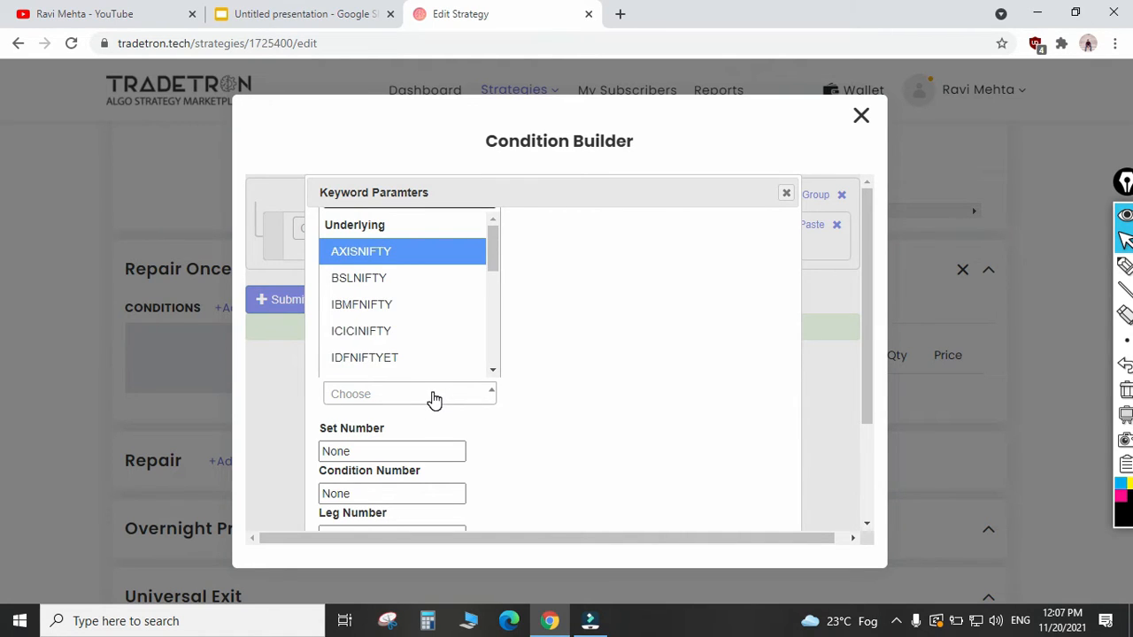
pyautogui.press('Down')
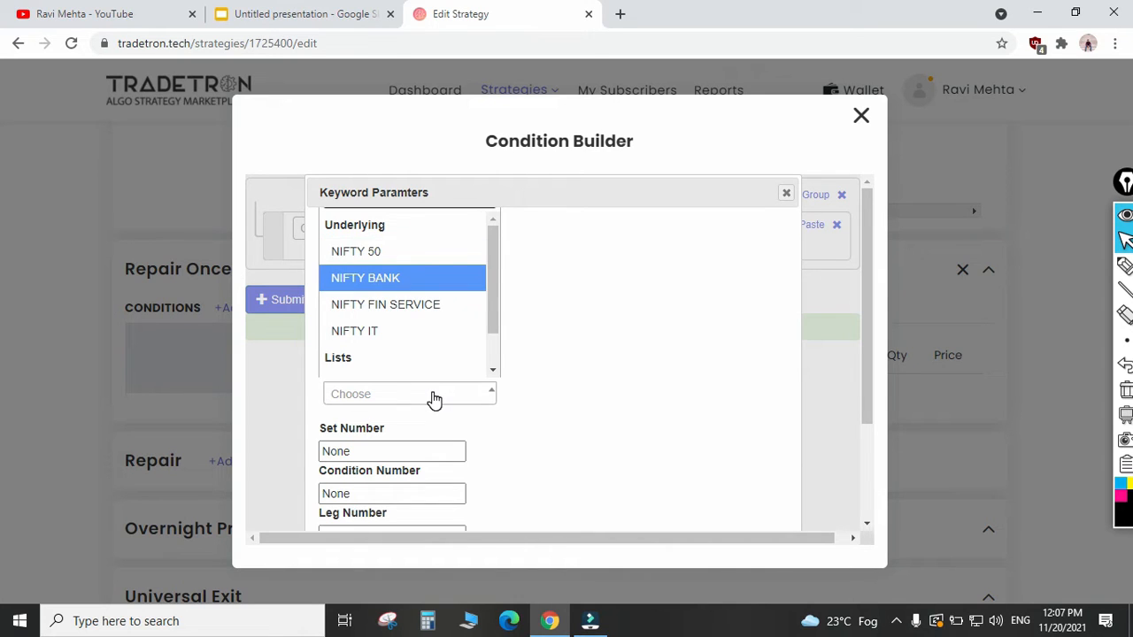
pyautogui.press('Return')
# - Set the traded instrument's set number, condition number and leg number to 1 each, and submit the repair condition
pyautogui.scroll(-1, 434, 398)
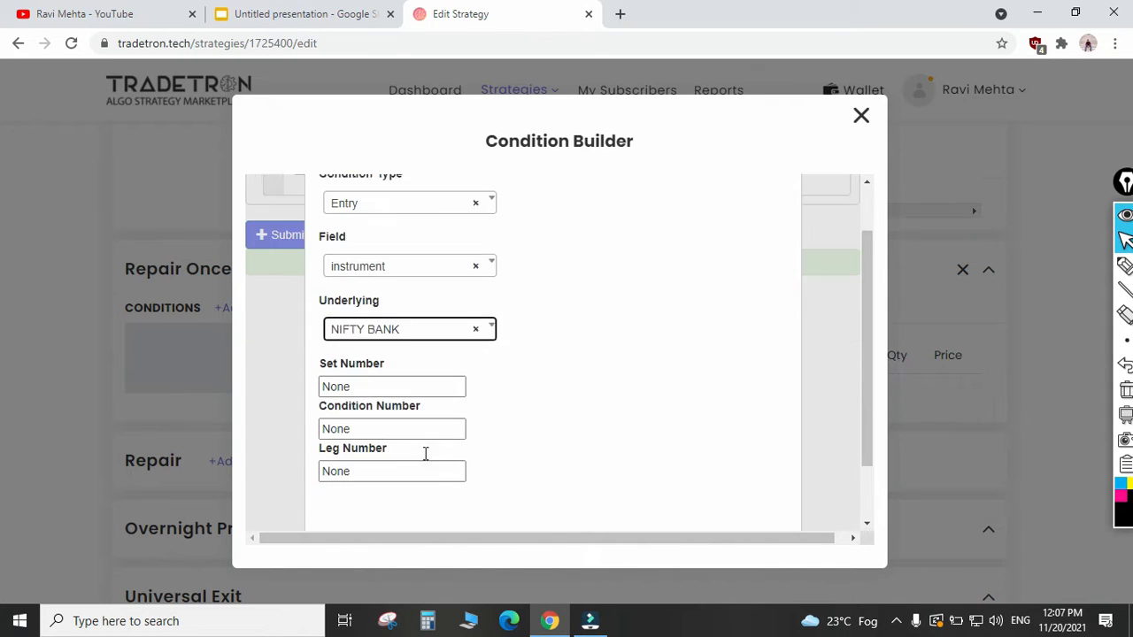
pyautogui.doubleClick(363, 367)
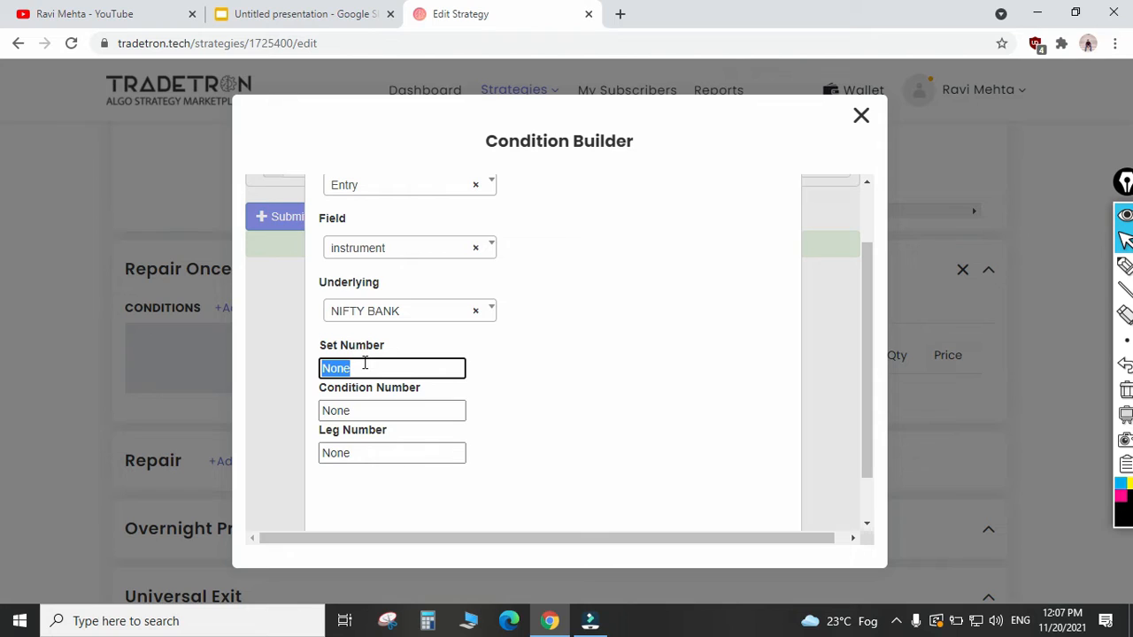
pyautogui.write('1')
pyautogui.press('Tab')
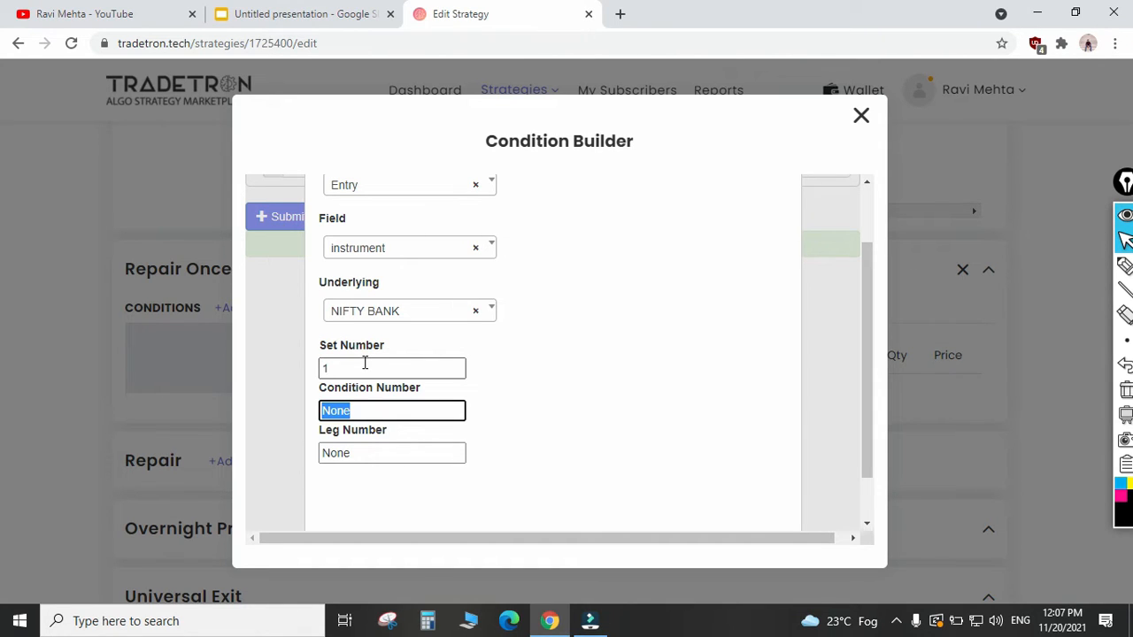
pyautogui.scroll(1, 390, 283)
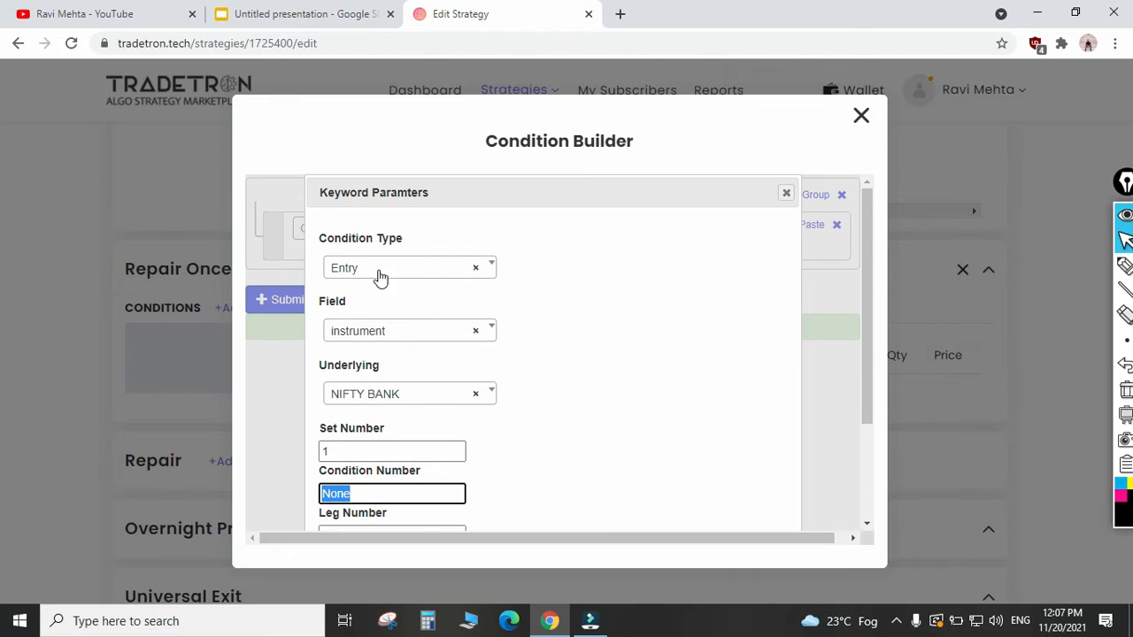
pyautogui.scroll(-2, 546, 371)
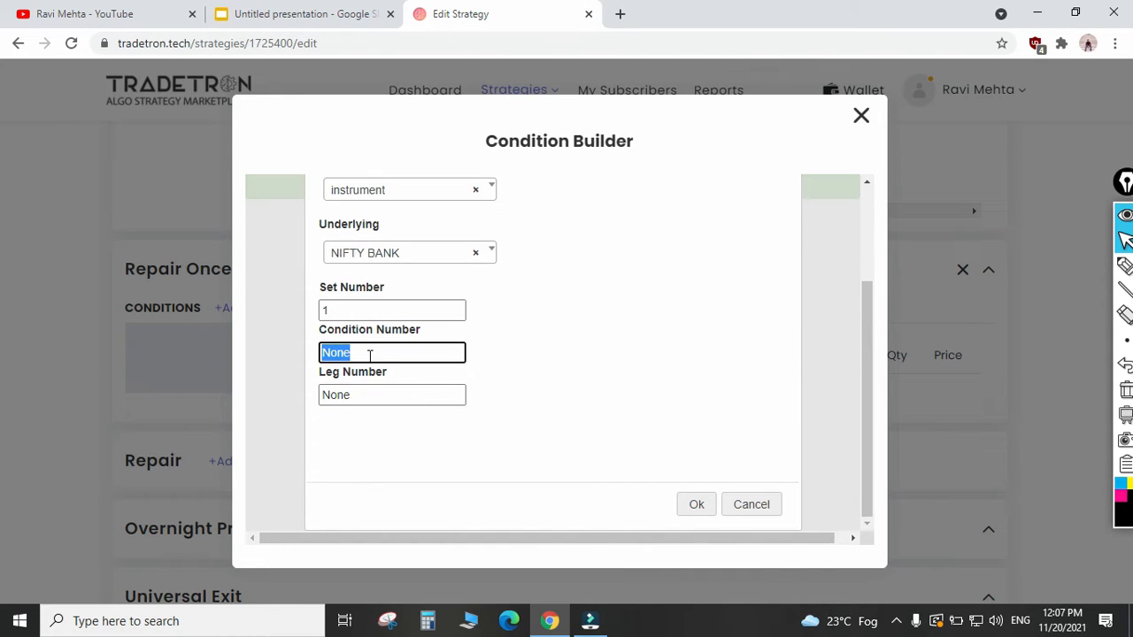
pyautogui.write('1')
pyautogui.press('Tab')
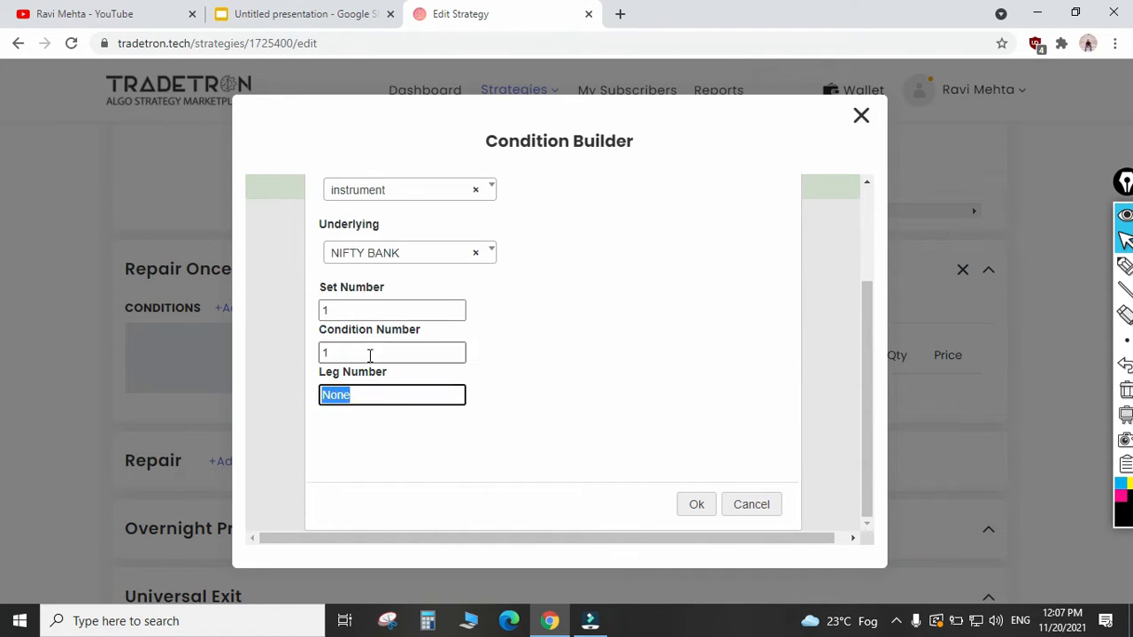
pyautogui.write('1')
pyautogui.press('Tab')
pyautogui.press('Return')
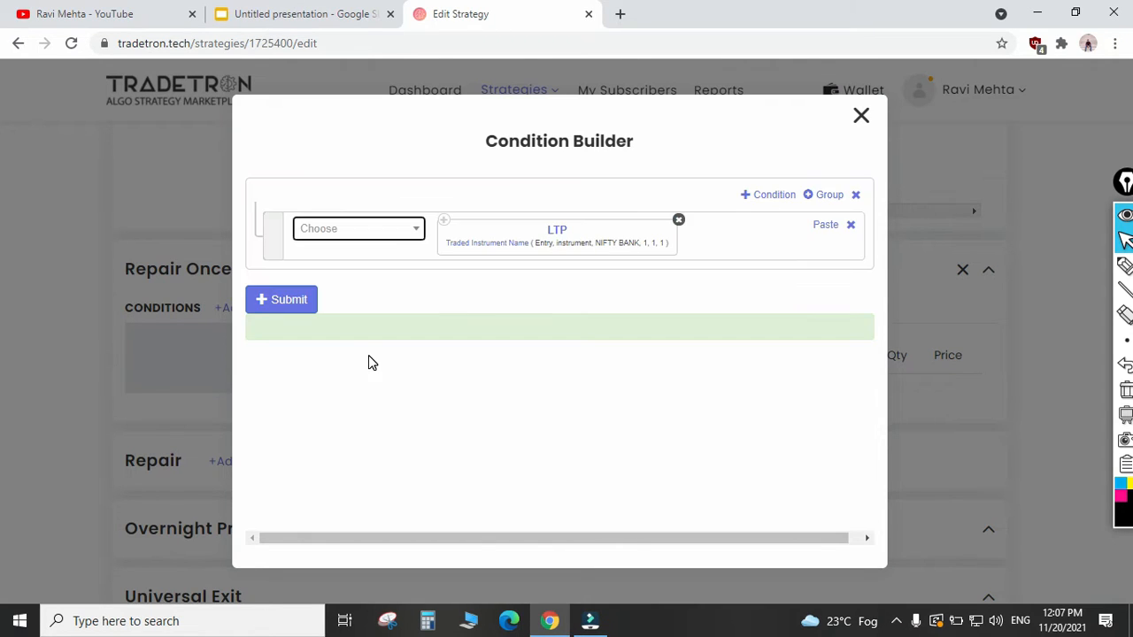
pyautogui.click(285, 306)
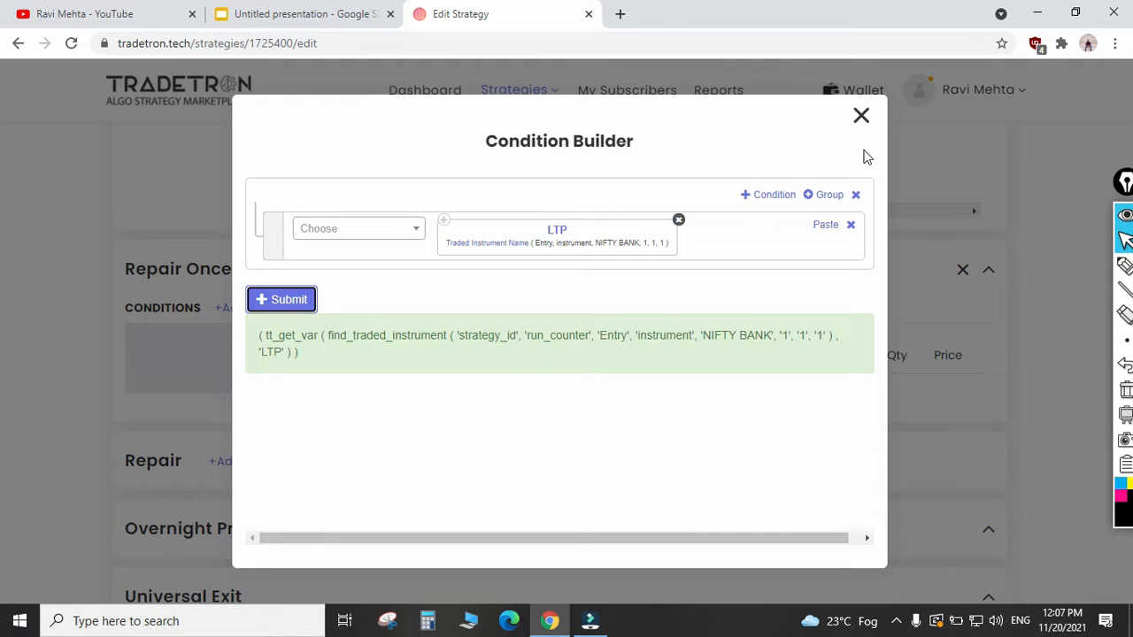
# - Close the condition builder and examine the set number, the Entry conditions and the Repair Once block of the strategy
pyautogui.click(861, 119)
pyautogui.scroll(5, 627, 382)
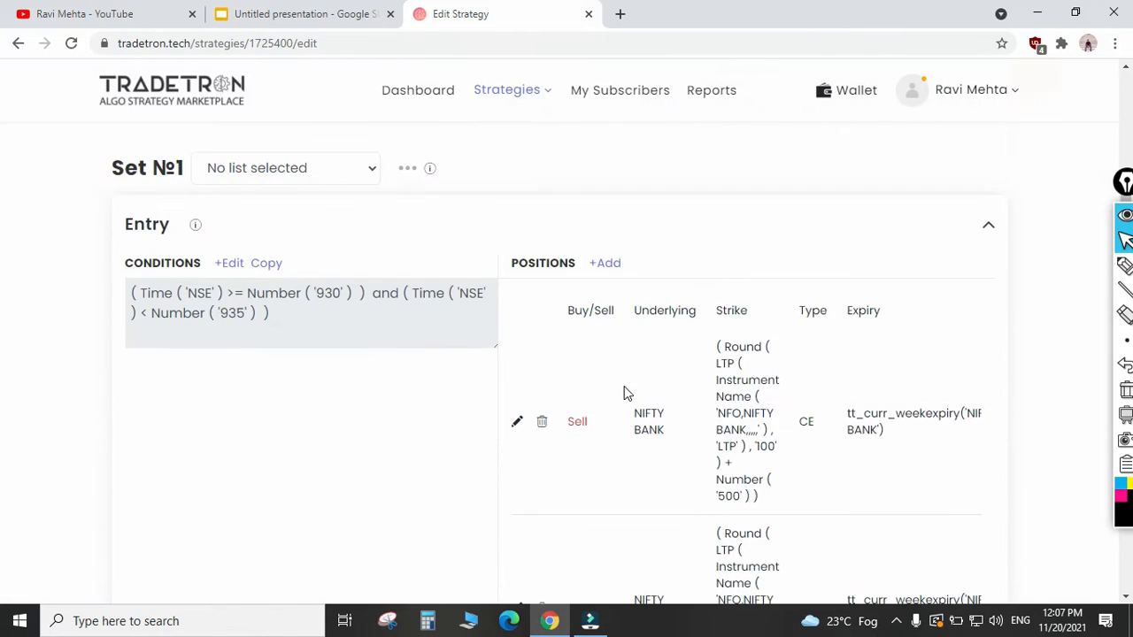
pyautogui.scroll(1, 245, 253)
pyautogui.moveTo(109, 166); pyautogui.dragTo(185, 164)
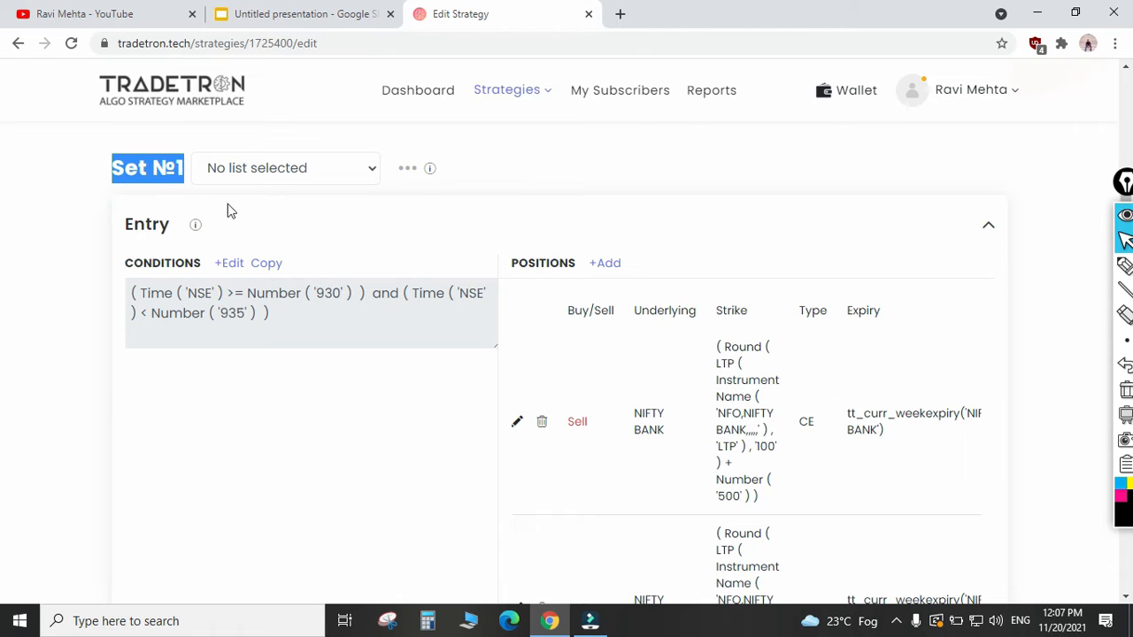
pyautogui.scroll(-1, 293, 291)
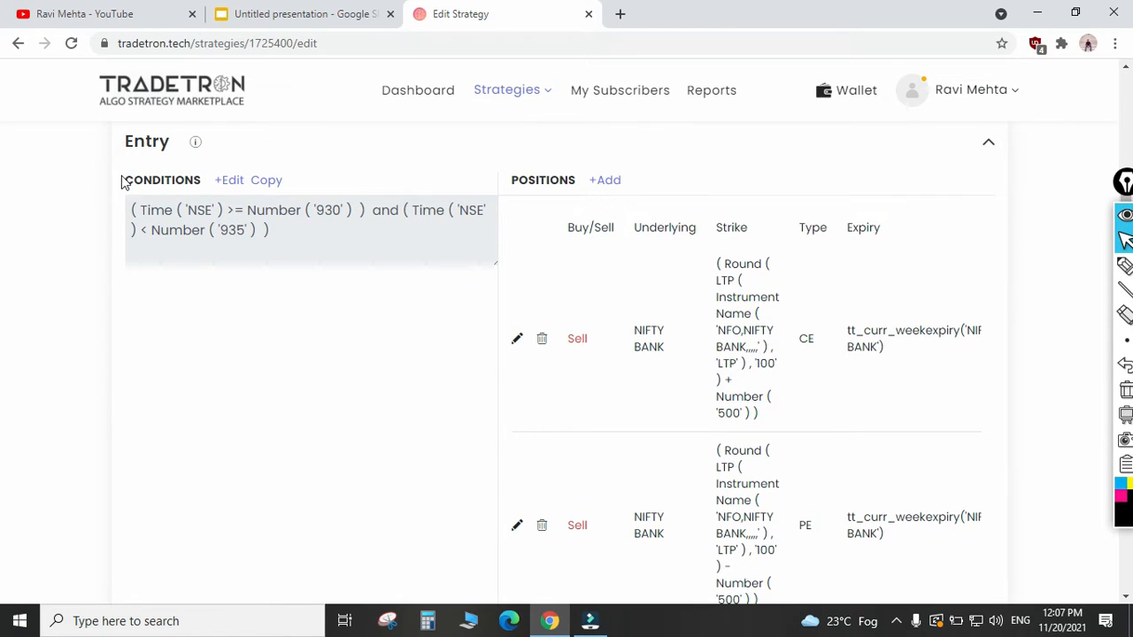
pyautogui.moveTo(171, 144); pyautogui.dragTo(195, 203)
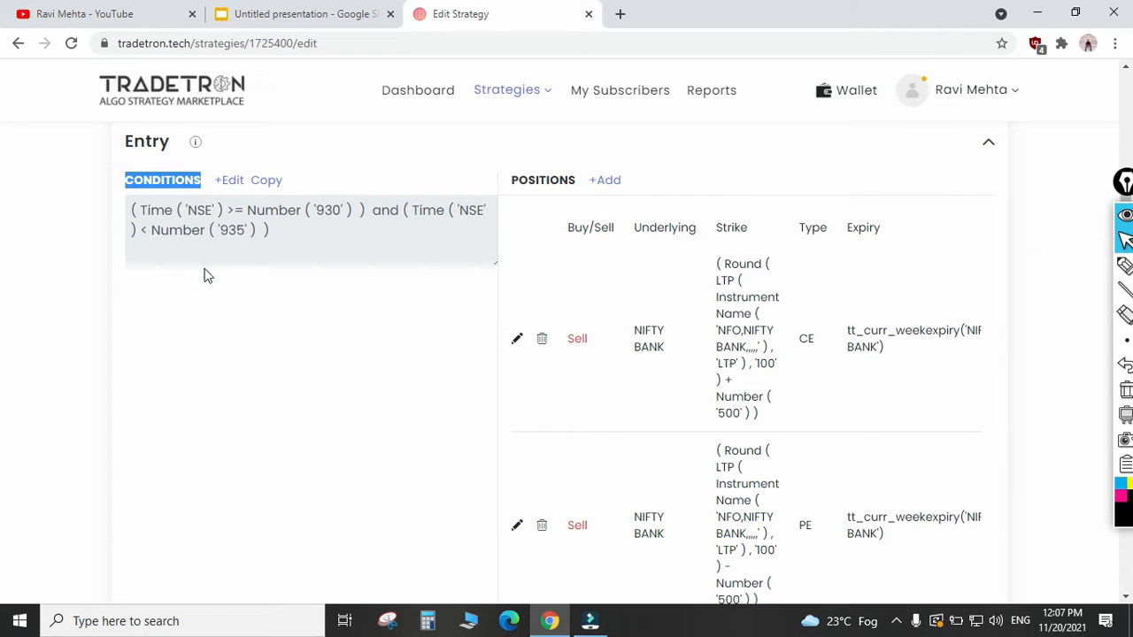
pyautogui.scroll(-4, 226, 307)
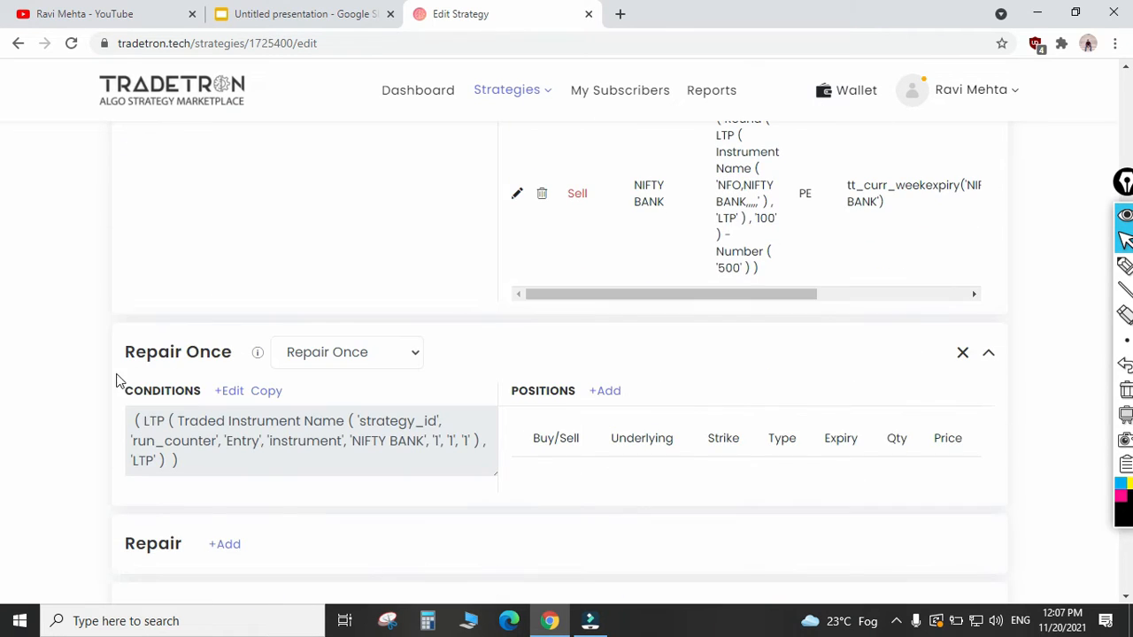
pyautogui.moveTo(125, 356); pyautogui.dragTo(235, 357)
pyautogui.scroll(-1, 186, 443)
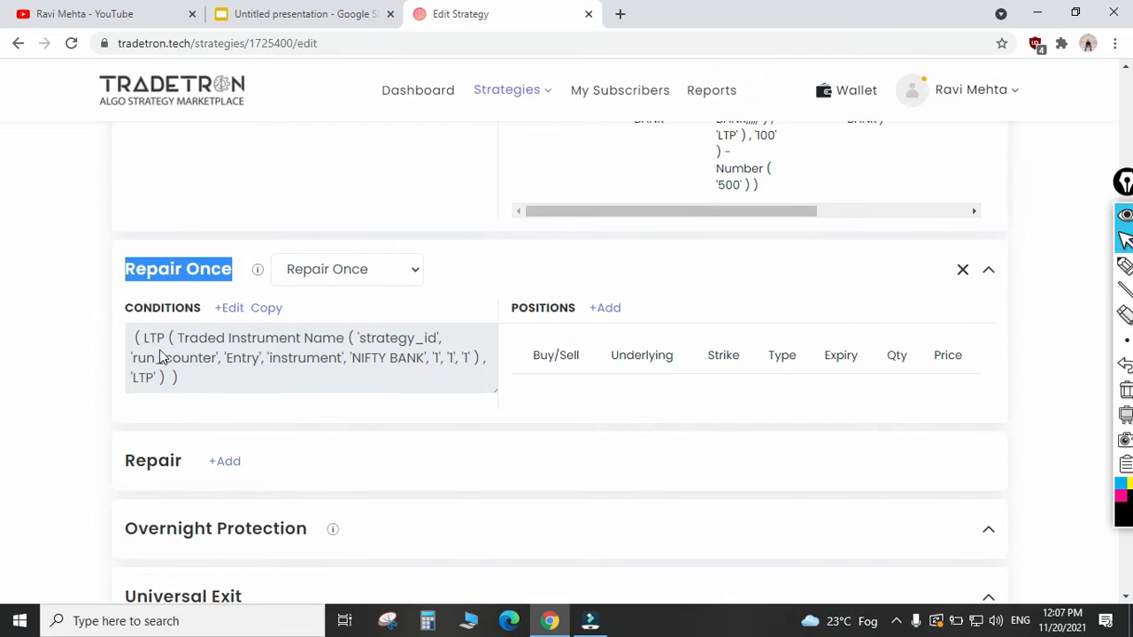
# - Examine the order of the NIFTY BANK CE and PE sell legs in the Entry positions and their strike formulas
pyautogui.scroll(6, 209, 384)
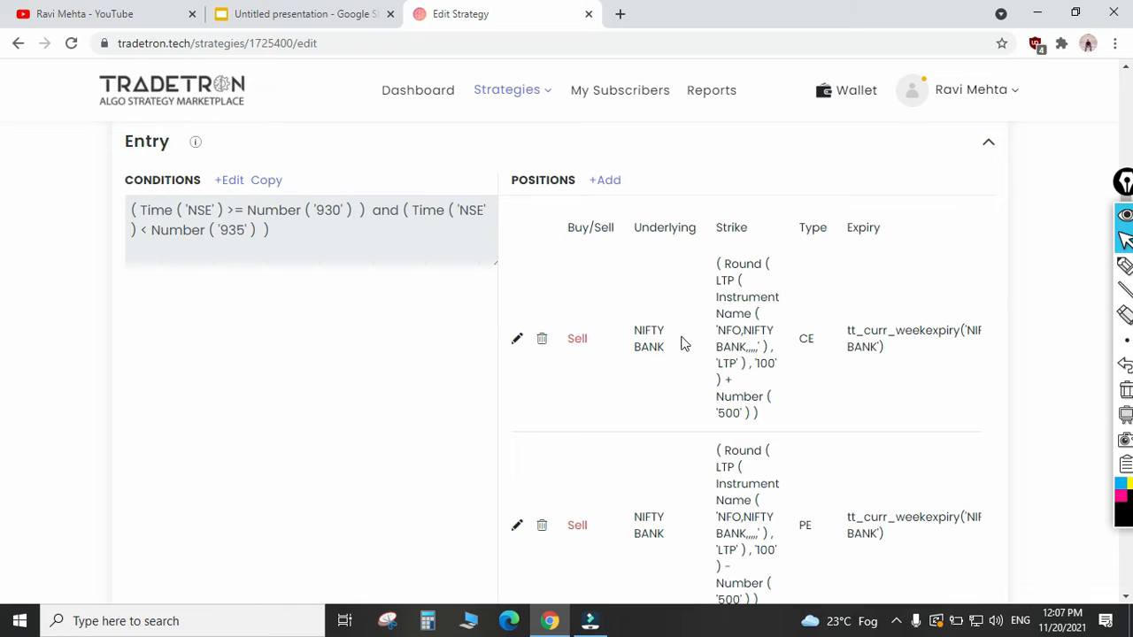
pyautogui.scroll(-1, 735, 385)
pyautogui.scroll(-2, 700, 354)
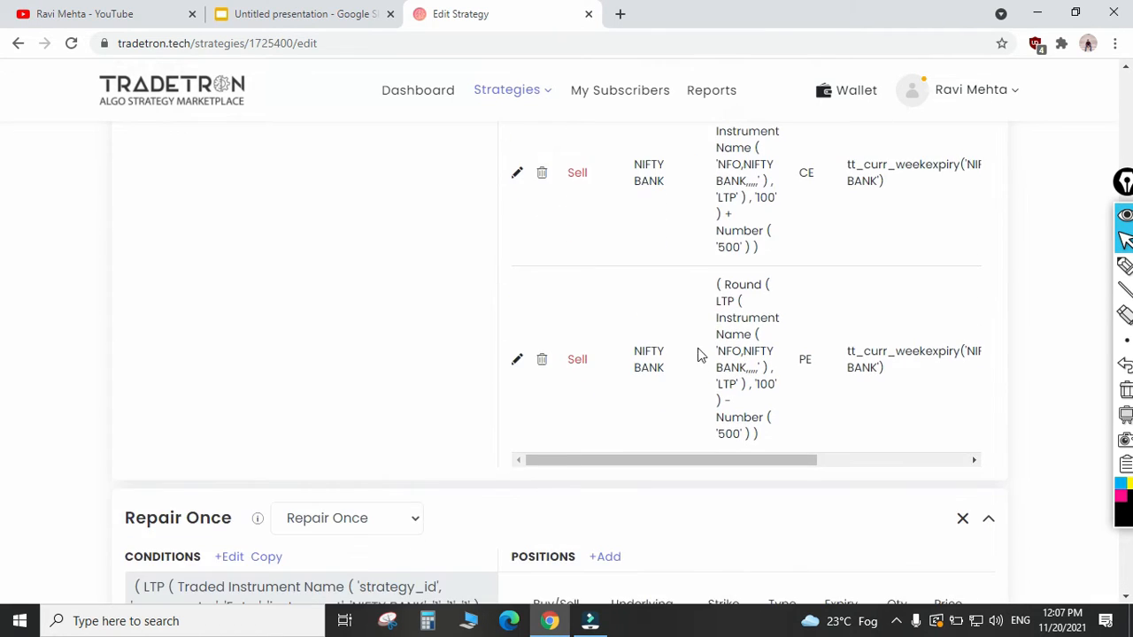
pyautogui.scroll(2, 716, 265)
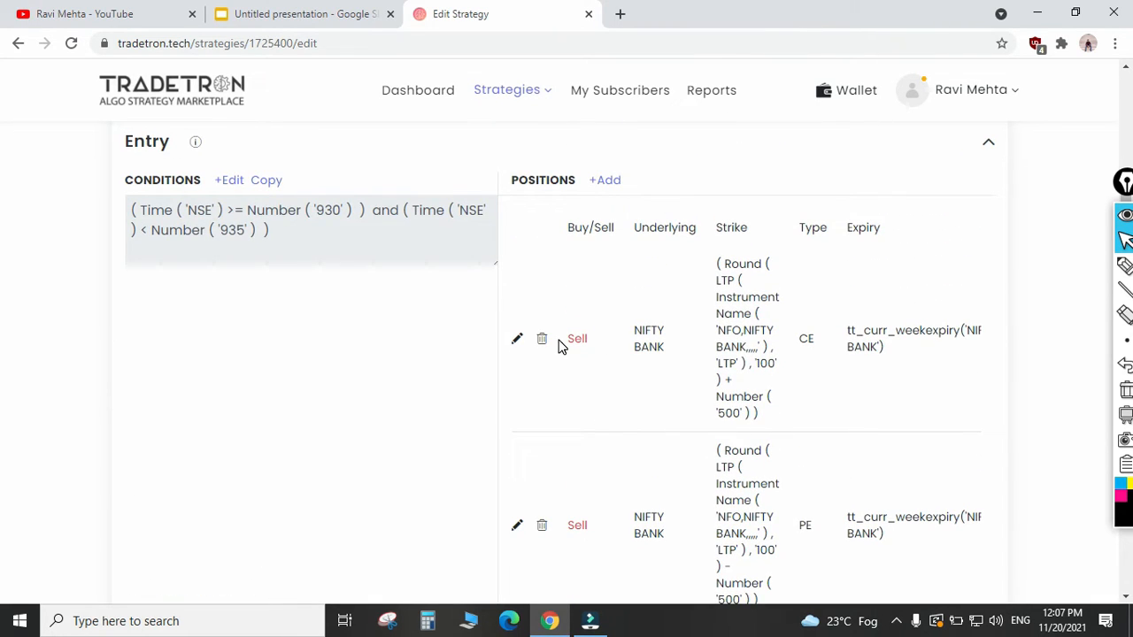
pyautogui.moveTo(561, 346); pyautogui.dragTo(748, 350)
pyautogui.scroll(-3, 682, 396)
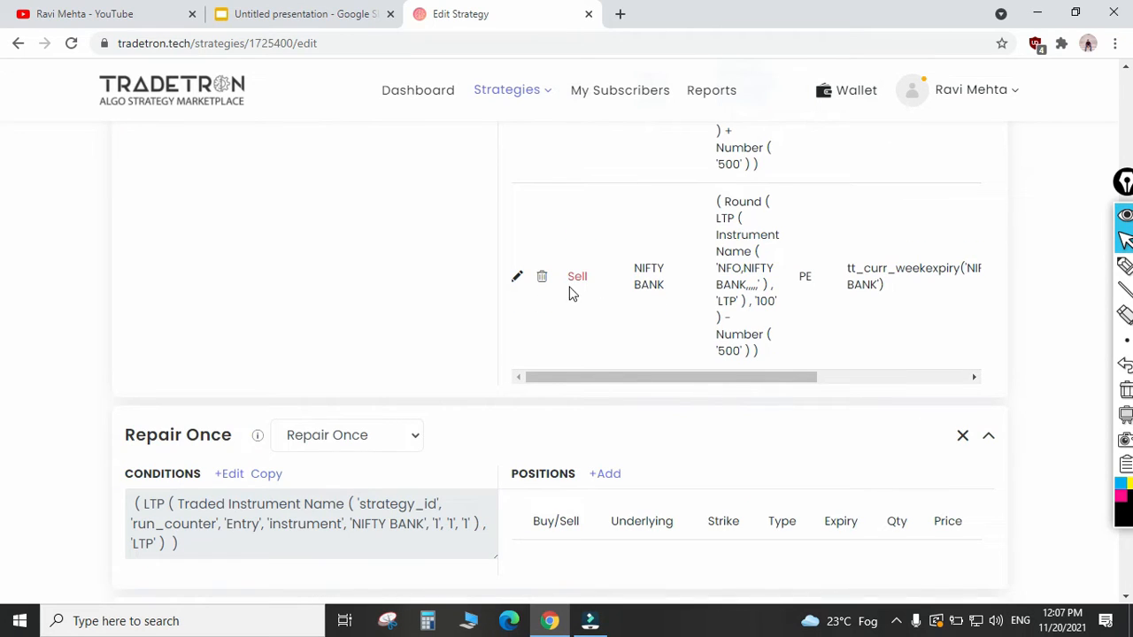
pyautogui.moveTo(569, 288); pyautogui.dragTo(768, 283)
pyautogui.scroll(-1, 716, 314)
pyautogui.scroll(1, 715, 352)
pyautogui.scroll(4, 715, 352)
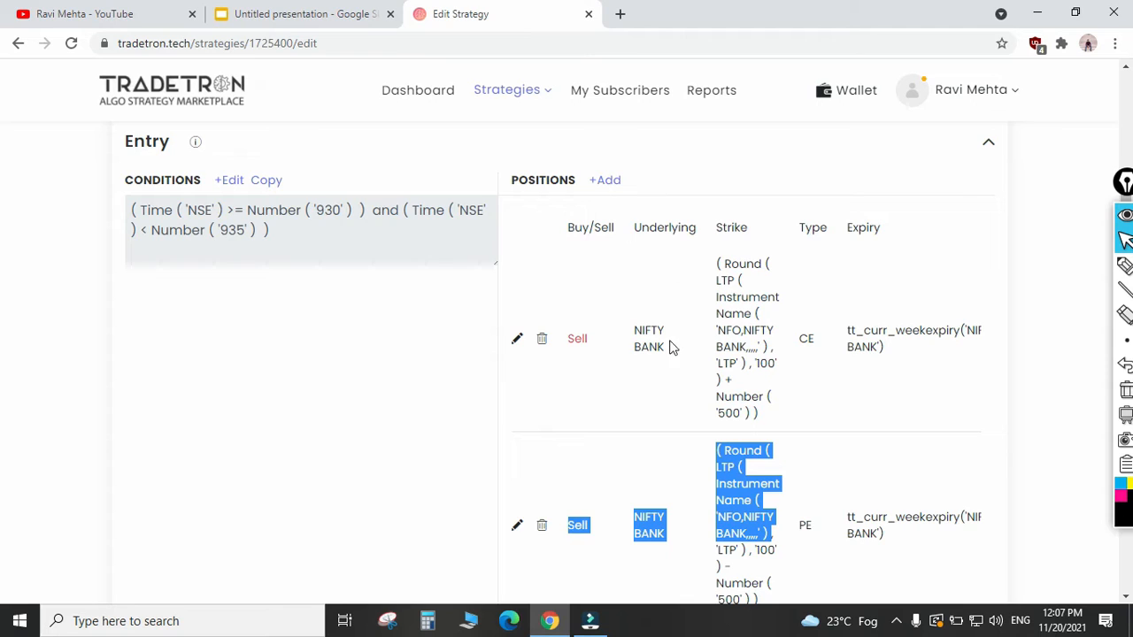
pyautogui.click(782, 351)
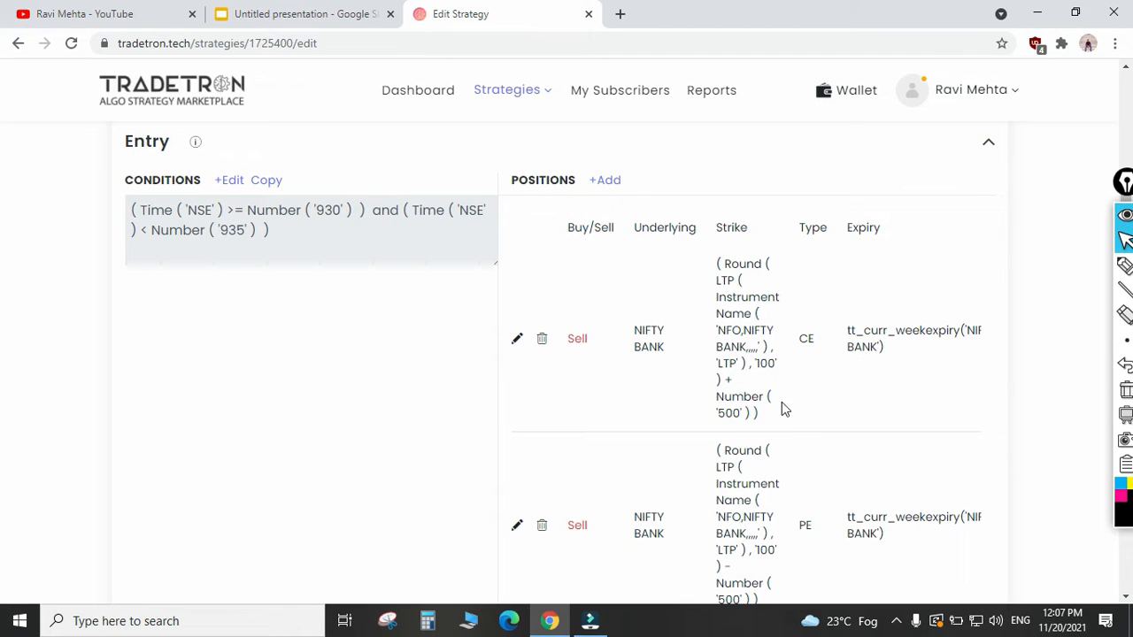
pyautogui.moveTo(781, 402); pyautogui.dragTo(652, 331)
pyautogui.click(601, 354)
pyautogui.scroll(-3, 351, 422)
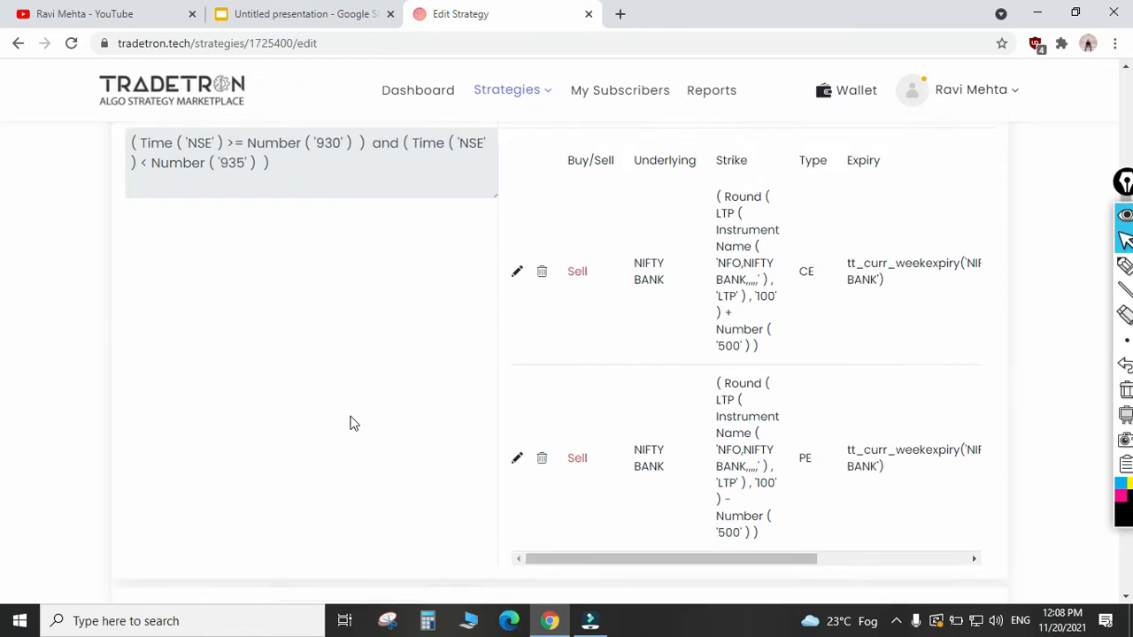
# - Reopen the Repair Once condition and check the set, condition and leg numbers of the LTP keyword's Traded Instrument Name
pyautogui.click(225, 476)
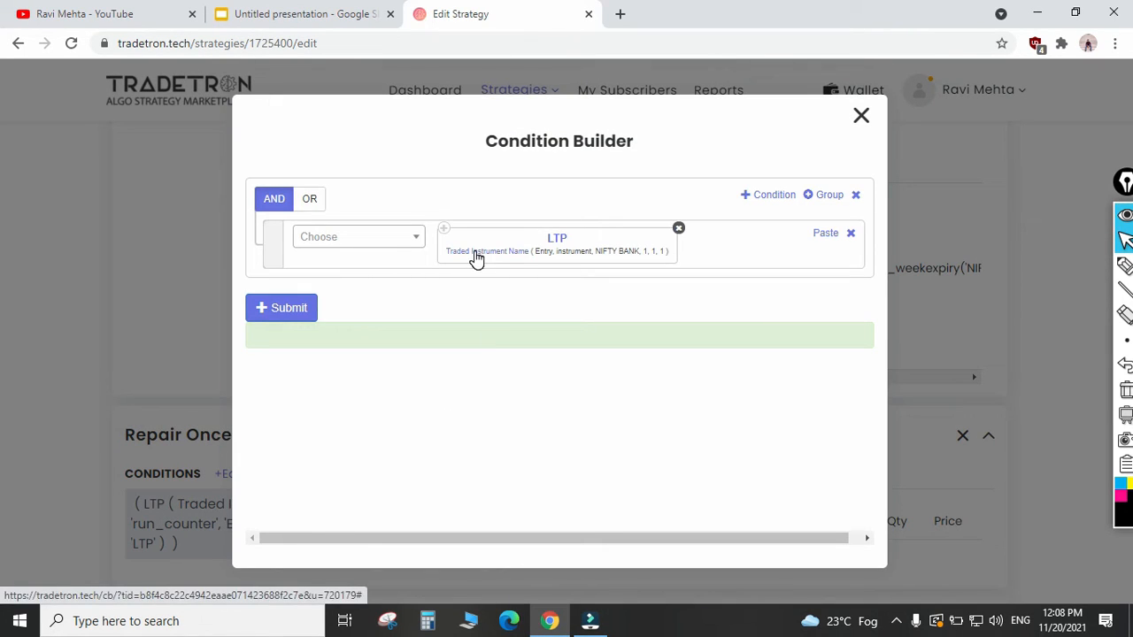
pyautogui.scroll(-2, 518, 377)
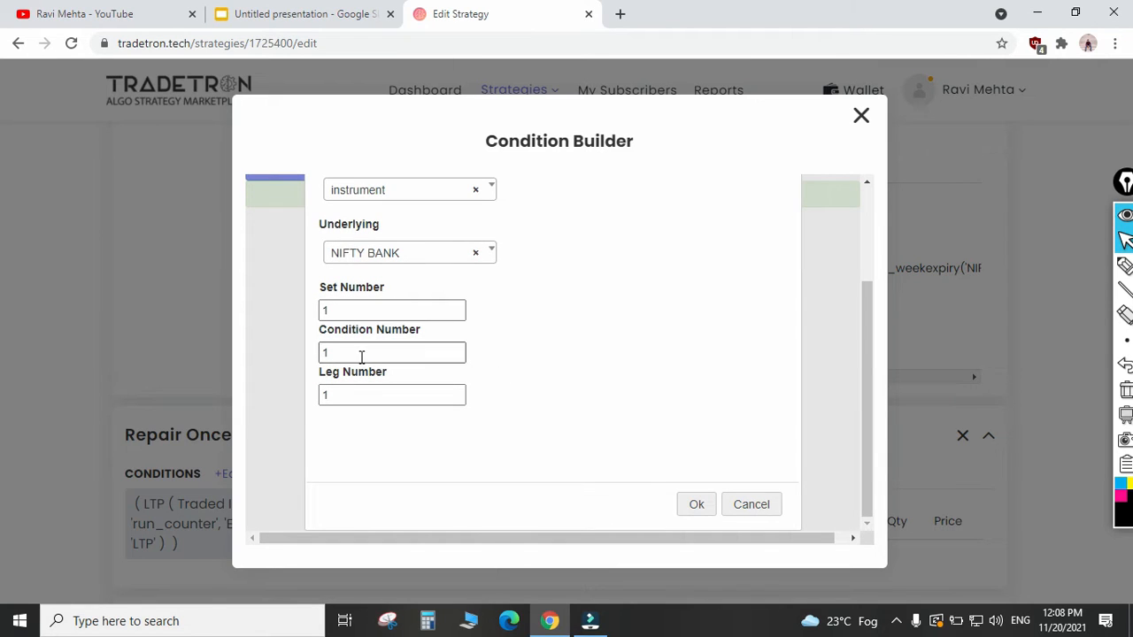
pyautogui.click(361, 358)
pyautogui.click(363, 398)
pyautogui.scroll(2, 675, 423)
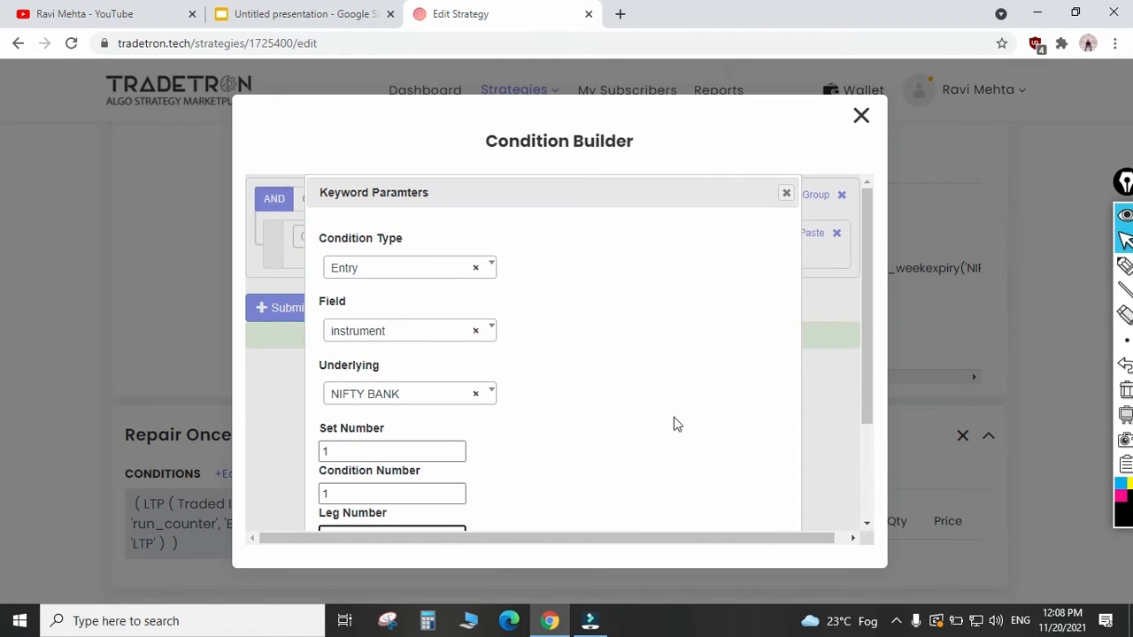
pyautogui.scroll(-2, 668, 354)
pyautogui.click(690, 507)
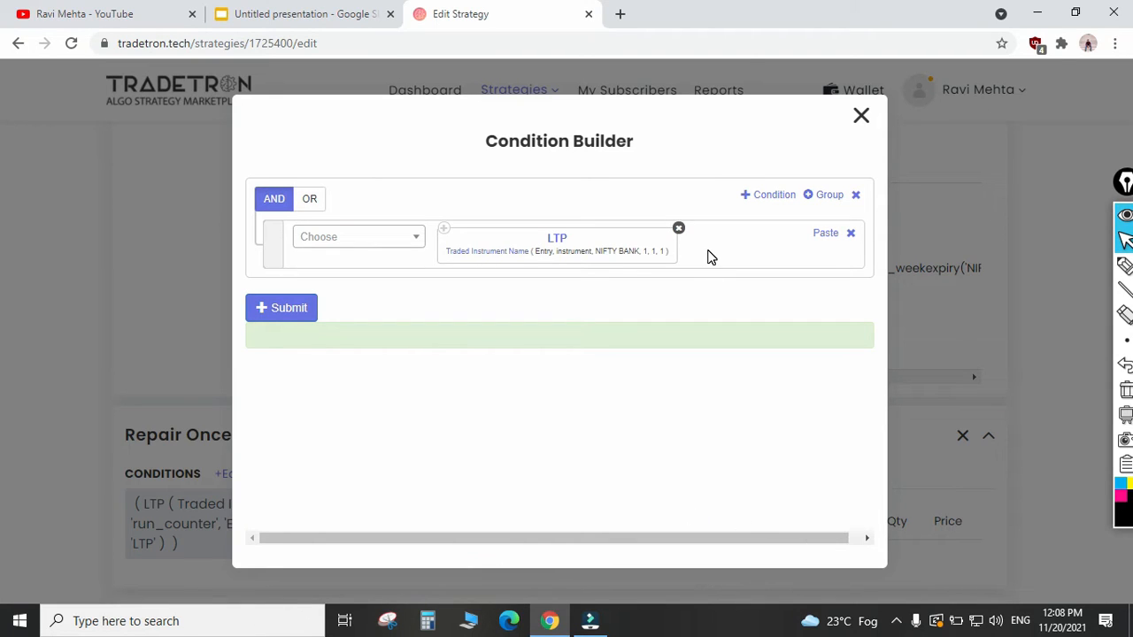
# - Append the > comparison and a Traded Instrument keyword after LTP in the Repair Once condition
pyautogui.click(359, 238)
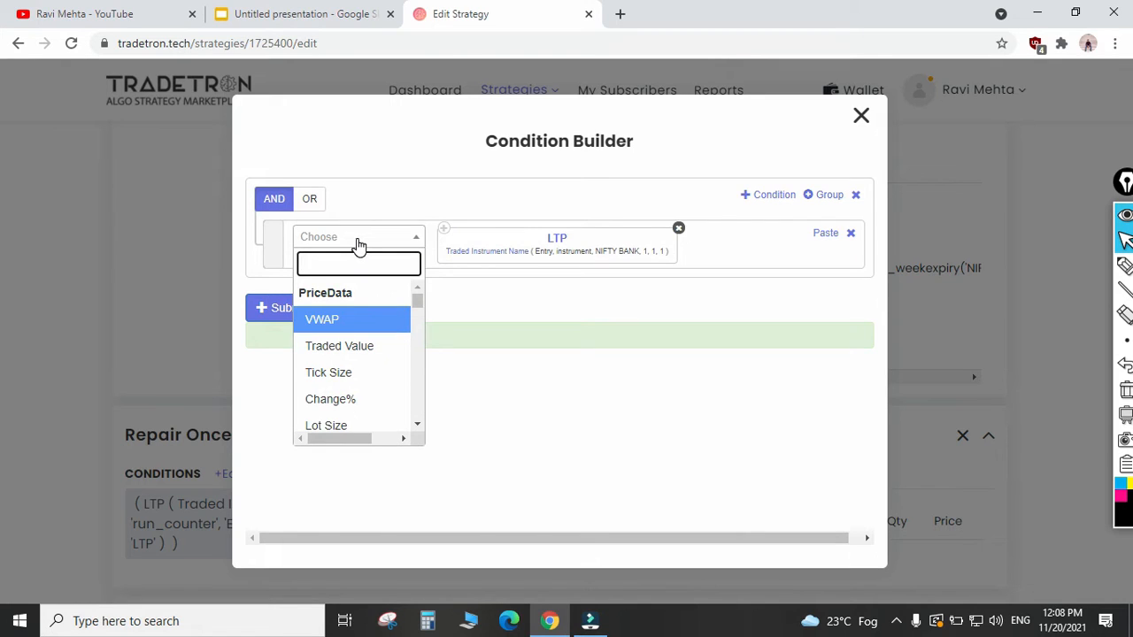
pyautogui.write('>')
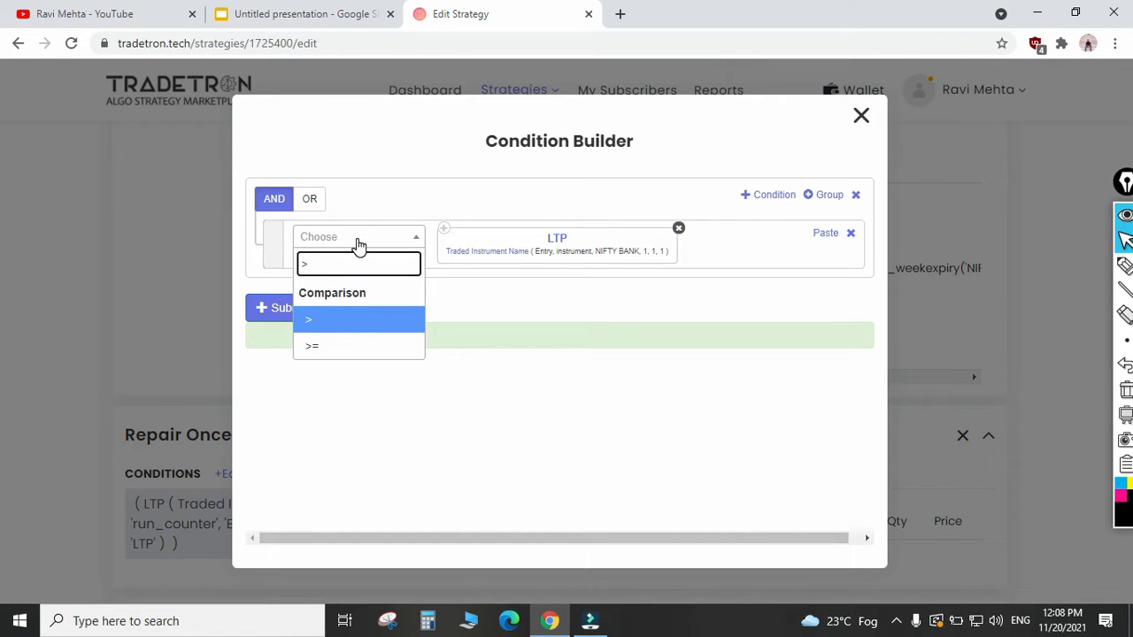
pyautogui.press('Return')
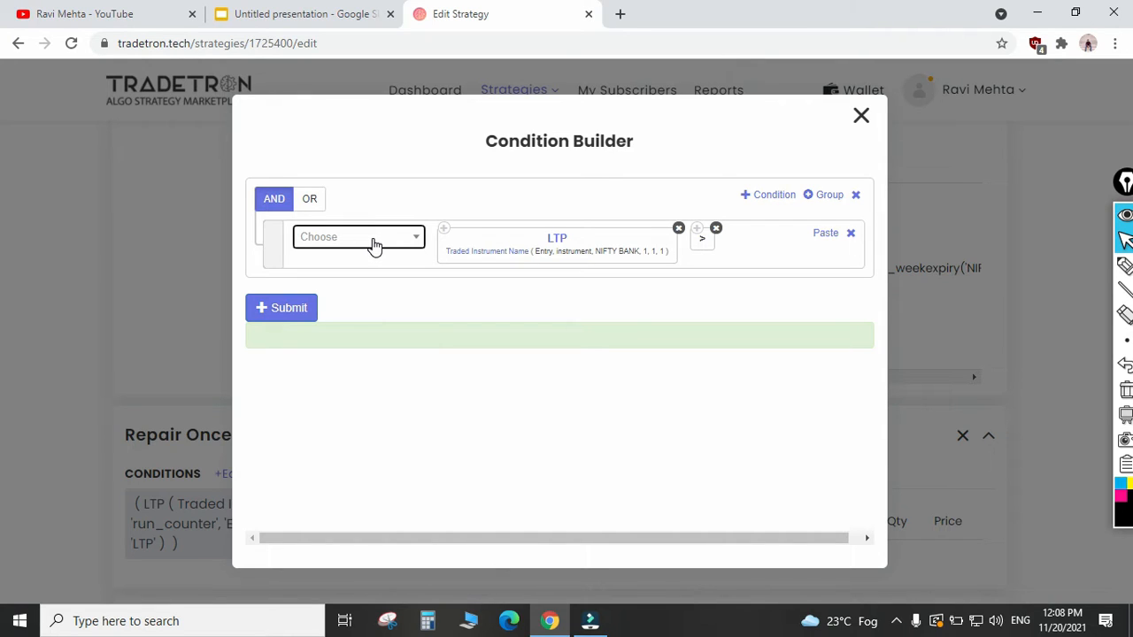
pyautogui.click(358, 245)
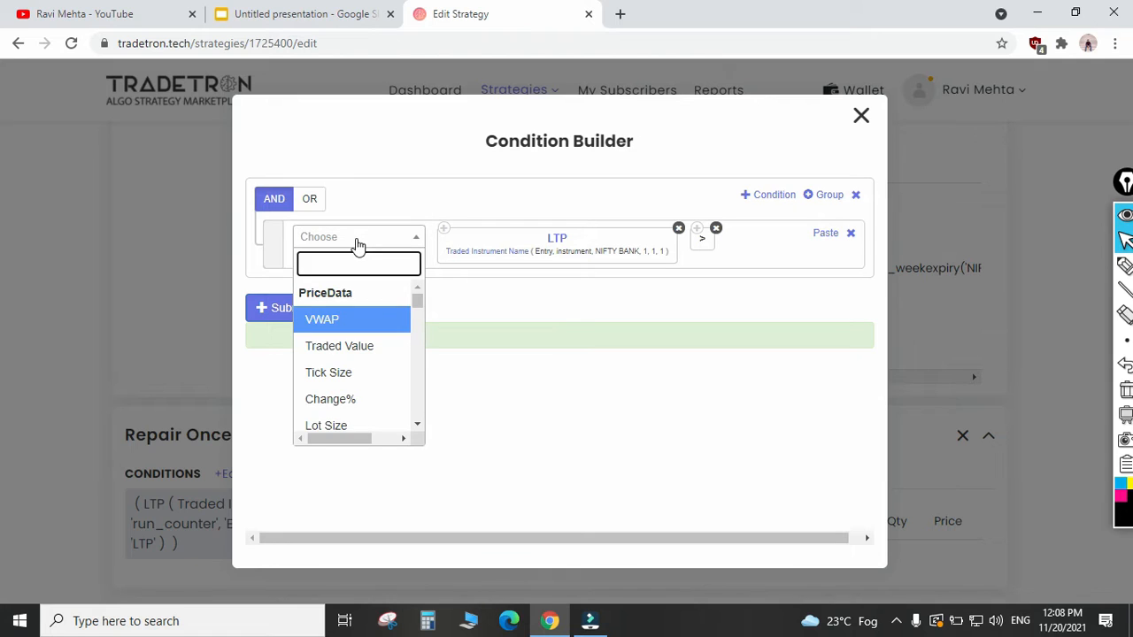
pyautogui.write('tra')
pyautogui.write('ded')
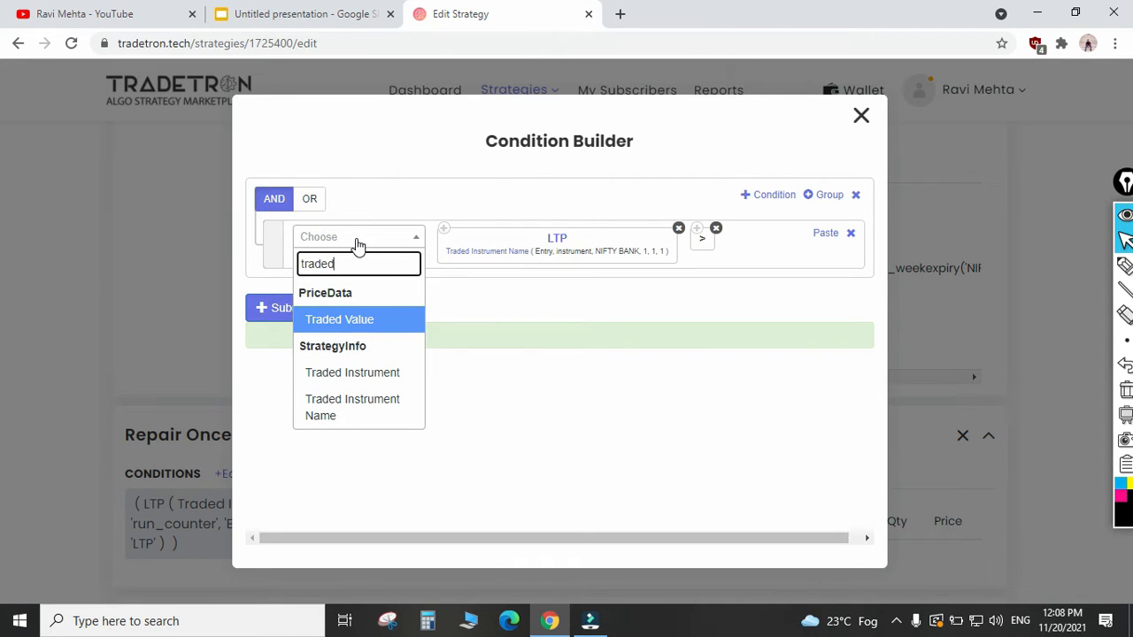
pyautogui.press('Down')
pyautogui.press('Return')
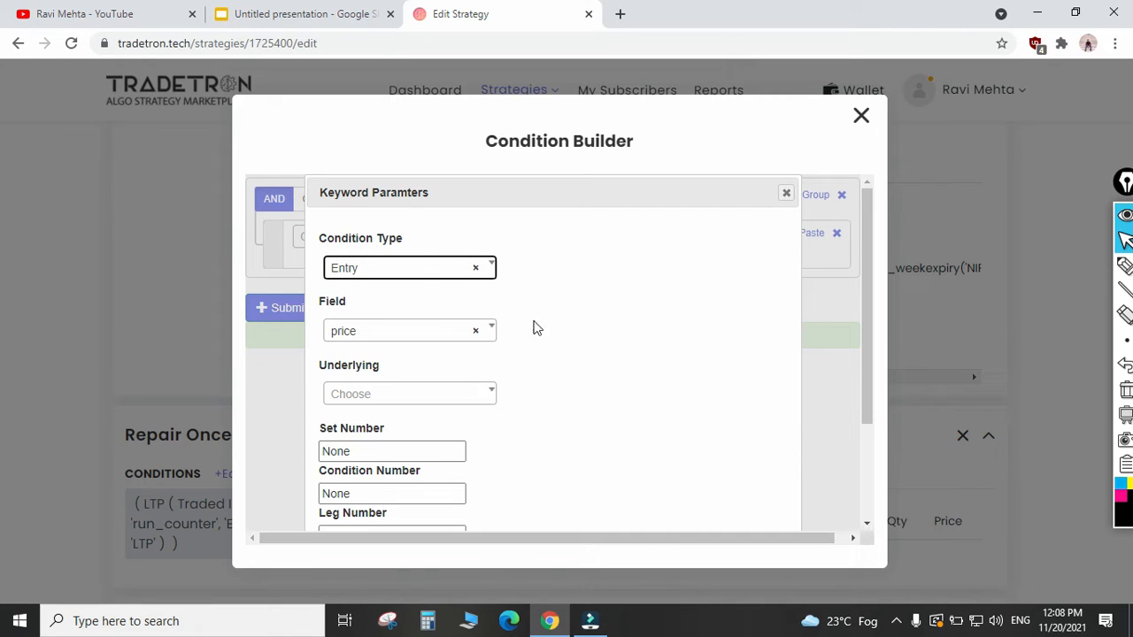
# - Set the Traded Instrument keyword to condition type Entry, field price and underlying NIFTY BANK
pyautogui.click(390, 276)
pyautogui.click(387, 327)
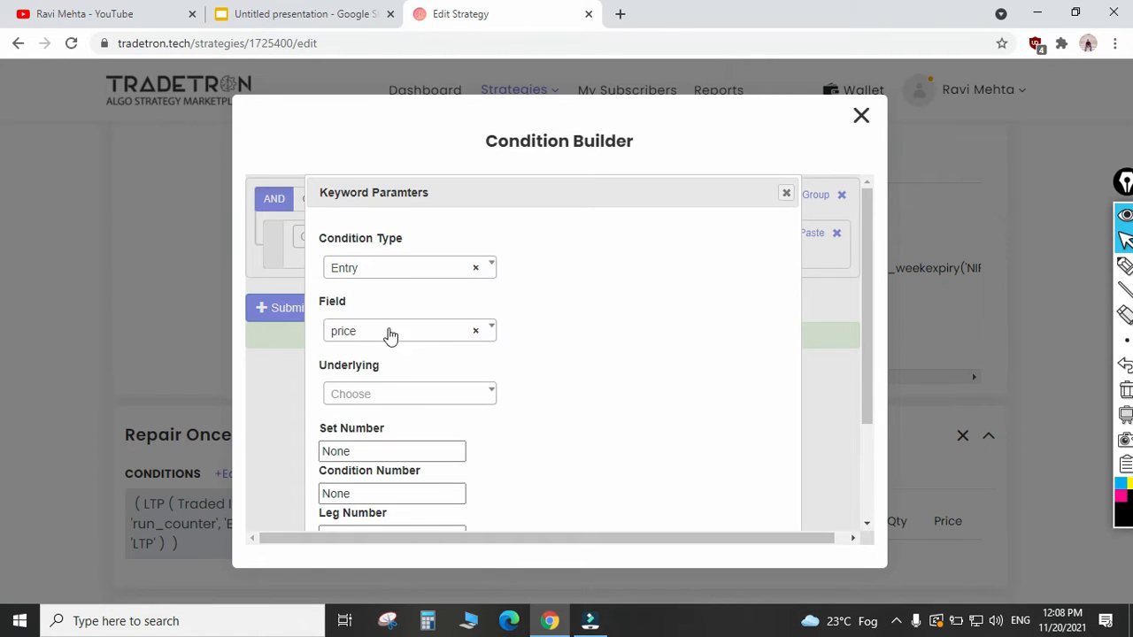
pyautogui.scroll(-1, 606, 352)
pyautogui.click(409, 252)
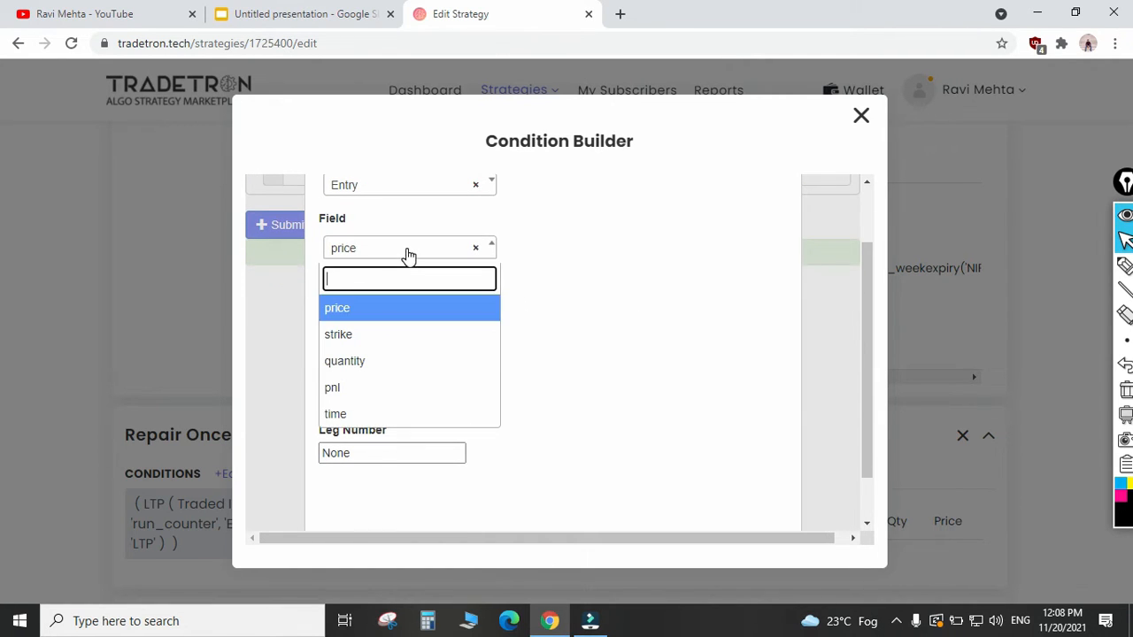
pyautogui.click(375, 314)
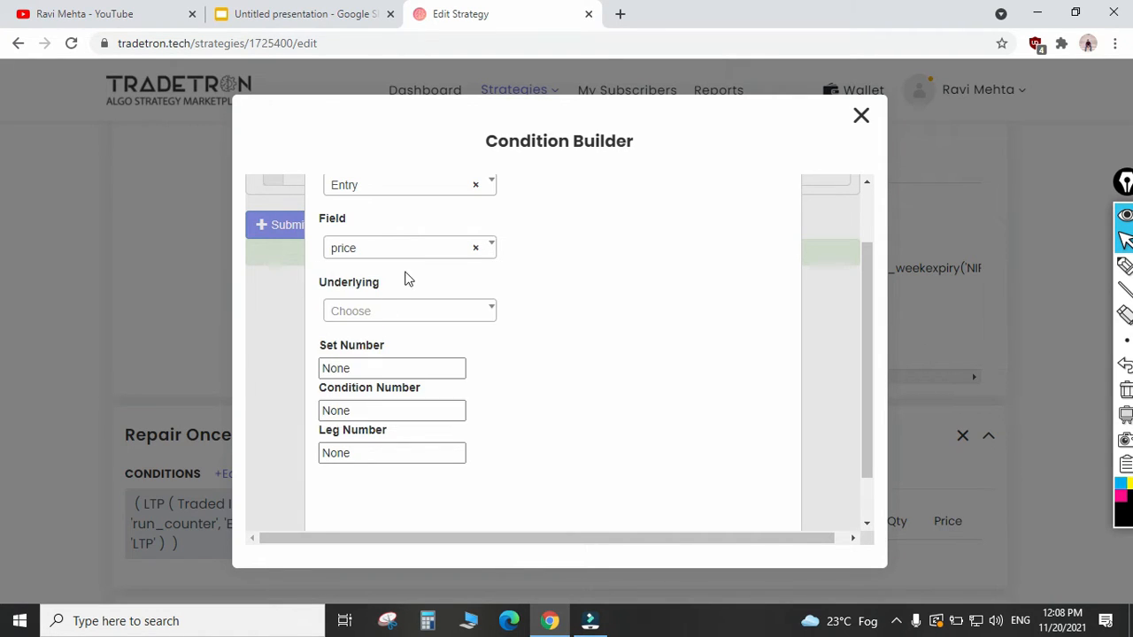
pyautogui.click(426, 319)
pyautogui.write('nifty')
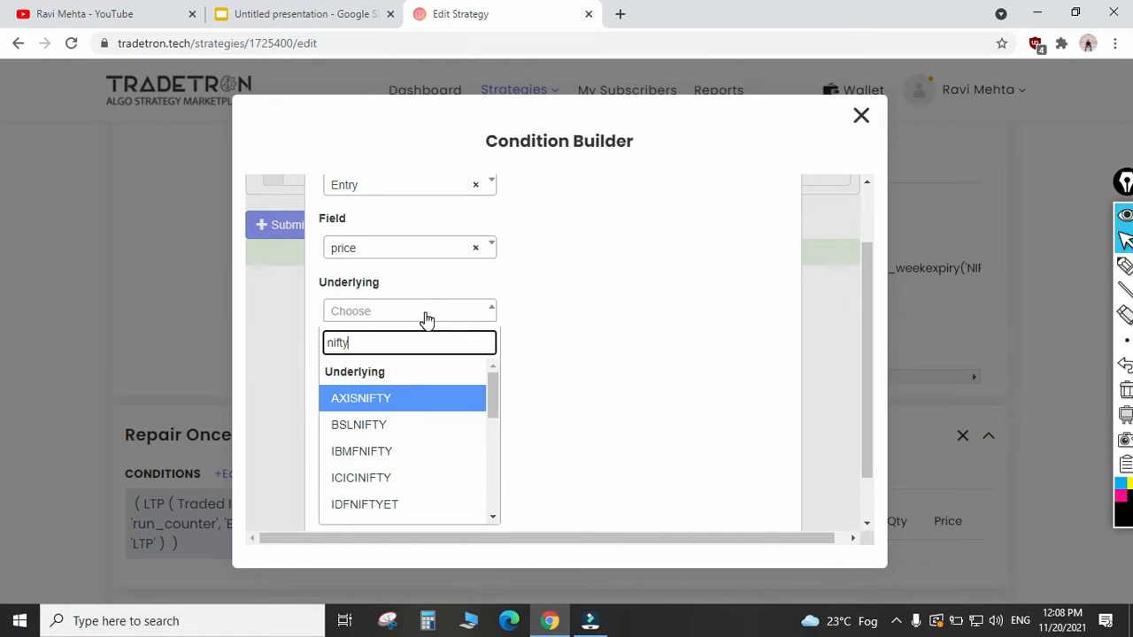
pyautogui.press('Down')
pyautogui.press('Return')
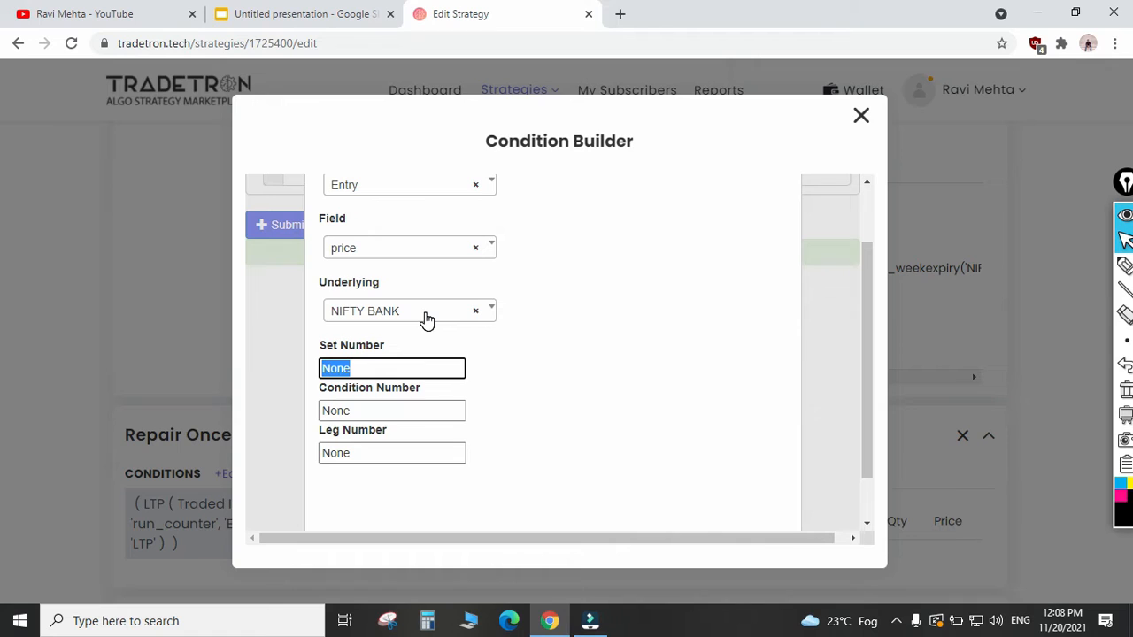
# - Set the Traded Instrument keyword's set number, condition number and leg number to 1 each and confirm its parameters
pyautogui.write('1')
pyautogui.press('Tab')
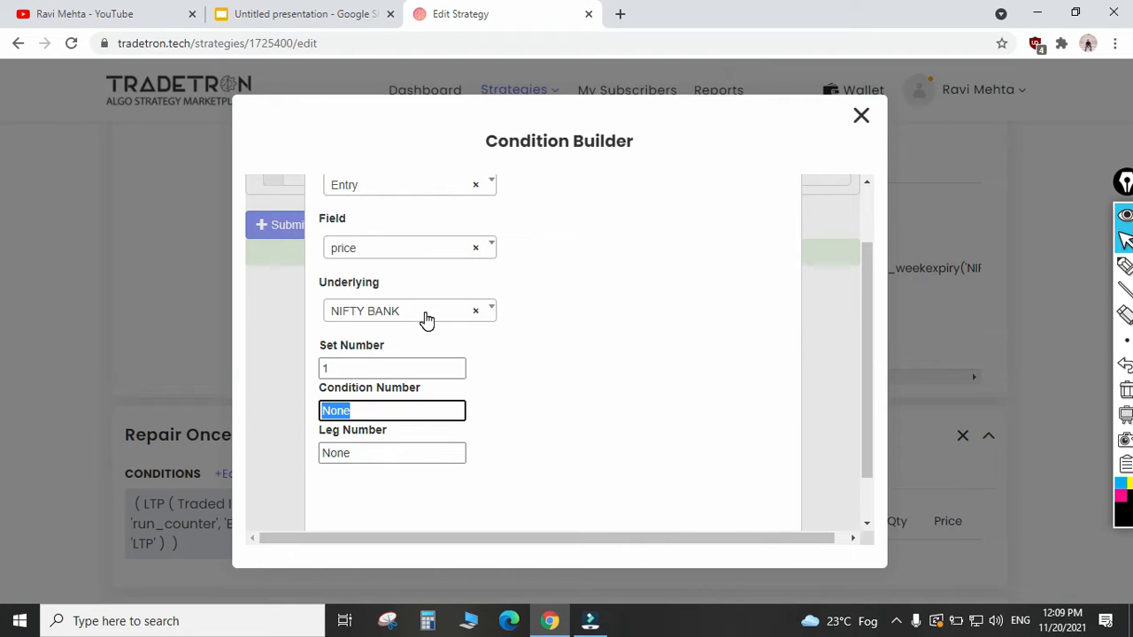
pyautogui.write('1')
pyautogui.scroll(1, 551, 333)
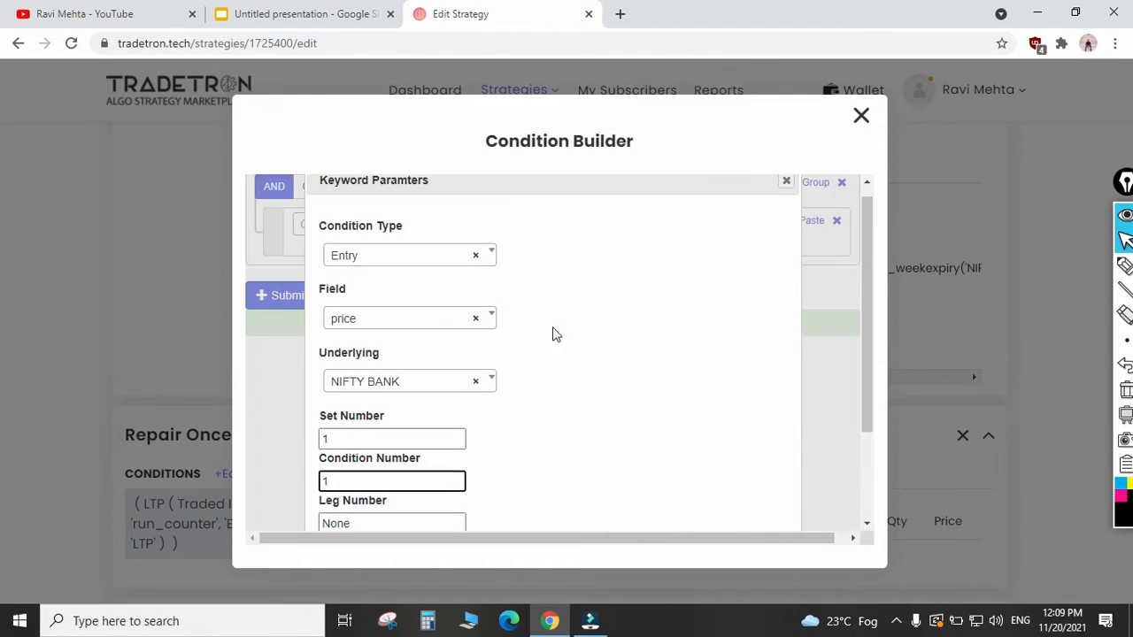
pyautogui.scroll(-2, 397, 389)
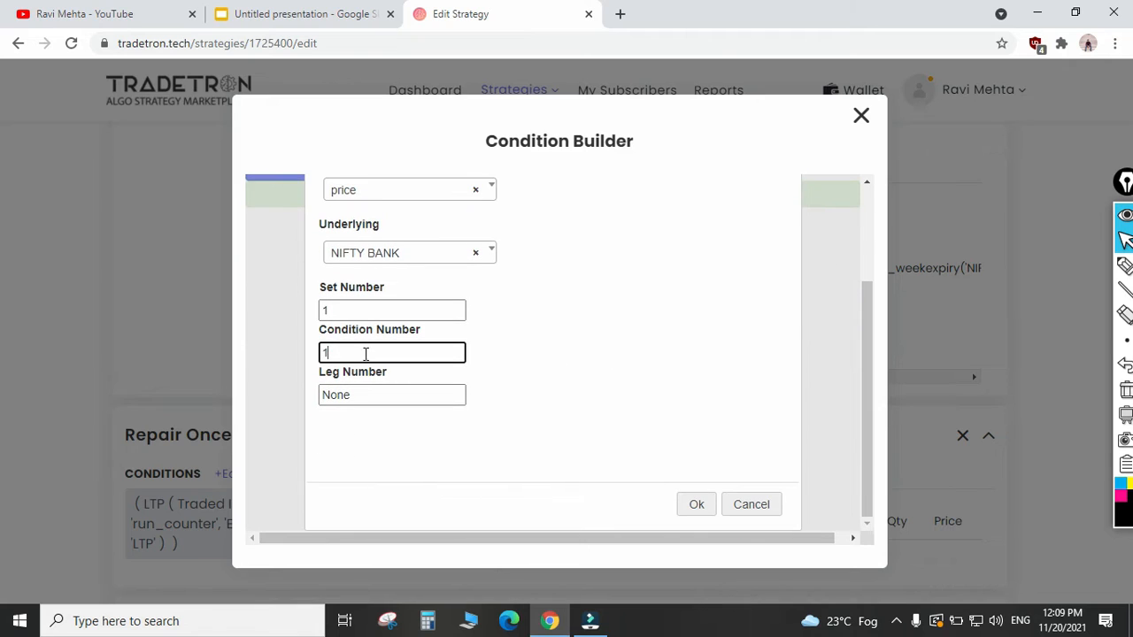
pyautogui.click(364, 403)
pyautogui.write('1')
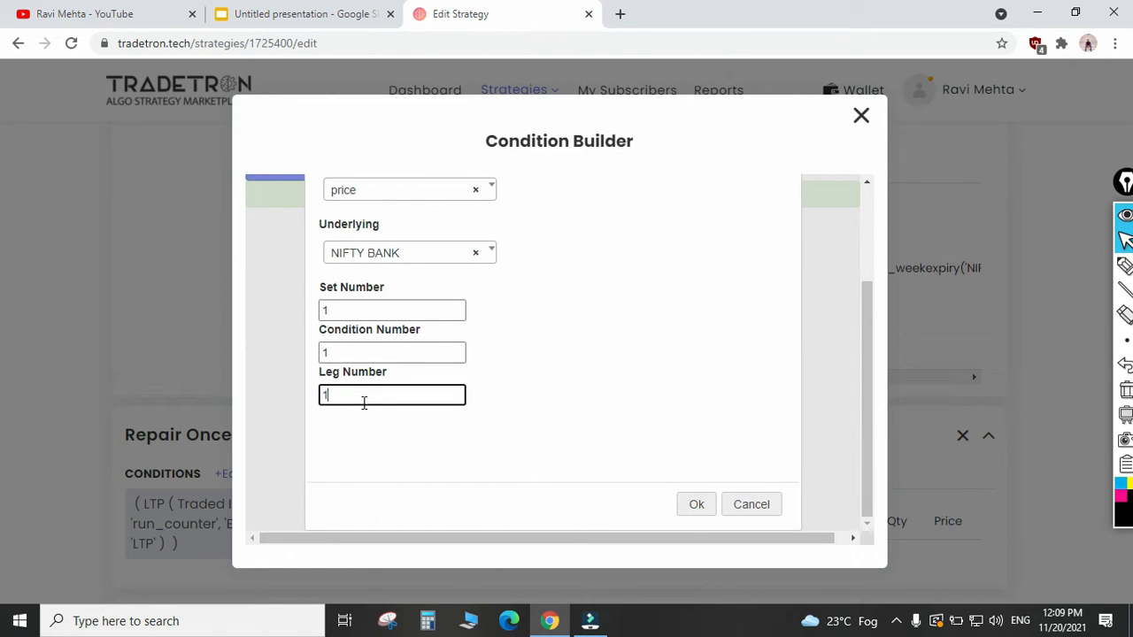
pyautogui.press('Tab')
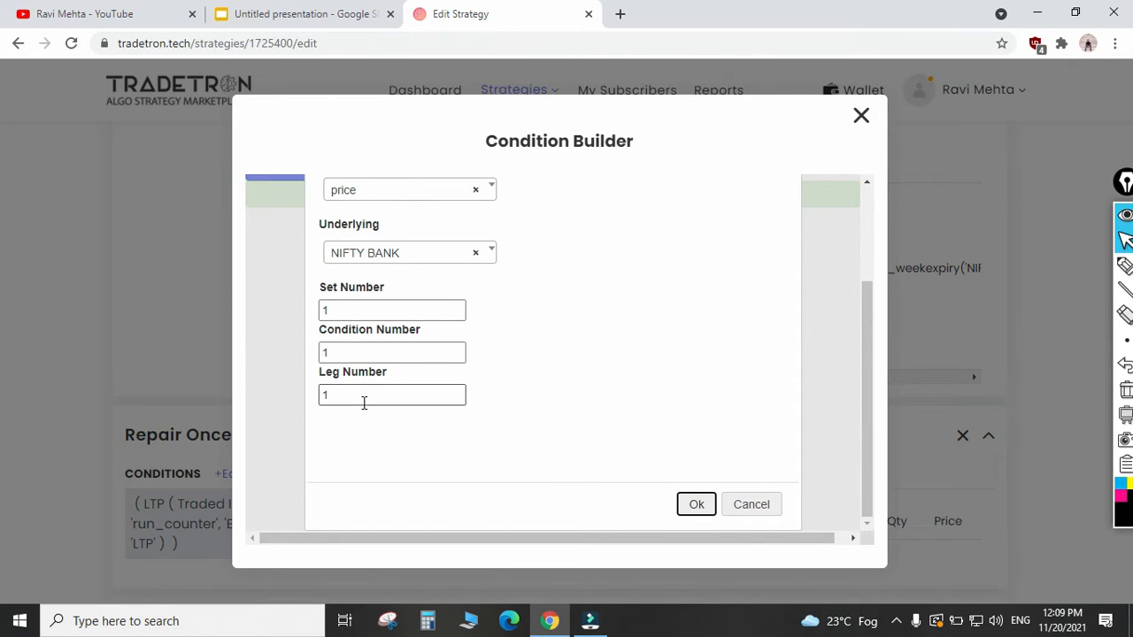
pyautogui.press('Return')
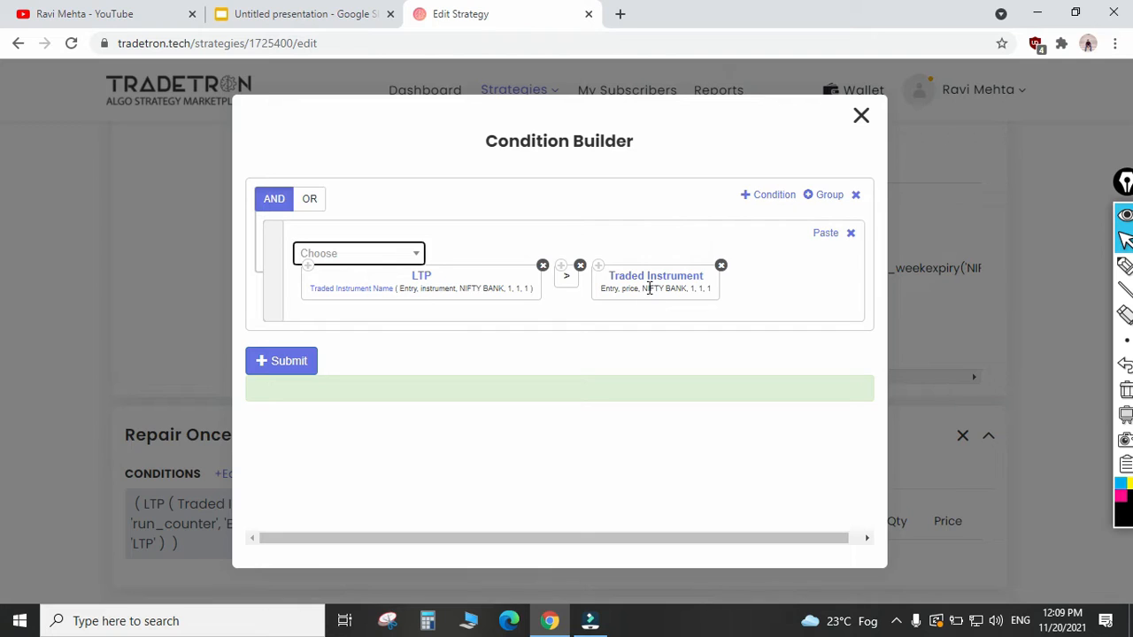
pyautogui.click(742, 290)
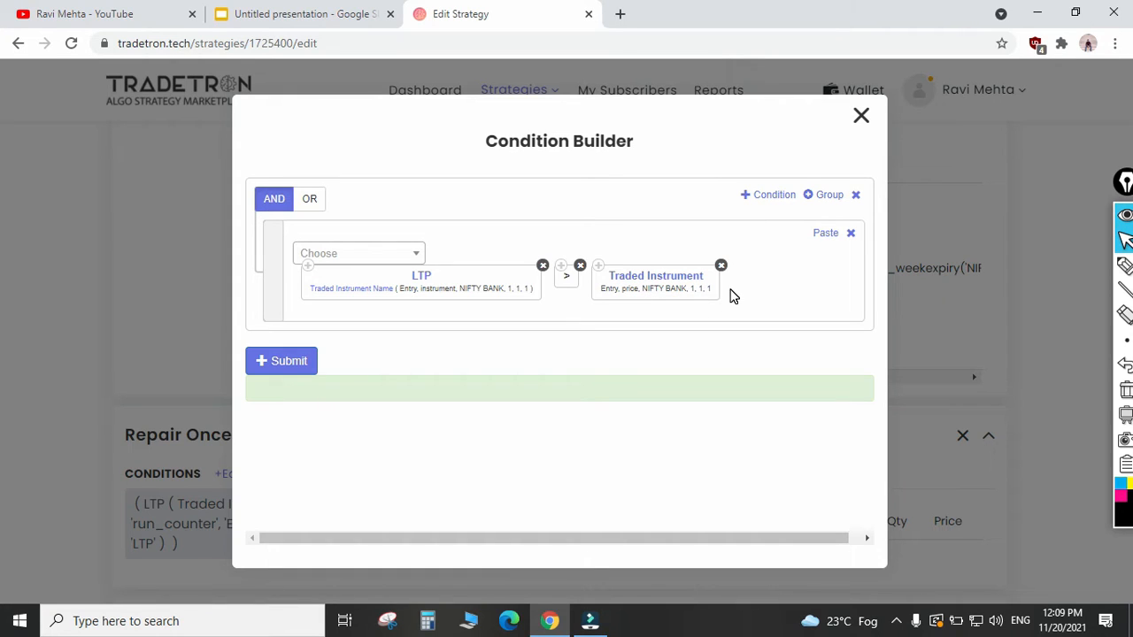
# - Append a * operator and a Number keyword with value 1.3 after Traded Instrument in the Repair Once condition
pyautogui.click(334, 262)
pyautogui.write('*')
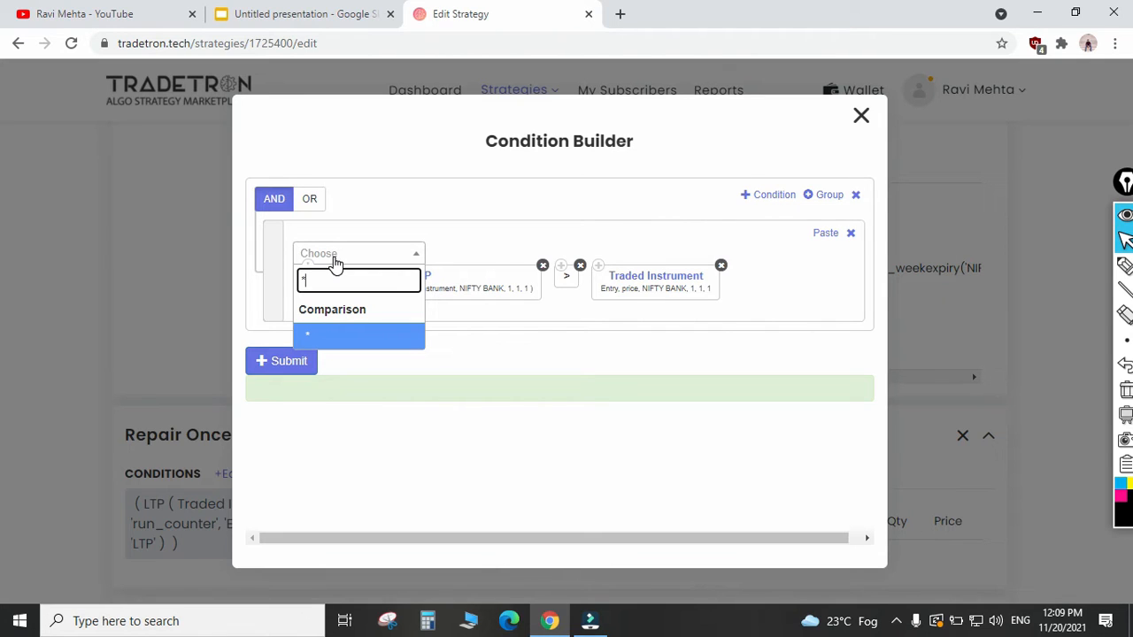
pyautogui.press('Return')
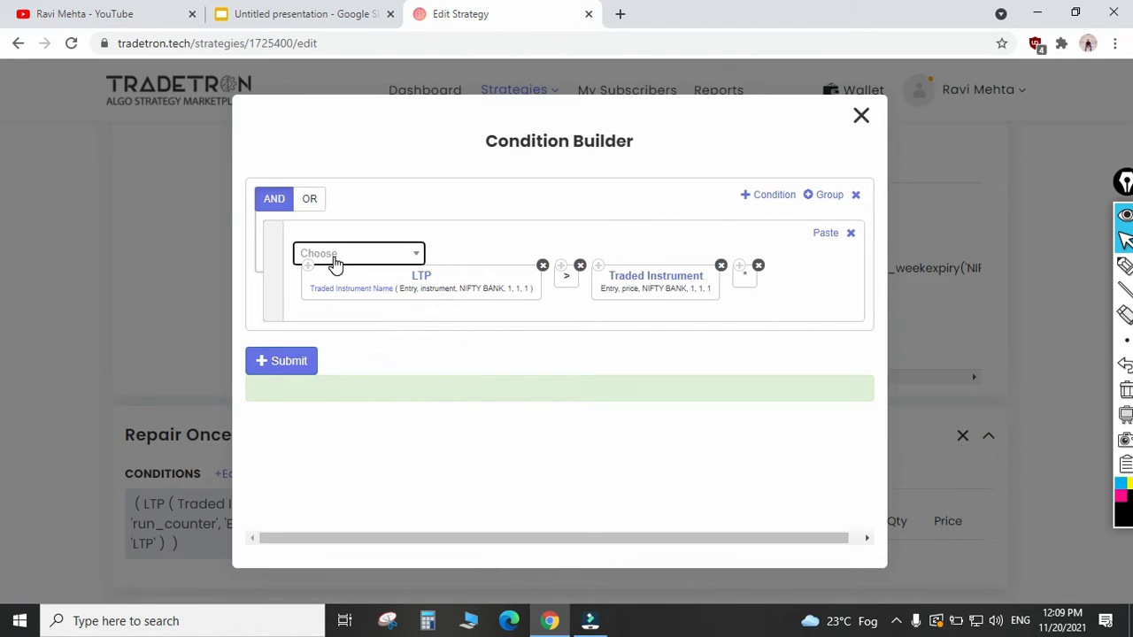
pyautogui.click(335, 263)
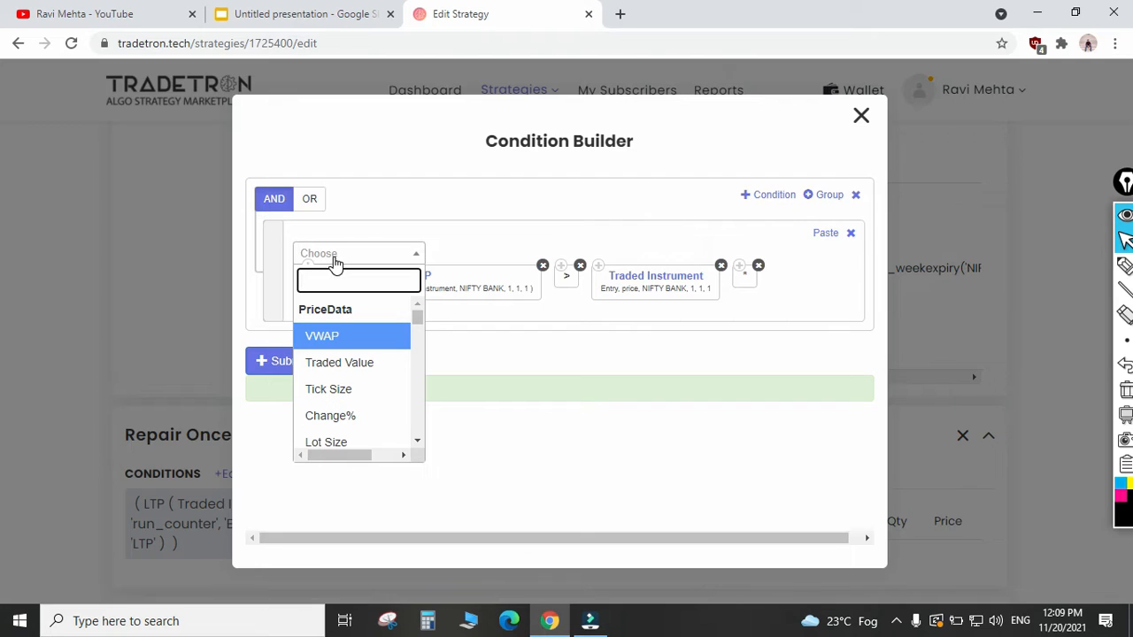
pyautogui.write('numb')
pyautogui.press('Down')
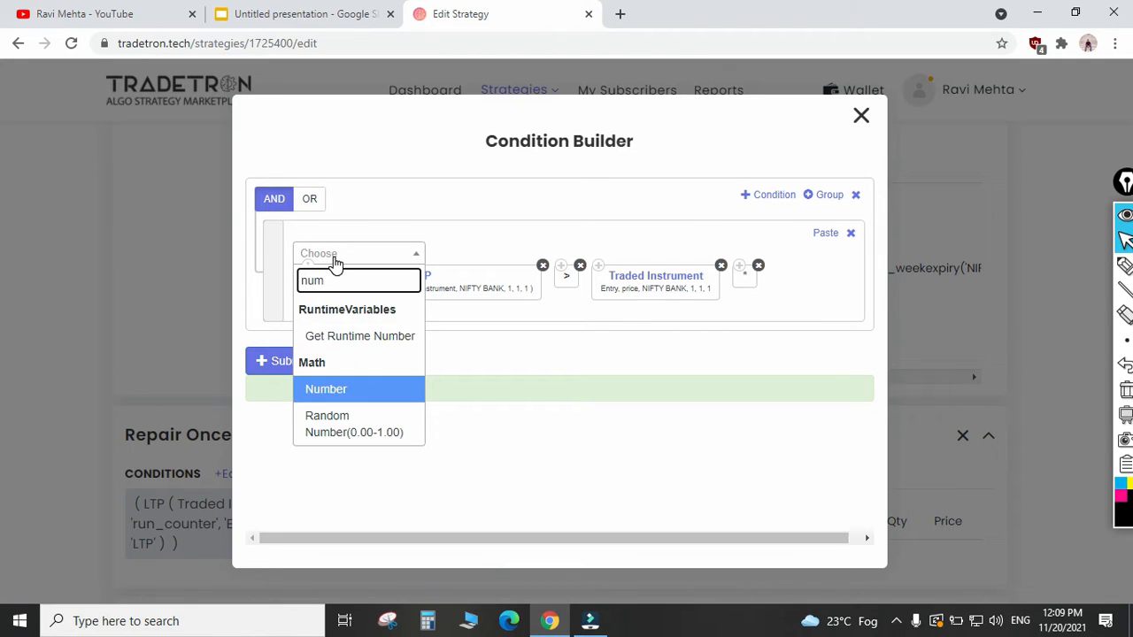
pyautogui.press('Return')
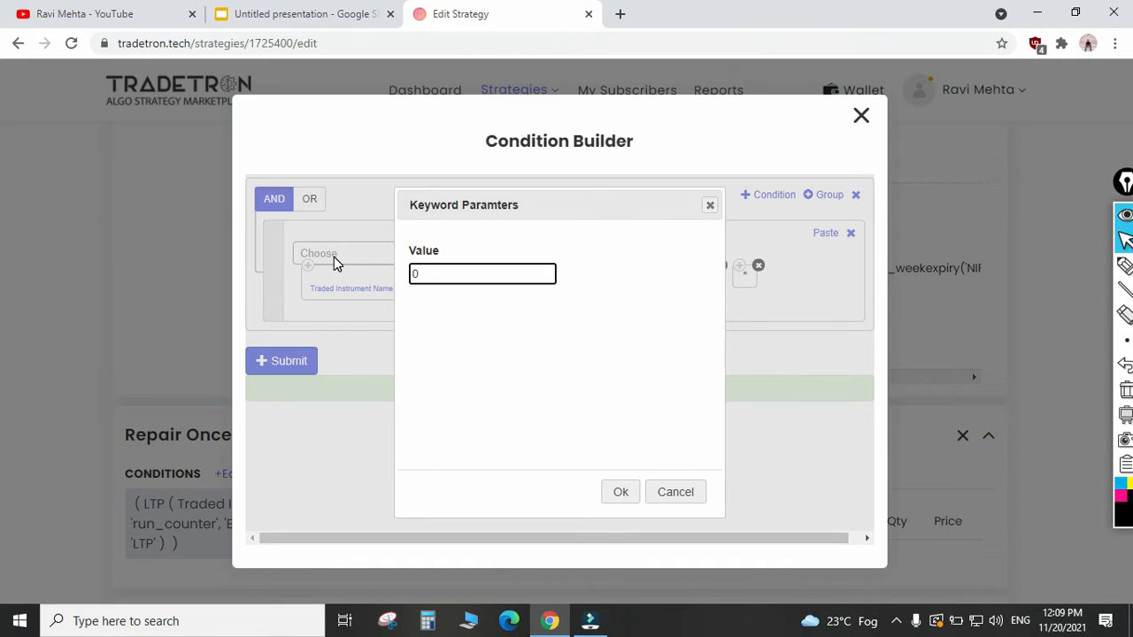
pyautogui.doubleClick(448, 279)
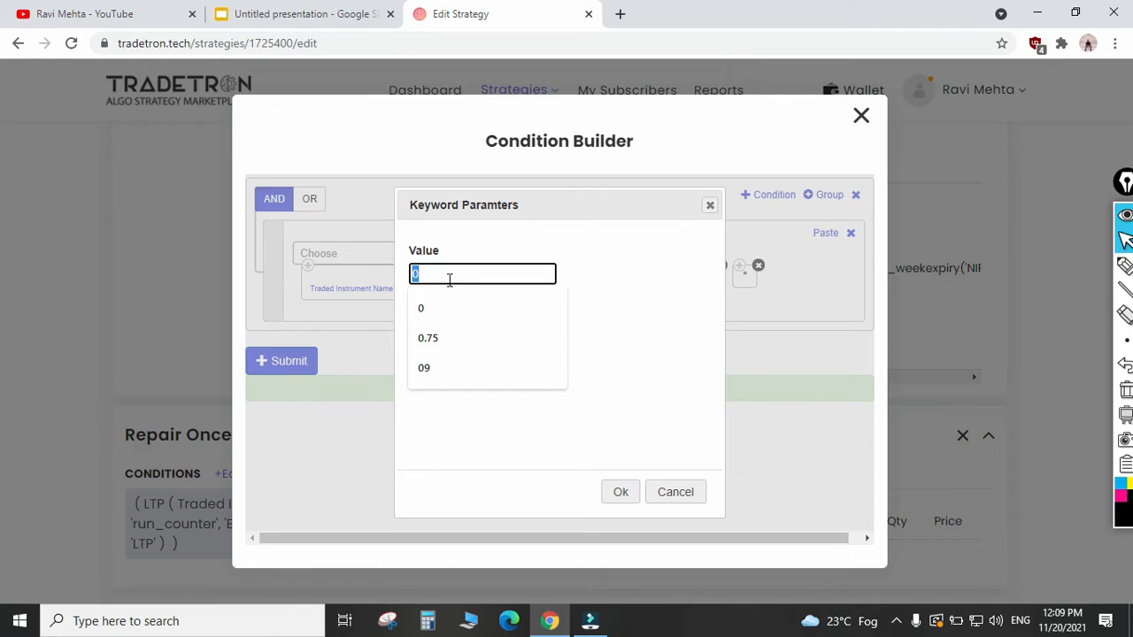
pyautogui.write('1.3')
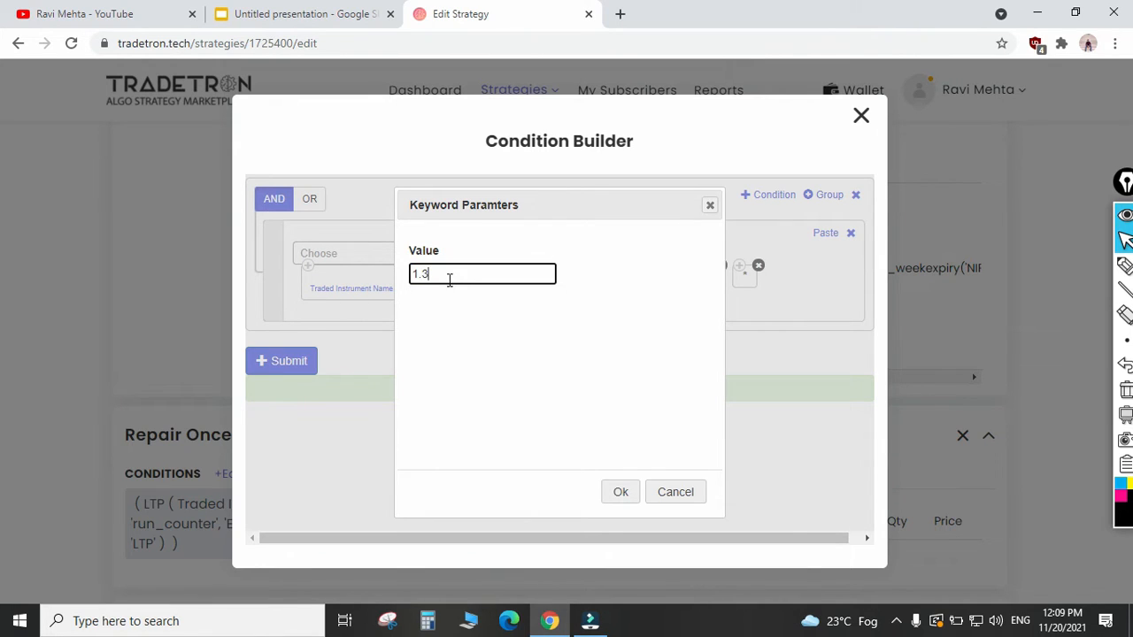
pyautogui.press('Tab')
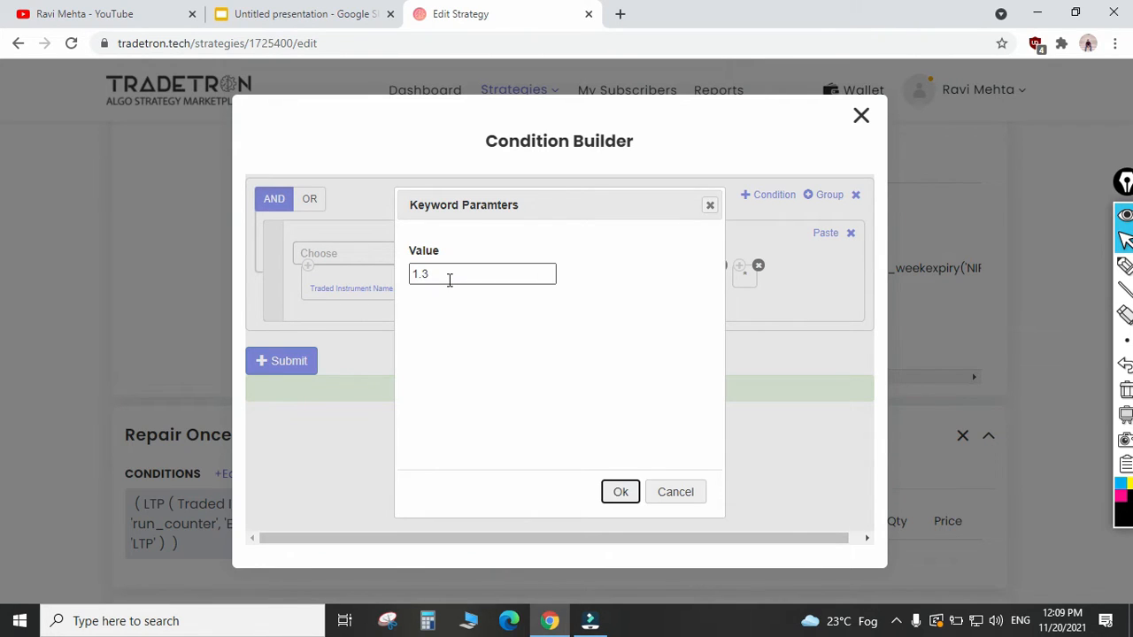
pyautogui.press('Return')
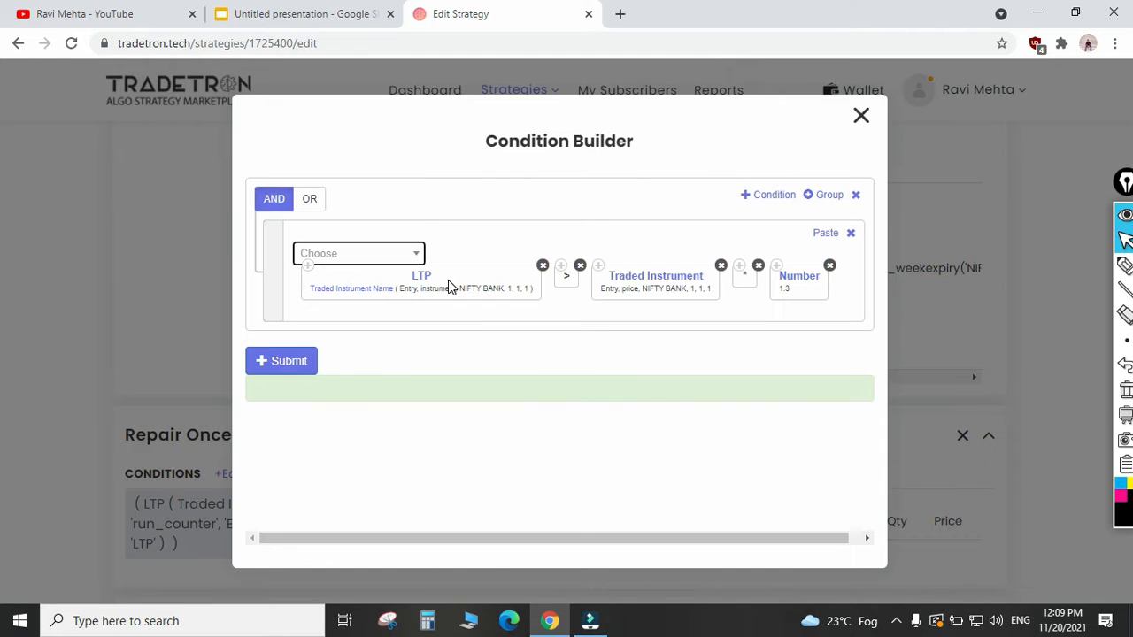
# - Switch to Calculator, compute 100 × 1.3, and return to the Condition Builder in the browser
pyautogui.click(426, 627)
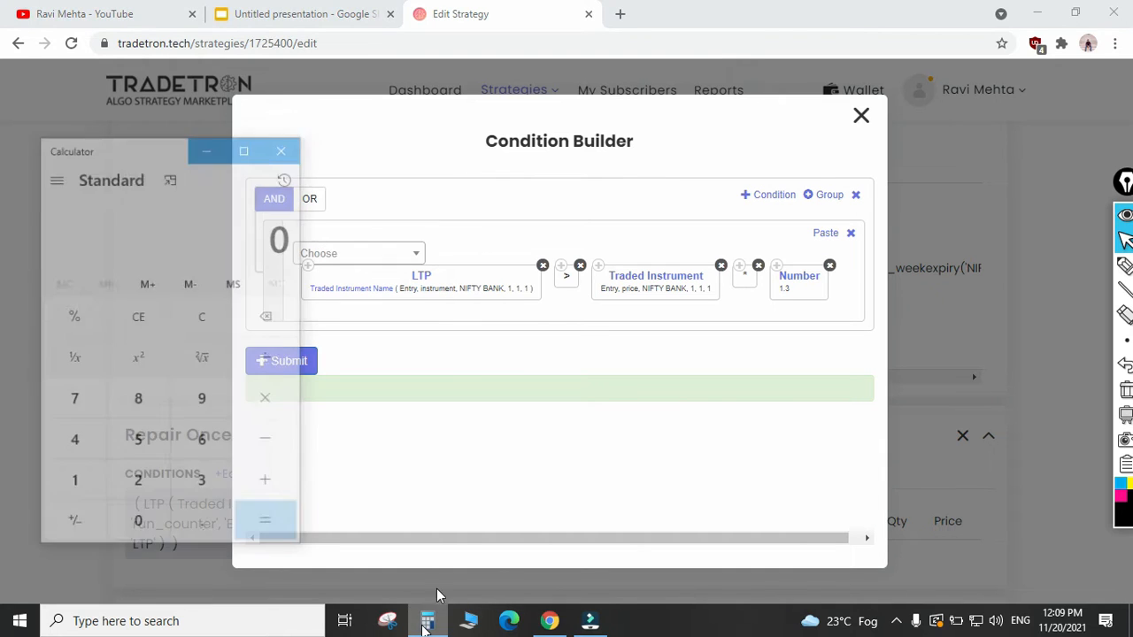
pyautogui.write('1')
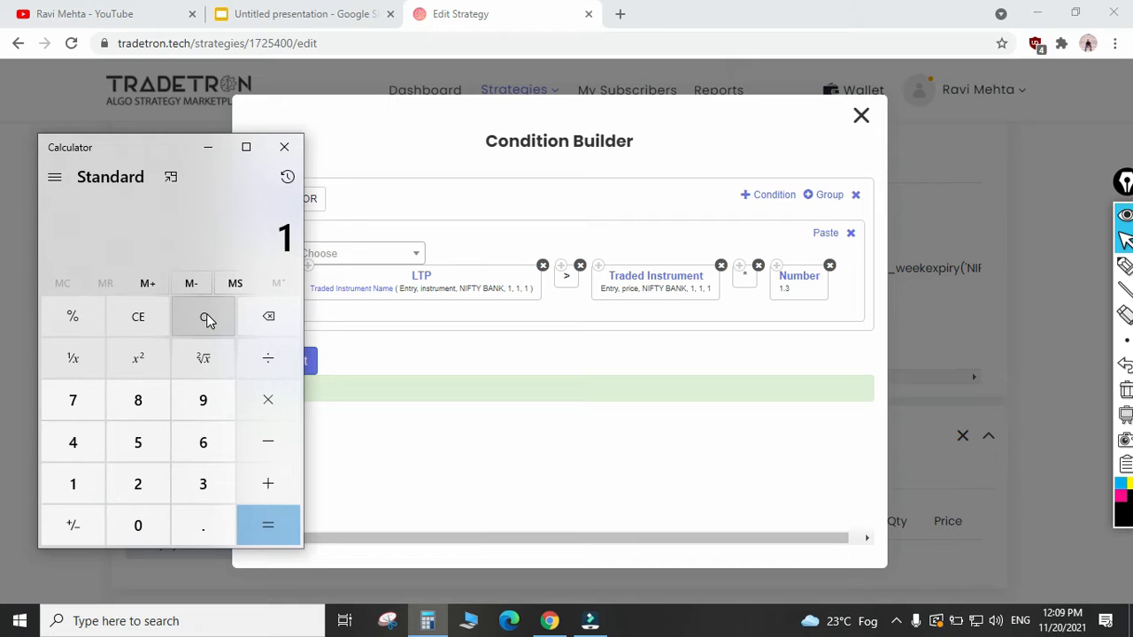
pyautogui.write('00*')
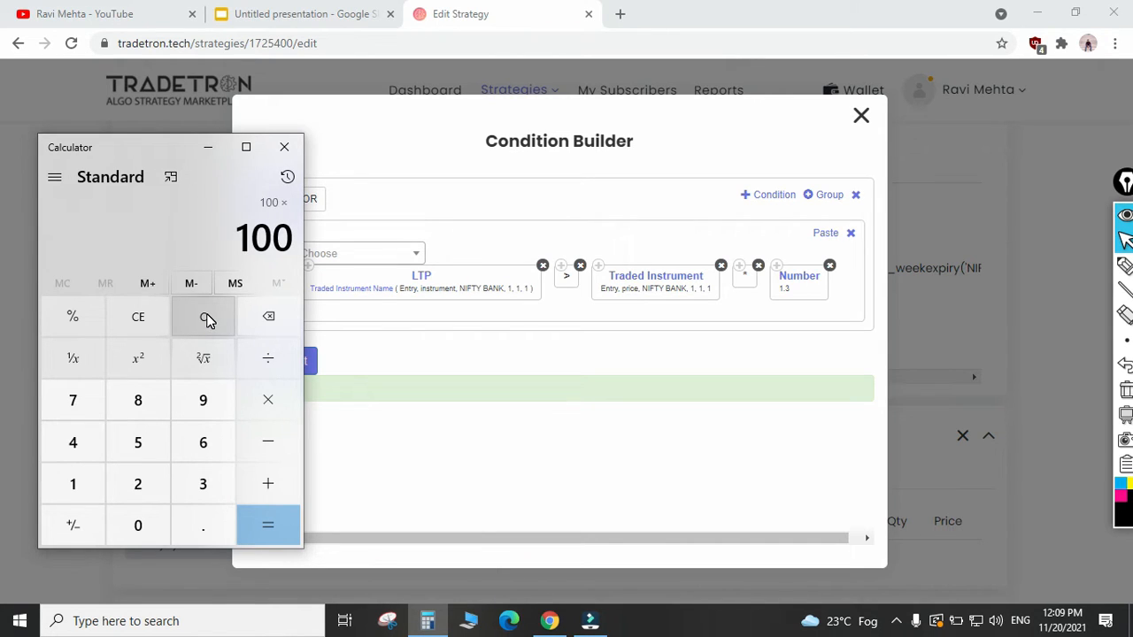
pyautogui.write('1.3')
pyautogui.press('Return')
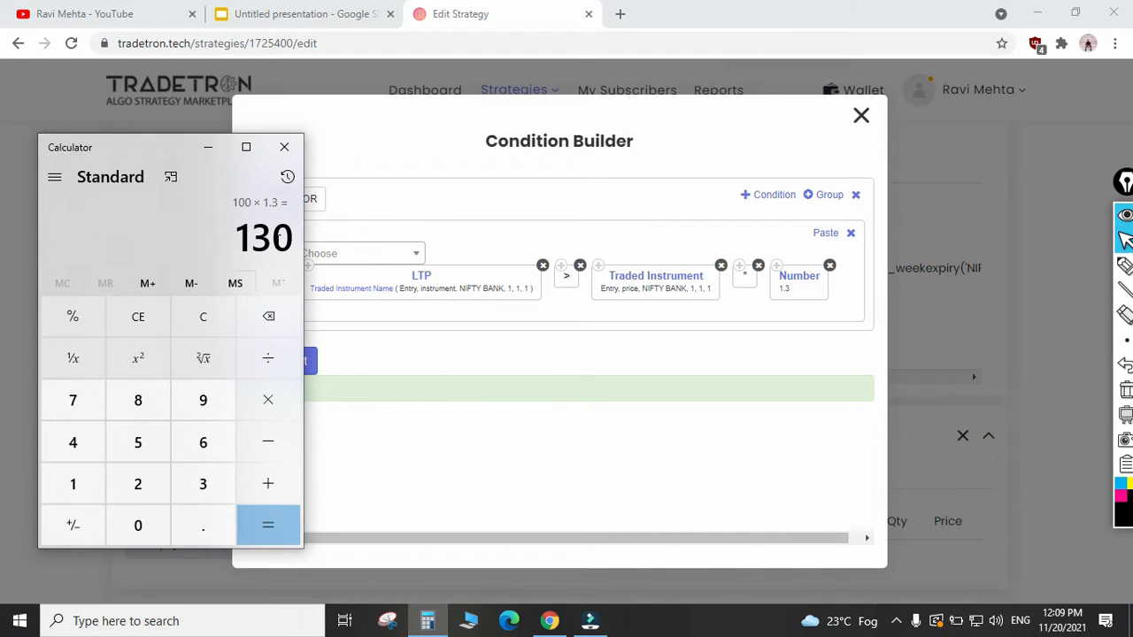
pyautogui.click(546, 375)
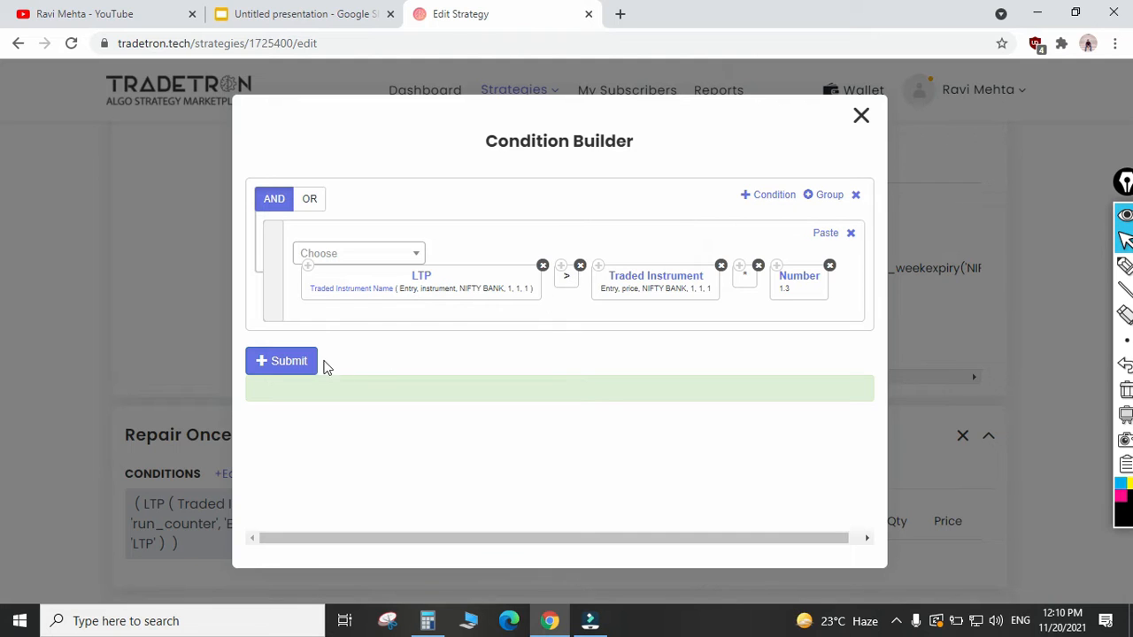
# - Submit the Repair Once condition and close the Condition Builder
pyautogui.click(295, 362)
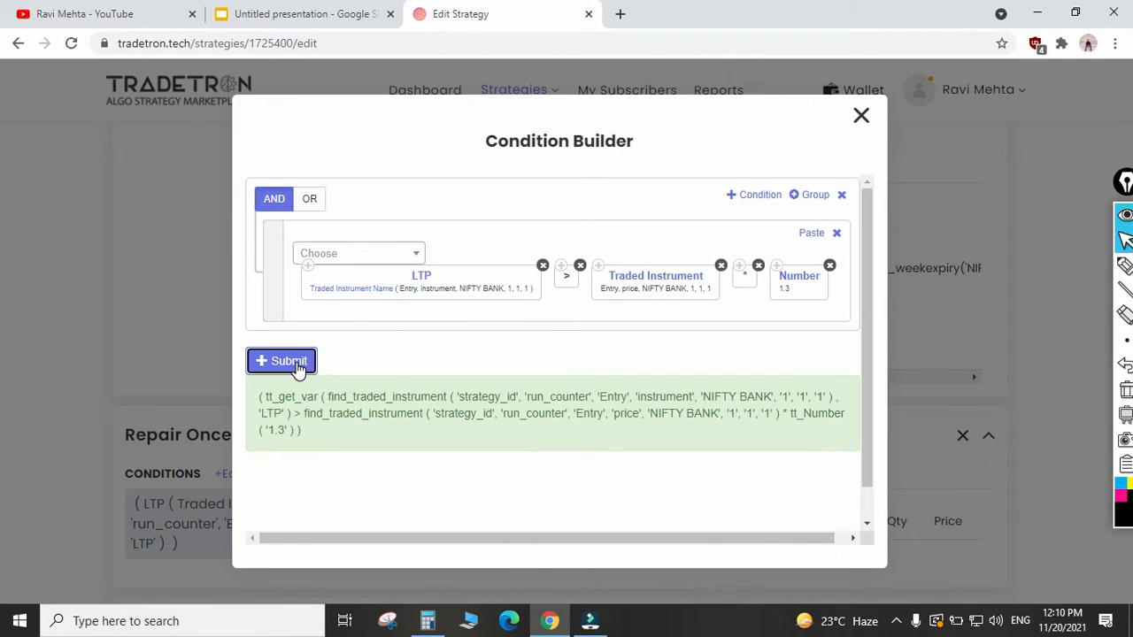
pyautogui.click(860, 117)
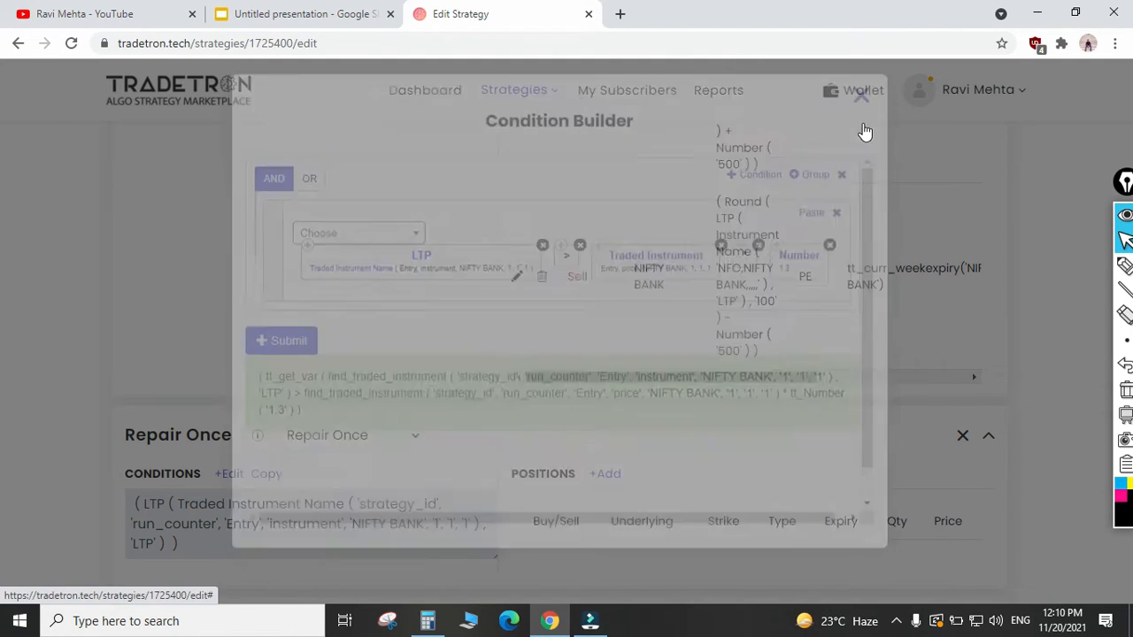
pyautogui.scroll(-2, 327, 332)
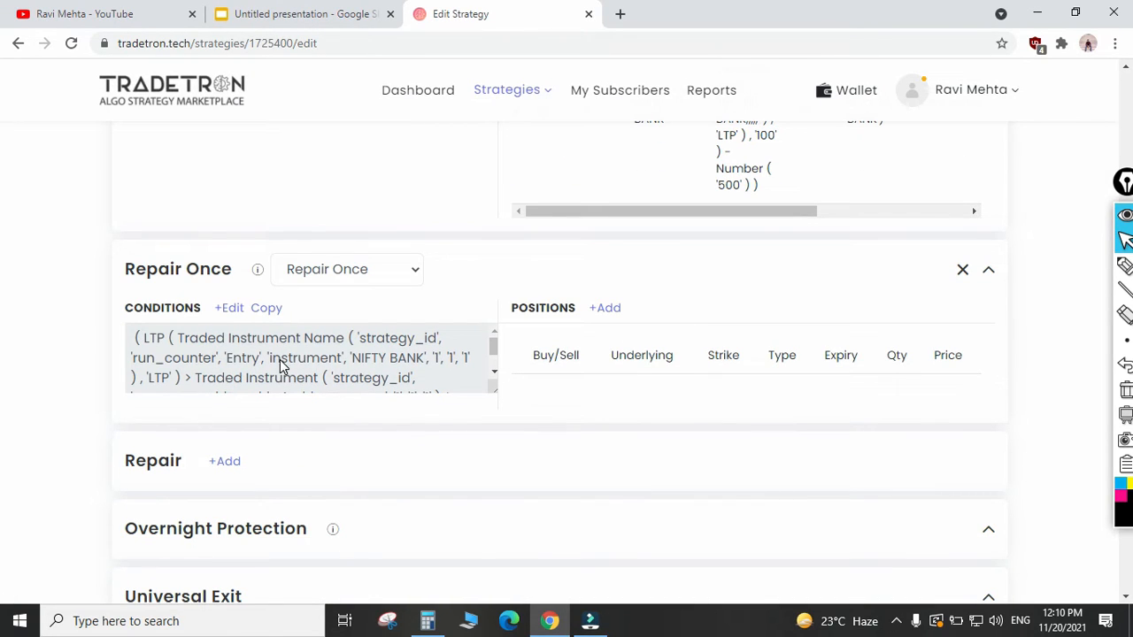
pyautogui.scroll(-1, 281, 364)
# - Start a Buy position in the Repair Once set with exchange NFO and type Call
pyautogui.scroll(1, 274, 362)
pyautogui.scroll(1, 282, 364)
pyautogui.scroll(1, 641, 342)
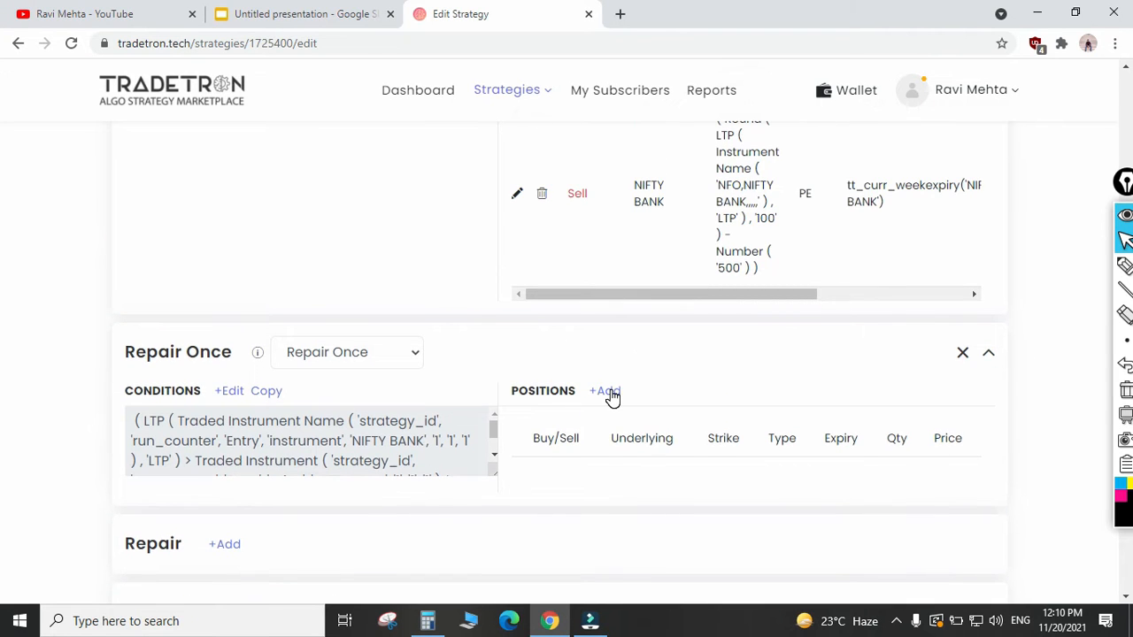
pyautogui.scroll(3, 682, 415)
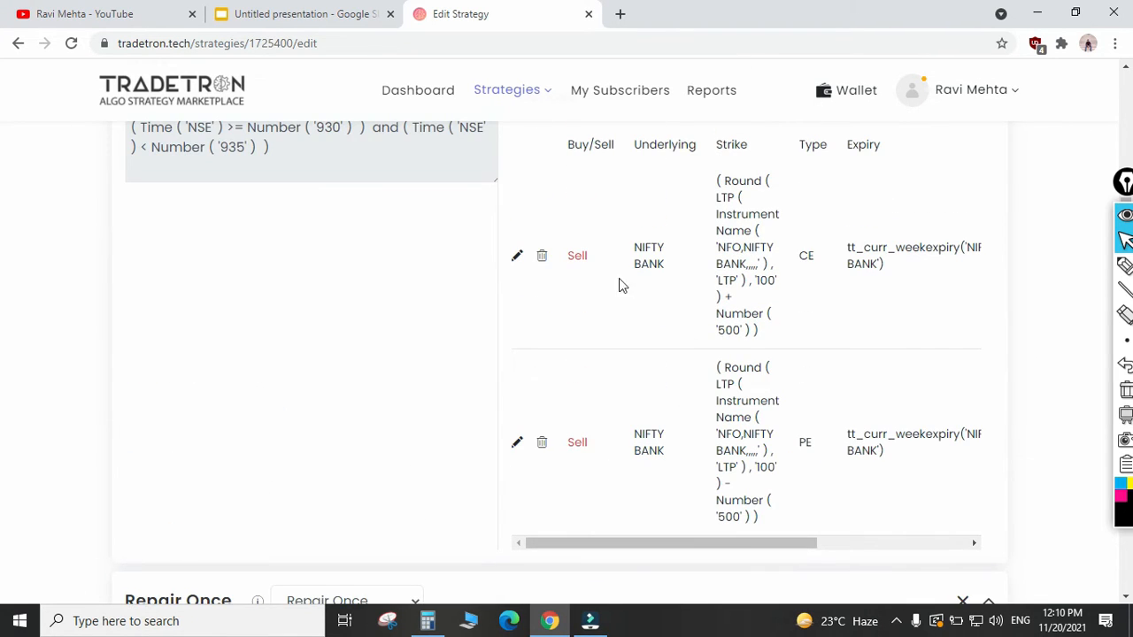
pyautogui.scroll(-4, 637, 310)
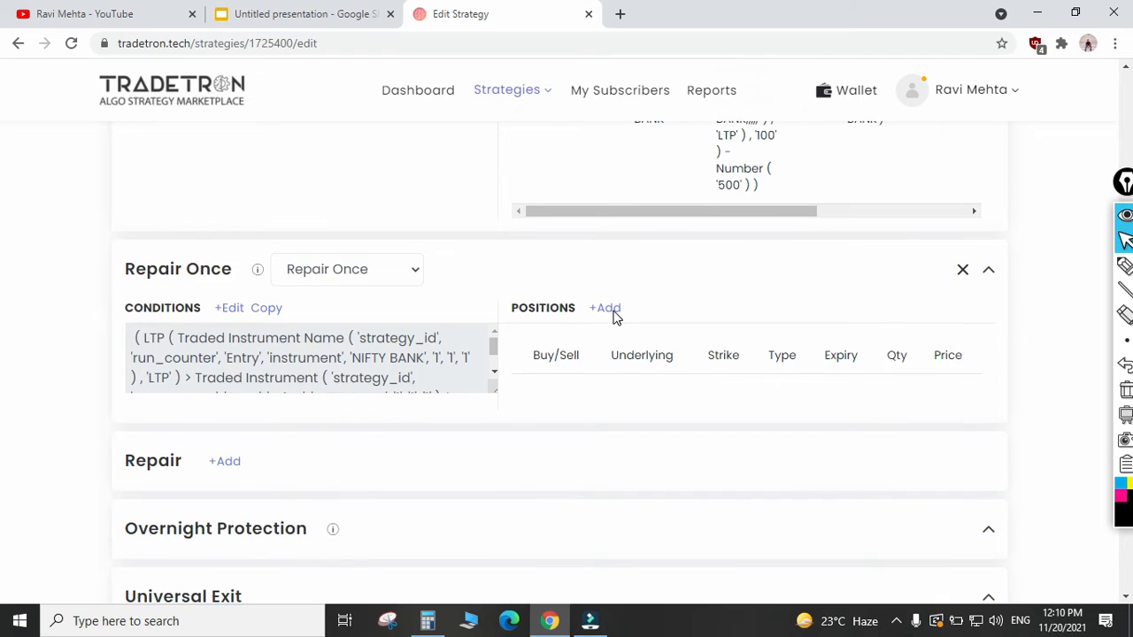
pyautogui.click(614, 311)
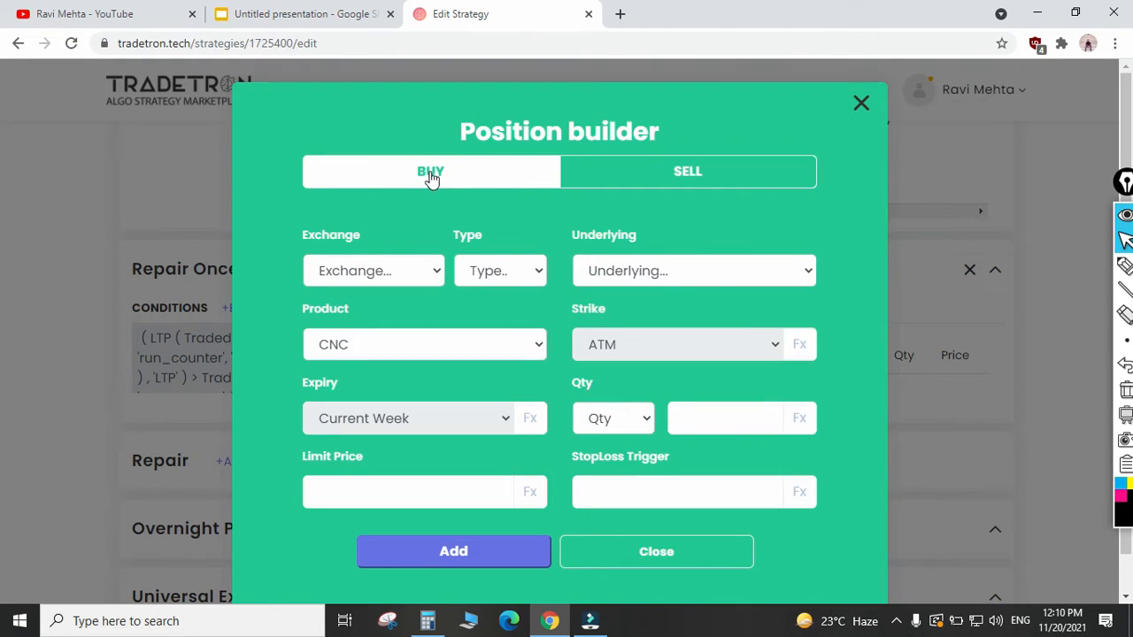
pyautogui.click(387, 272)
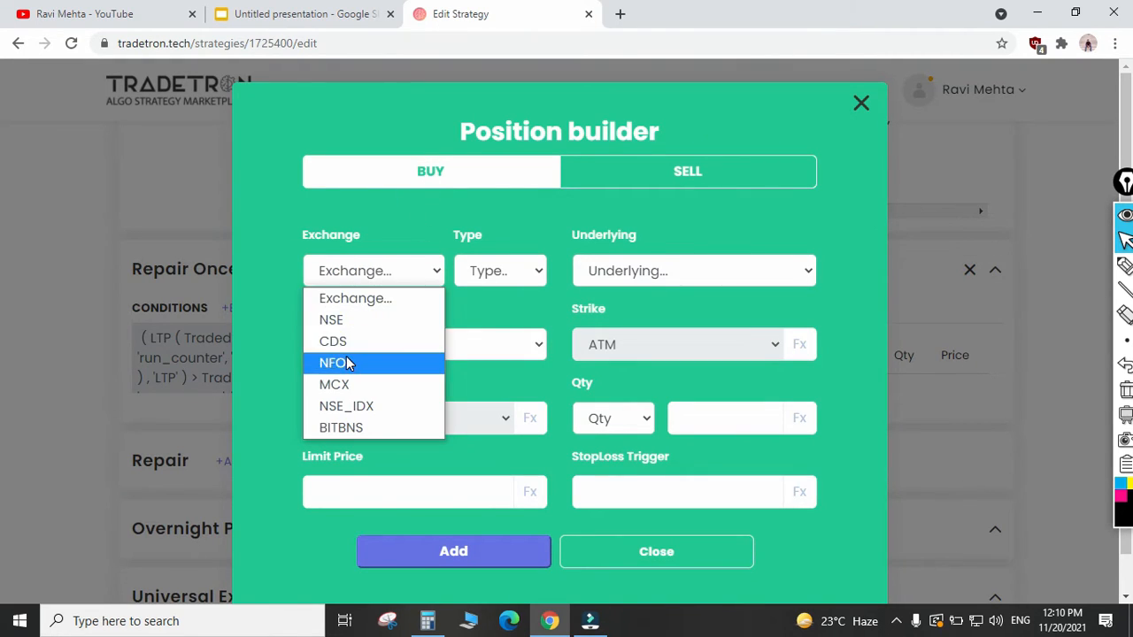
pyautogui.click(348, 363)
pyautogui.click(523, 275)
pyautogui.click(502, 344)
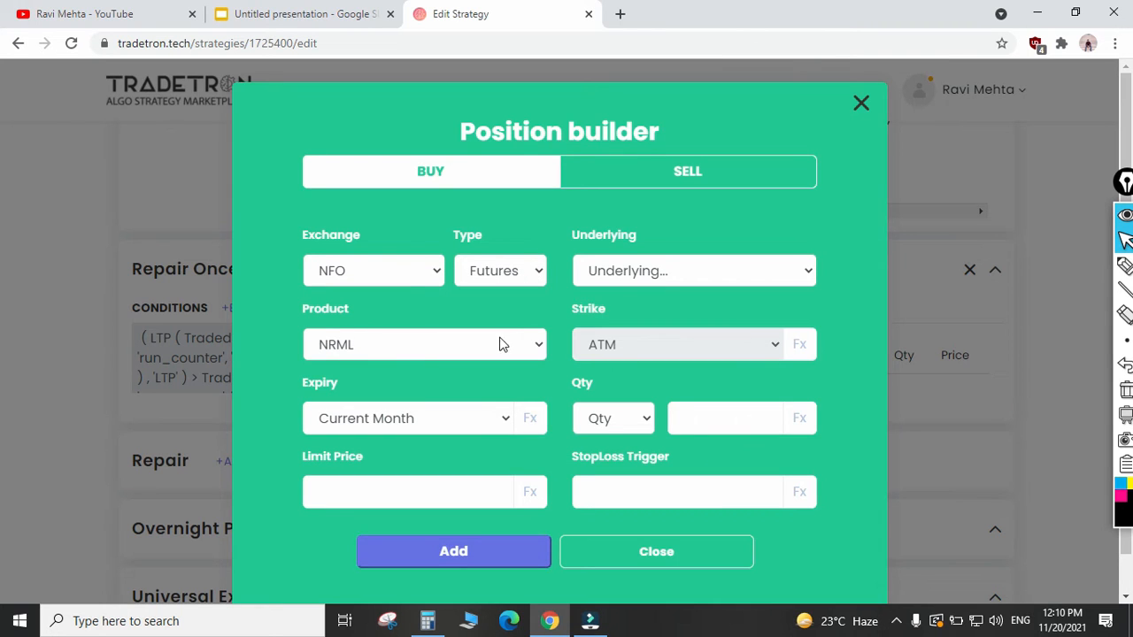
# - Set the repair position's underlying to NIFTY BANK
pyautogui.click(658, 271)
pyautogui.write('nifty')
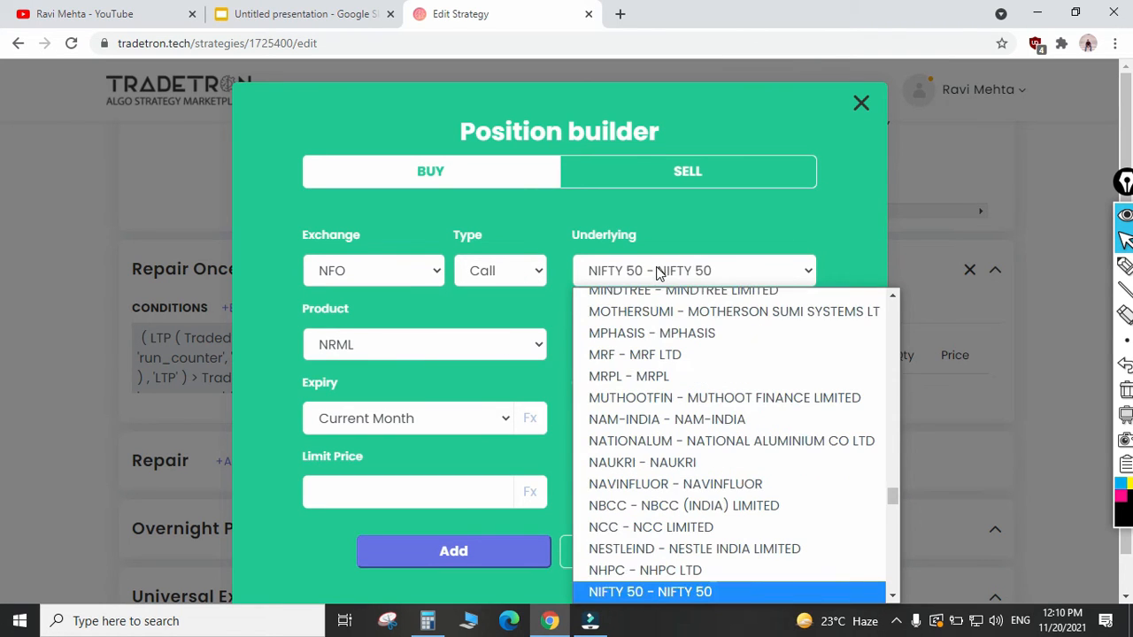
pyautogui.press('Down')
pyautogui.press('Return')
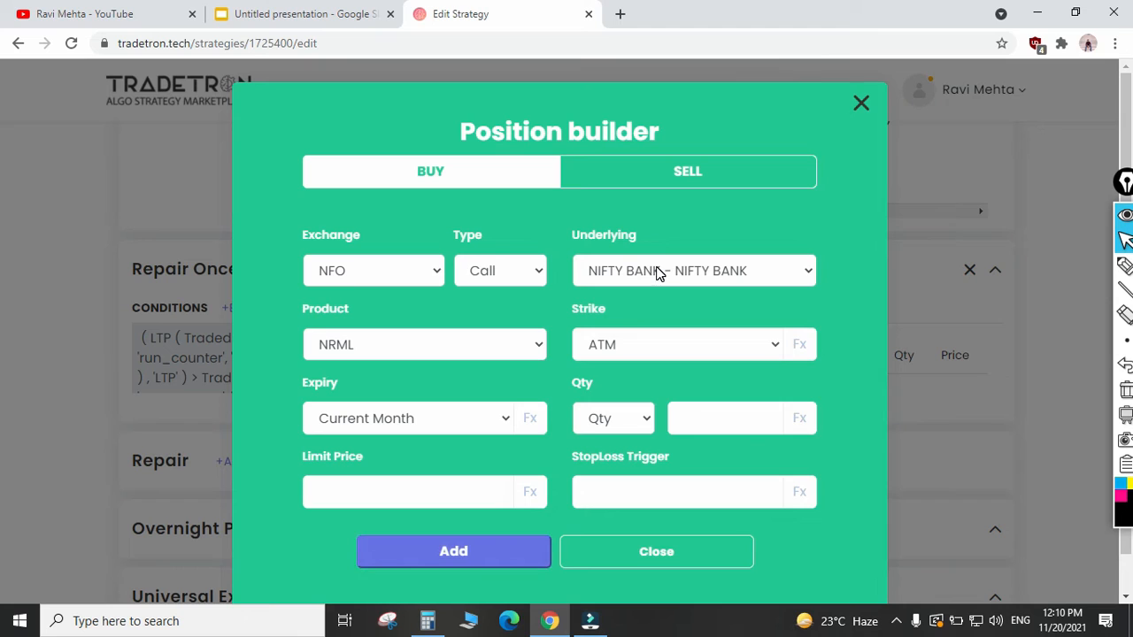
# - Set the repair position's expiry to Current Week and its quantity to 1 in Lots
pyautogui.click(394, 424)
pyautogui.click(392, 87)
pyautogui.click(630, 422)
pyautogui.click(620, 489)
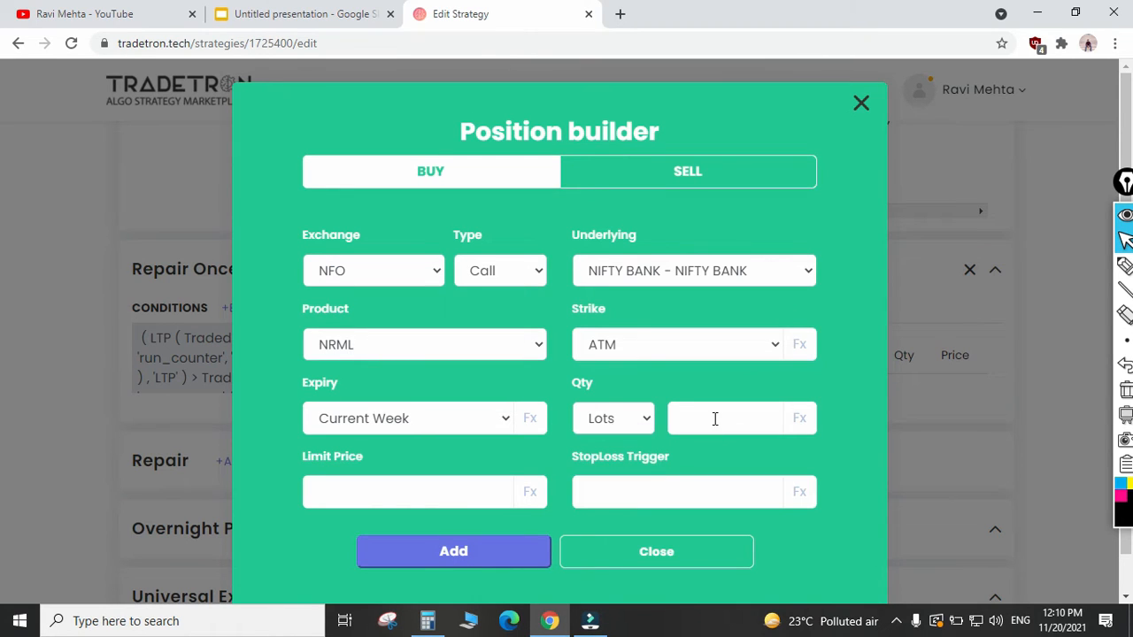
pyautogui.click(714, 418)
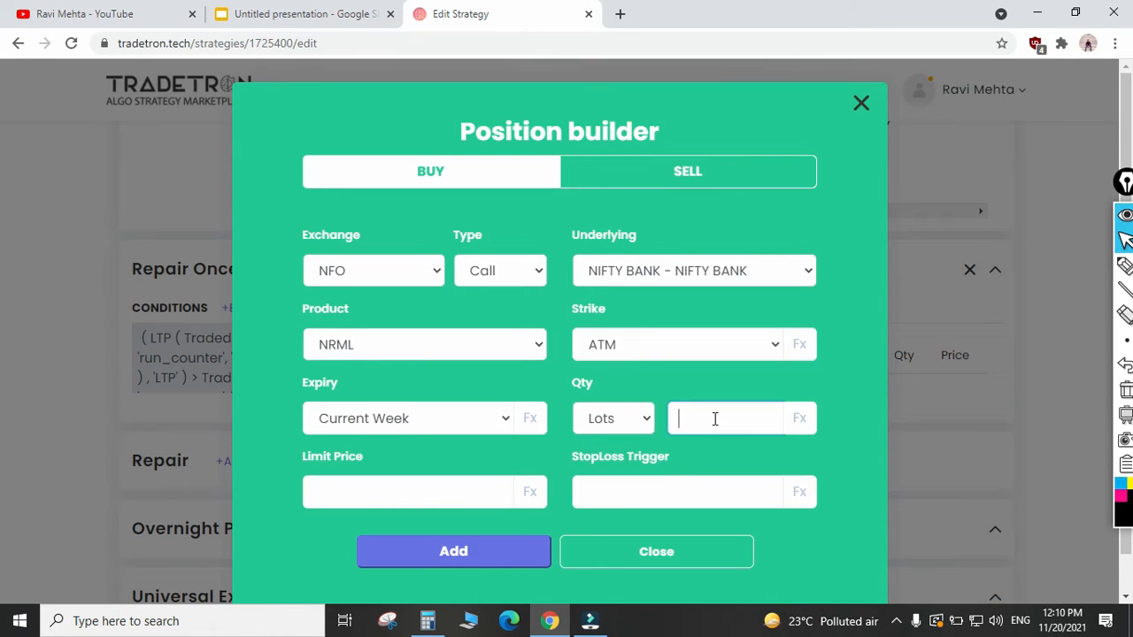
# - Set the repair position's strike to Fx and open the strike's Formula Builder
pyautogui.click(670, 353)
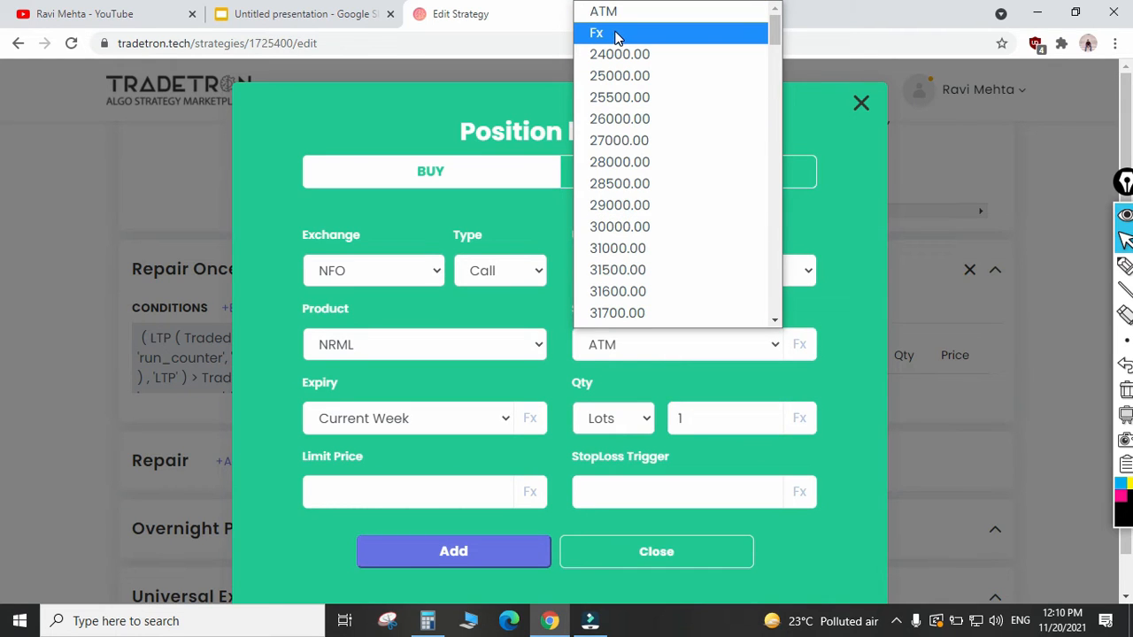
pyautogui.click(650, 34)
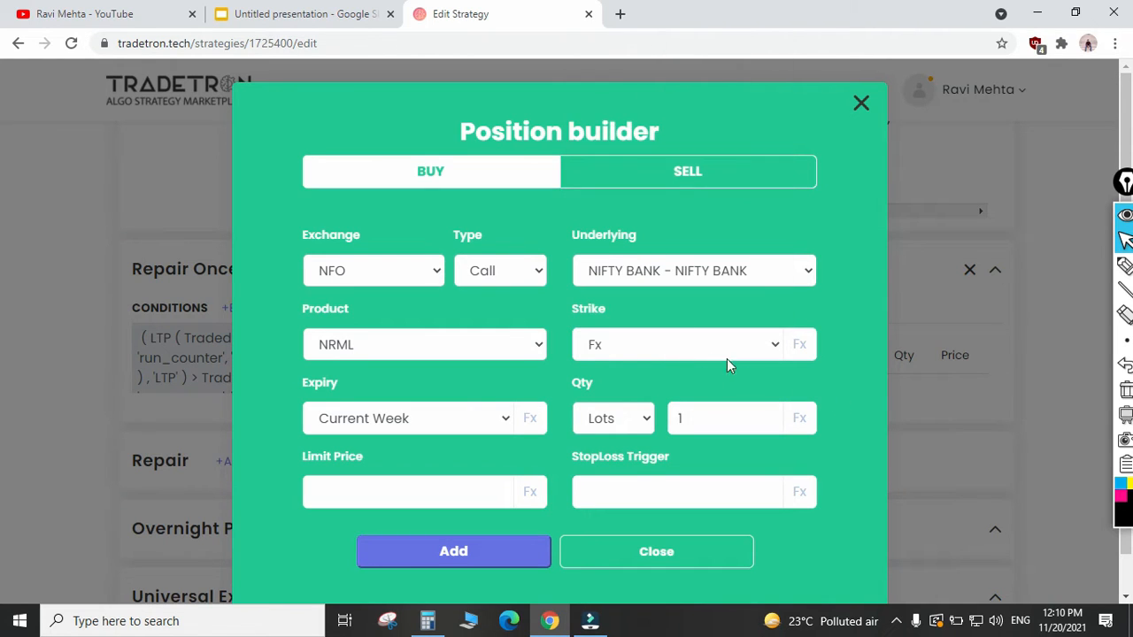
pyautogui.click(801, 345)
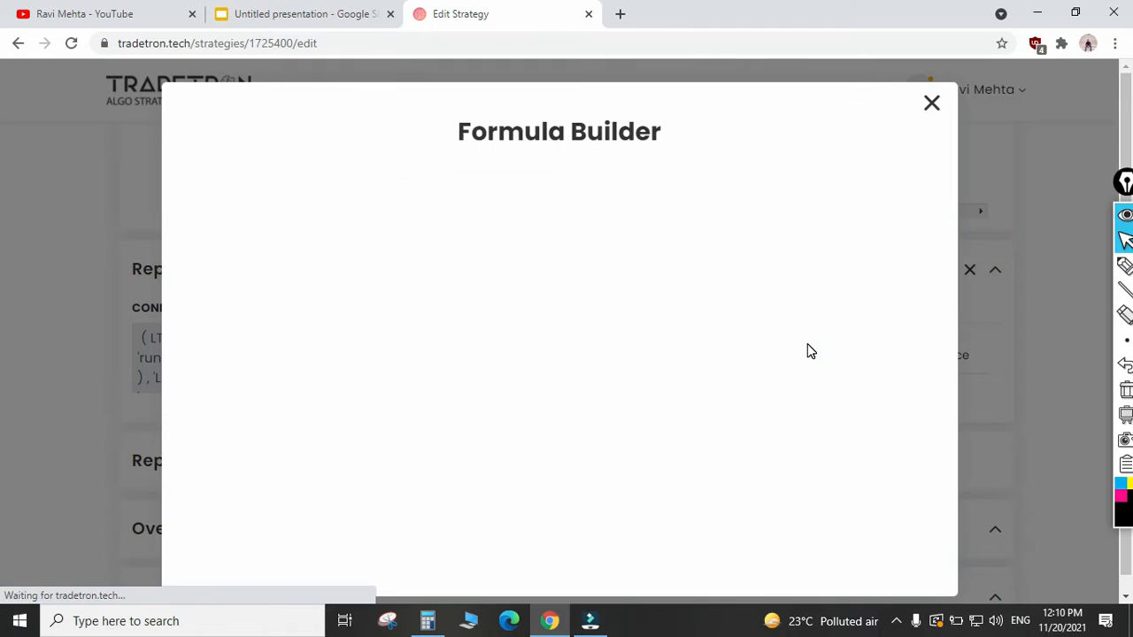
# - Insert the Traded Instrument keyword in the strike formula with condition type Entry and field strike
pyautogui.click(318, 232)
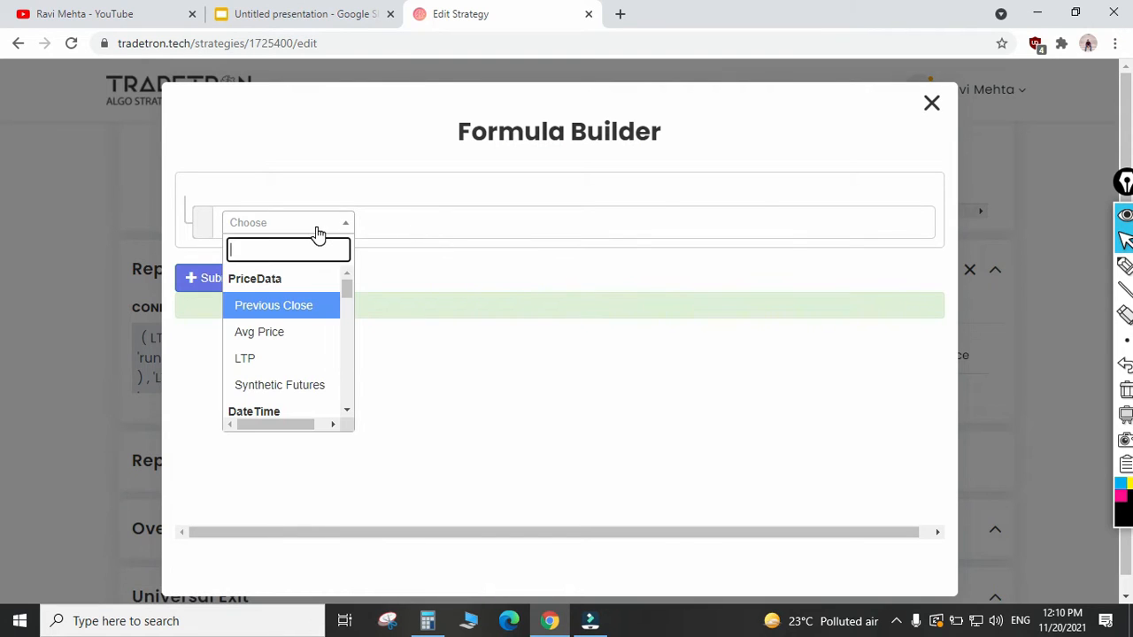
pyautogui.write('tr')
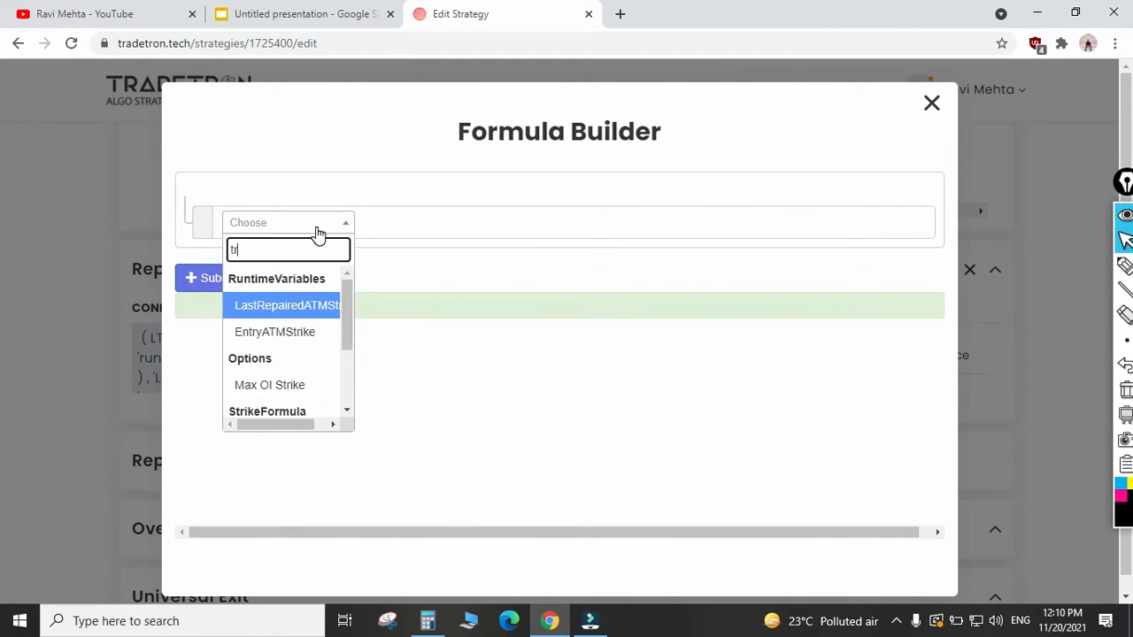
pyautogui.write('aded')
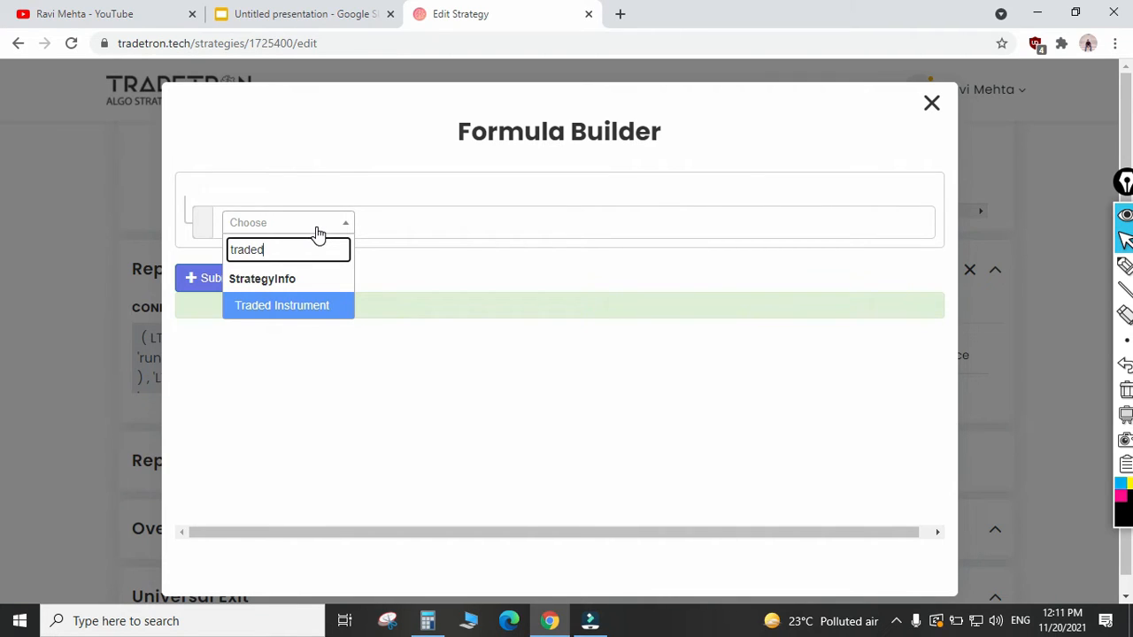
pyautogui.press('Return')
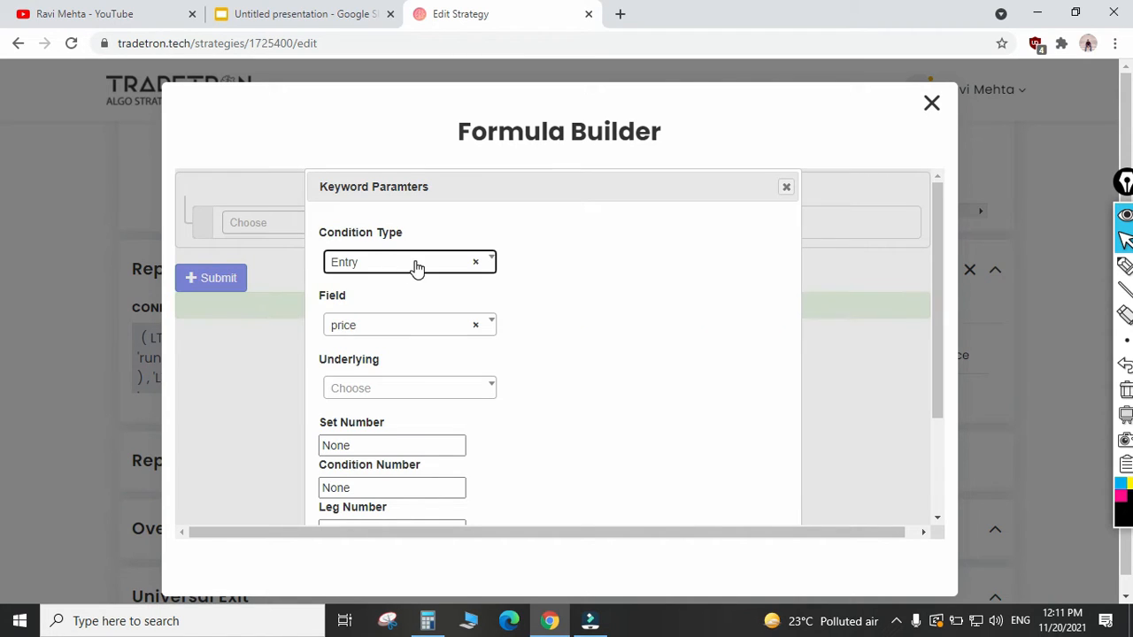
pyautogui.click(381, 268)
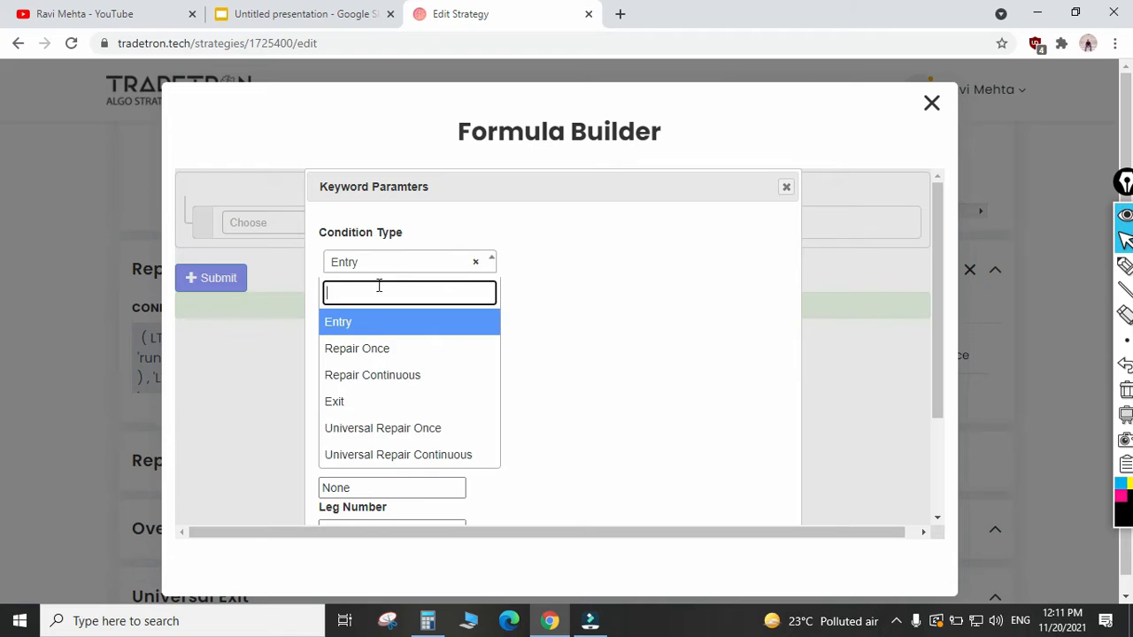
pyautogui.click(367, 323)
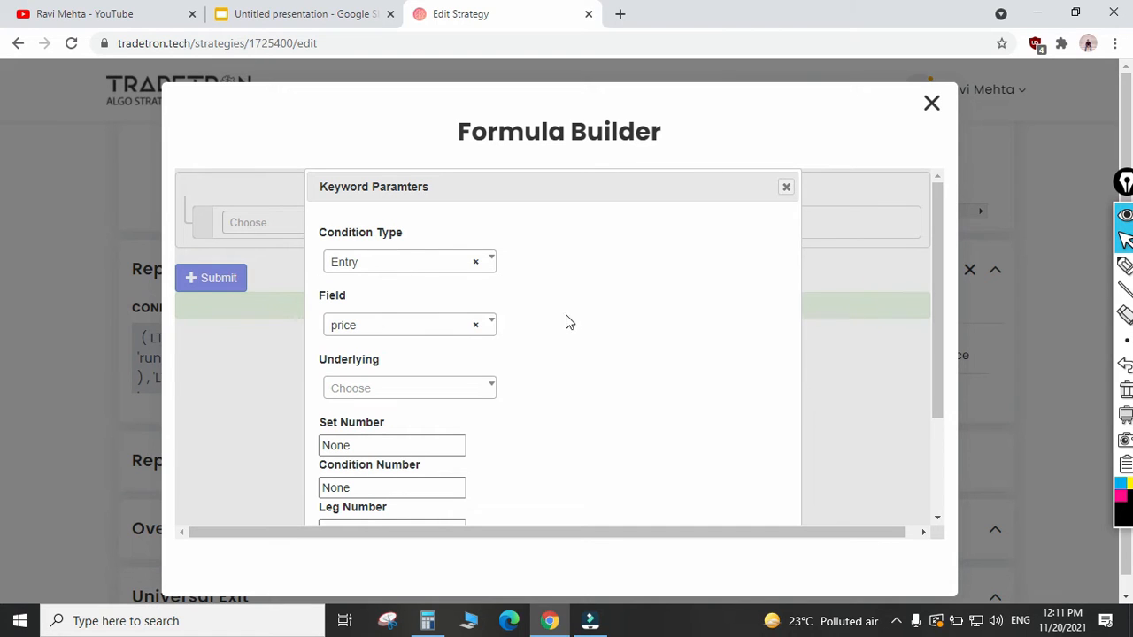
pyautogui.scroll(-1, 444, 306)
pyautogui.click(394, 251)
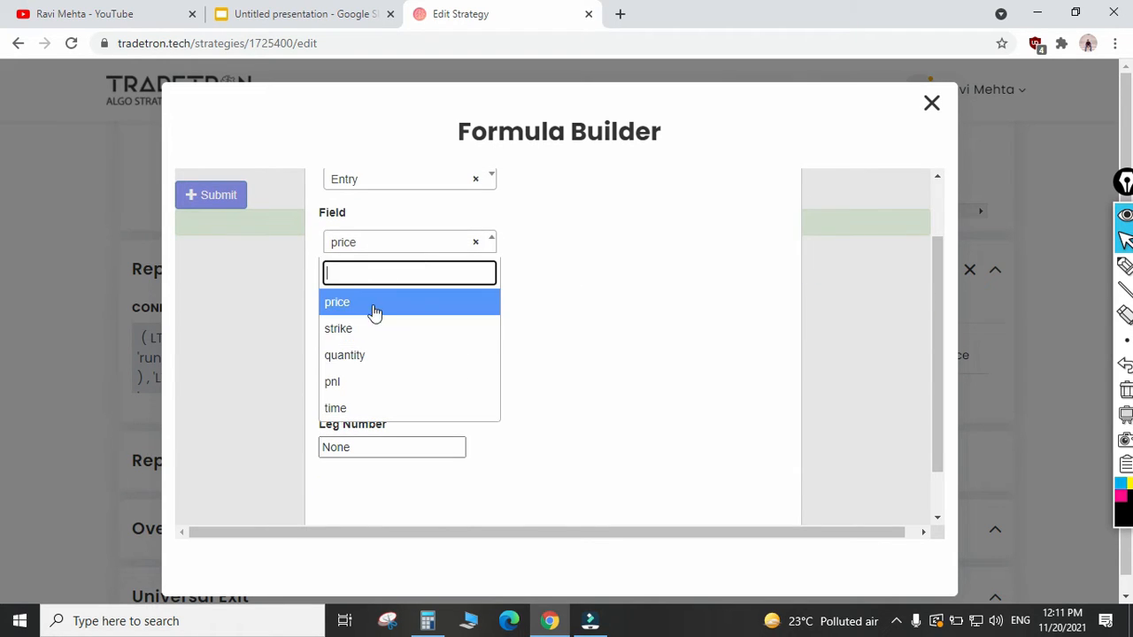
pyautogui.click(363, 329)
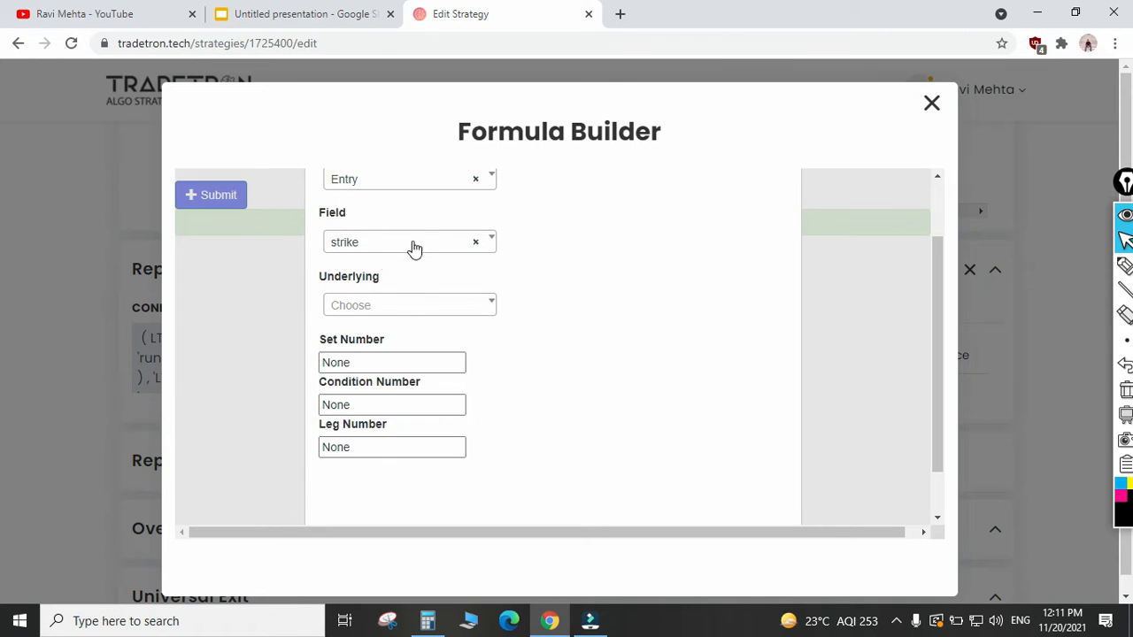
# - Set the Traded Instrument's underlying to NIFTY BANK and its set, condition and leg numbers to 1, and confirm the keyword
pyautogui.click(426, 316)
pyautogui.write('nifty')
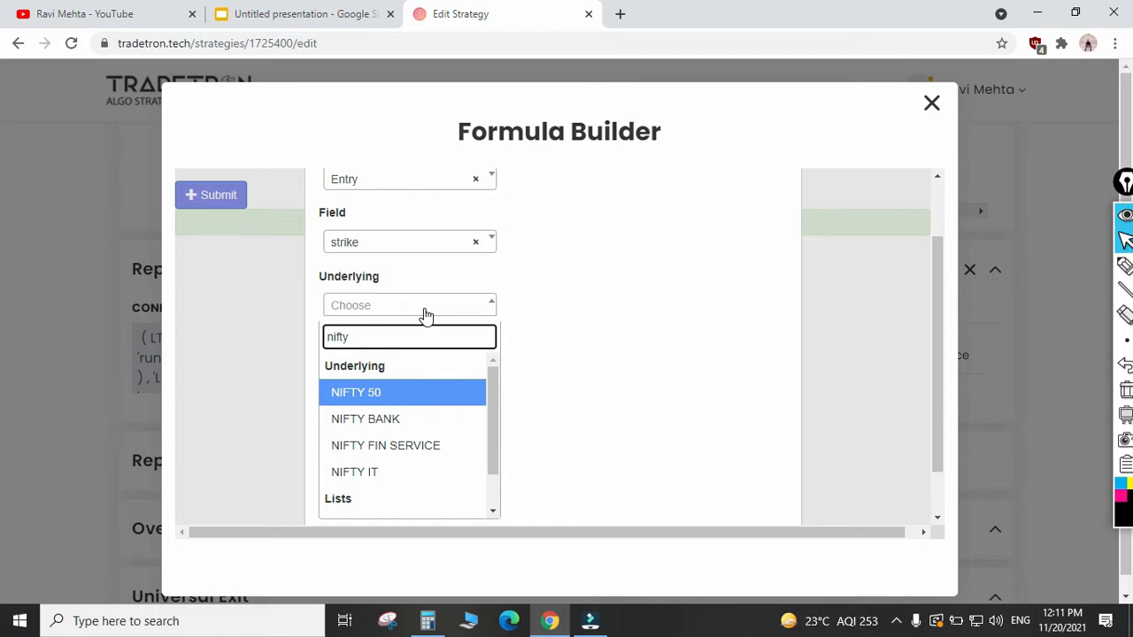
pyautogui.press('Down')
pyautogui.press('Return')
pyautogui.press('Tab')
pyautogui.write('1')
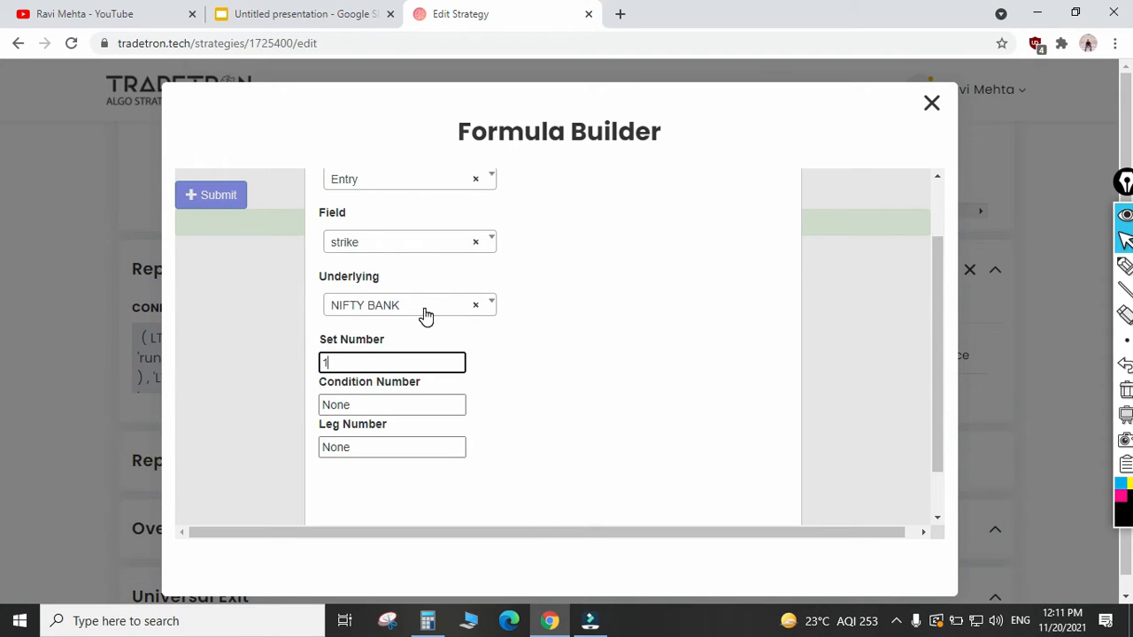
pyautogui.press('Tab')
pyautogui.write('1')
pyautogui.press('Tab')
pyautogui.write('1')
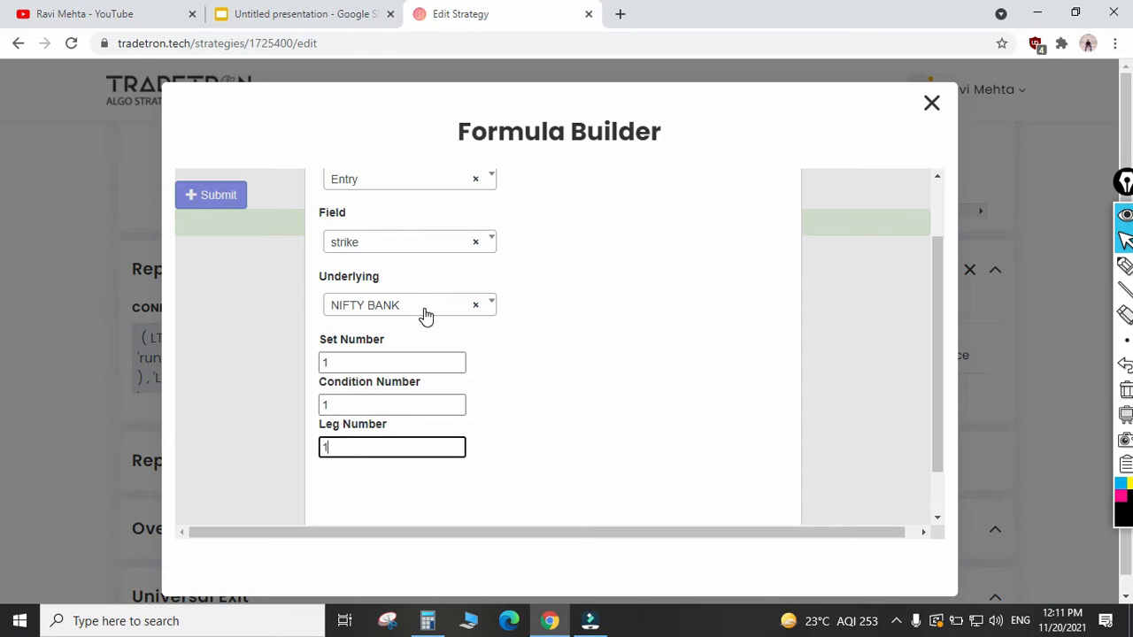
pyautogui.press('Tab')
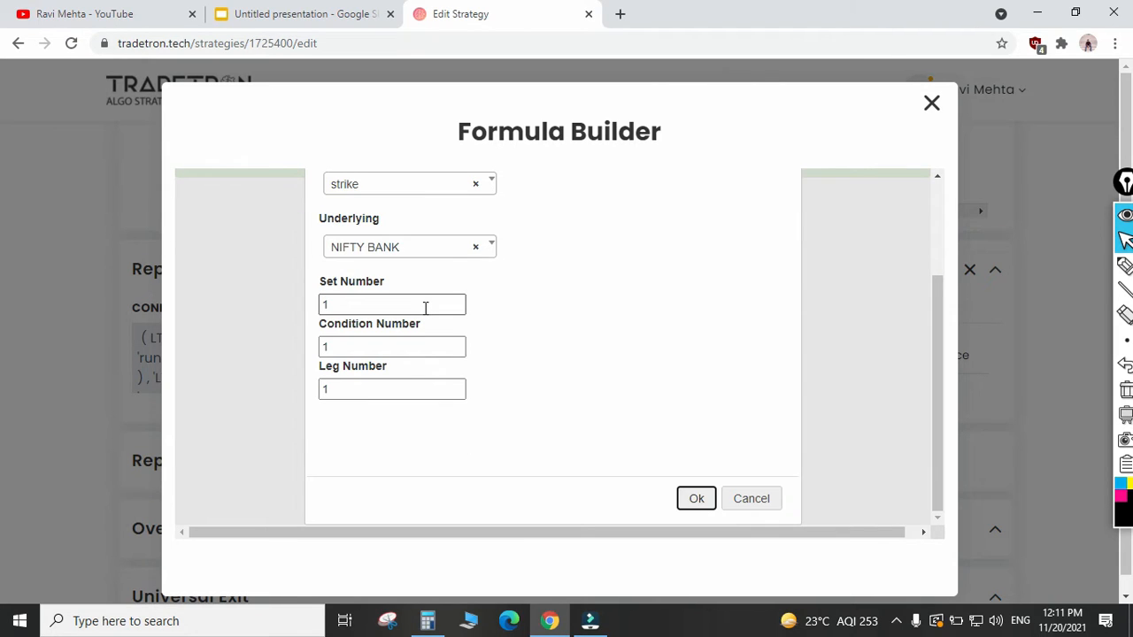
pyautogui.press('Return')
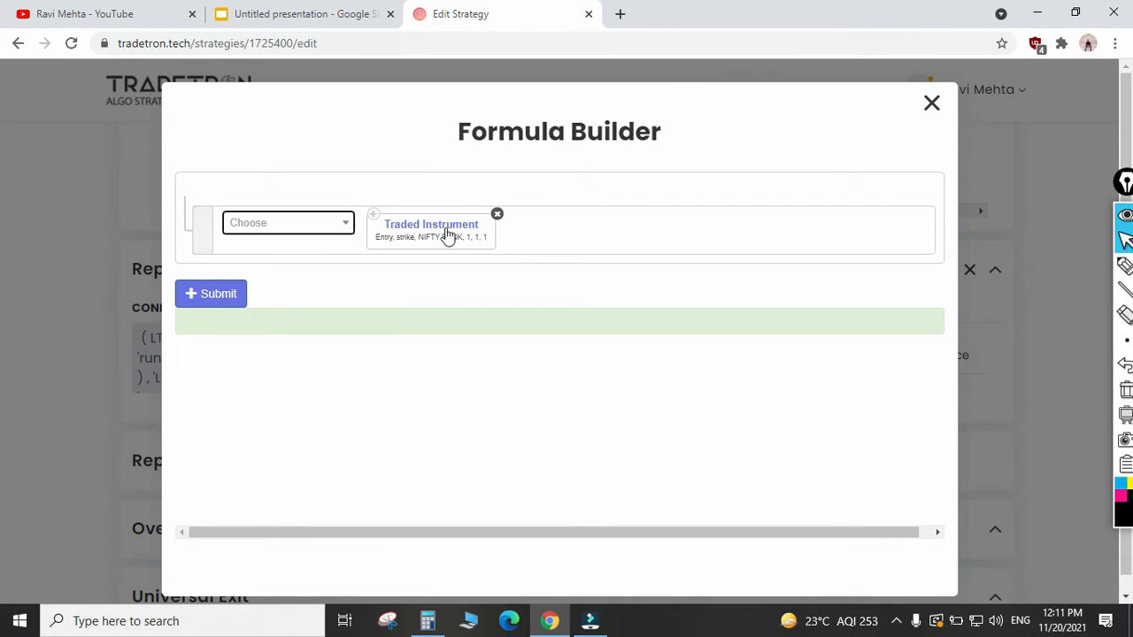
# - Submit the strike formula, add the Buy call position to the Repair Once set and close the Position builder
pyautogui.click(214, 305)
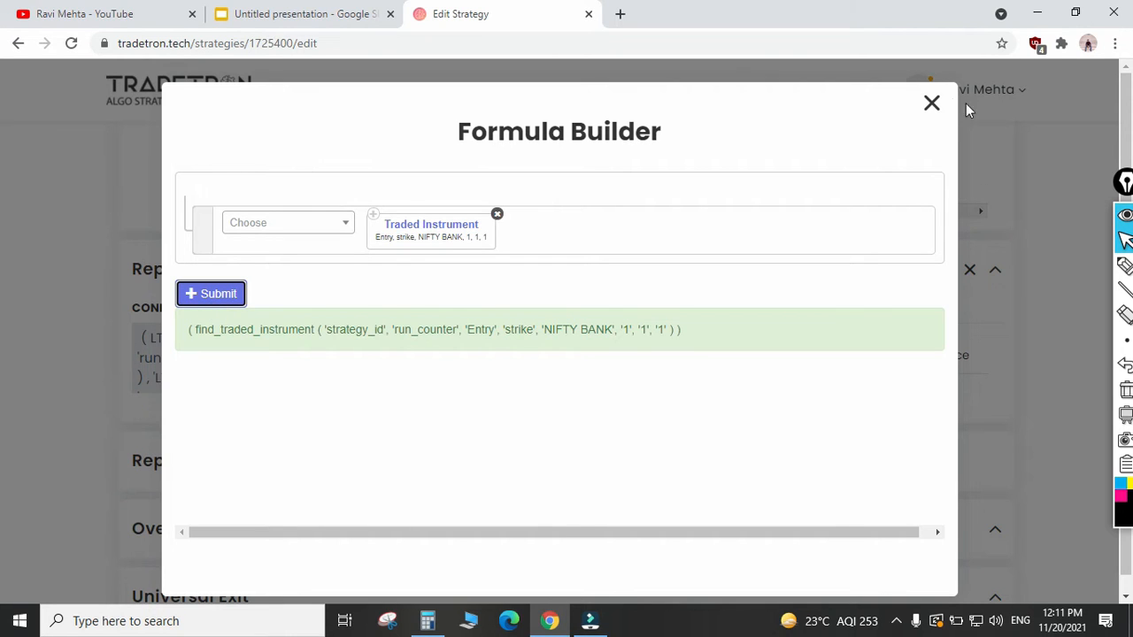
pyautogui.click(932, 103)
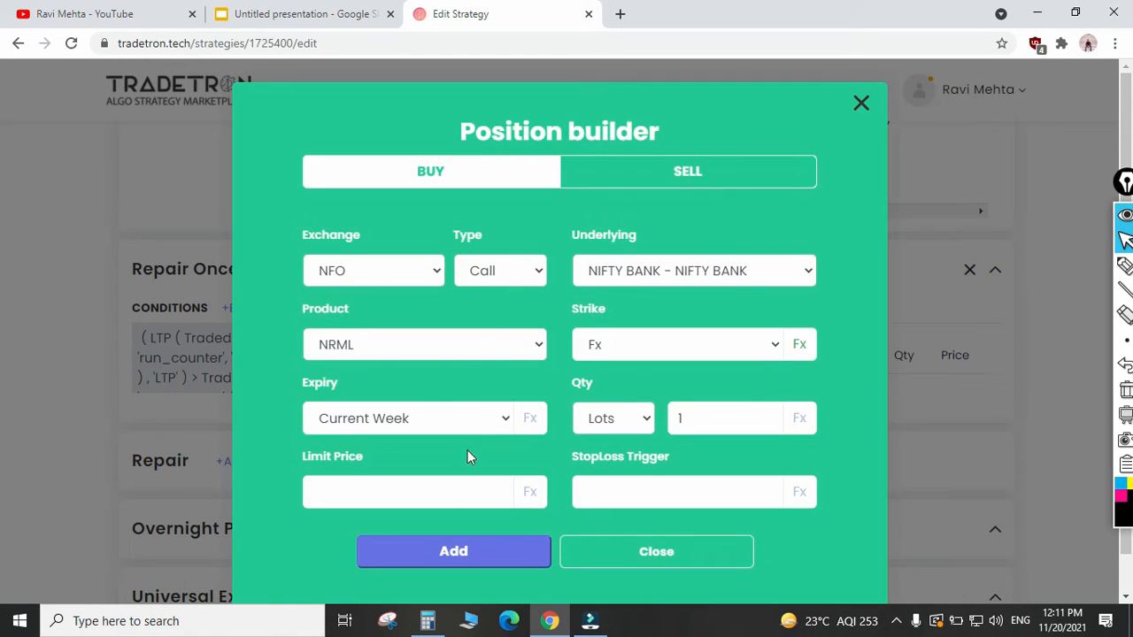
pyautogui.click(420, 565)
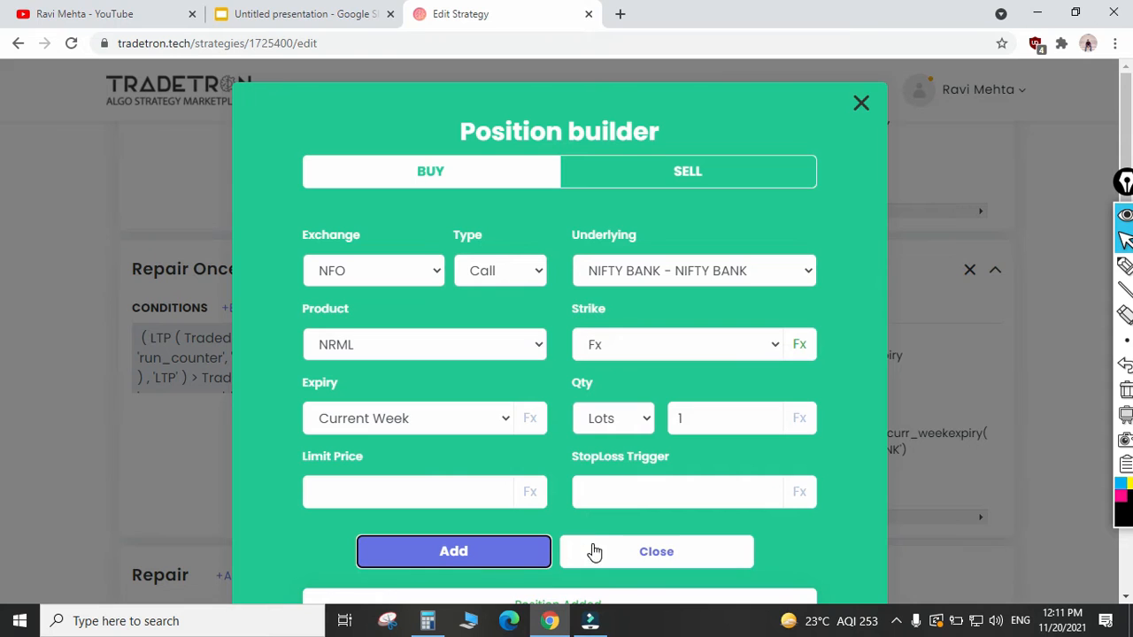
pyautogui.click(652, 559)
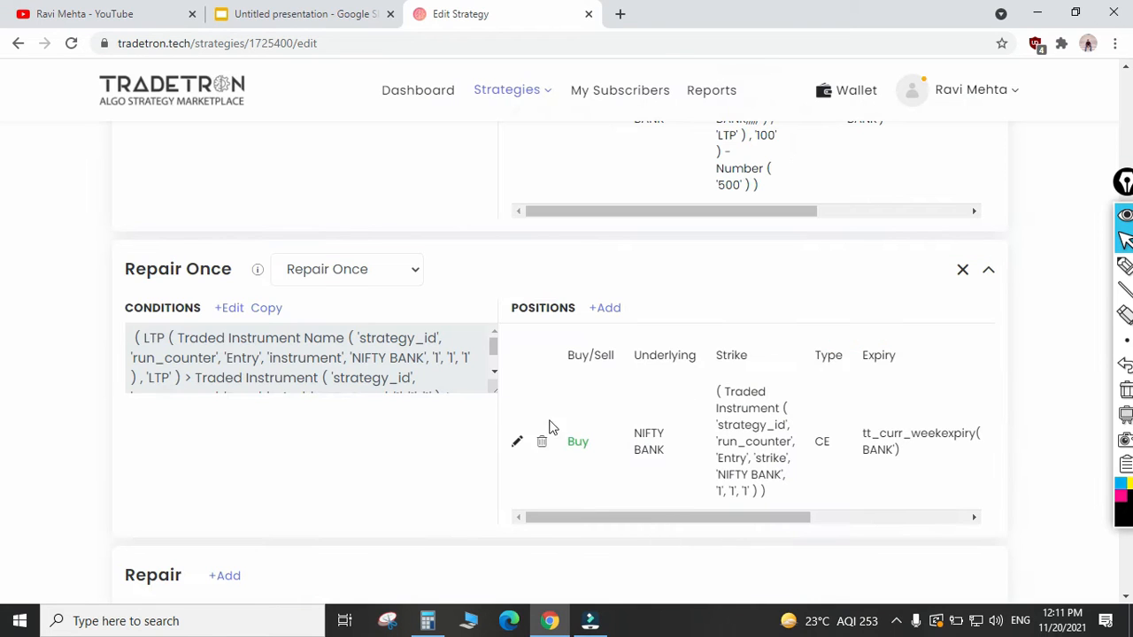
# - Add another empty Repair Once set below the existing one
pyautogui.scroll(-3, 617, 426)
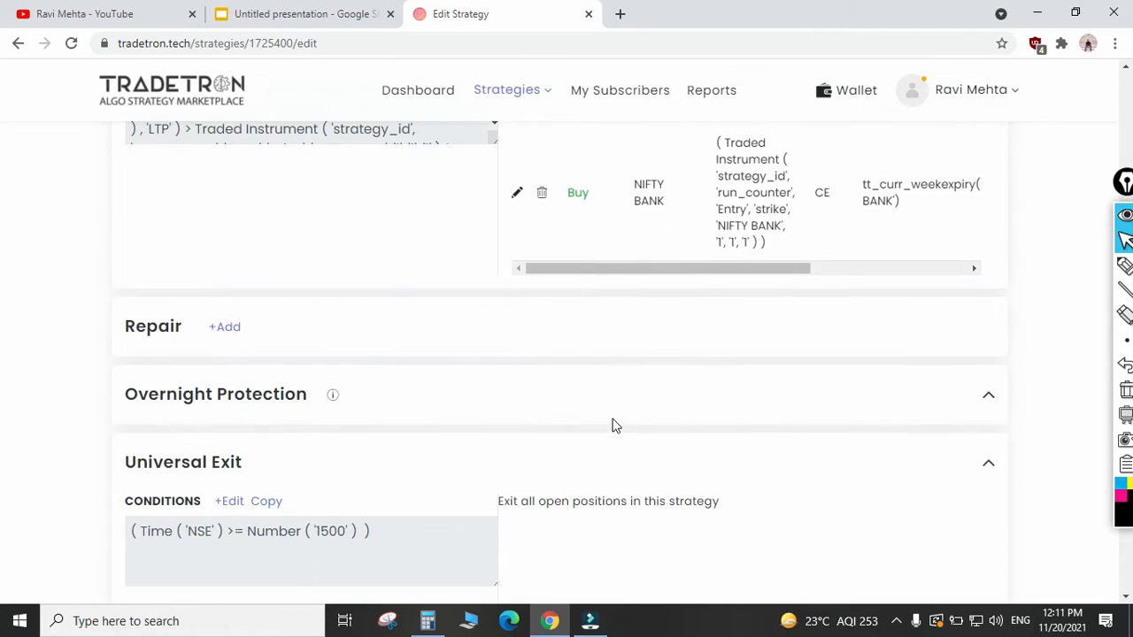
pyautogui.scroll(4, 561, 357)
pyautogui.scroll(2, 586, 366)
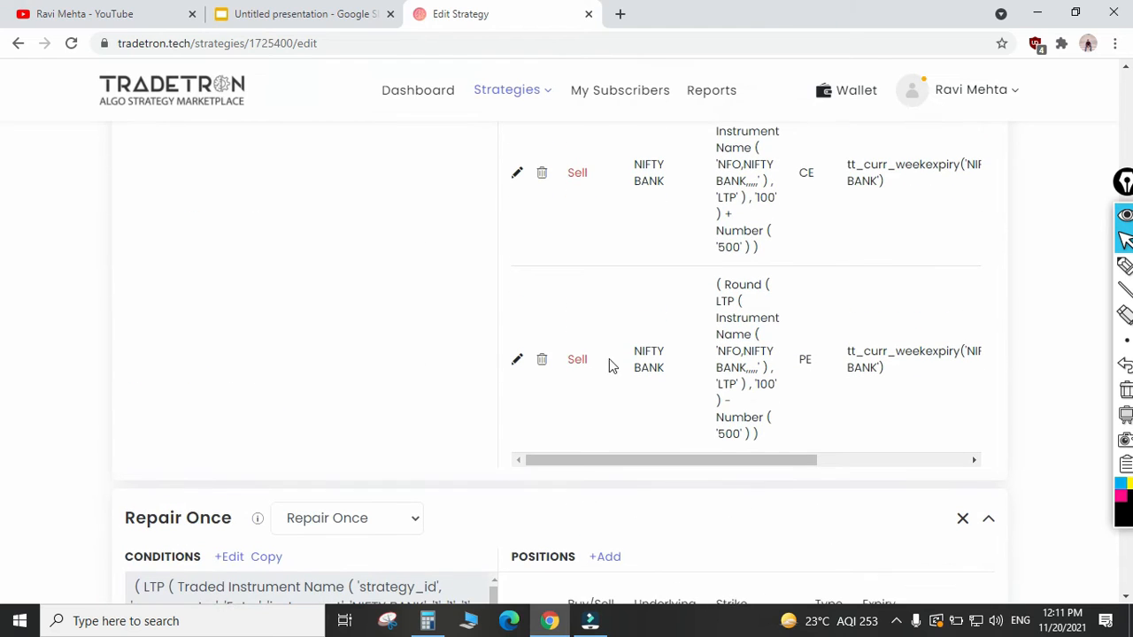
pyautogui.scroll(-5, 659, 398)
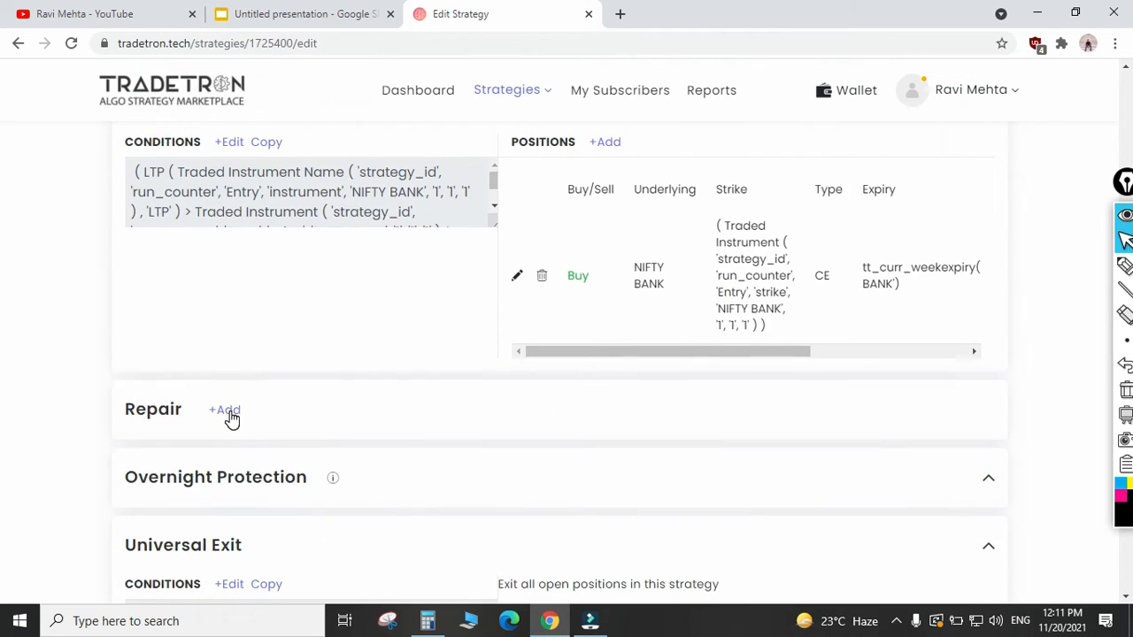
pyautogui.click(228, 412)
pyautogui.scroll(1, 346, 468)
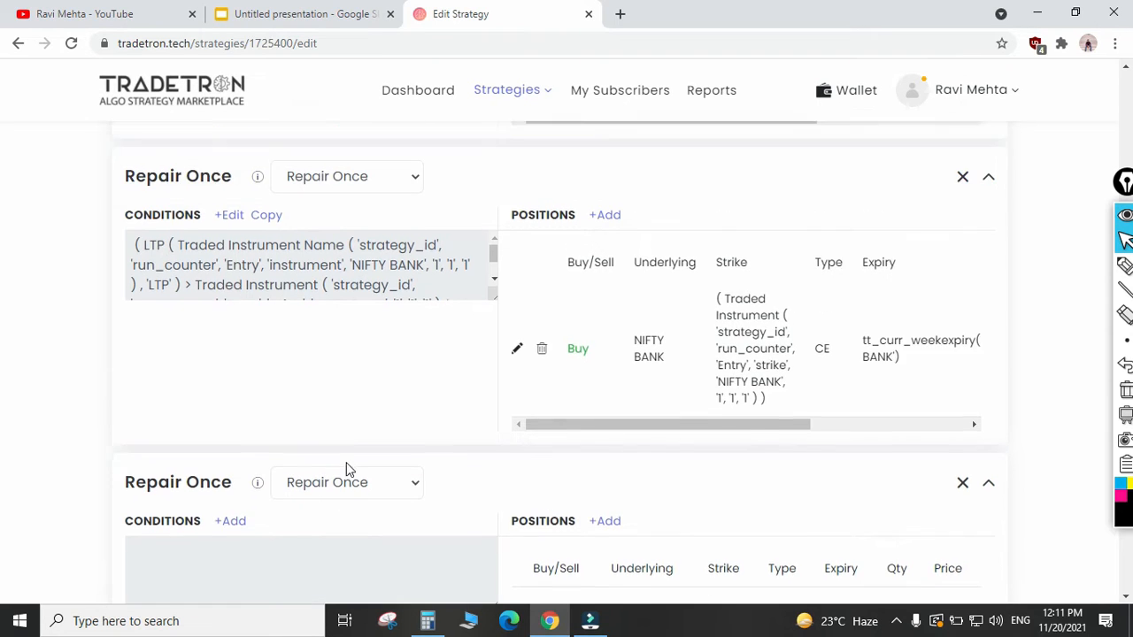
pyautogui.scroll(-1, 361, 469)
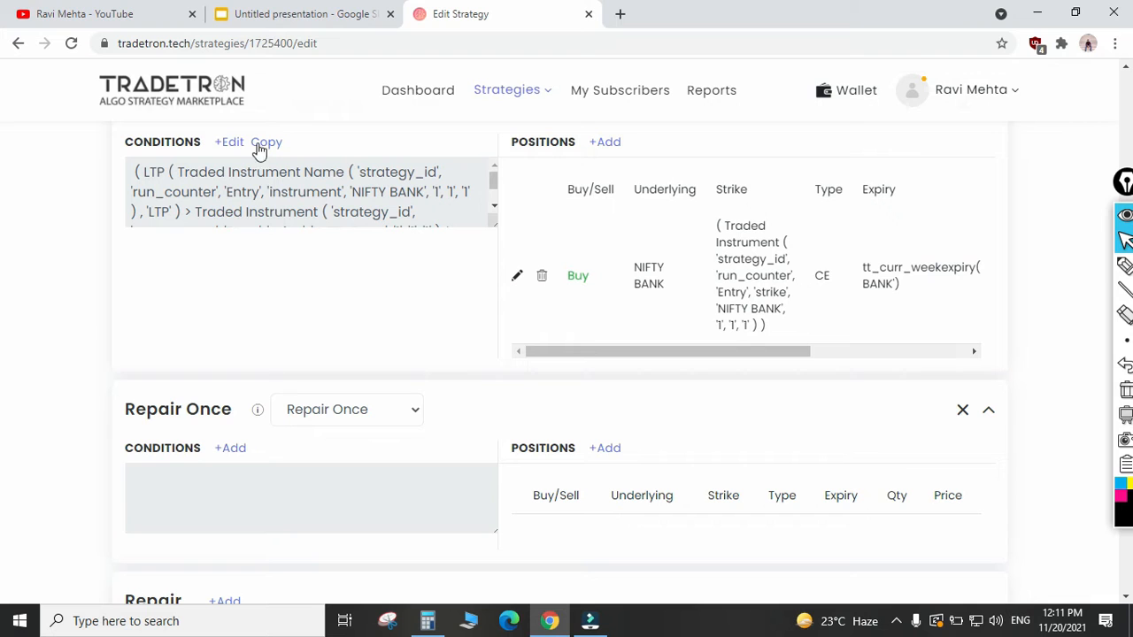
# - Copy the Repair Once condition, update the strategy and dismiss the confirmation dialog
pyautogui.scroll(-20, 546, 467)
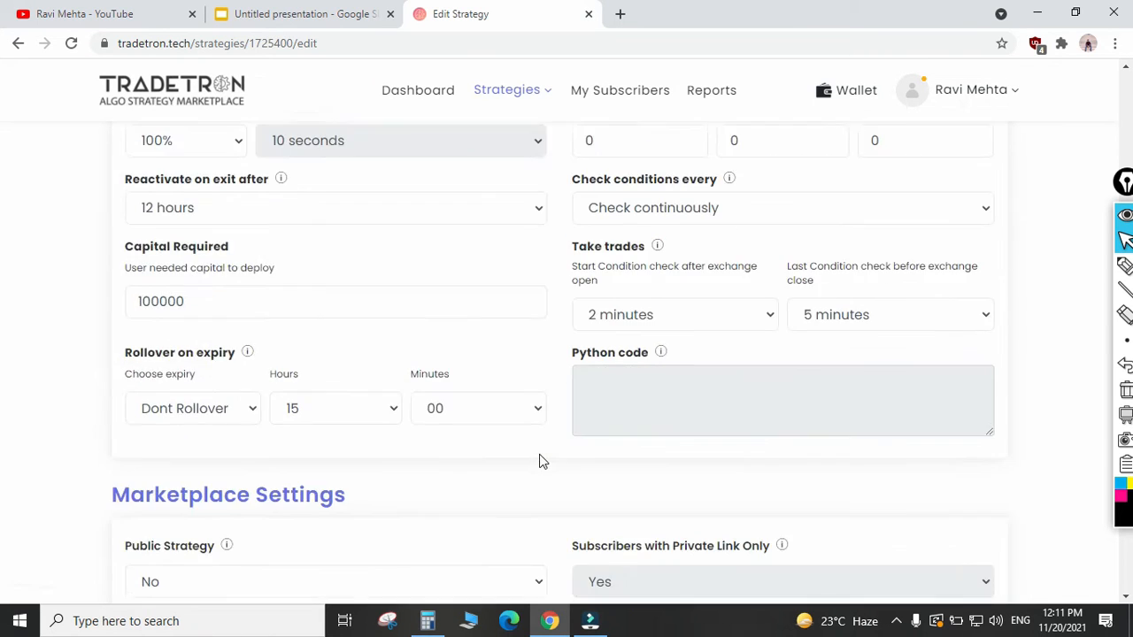
pyautogui.scroll(20, 542, 461)
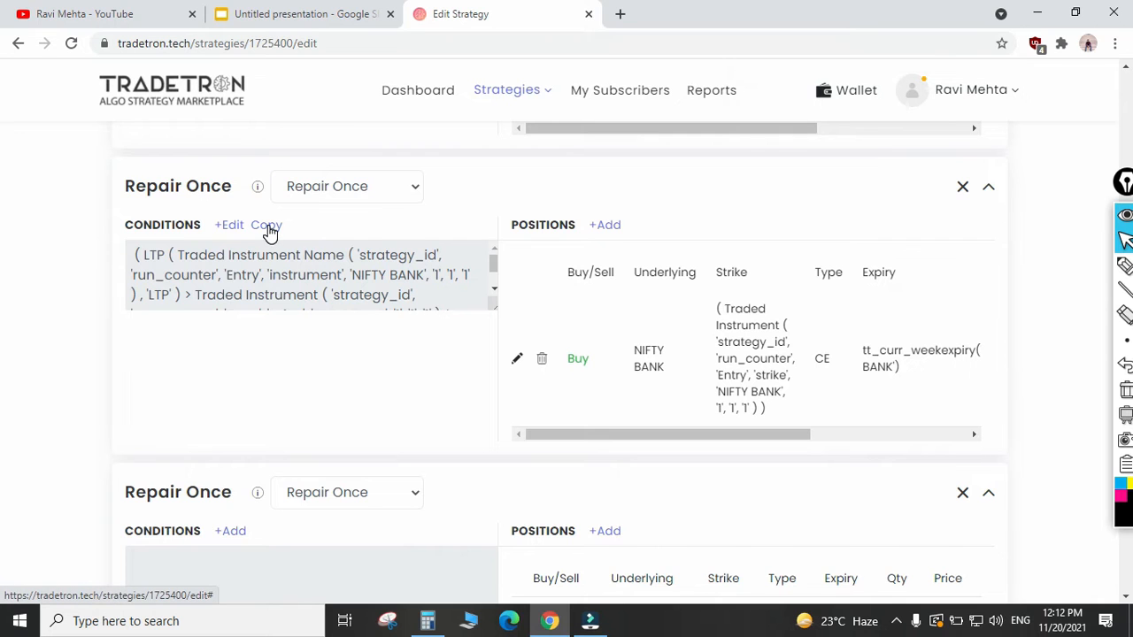
pyautogui.click(269, 232)
pyautogui.scroll(-20, 493, 438)
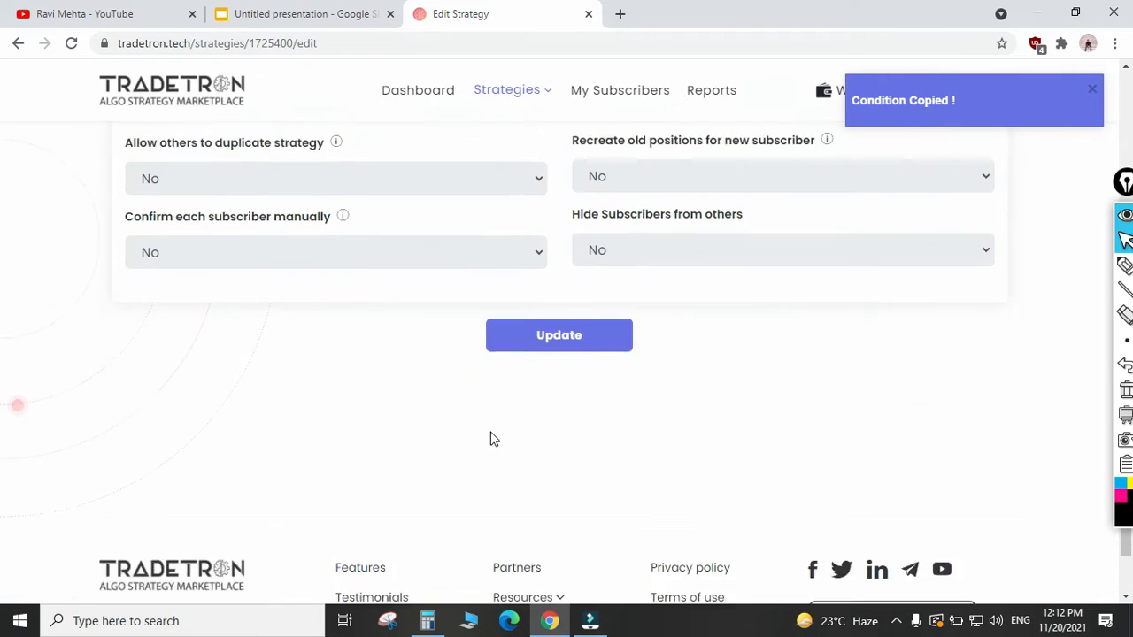
pyautogui.click(538, 296)
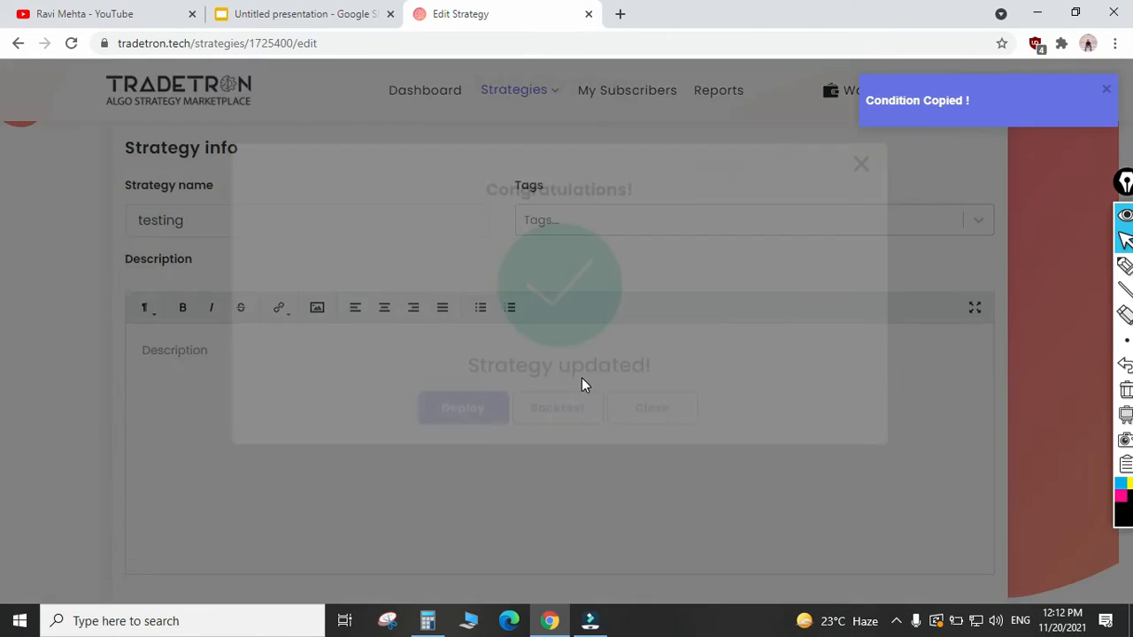
pyautogui.click(652, 453)
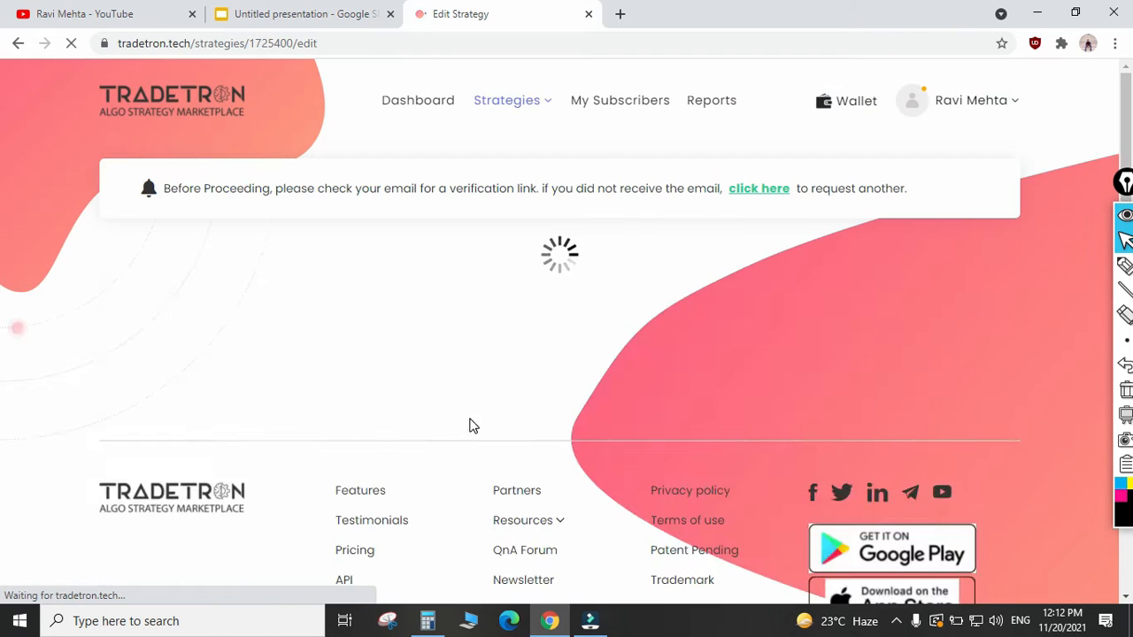
# - Add a second Repair Once set below the call repair in the reloaded strategy
pyautogui.scroll(-15, 486, 423)
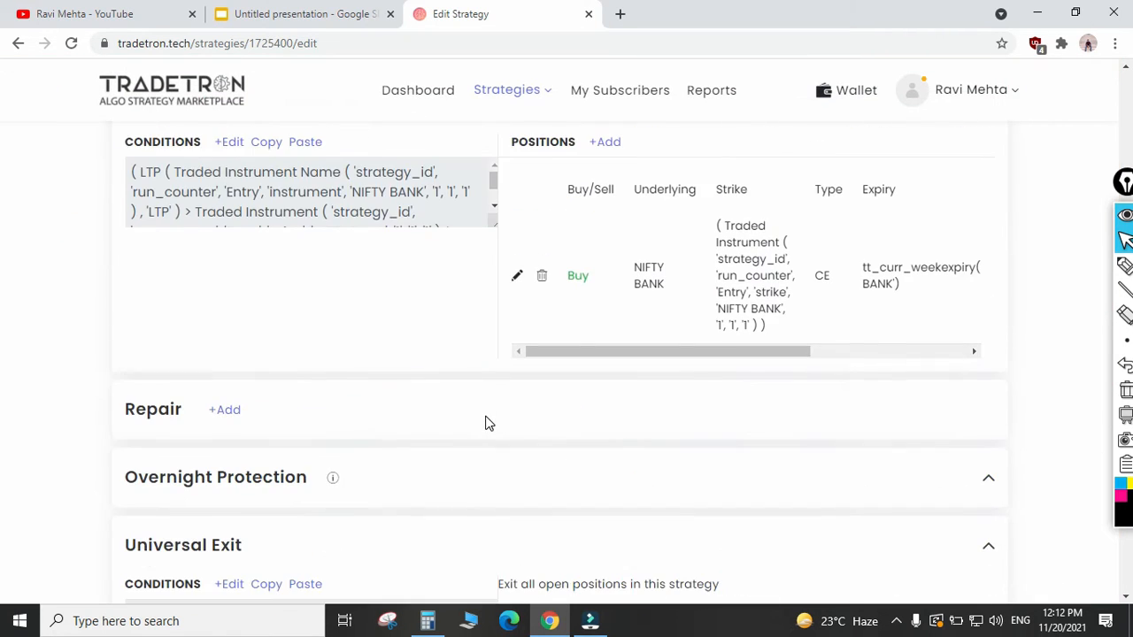
pyautogui.scroll(-1, 486, 422)
pyautogui.scroll(3, 455, 419)
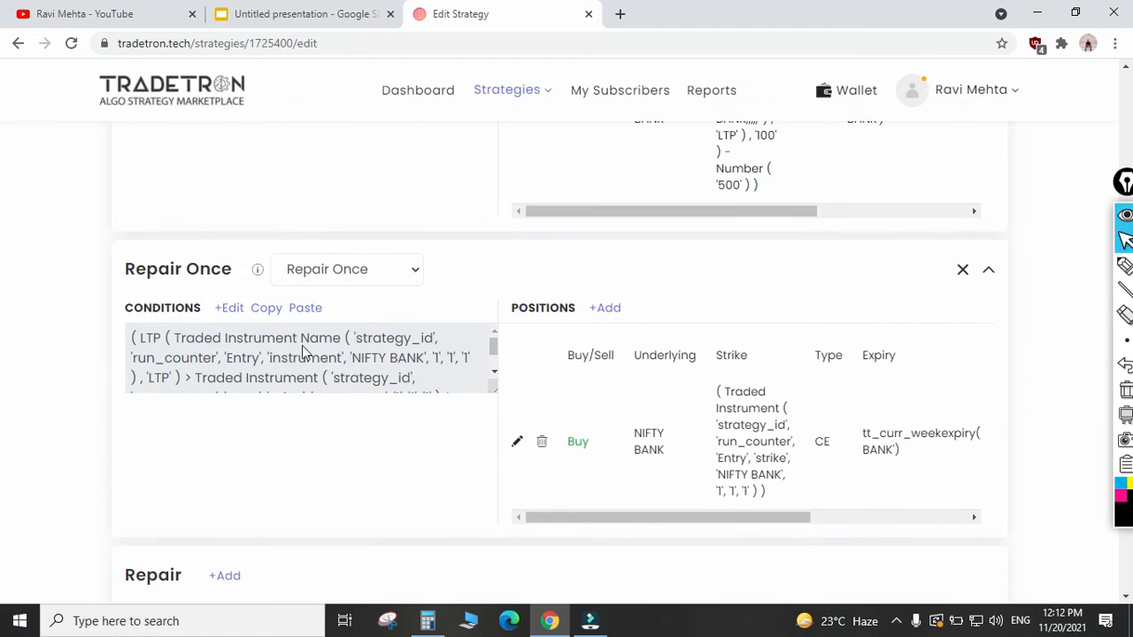
pyautogui.scroll(-2, 302, 347)
pyautogui.click(234, 411)
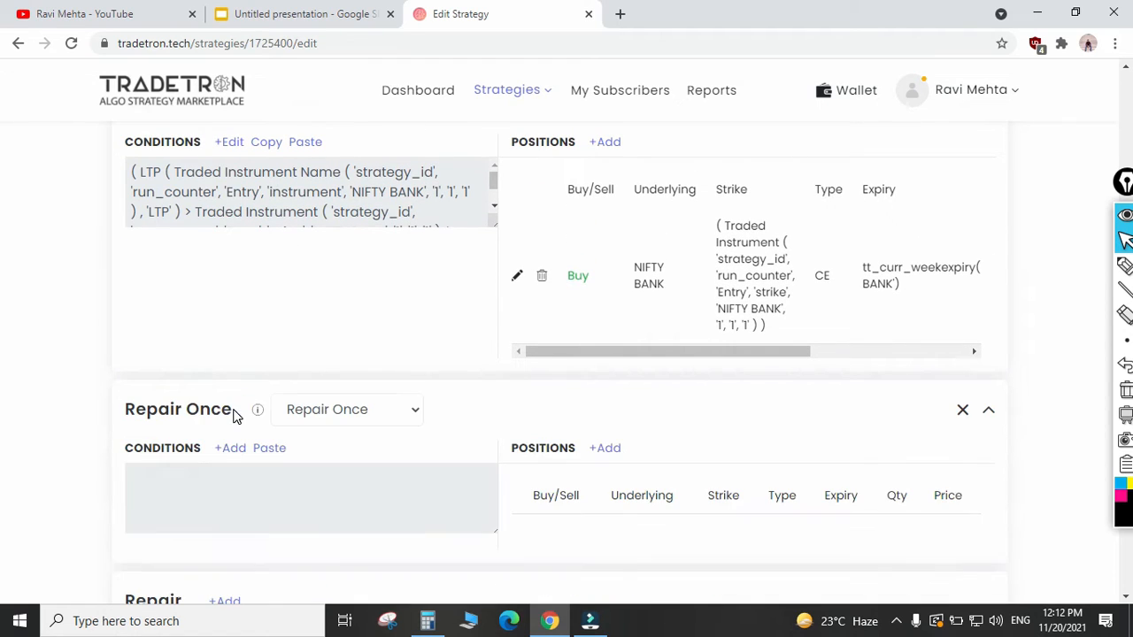
# - Copy the first Repair Once set's condition and paste it into the second set
pyautogui.scroll(1, 293, 346)
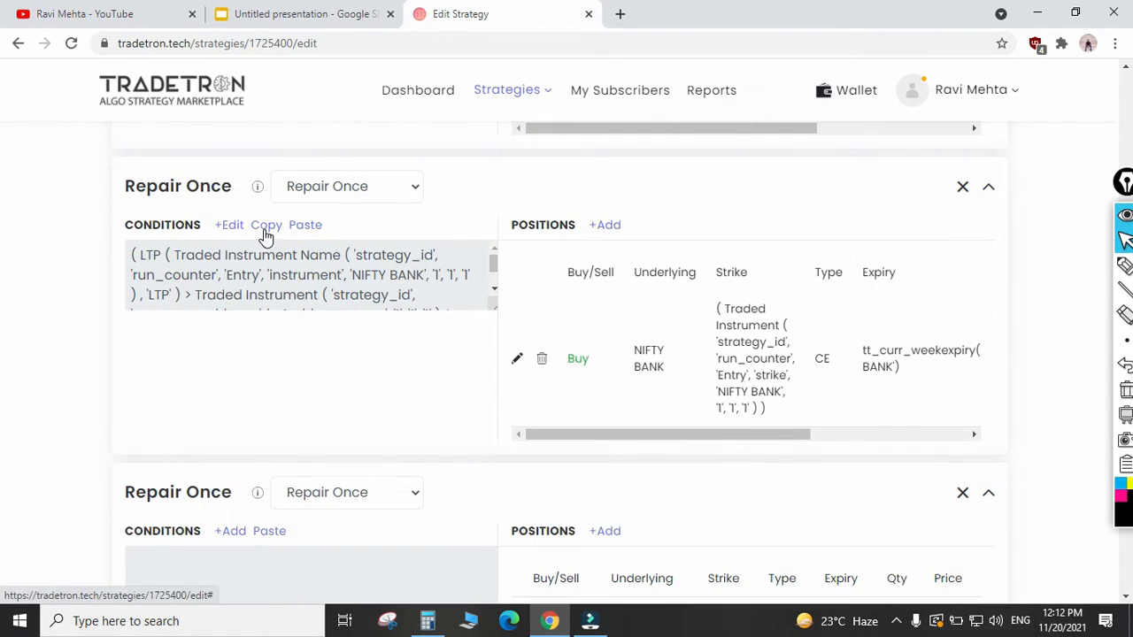
pyautogui.click(266, 227)
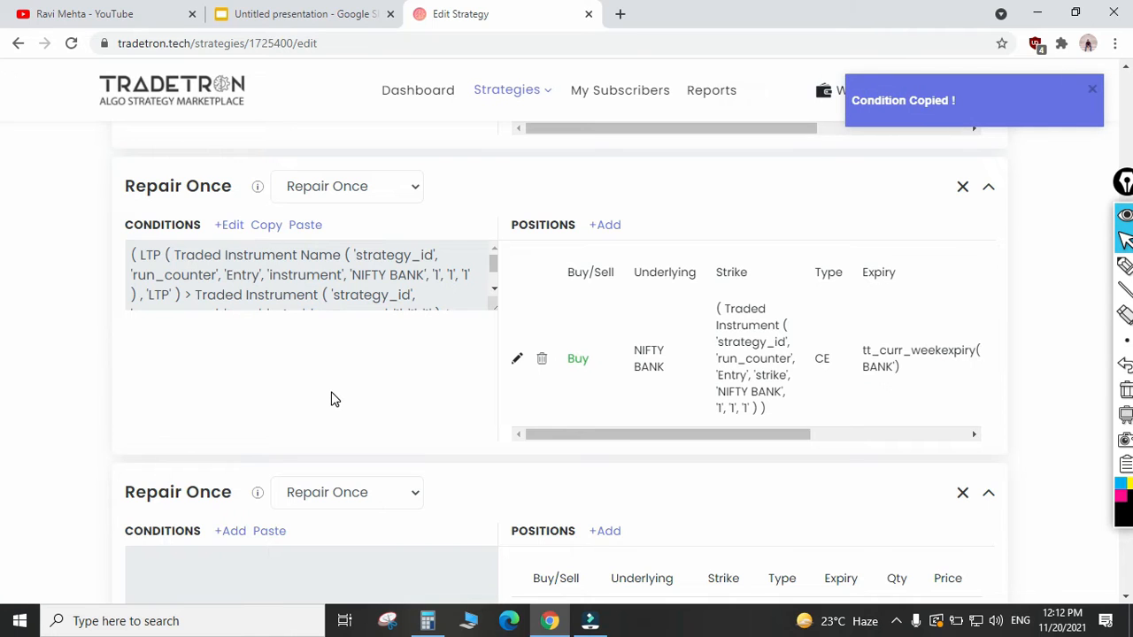
pyautogui.scroll(-2, 279, 403)
pyautogui.click(269, 366)
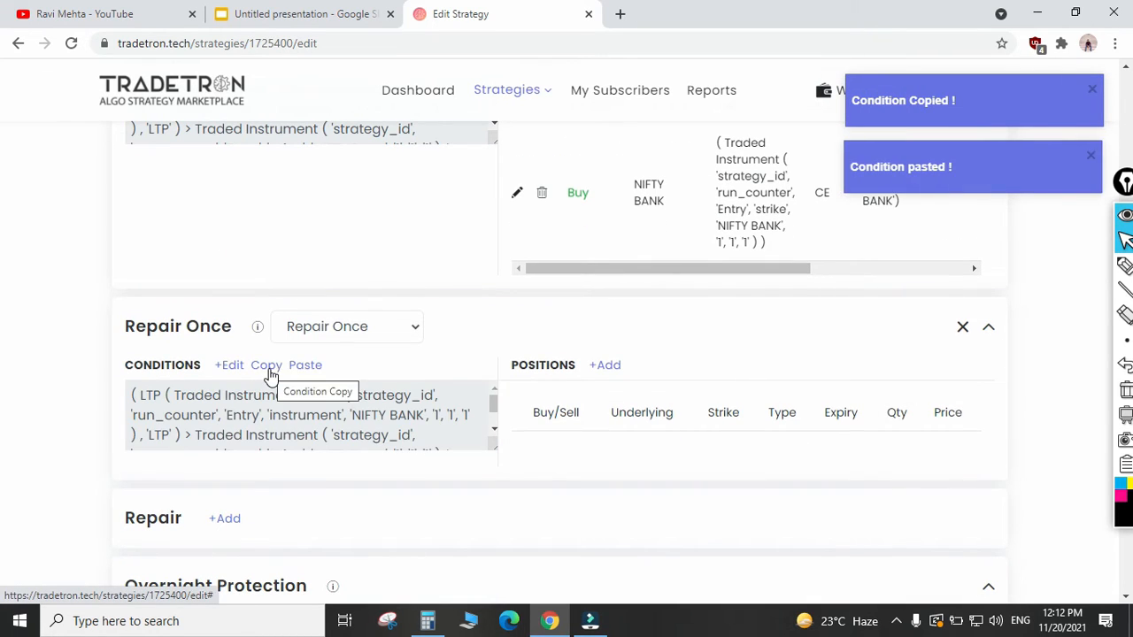
# - In the second Repair Once condition, set the leg number of the LTP's traded instrument to 2
pyautogui.click(234, 368)
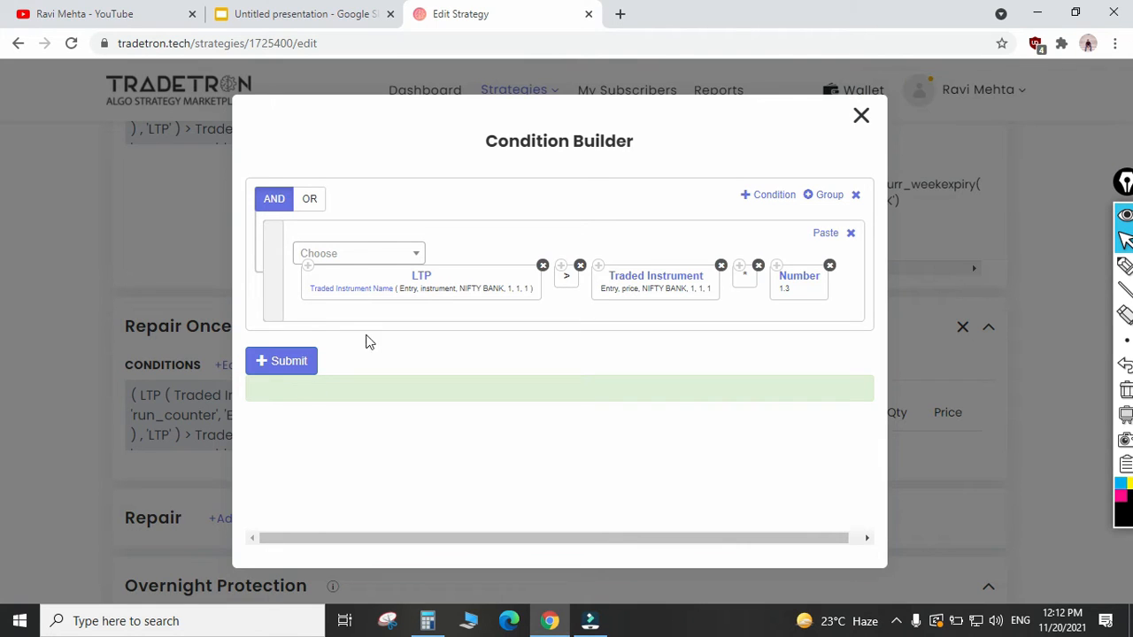
pyautogui.click(347, 292)
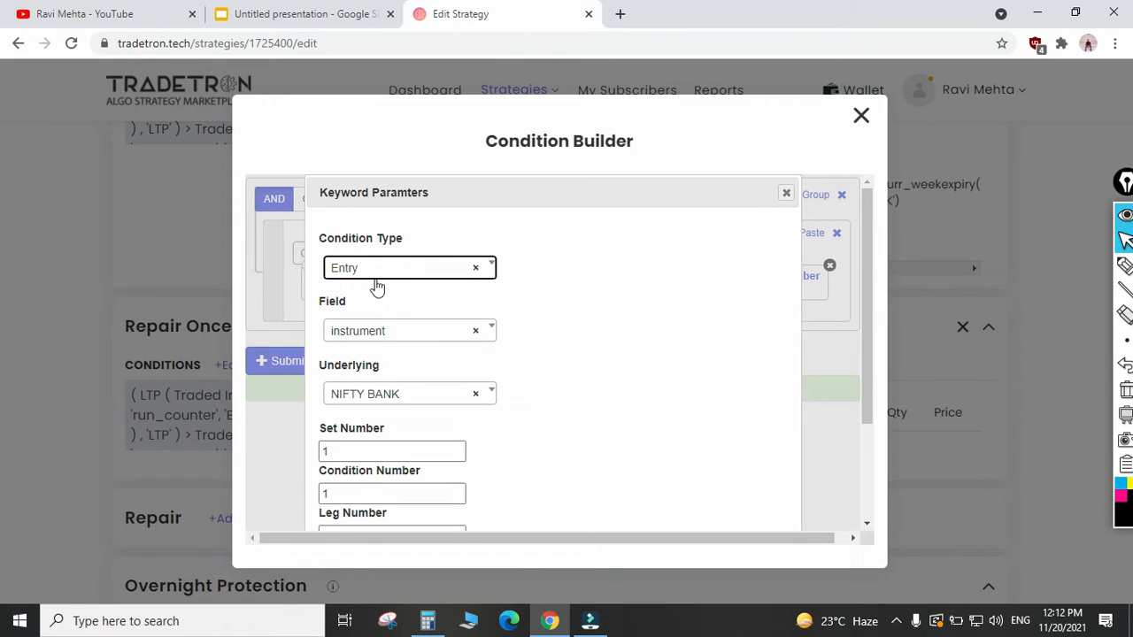
pyautogui.scroll(-3, 572, 374)
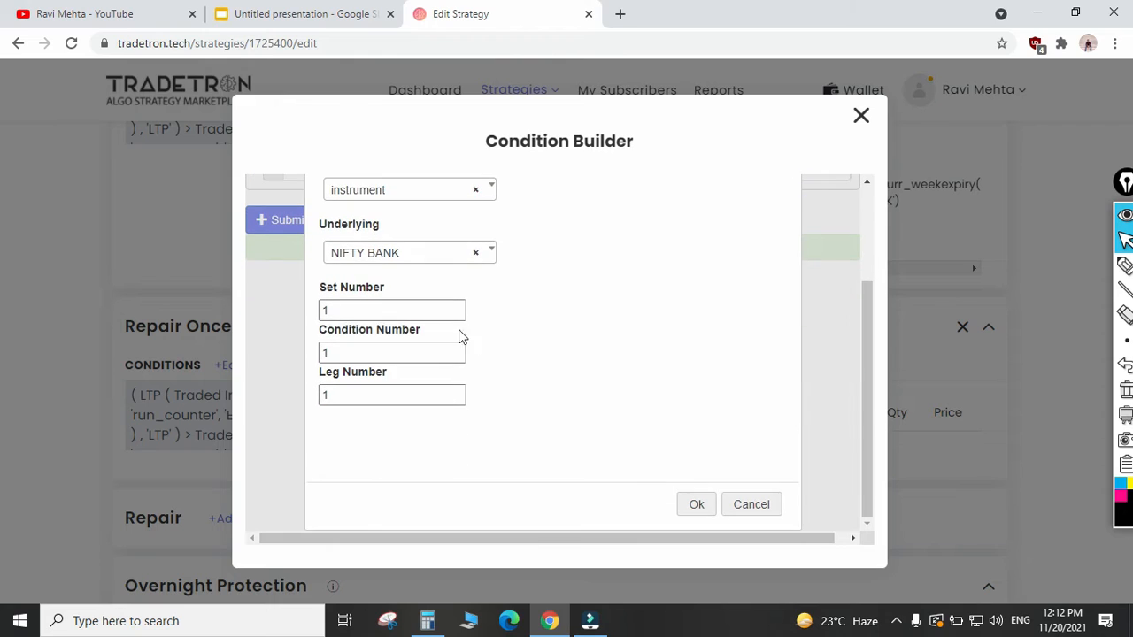
pyautogui.click(369, 311)
pyautogui.click(359, 354)
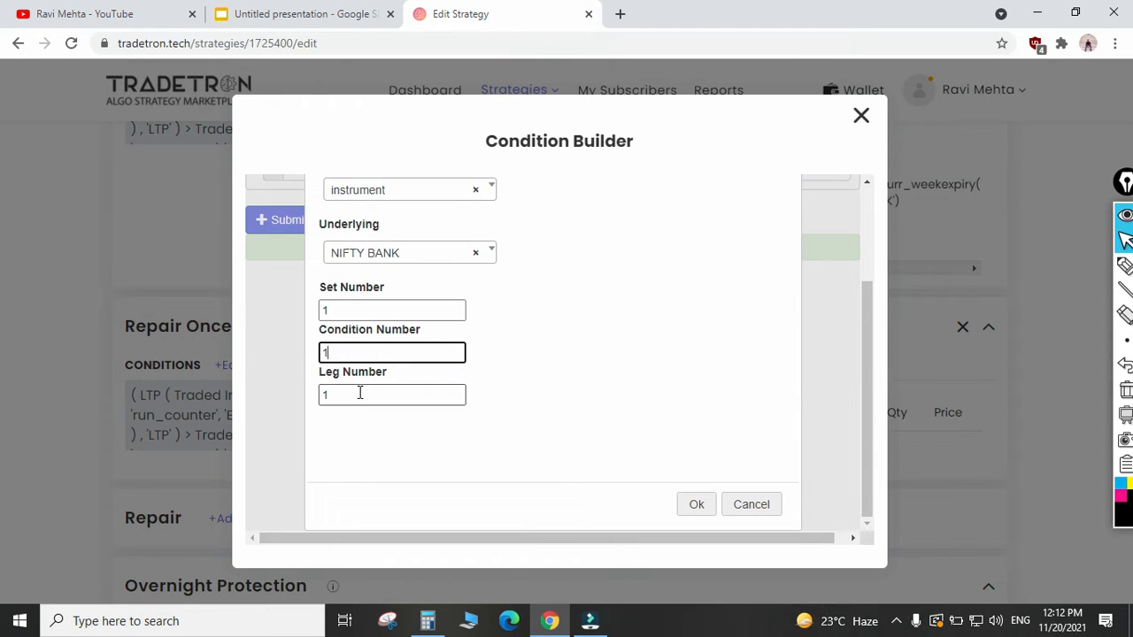
pyautogui.click(359, 393)
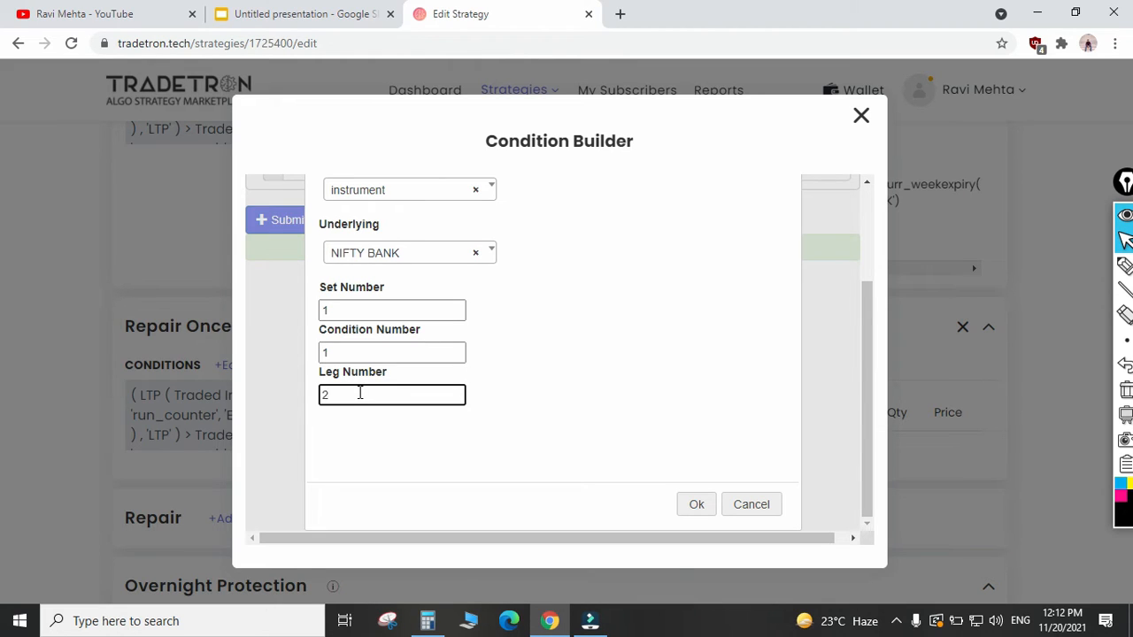
pyautogui.press('Tab')
pyautogui.press('Return')
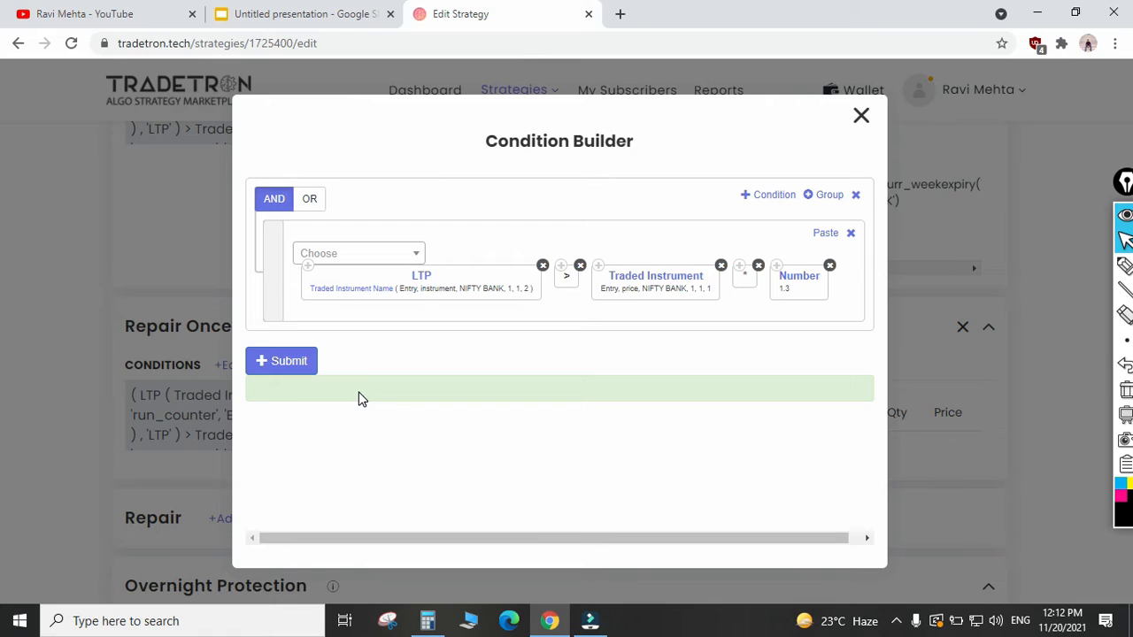
# - Set the leg number of the entry price's Traded Instrument keyword to 2, keeping price as the field
pyautogui.click(646, 282)
pyautogui.scroll(-3, 570, 376)
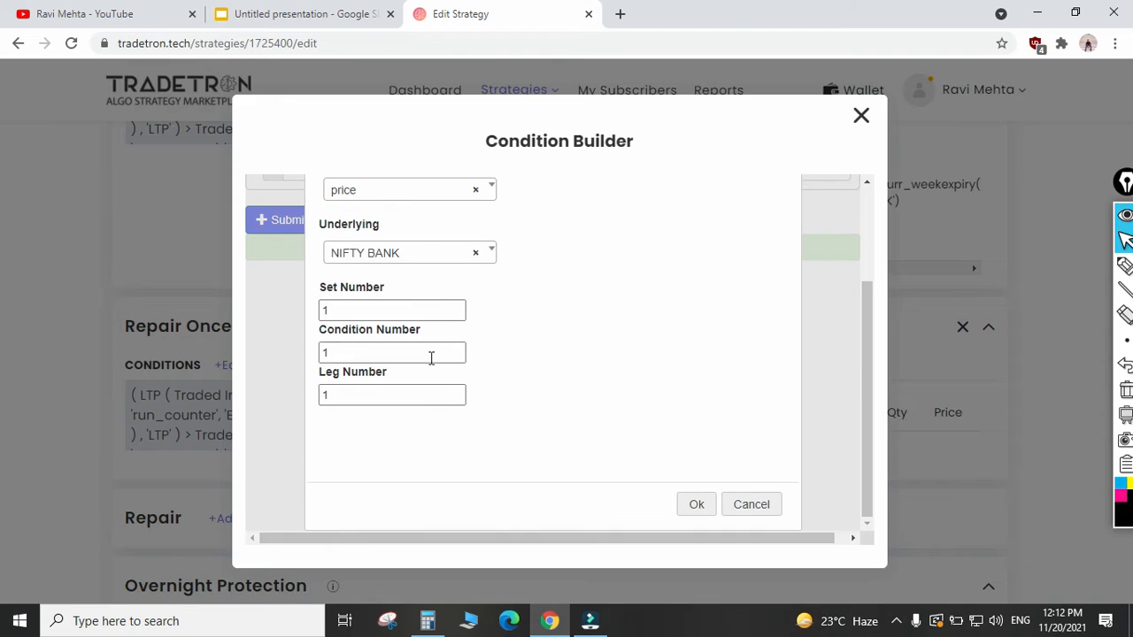
pyautogui.click(363, 397)
pyautogui.doubleClick(361, 399)
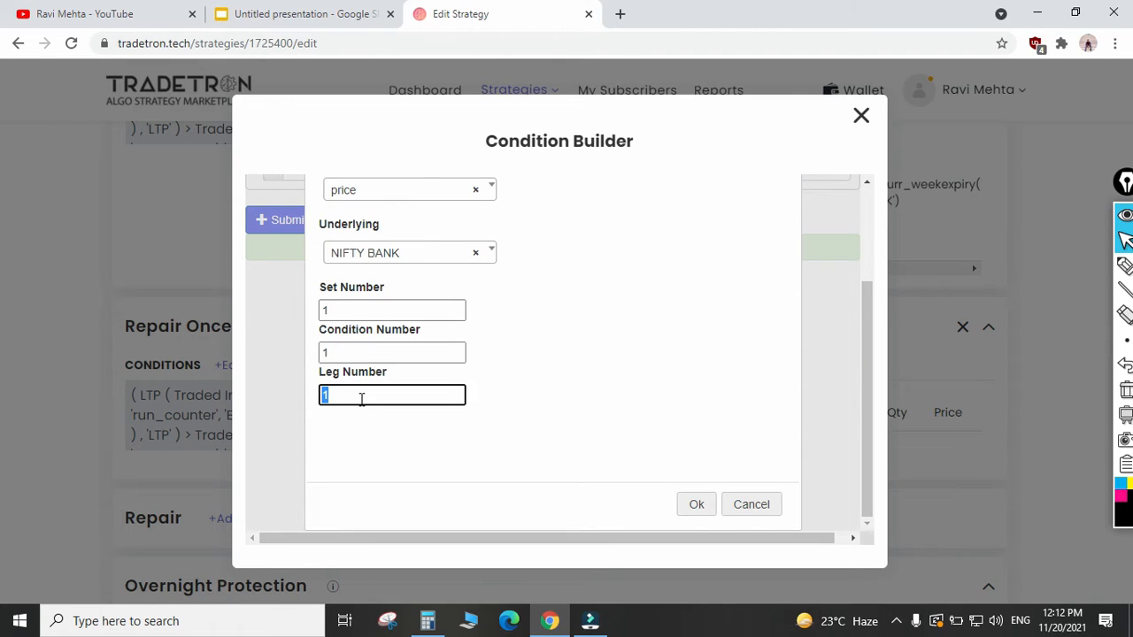
pyautogui.scroll(3, 509, 406)
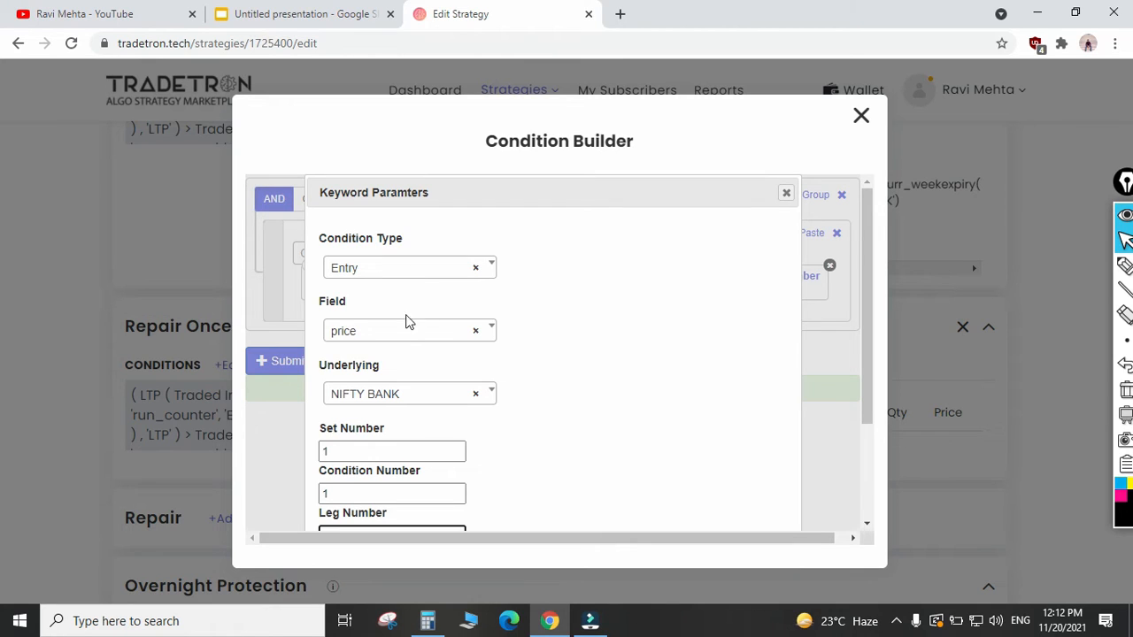
pyautogui.click(359, 334)
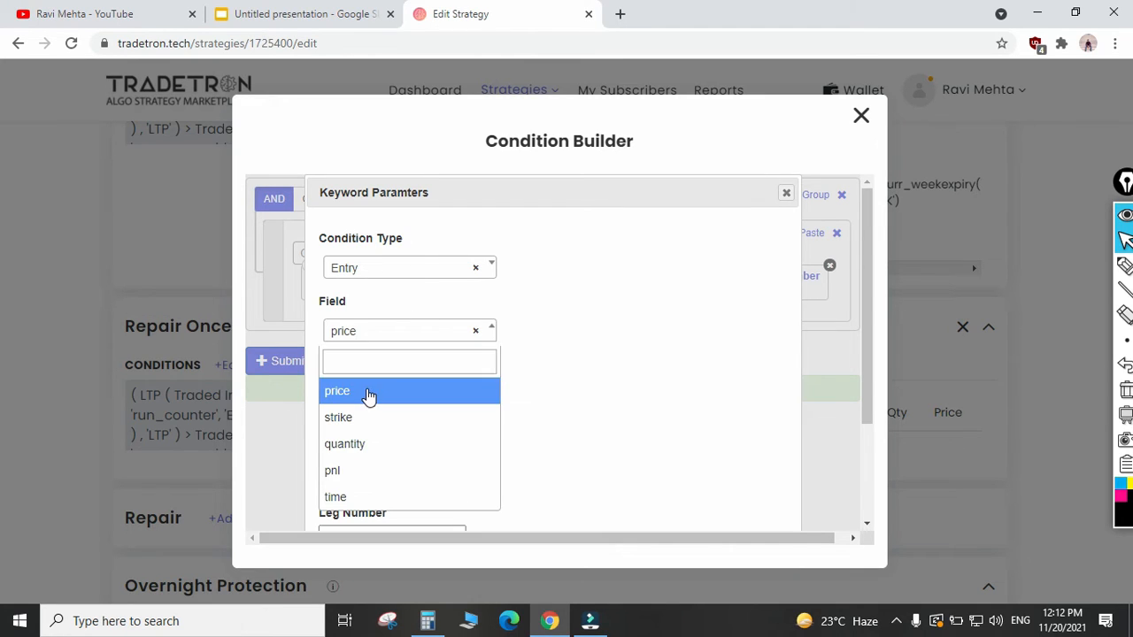
pyautogui.click(369, 392)
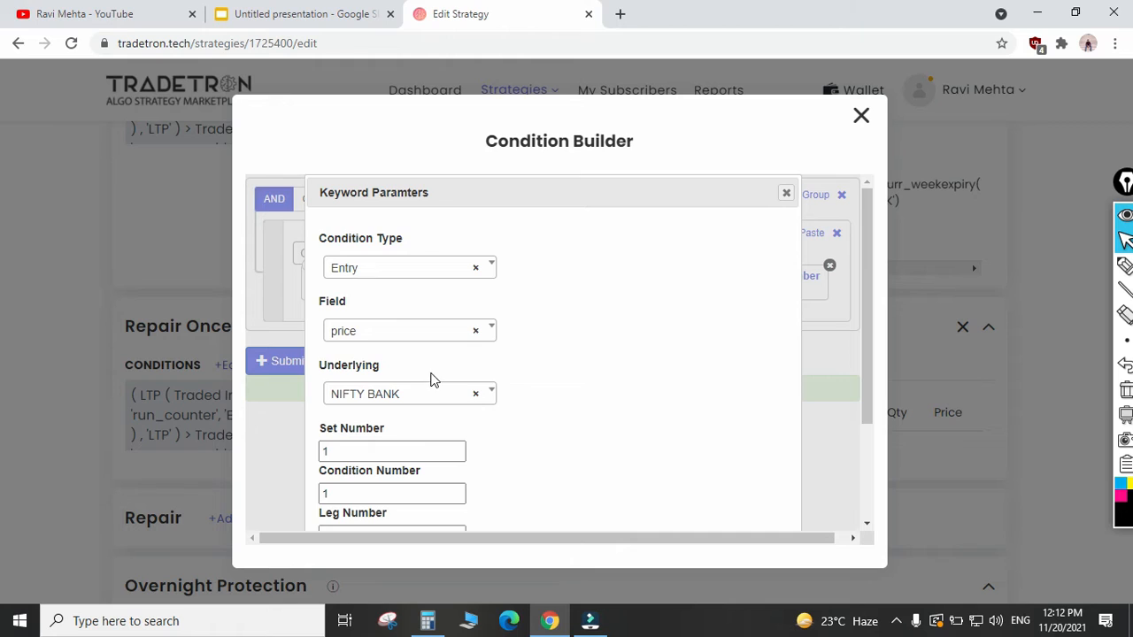
pyautogui.scroll(-1, 569, 402)
pyautogui.click(415, 371)
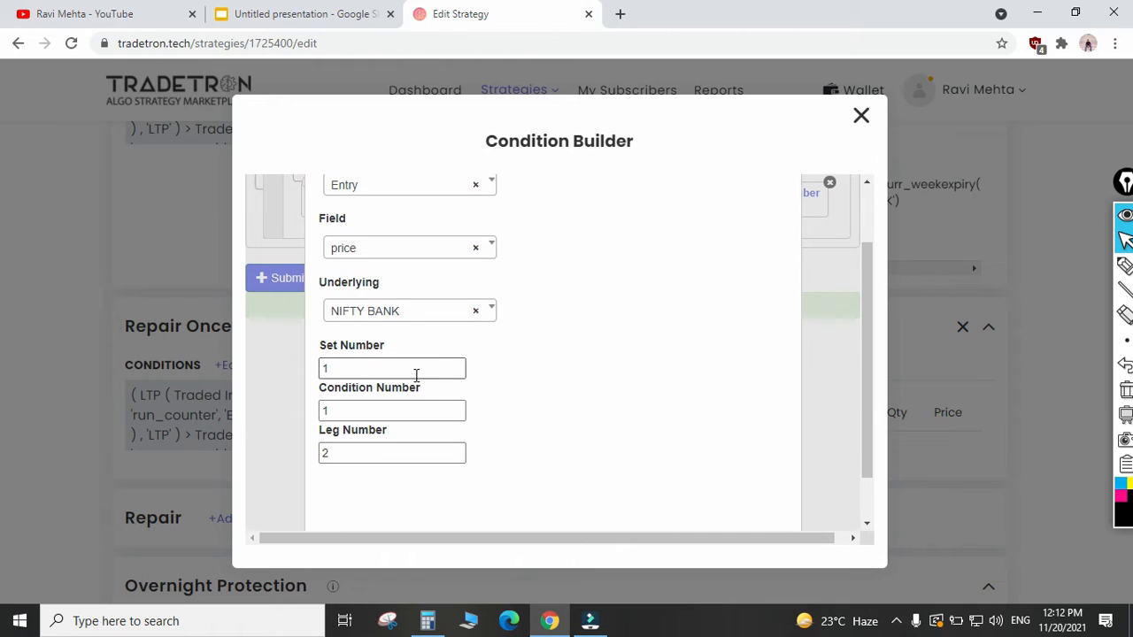
pyautogui.click(359, 408)
pyautogui.click(363, 457)
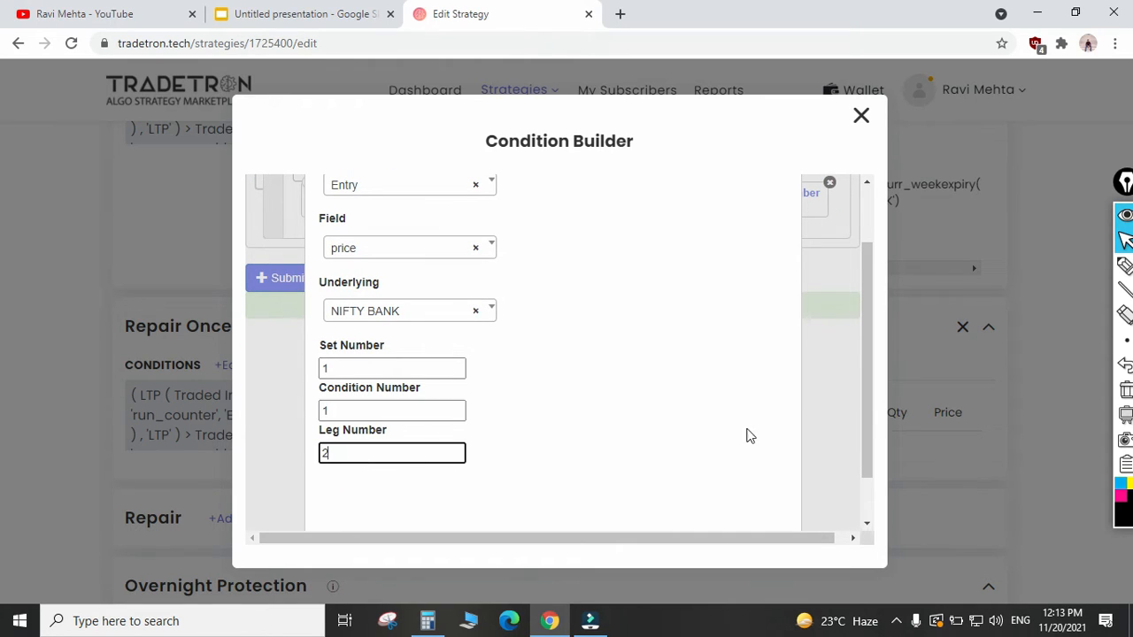
pyautogui.scroll(-1, 746, 435)
pyautogui.click(703, 503)
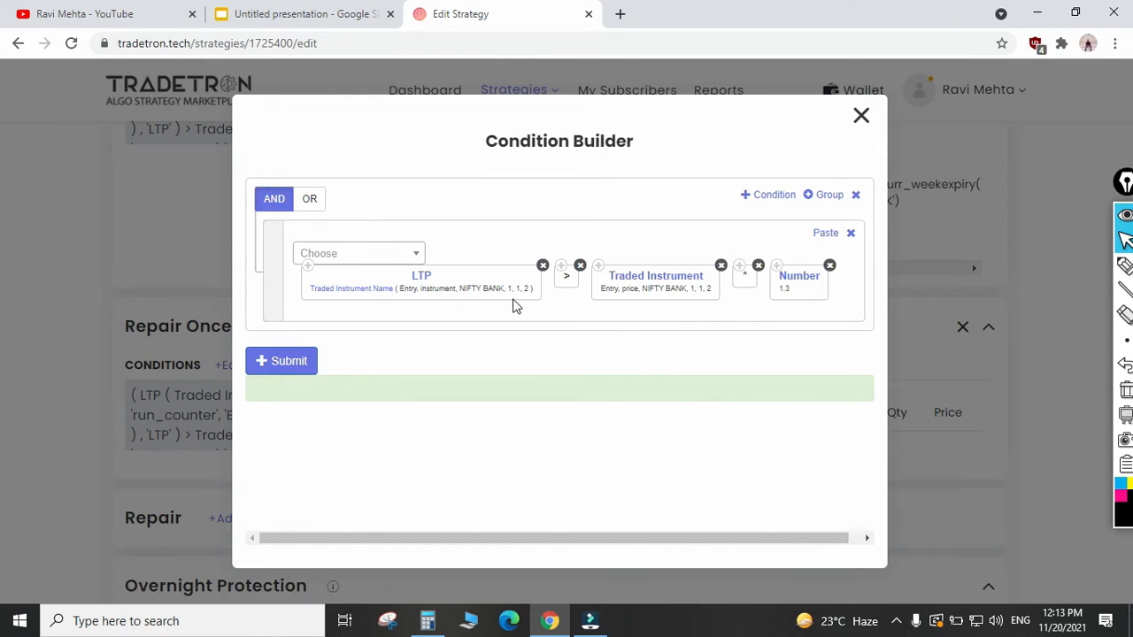
# - Submit the edited leg 2 condition and close the Condition Builder
pyautogui.click(304, 363)
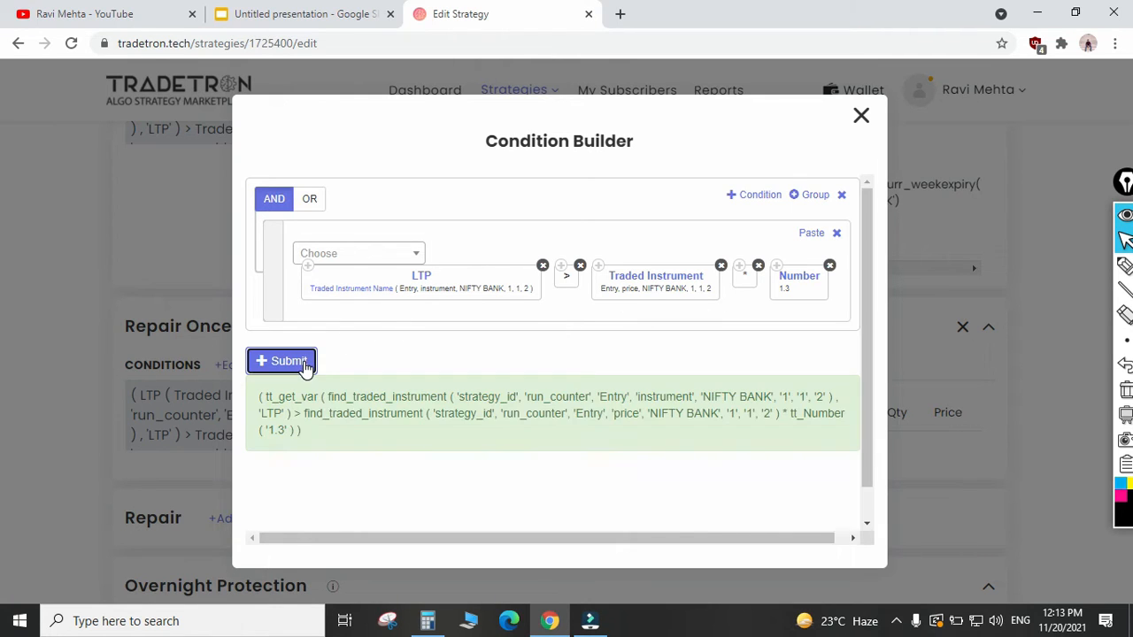
pyautogui.scroll(-1, 812, 328)
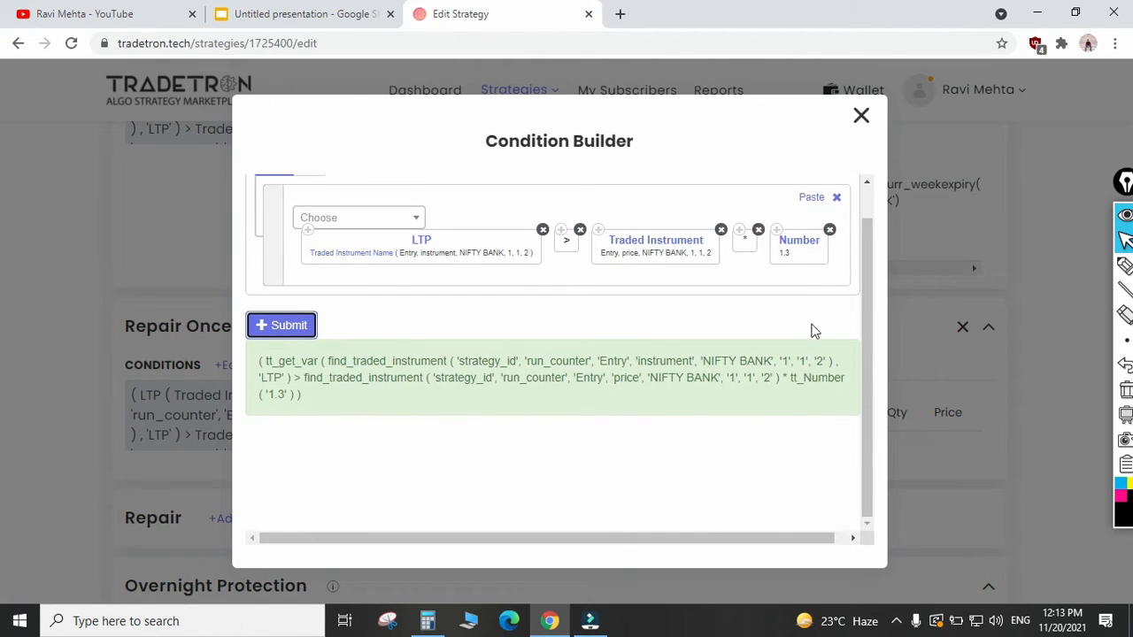
pyautogui.click(860, 116)
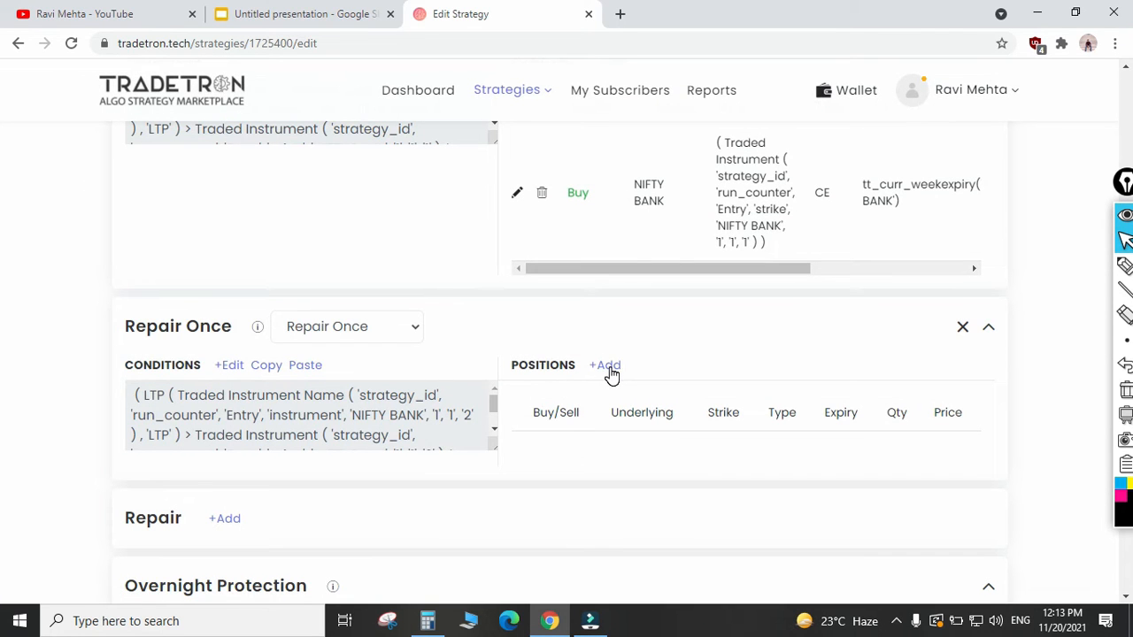
# - Start a buy position in the second Repair Once set with exchange NFO, type Put and underlying NIFTY BANK
pyautogui.click(610, 366)
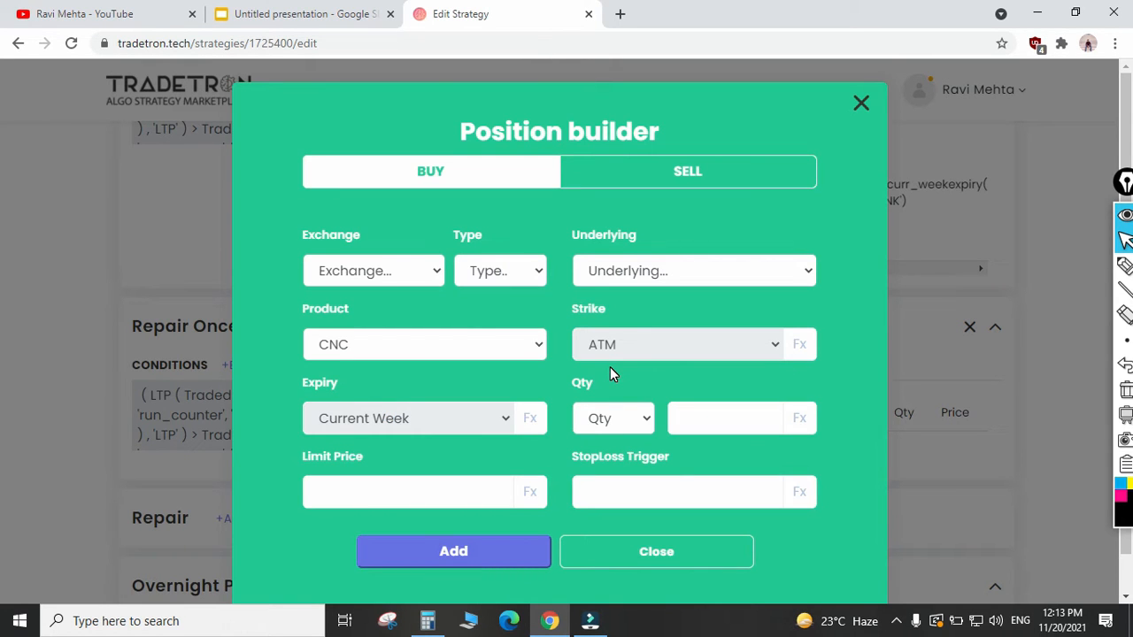
pyautogui.click(398, 270)
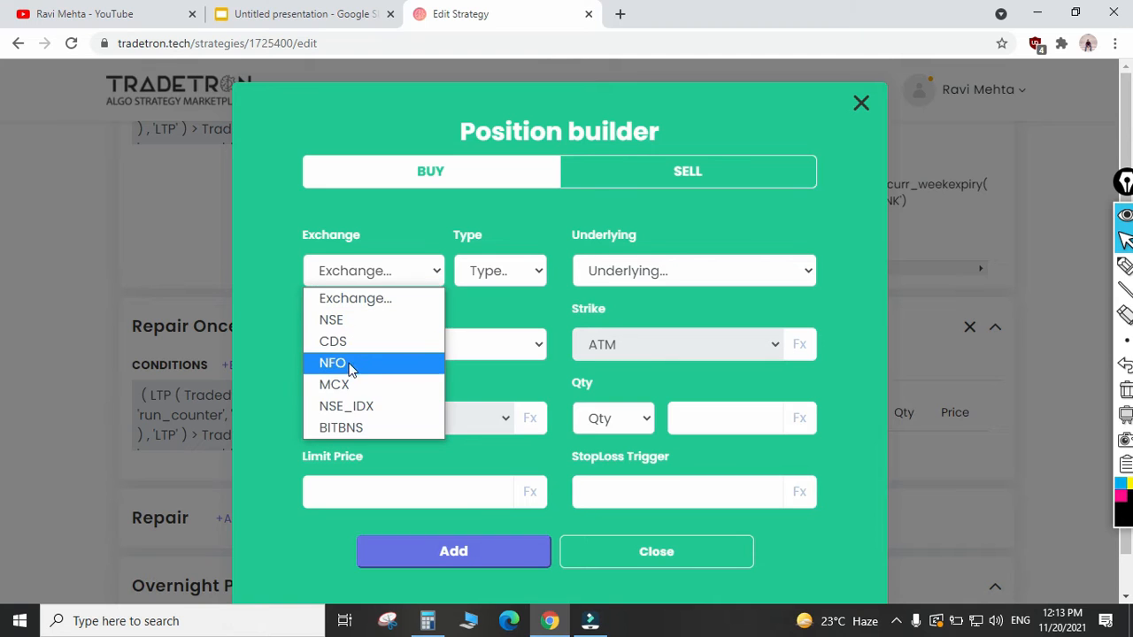
pyautogui.click(371, 360)
pyautogui.click(483, 276)
pyautogui.click(489, 322)
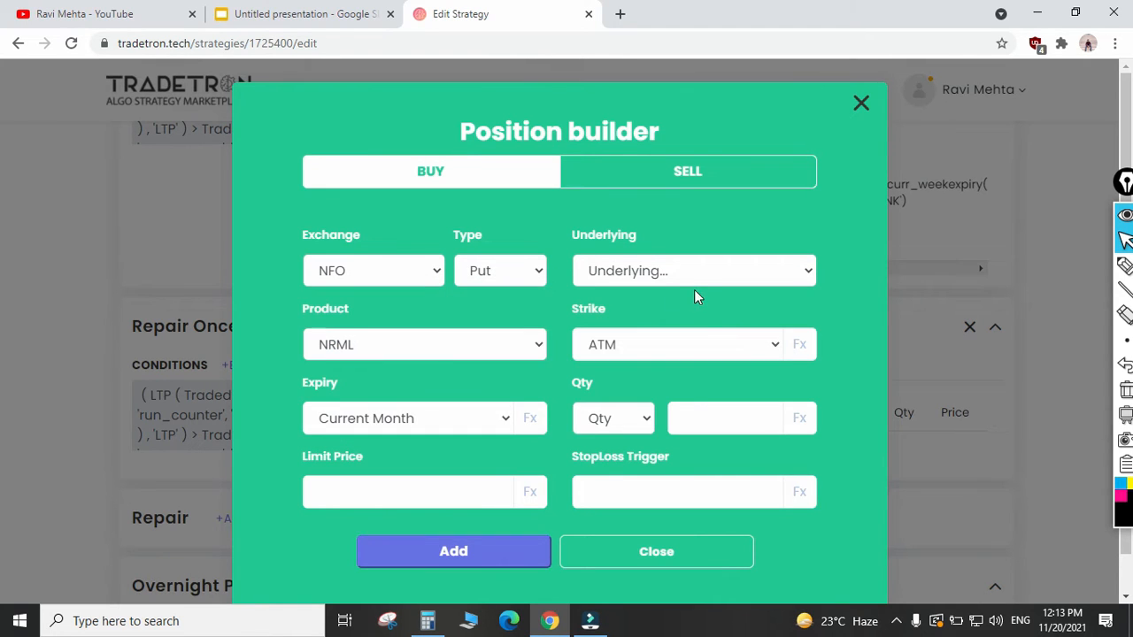
pyautogui.click(688, 279)
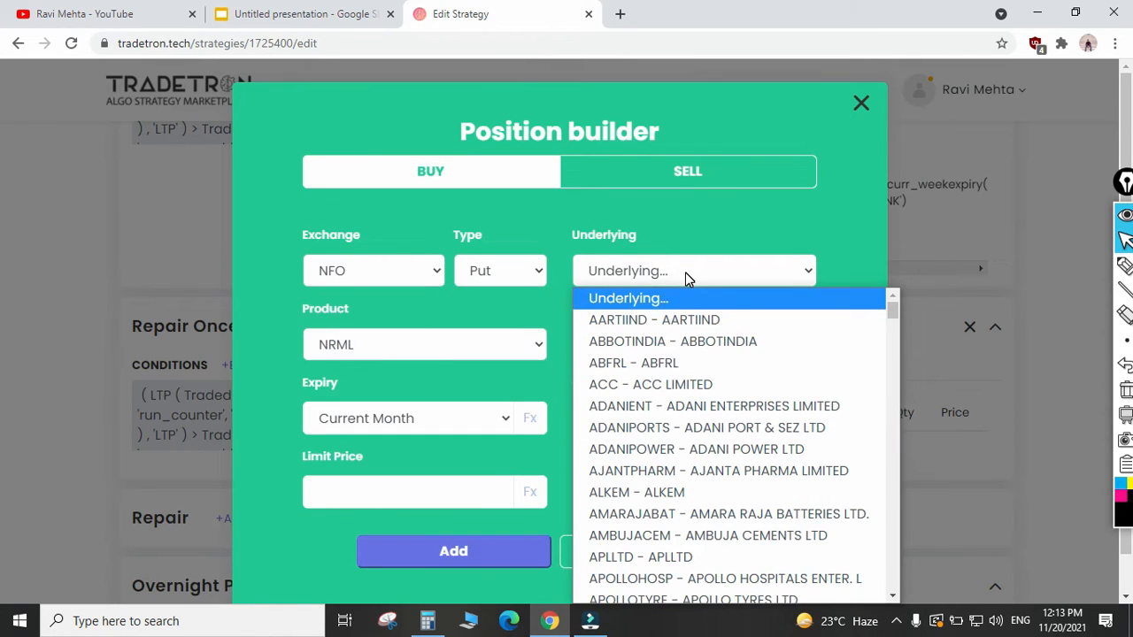
pyautogui.write('nifty')
pyautogui.press('Down')
pyautogui.press('Return')
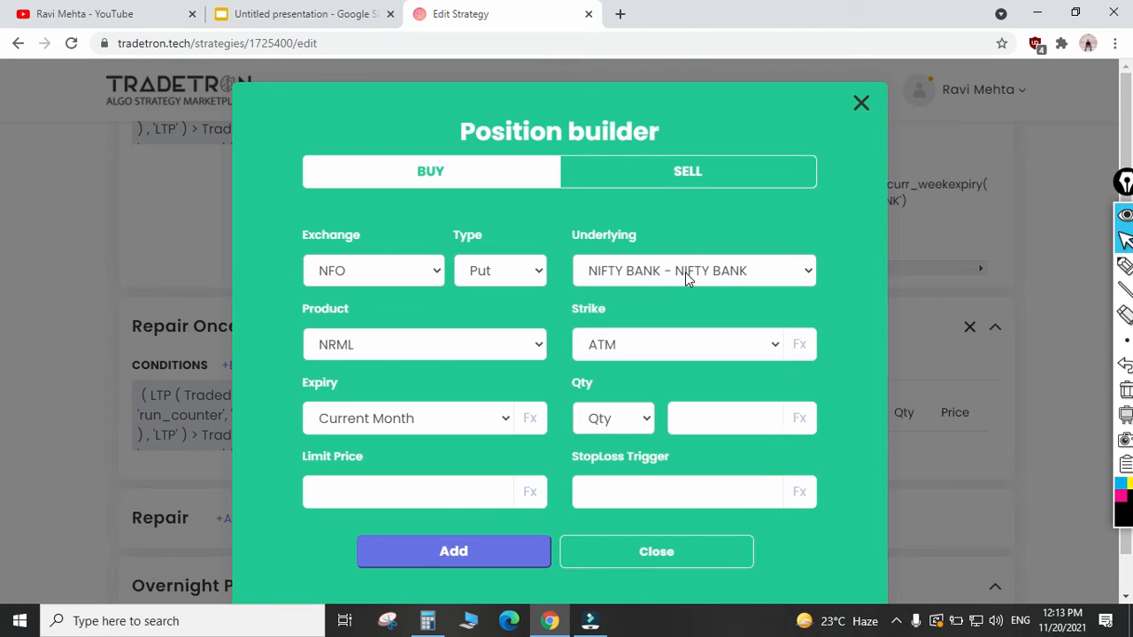
# - Set the put position's expiry to Current Week and its quantity to 1 lot
pyautogui.click(450, 418)
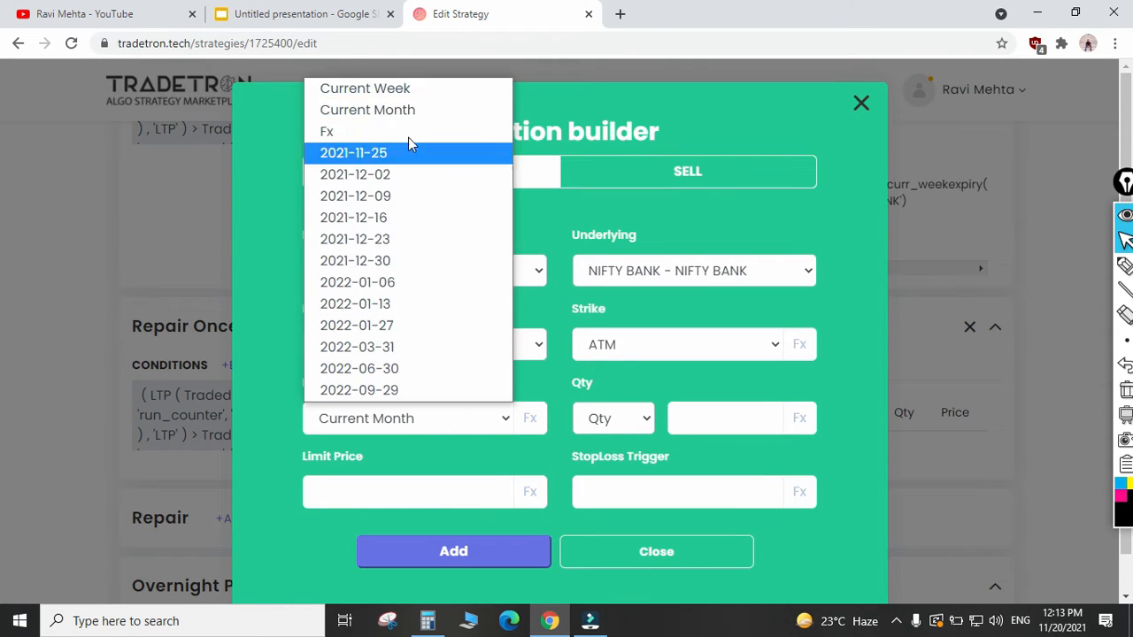
pyautogui.click(395, 87)
pyautogui.click(622, 420)
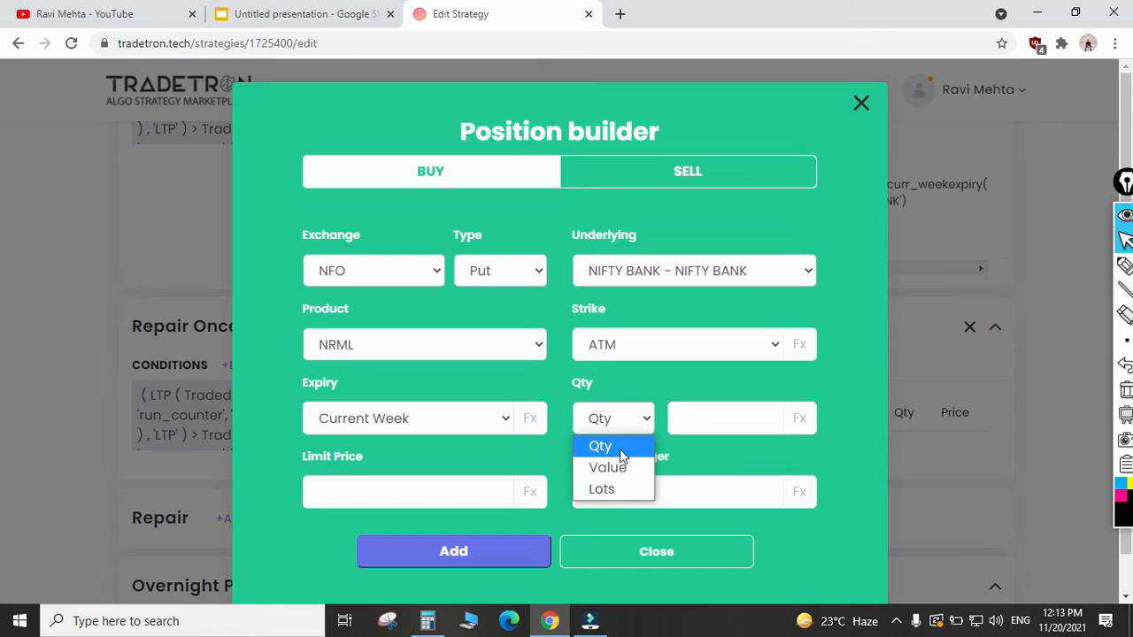
pyautogui.click(607, 490)
pyautogui.click(679, 422)
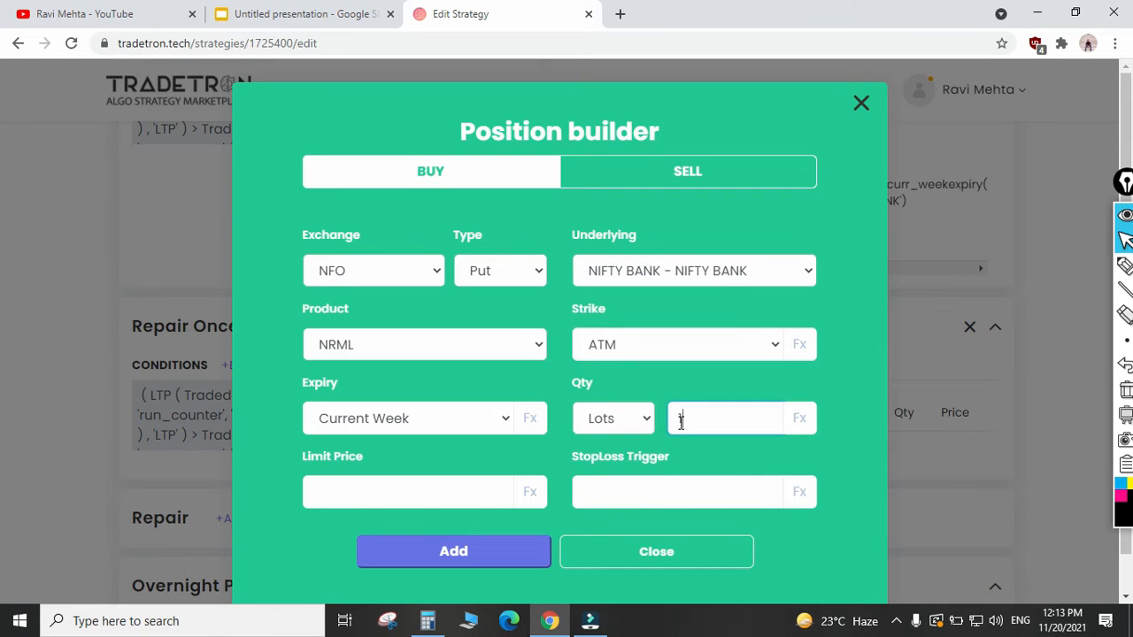
# - Switch the put's strike to an Fx formula and insert the Traded Instrument keyword in the Formula Builder
pyautogui.click(708, 365)
pyautogui.click(622, 32)
pyautogui.click(801, 347)
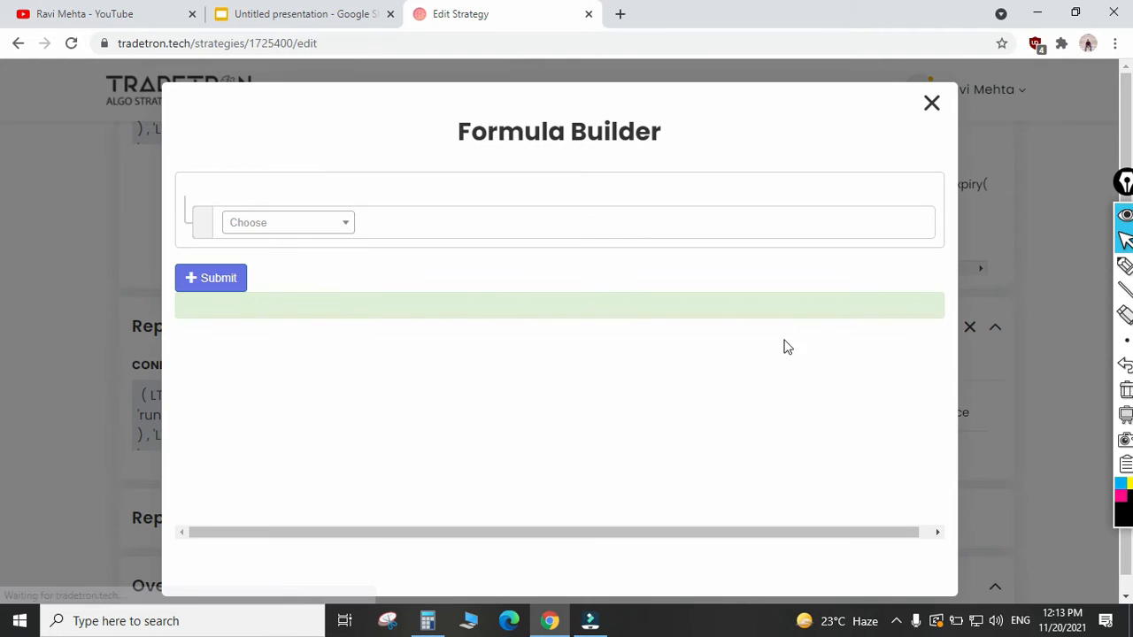
pyautogui.click(298, 229)
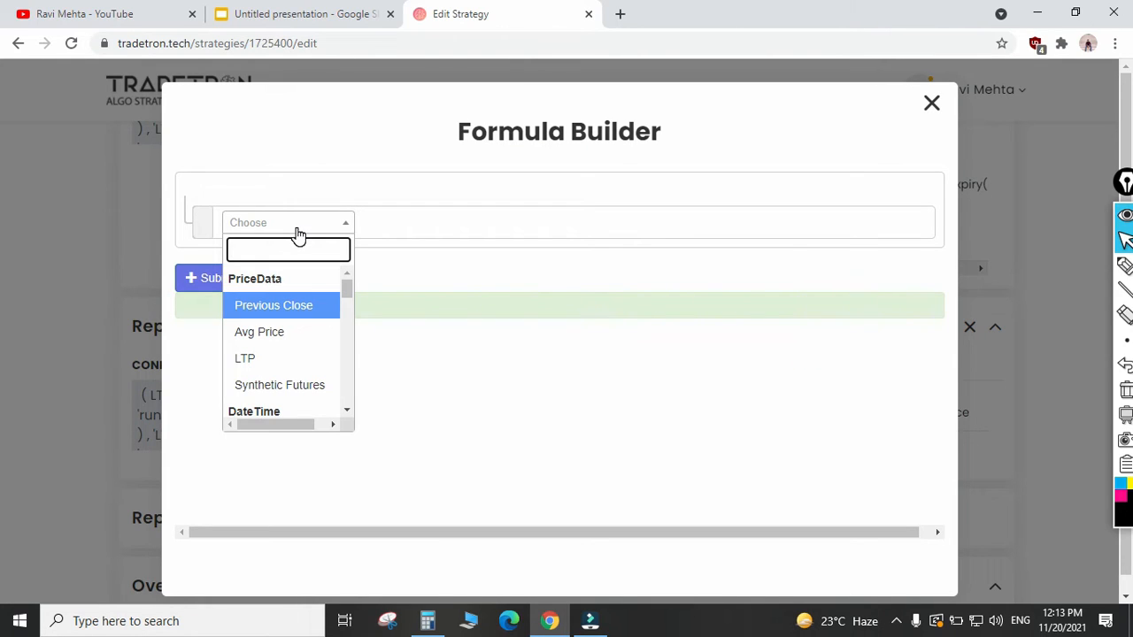
pyautogui.write('trad')
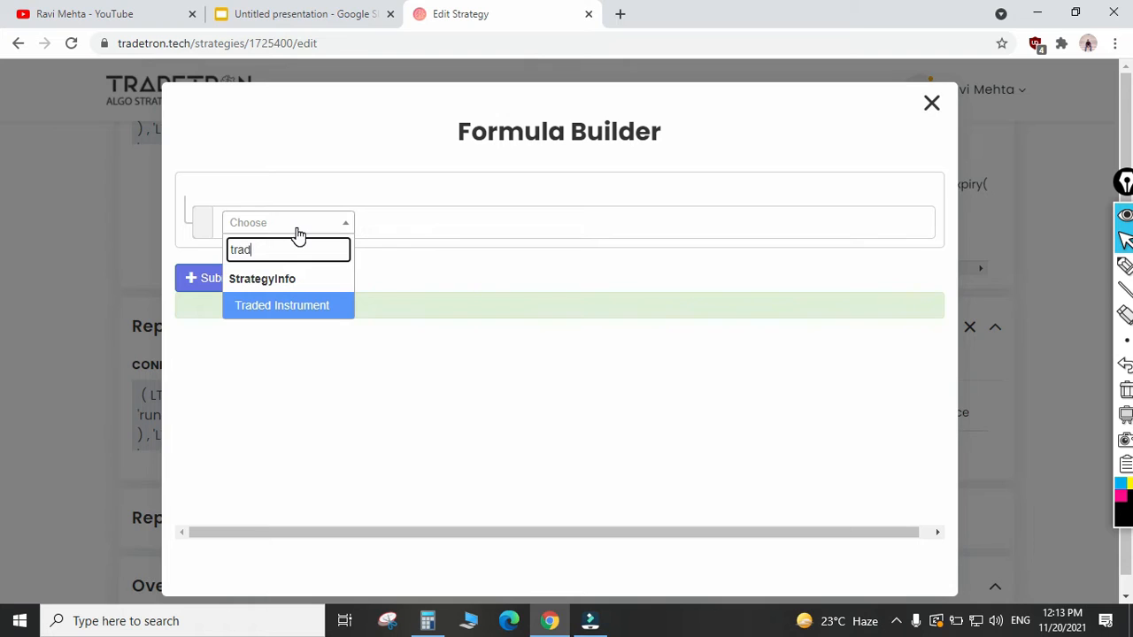
pyautogui.press('Return')
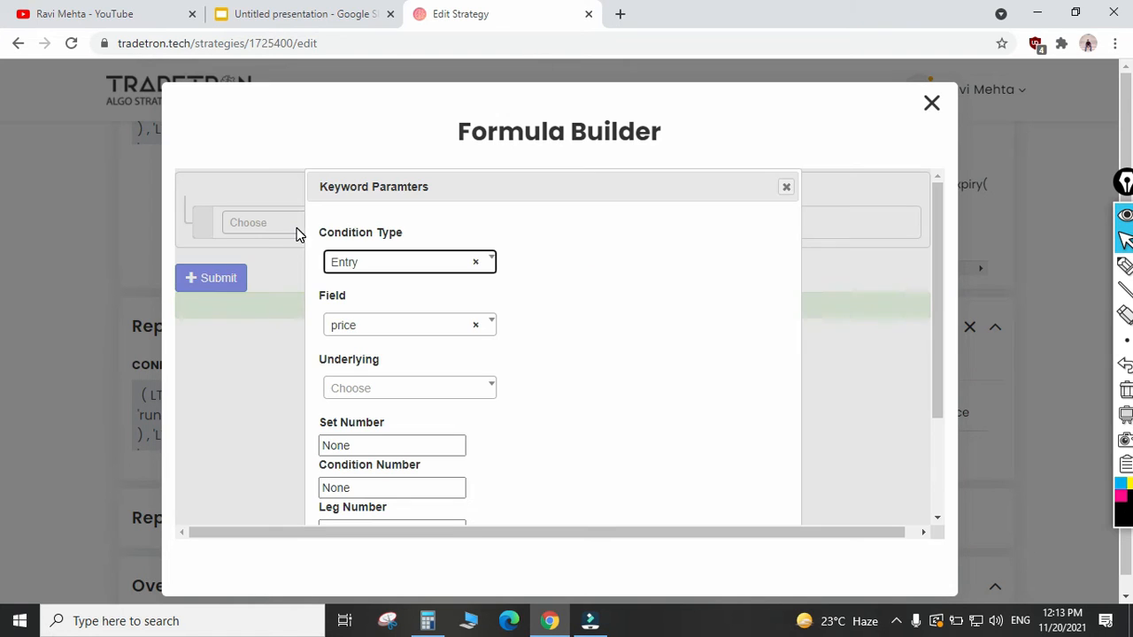
# - Set the strike formula's keyword field to strike and its underlying to NIFTY BANK
pyautogui.click(403, 336)
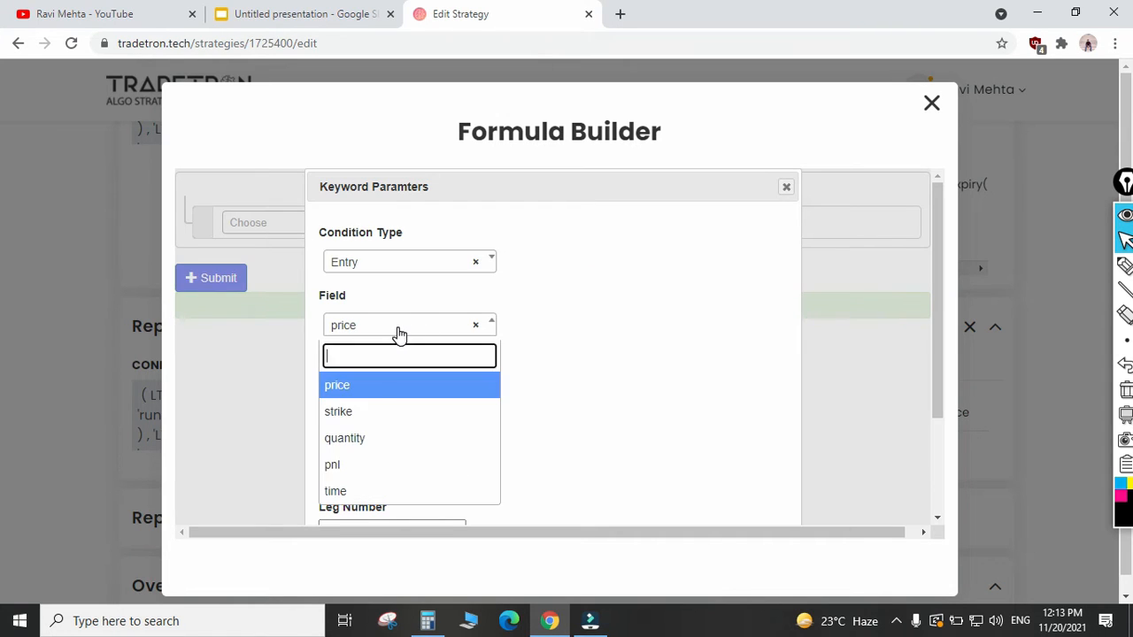
pyautogui.click(366, 430)
pyautogui.scroll(-1, 648, 399)
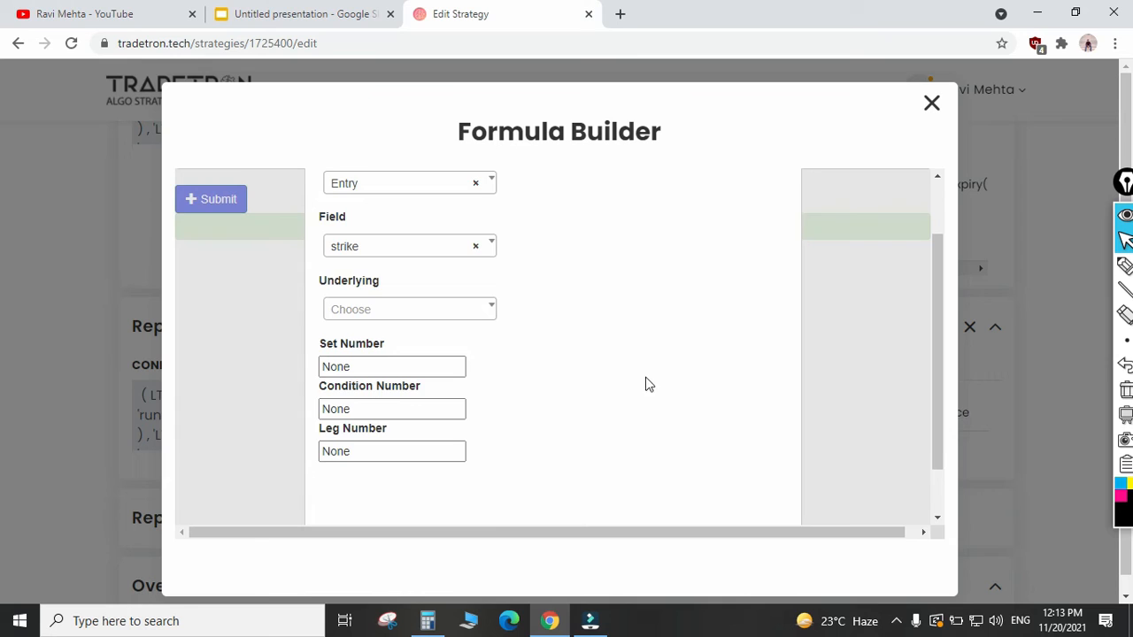
pyautogui.click(419, 310)
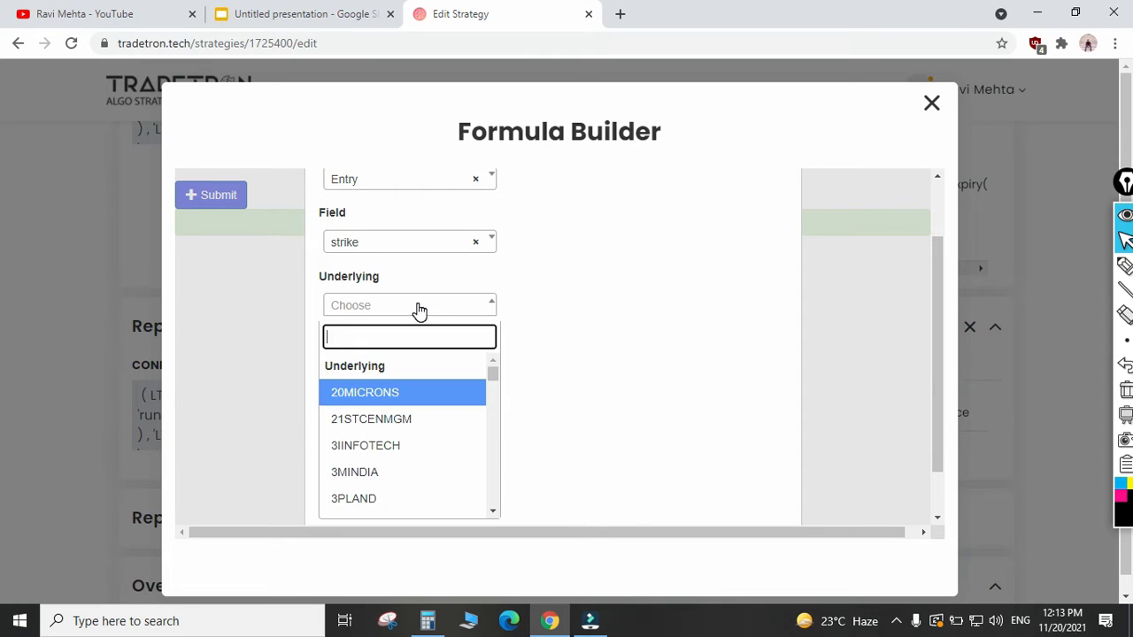
pyautogui.write('nifty')
pyautogui.press('Down')
pyautogui.press('Return')
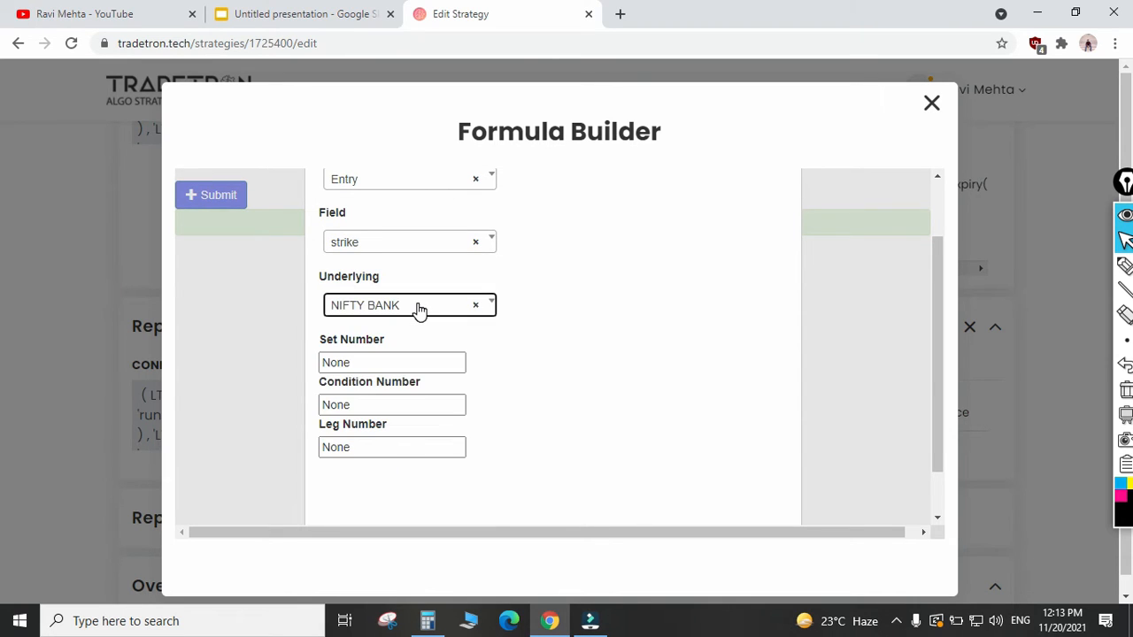
# - Set the Traded Instrument keyword's set number to 1, condition number to 1 and leg number to 2, and insert it in the strike formula
pyautogui.press('Tab')
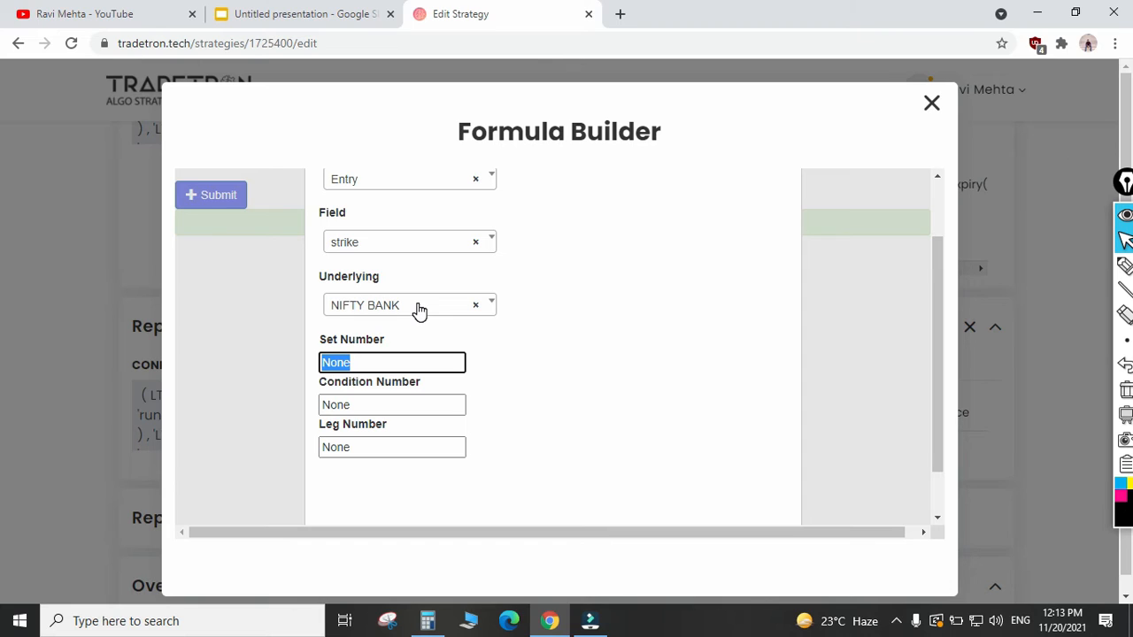
pyautogui.write('1')
pyautogui.press('Tab')
pyautogui.write('1')
pyautogui.press('Tab')
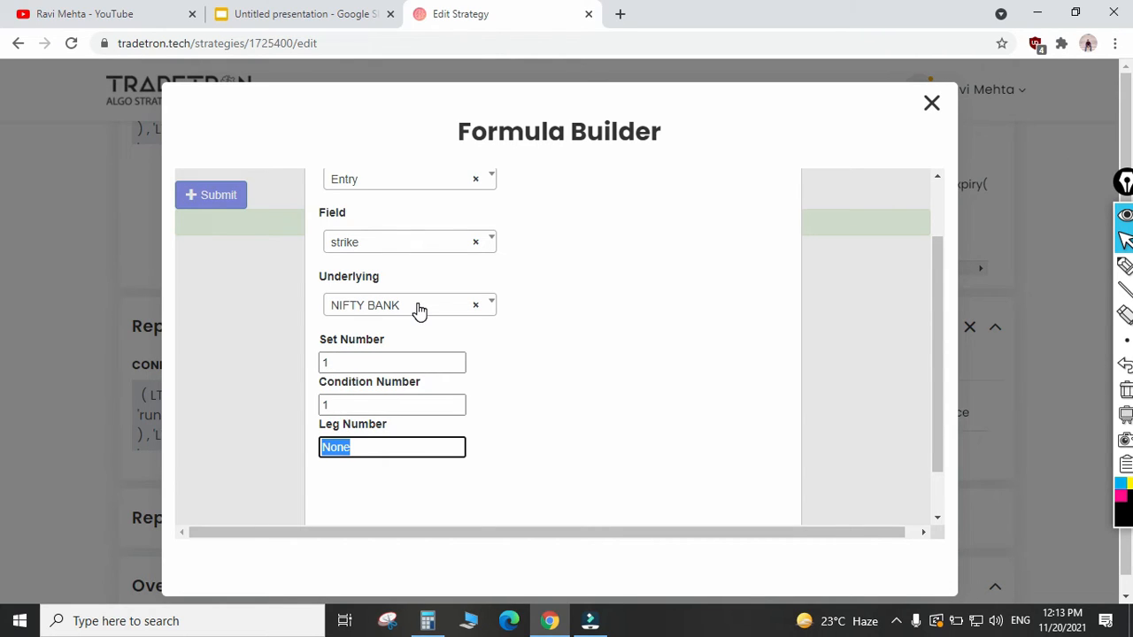
pyautogui.write('2')
pyautogui.press('Tab')
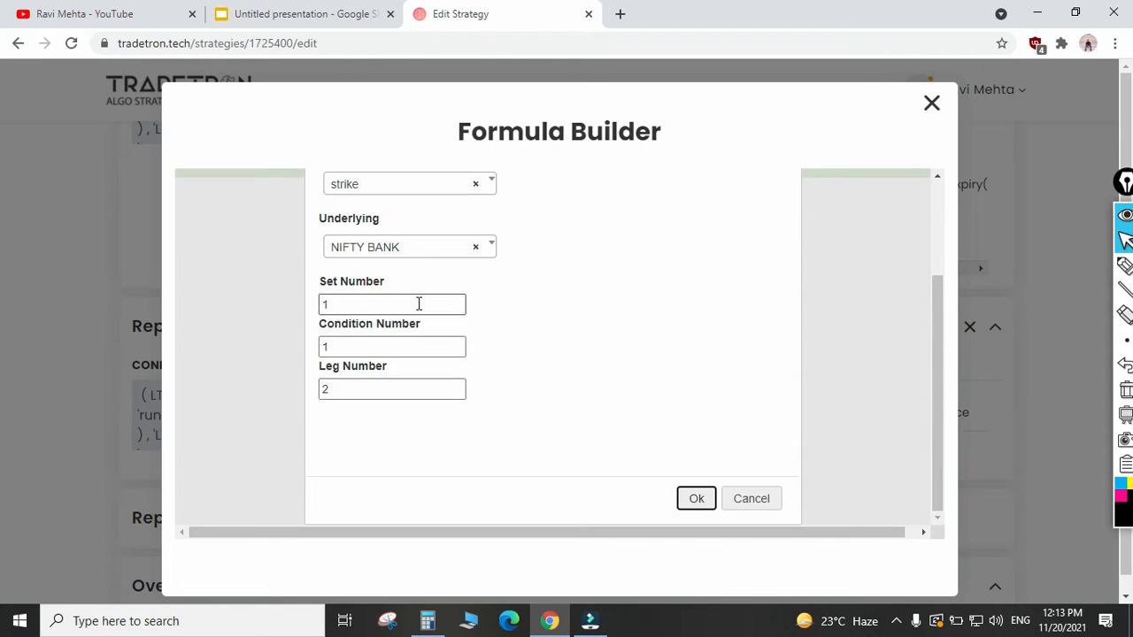
pyautogui.press('Return')
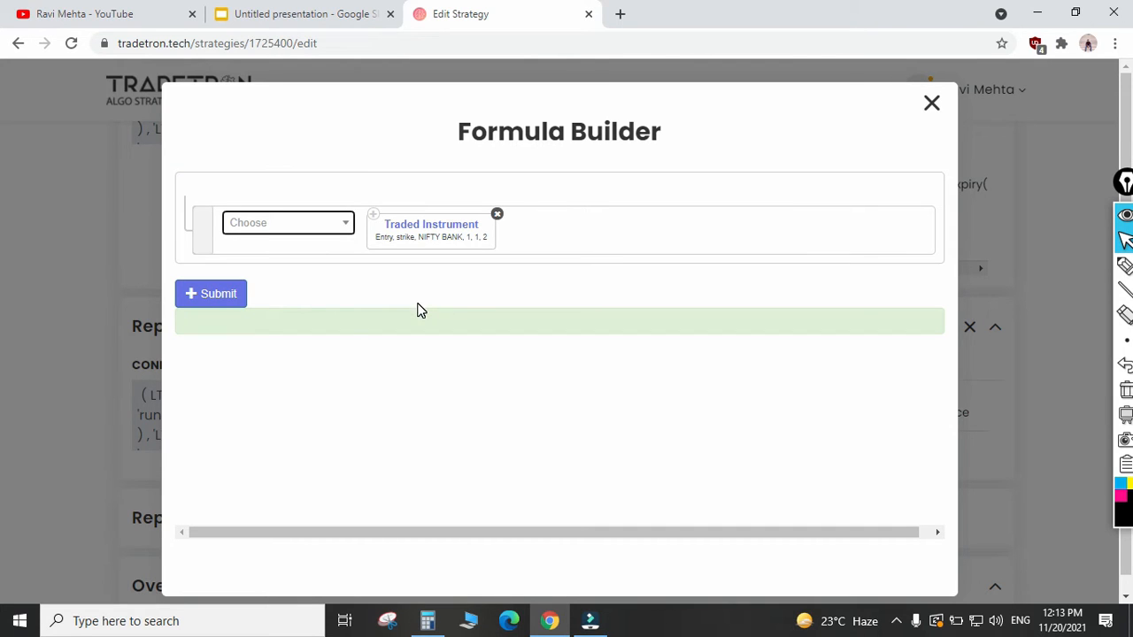
# - Submit the strike formula and add the put buy position to the second Repair Once set, closing the Position builder
pyautogui.click(232, 299)
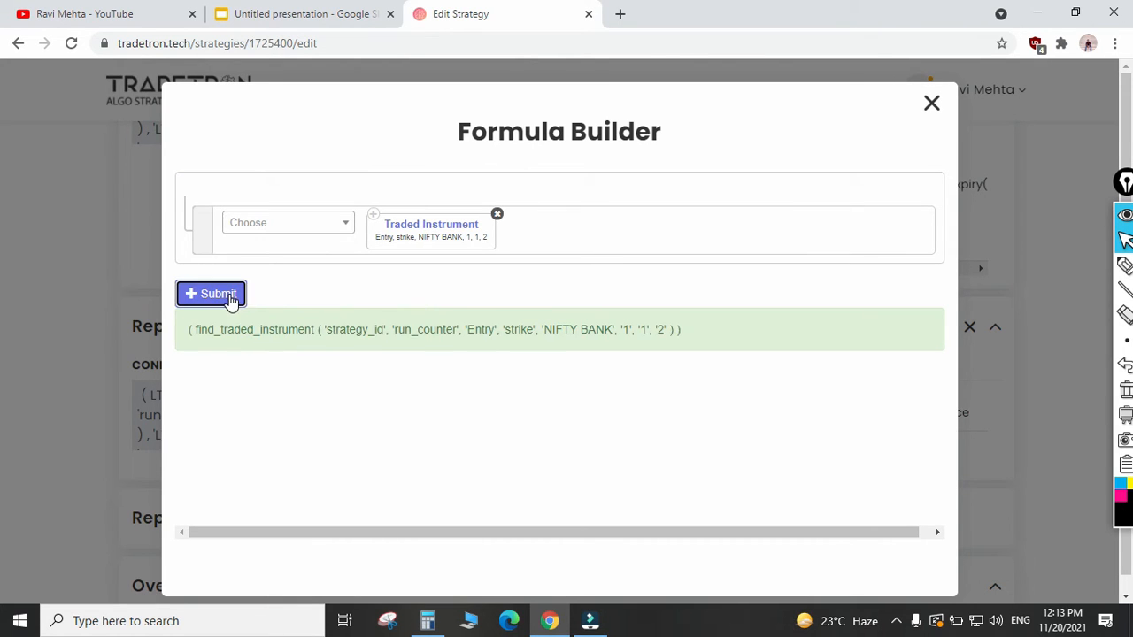
pyautogui.click(931, 106)
pyautogui.click(447, 551)
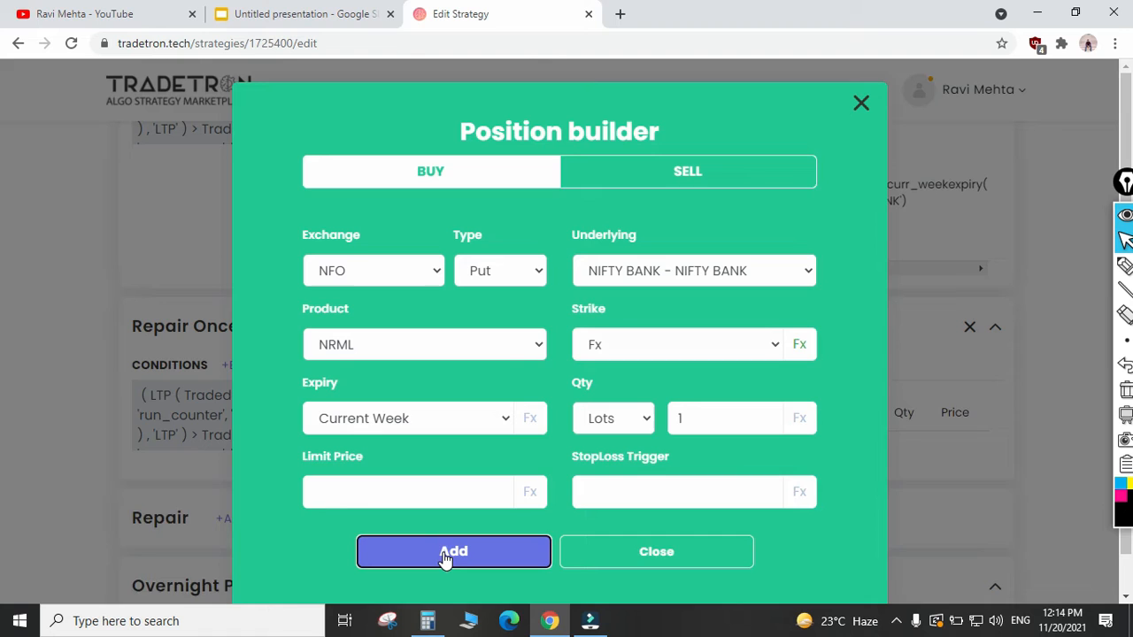
pyautogui.click(600, 560)
# - Review Set 1's entry condition and sold positions, and examine the first Repair Once set's condition and call strike formula
pyautogui.scroll(-5, 591, 460)
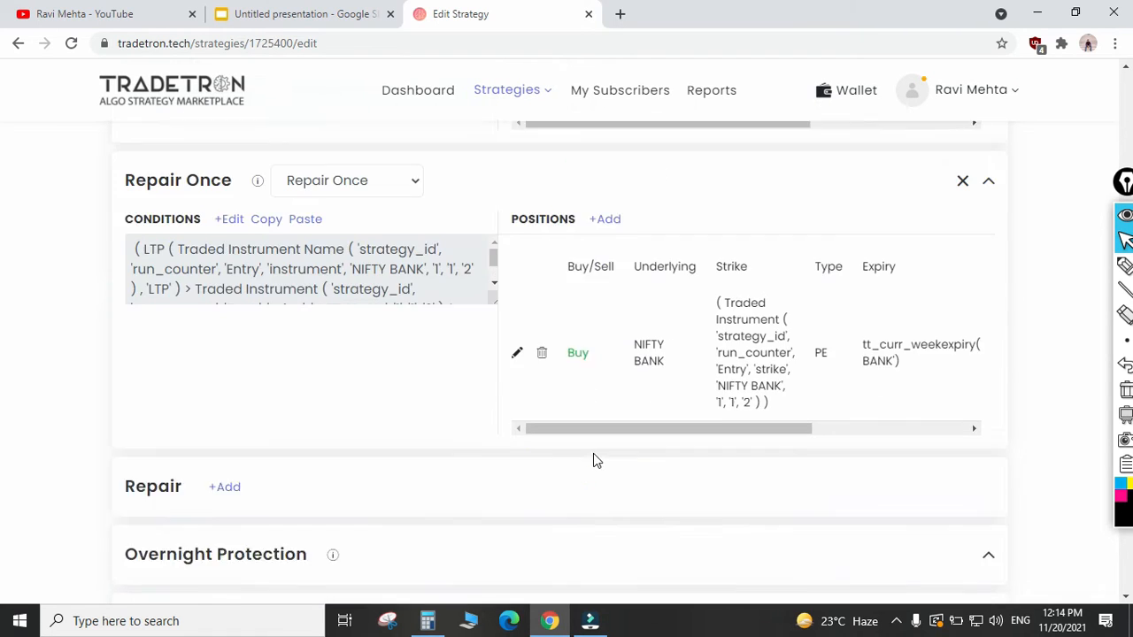
pyautogui.scroll(6, 602, 398)
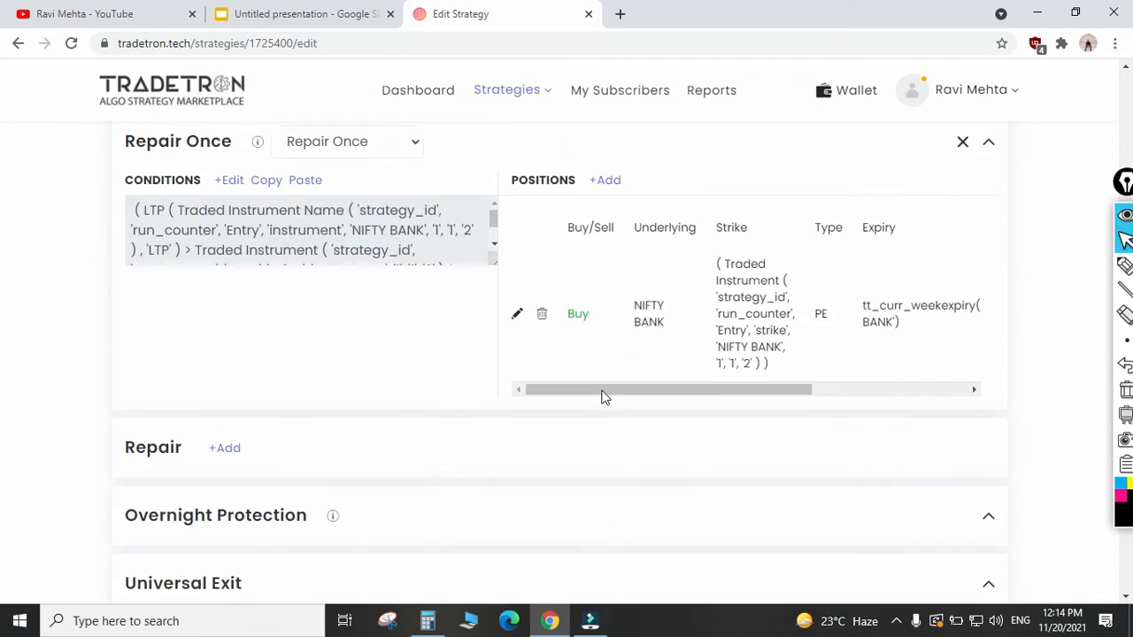
pyautogui.scroll(5, 601, 397)
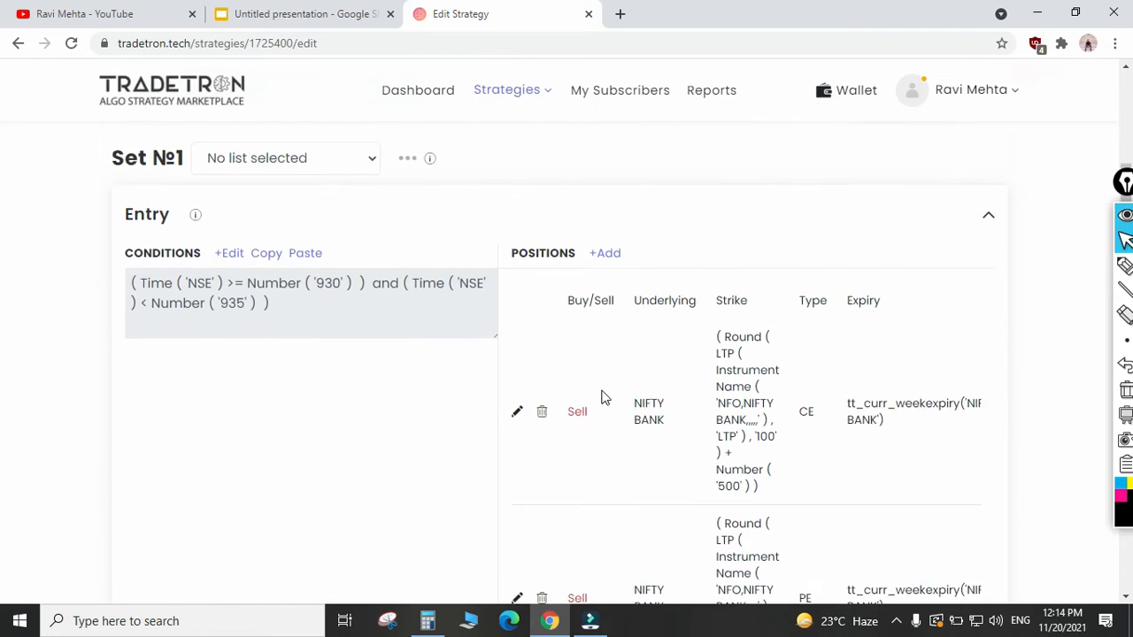
pyautogui.scroll(2, 434, 297)
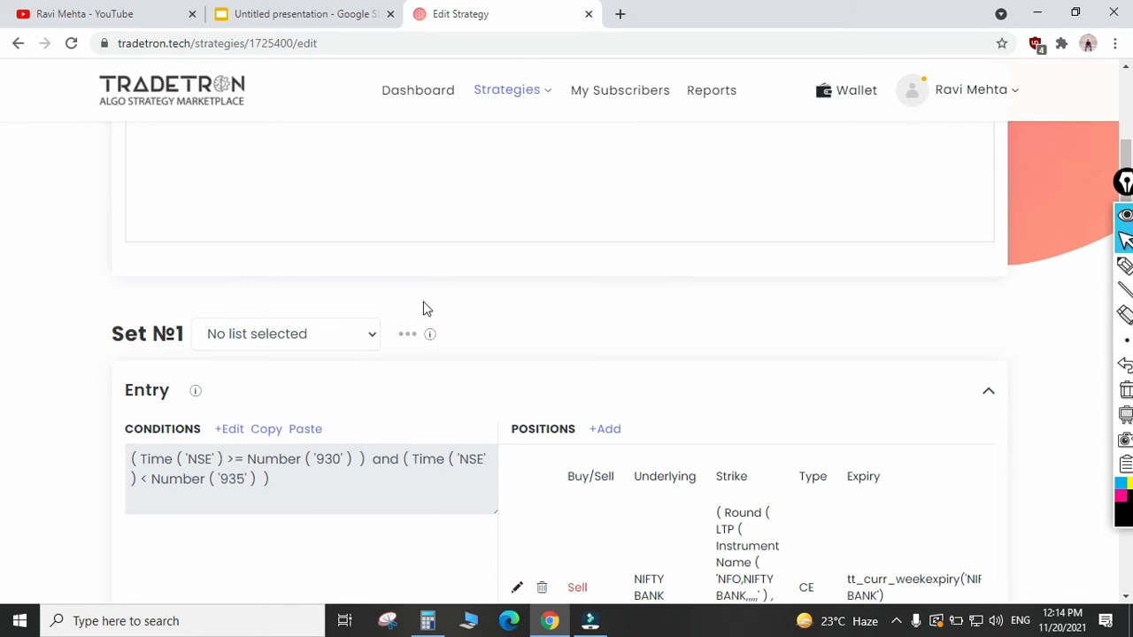
pyautogui.scroll(-2, 422, 309)
pyautogui.scroll(-1, 318, 340)
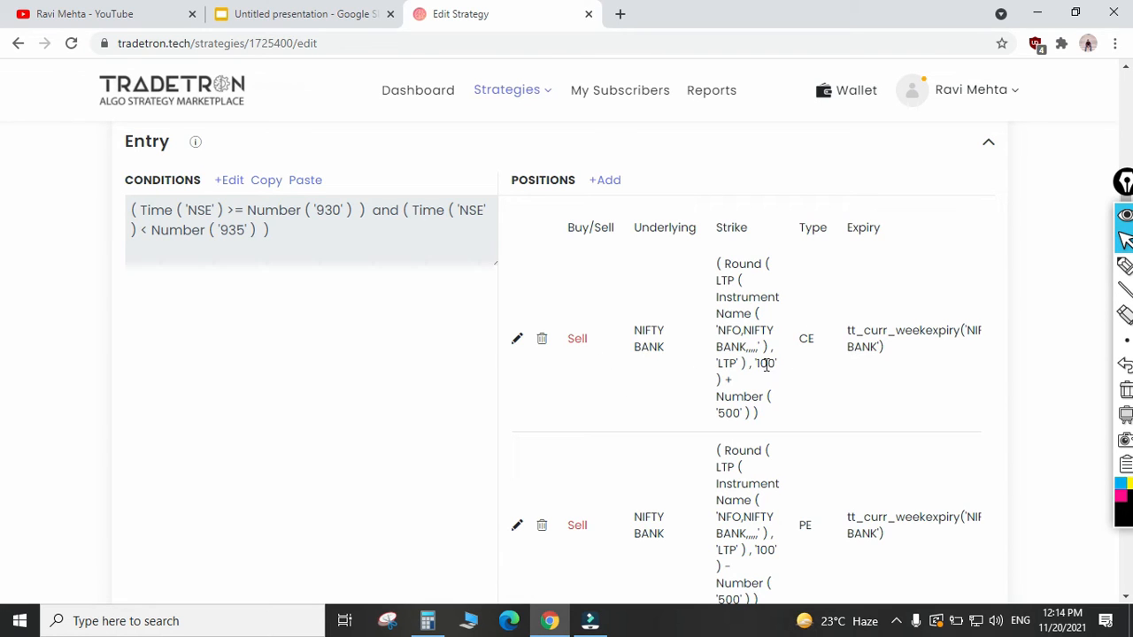
pyautogui.scroll(-1, 766, 364)
pyautogui.scroll(-5, 774, 443)
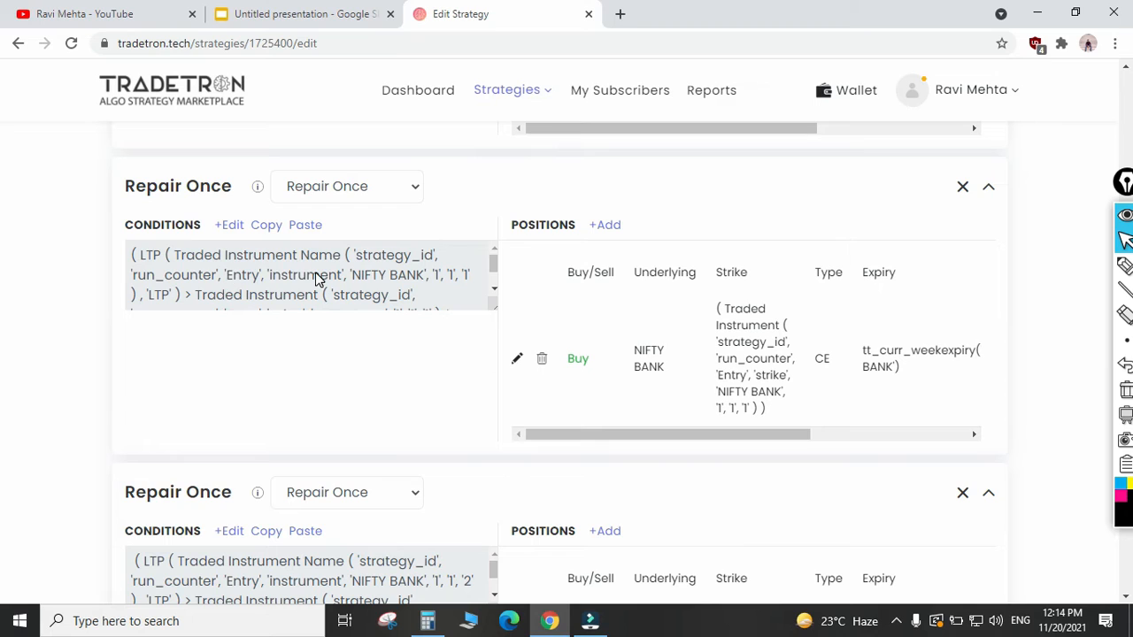
pyautogui.moveTo(243, 258); pyautogui.dragTo(334, 295)
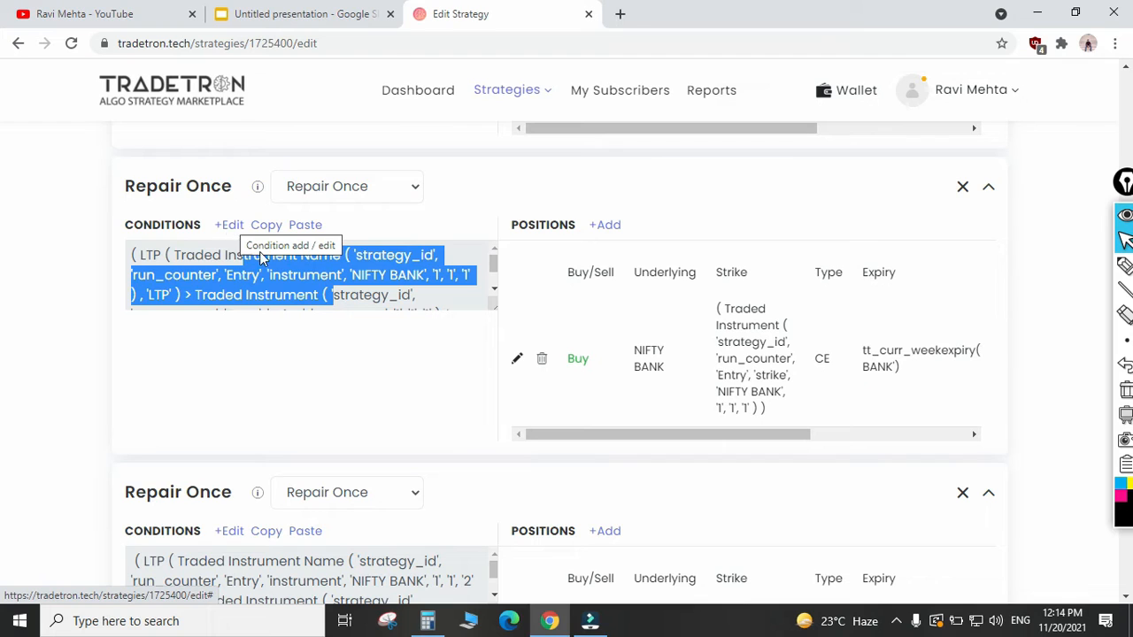
pyautogui.click(329, 300)
pyautogui.moveTo(388, 295); pyautogui.dragTo(297, 280)
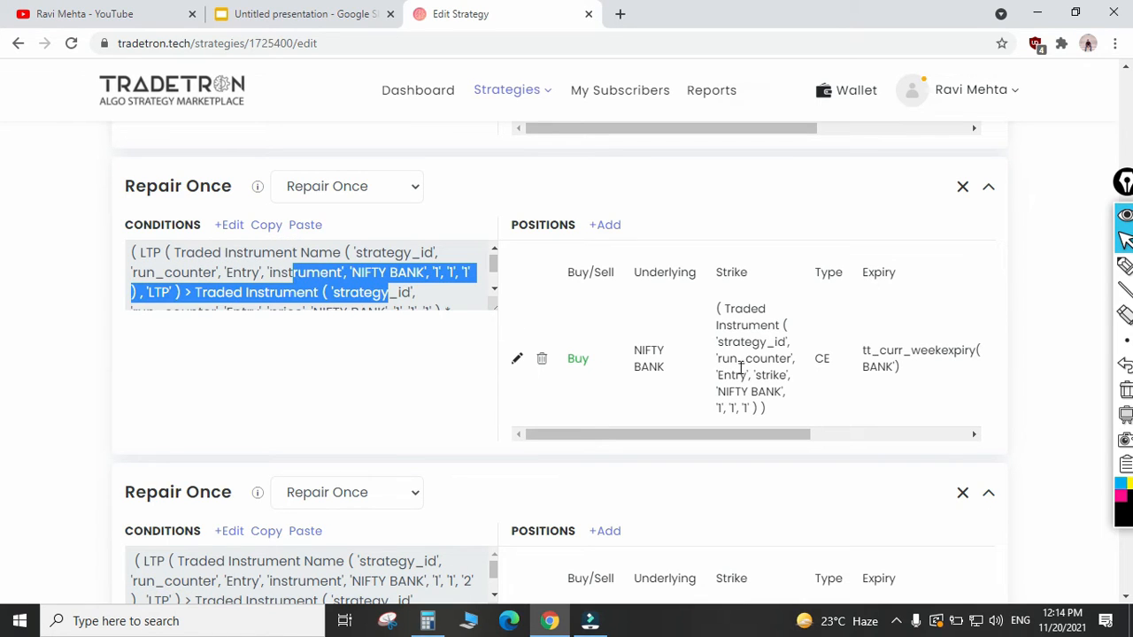
pyautogui.moveTo(718, 328); pyautogui.dragTo(802, 382)
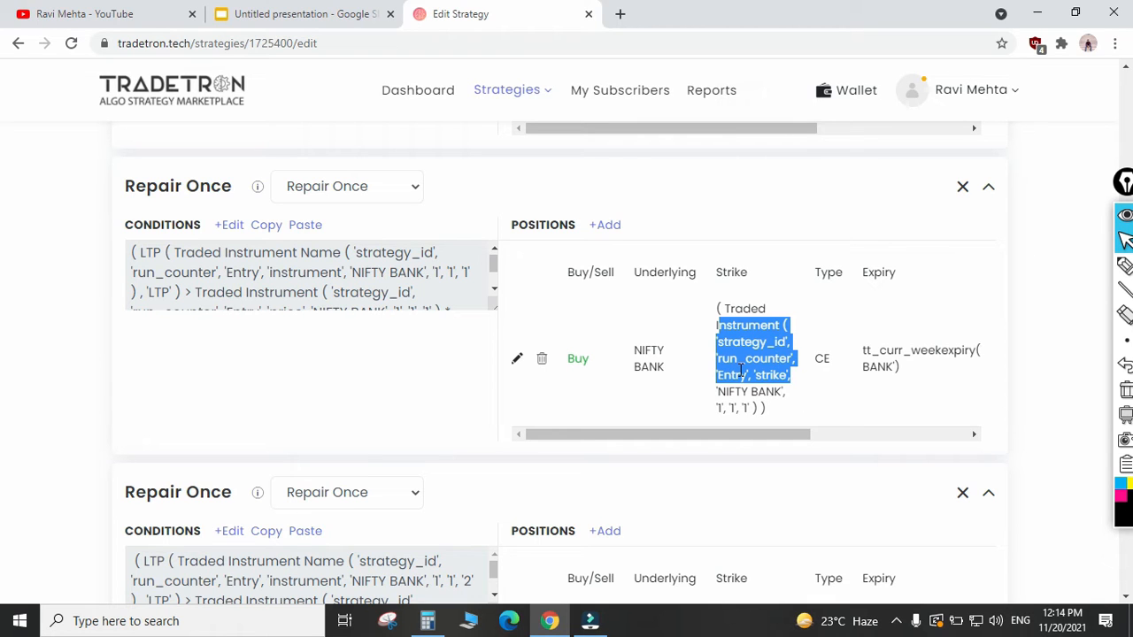
# - Examine the second Repair Once set, the Universal Exit time condition and the sold entry legs
pyautogui.scroll(-2, 710, 386)
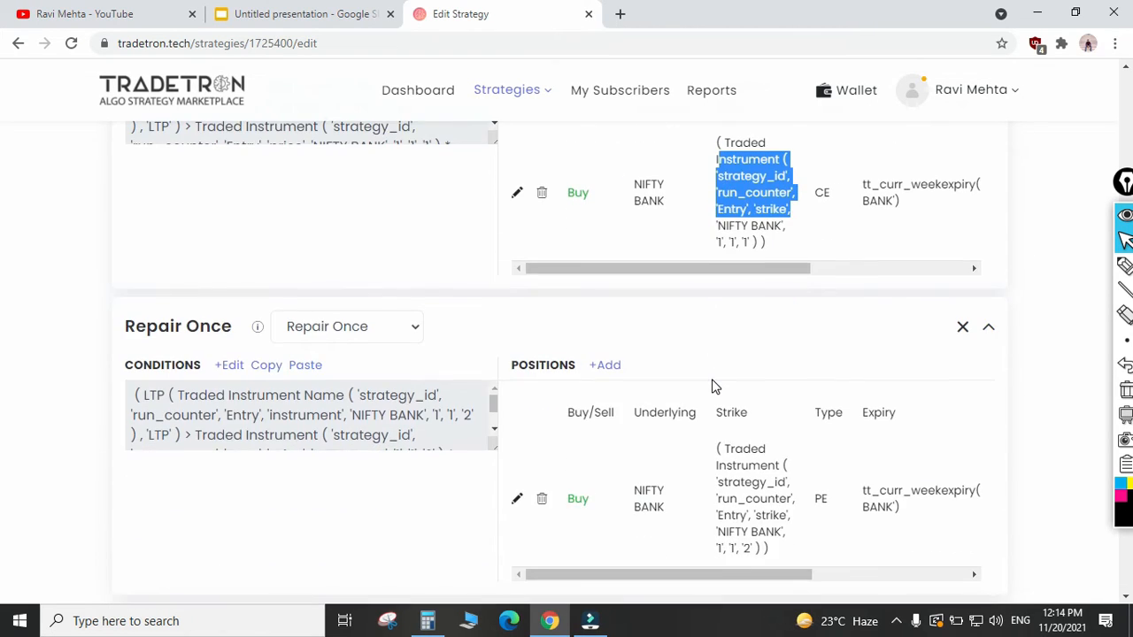
pyautogui.scroll(-3, 715, 387)
pyautogui.moveTo(327, 267); pyautogui.dragTo(190, 248)
pyautogui.scroll(-2, 717, 354)
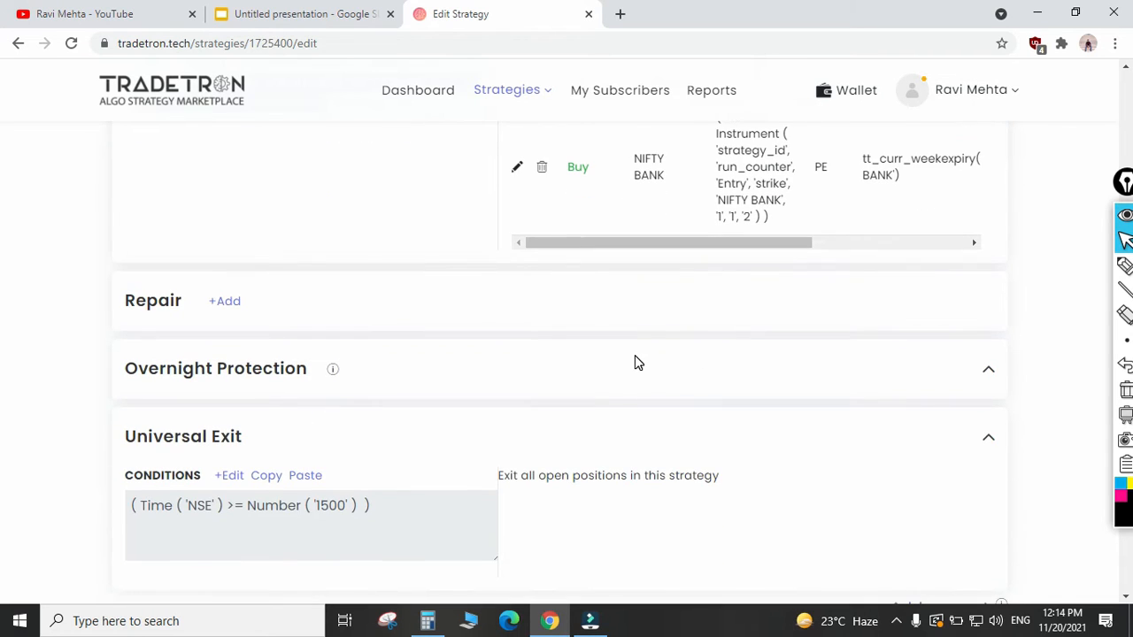
pyautogui.scroll(4, 635, 358)
pyautogui.scroll(-4, 398, 339)
pyautogui.scroll(-2, 374, 320)
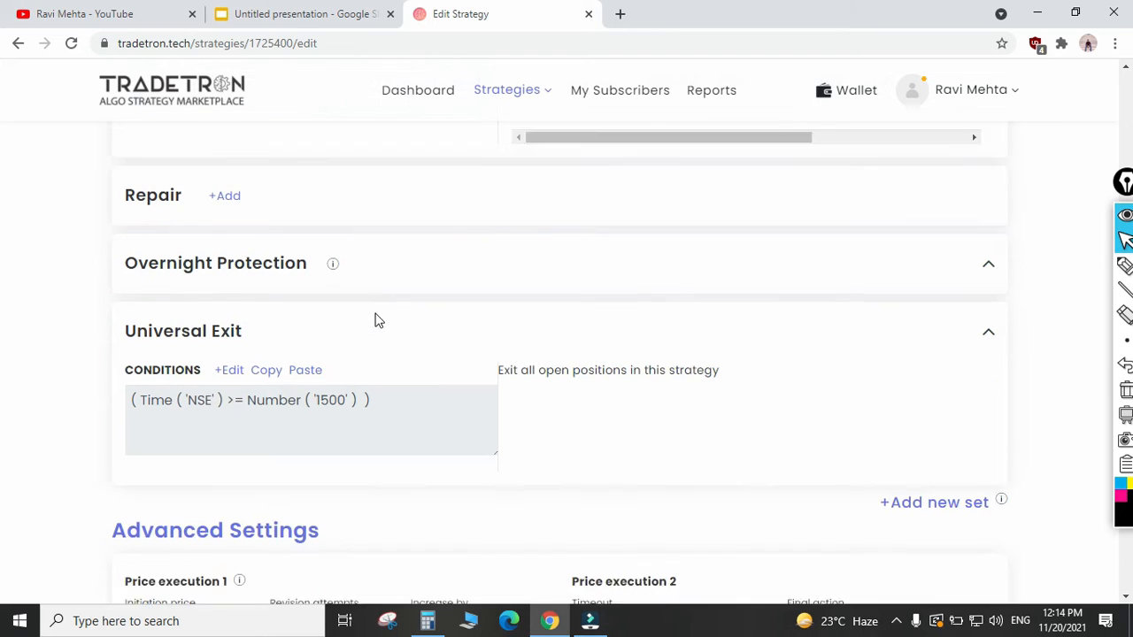
pyautogui.moveTo(158, 339); pyautogui.dragTo(318, 348)
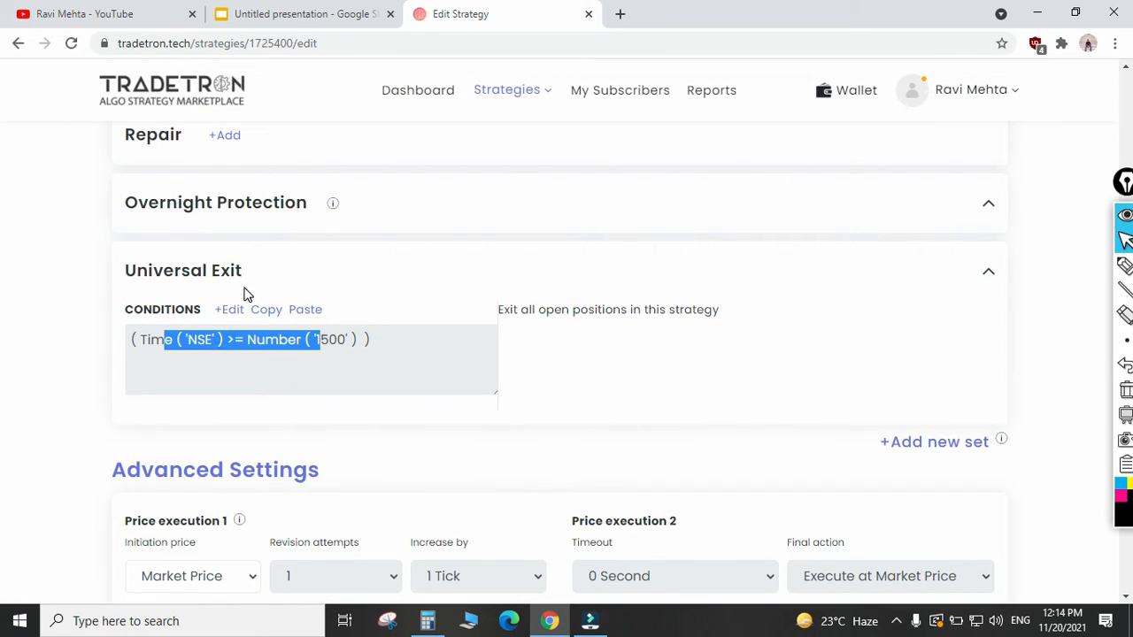
pyautogui.scroll(2, 445, 384)
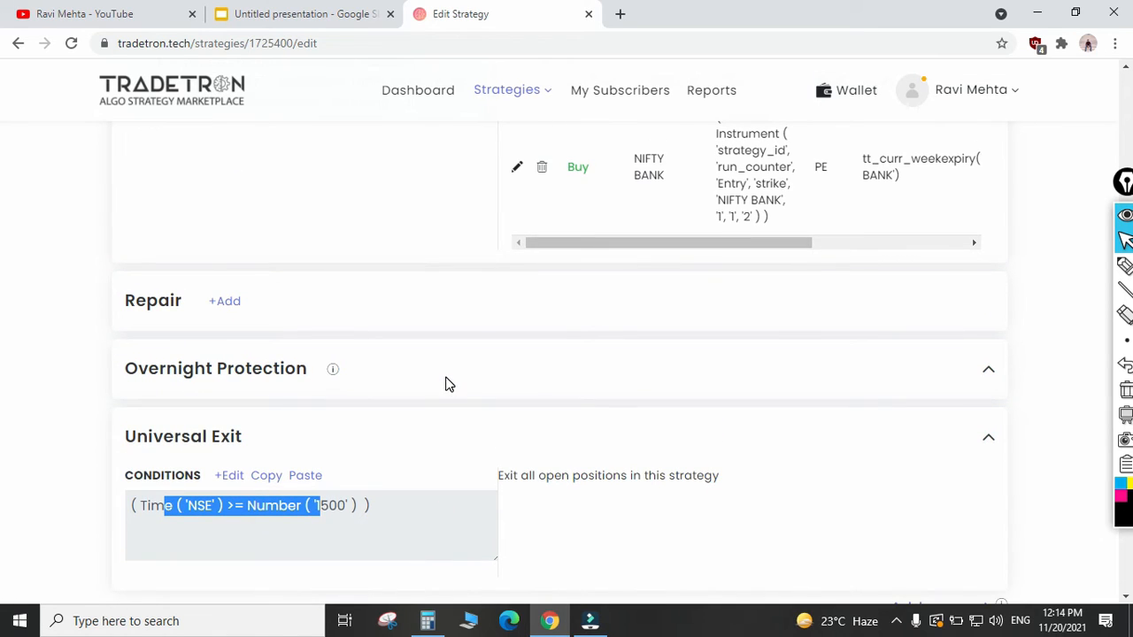
pyautogui.scroll(6, 445, 384)
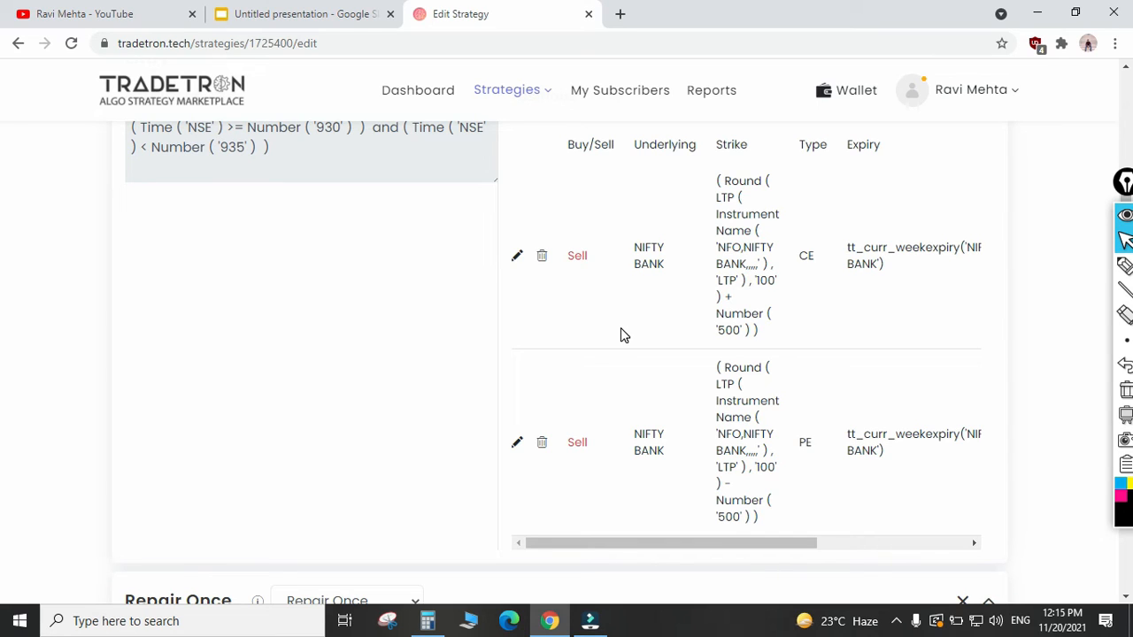
pyautogui.scroll(1, 618, 361)
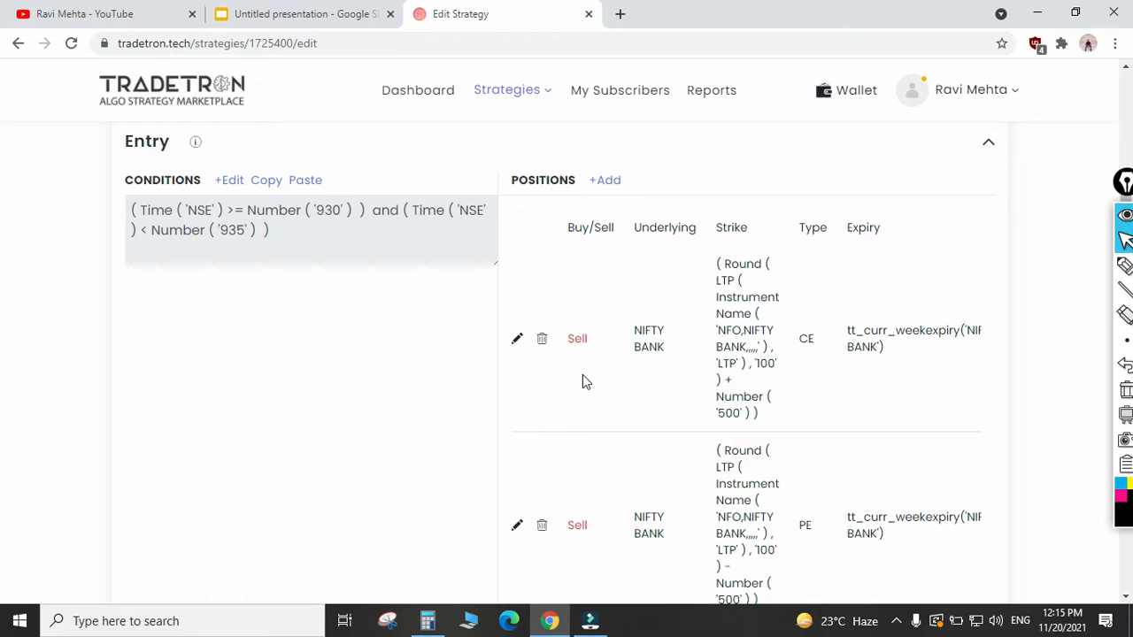
pyautogui.scroll(-6, 623, 411)
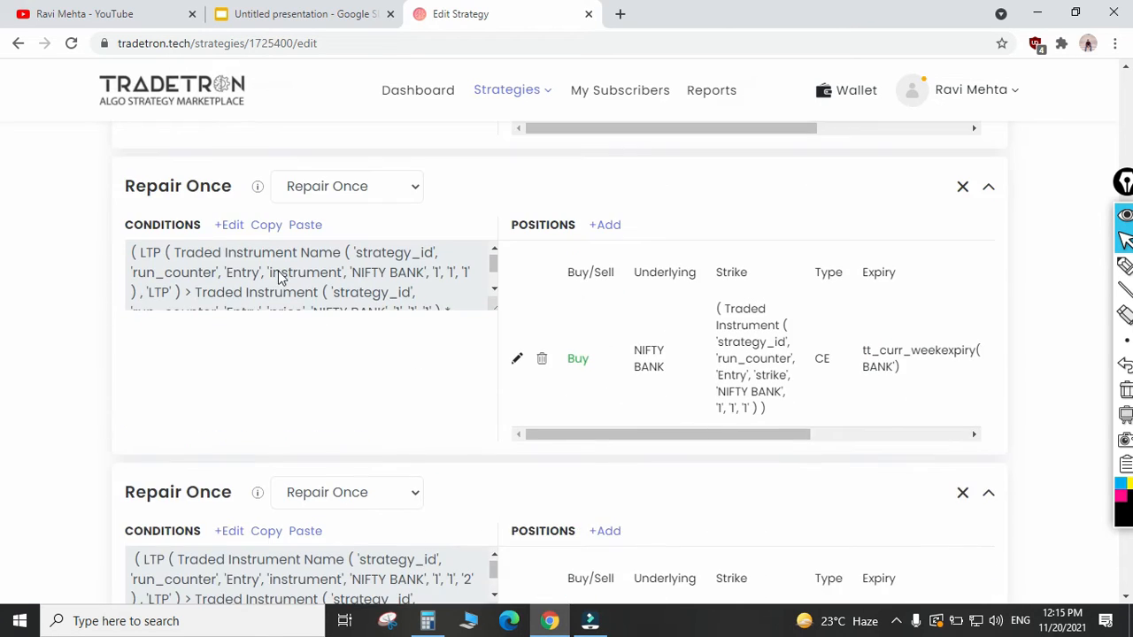
# - Open the first Repair Once set's condition in the Condition Builder and look up the < comparison operator
pyautogui.click(230, 225)
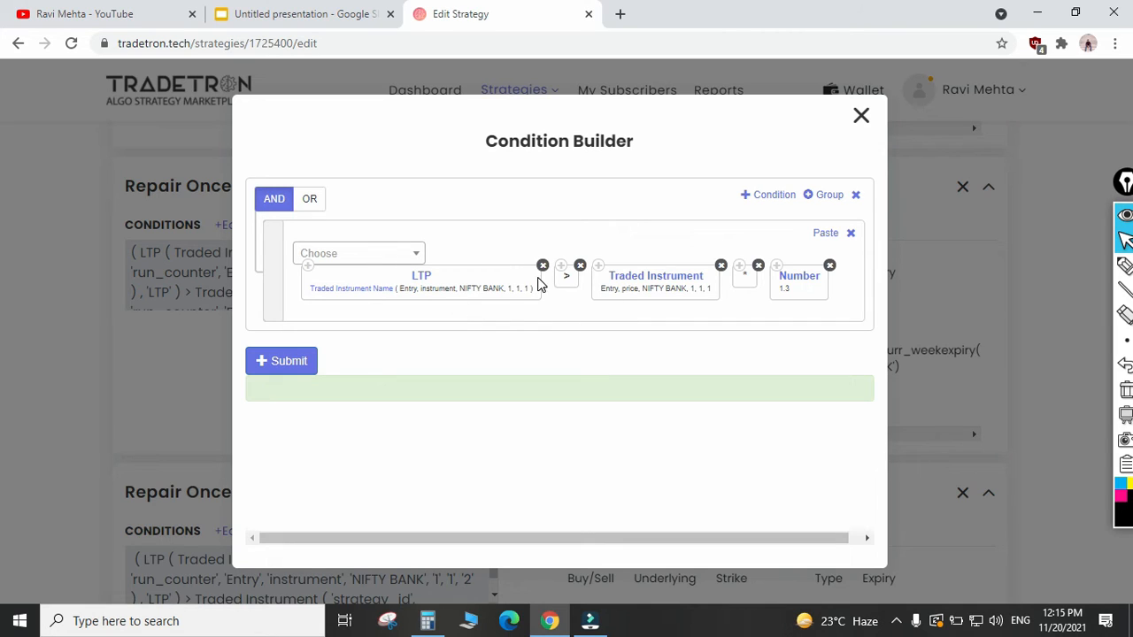
pyautogui.click(401, 253)
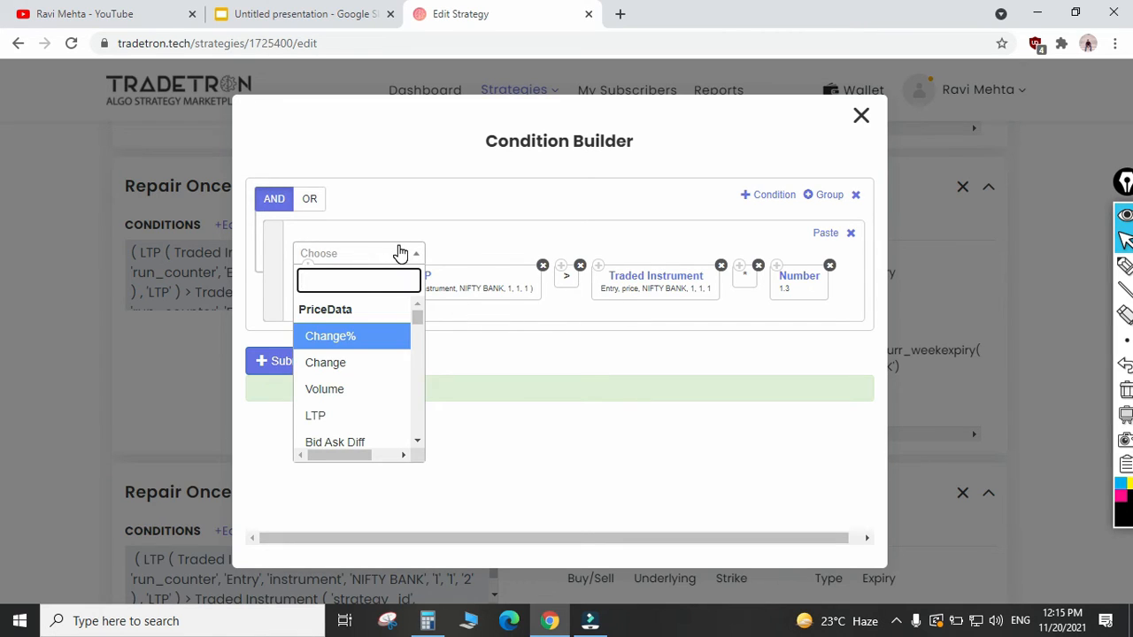
pyautogui.write('<')
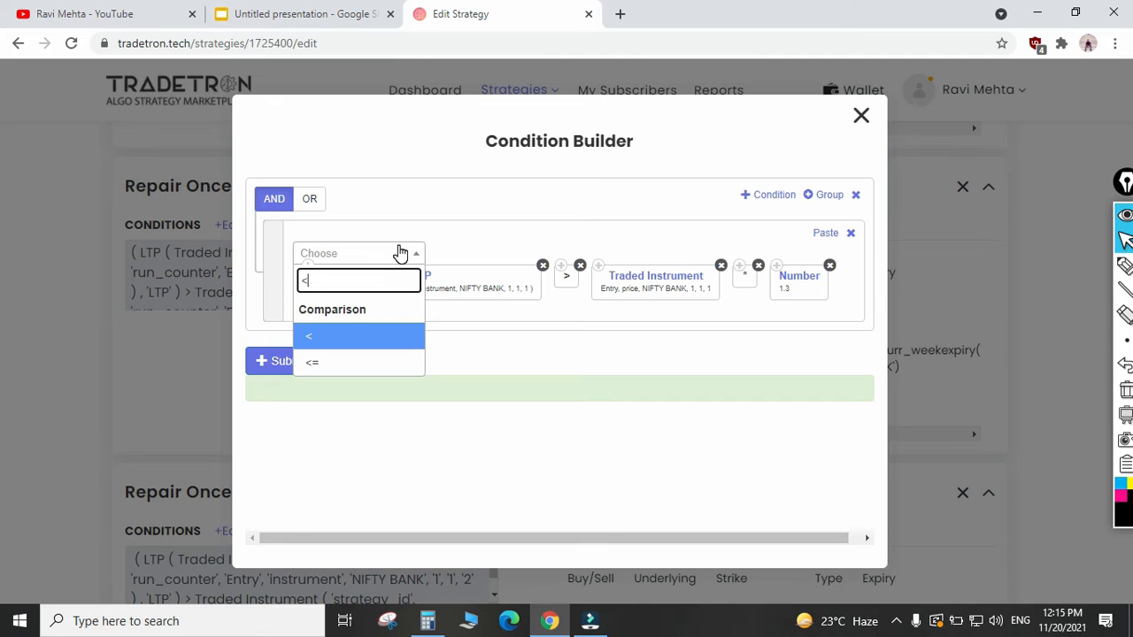
pyautogui.click(741, 350)
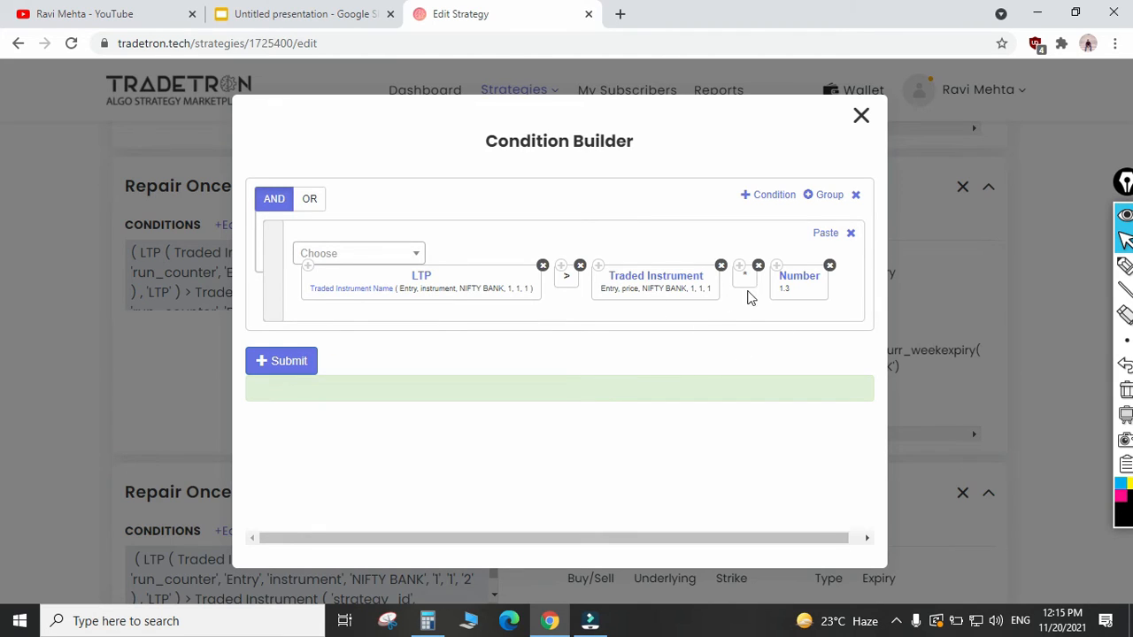
# - Switch to Calculator, work out 100 × 0.7, and close it
pyautogui.click(438, 625)
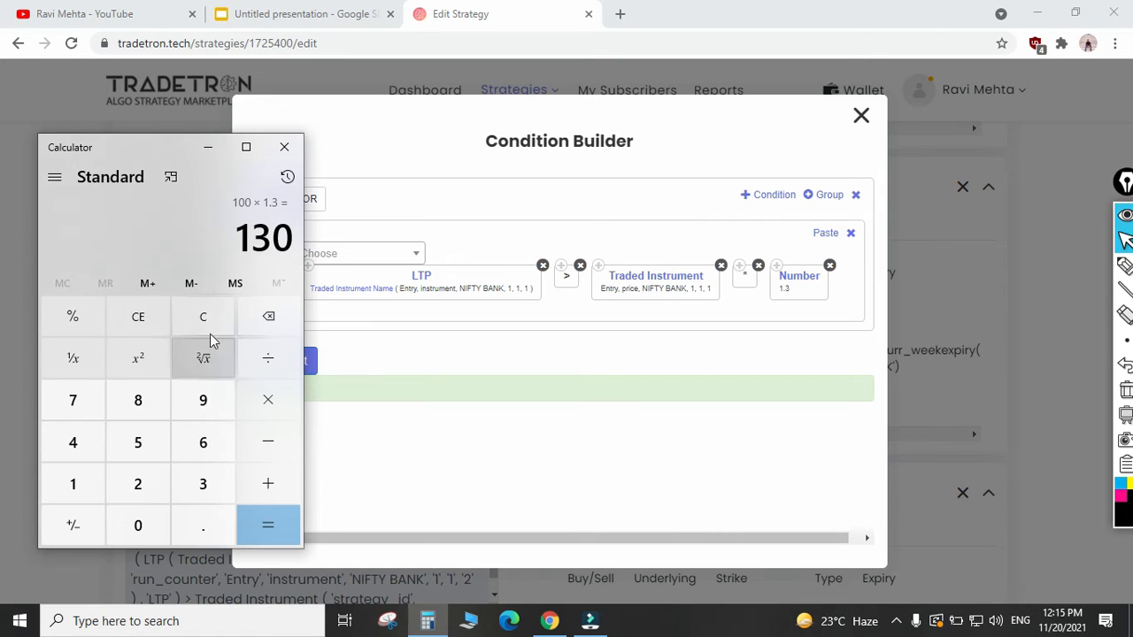
pyautogui.click(204, 326)
pyautogui.write('100')
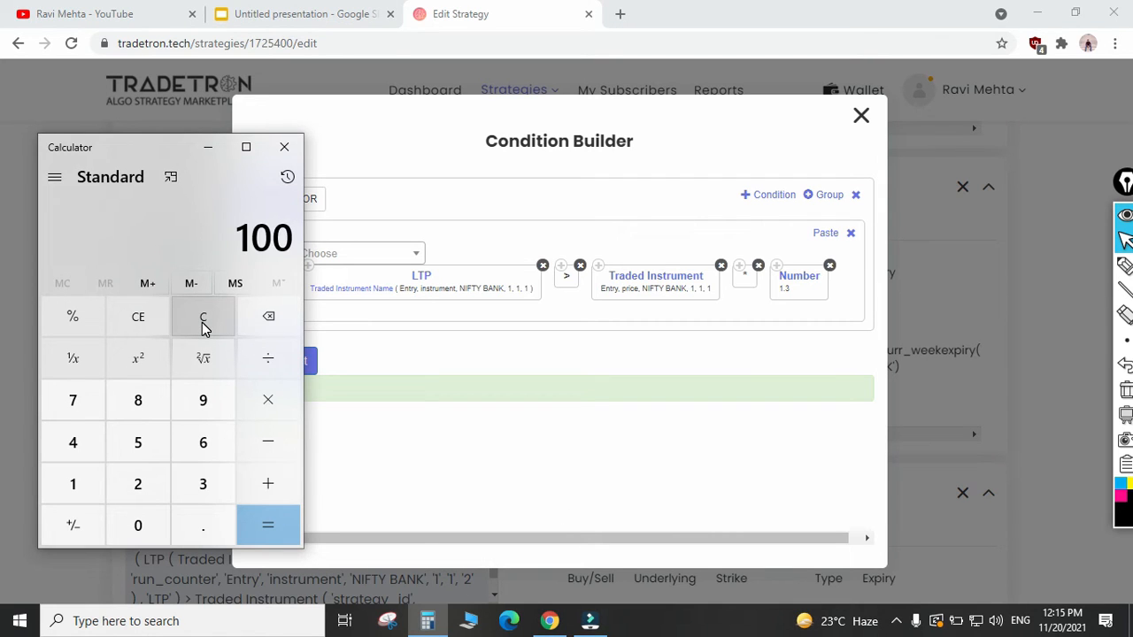
pyautogui.write('*0.7')
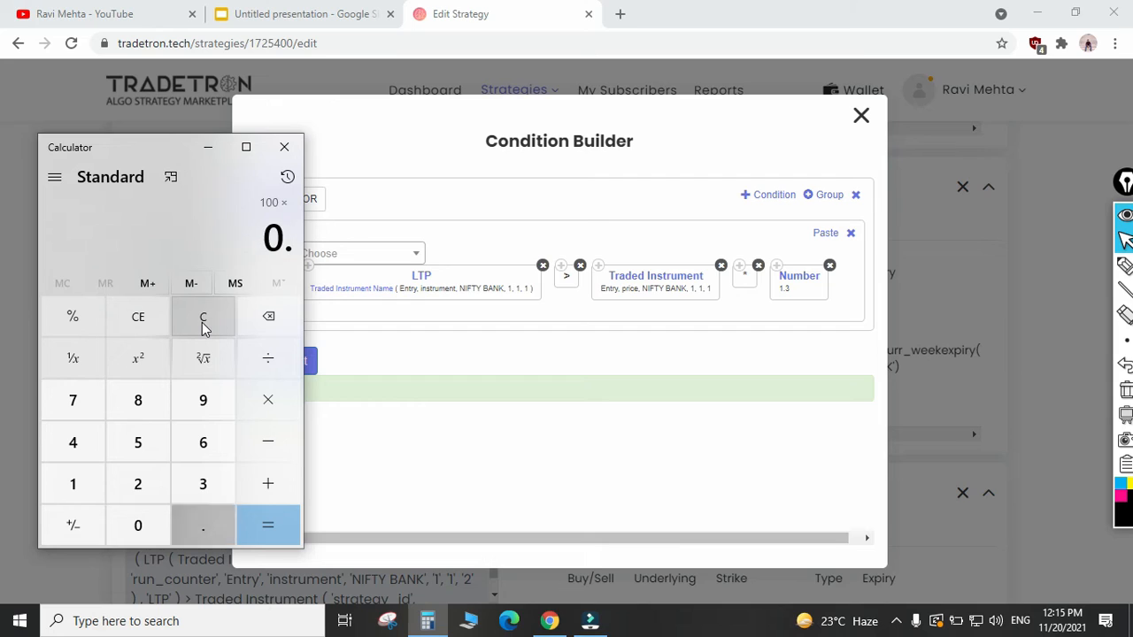
pyautogui.press('Return')
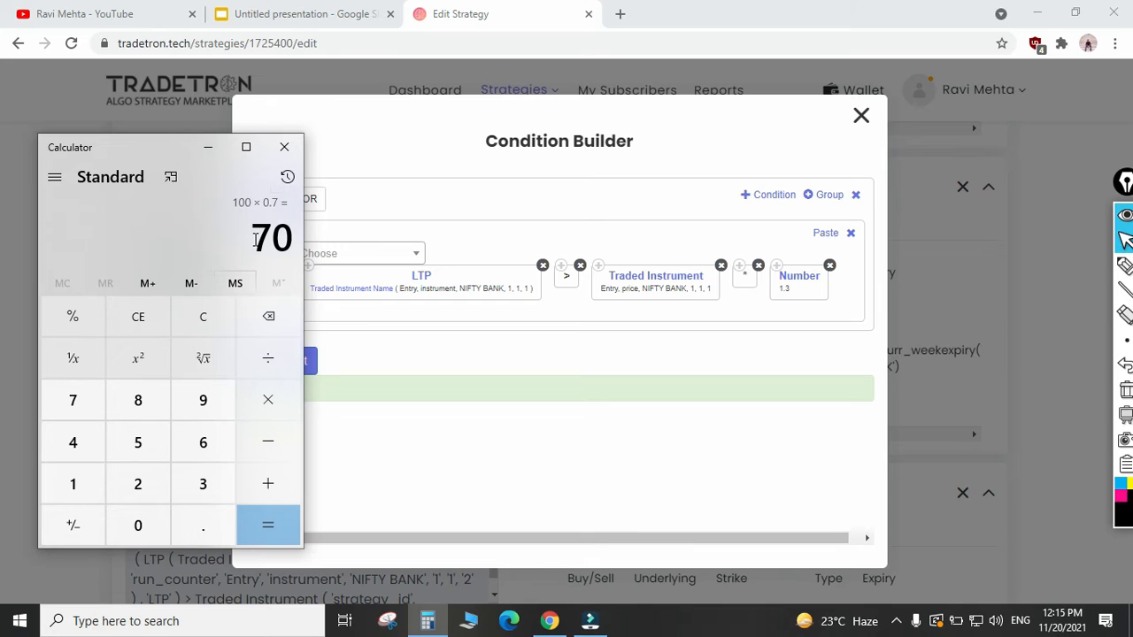
pyautogui.click(284, 147)
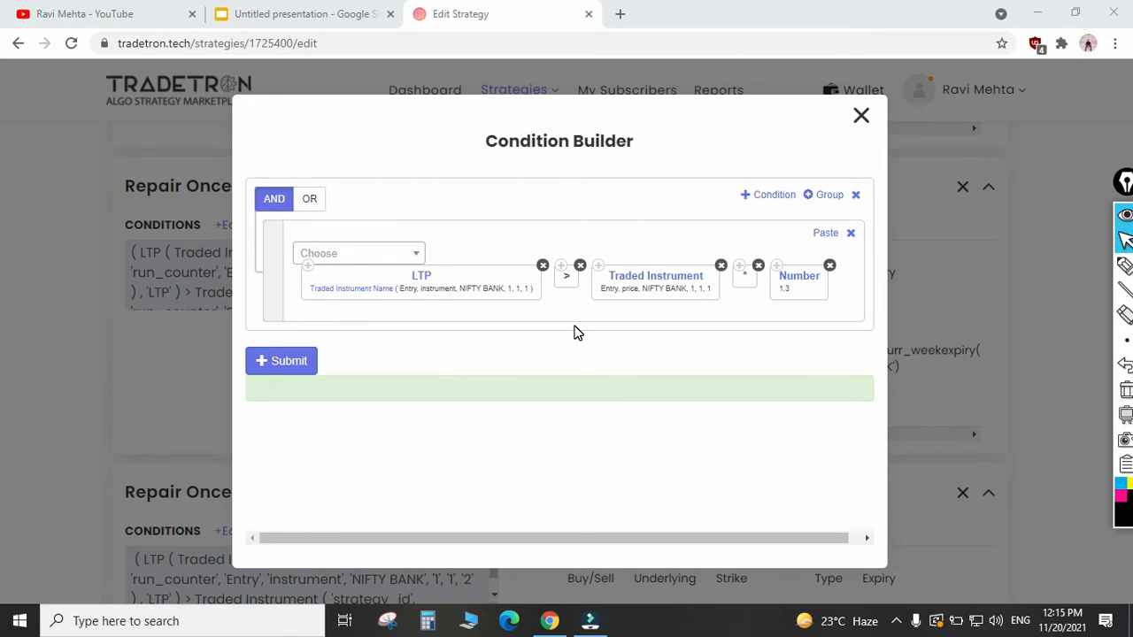
# - Close the Condition Builder without submitting changes and review the sold call and put legs in Entry
pyautogui.click(860, 116)
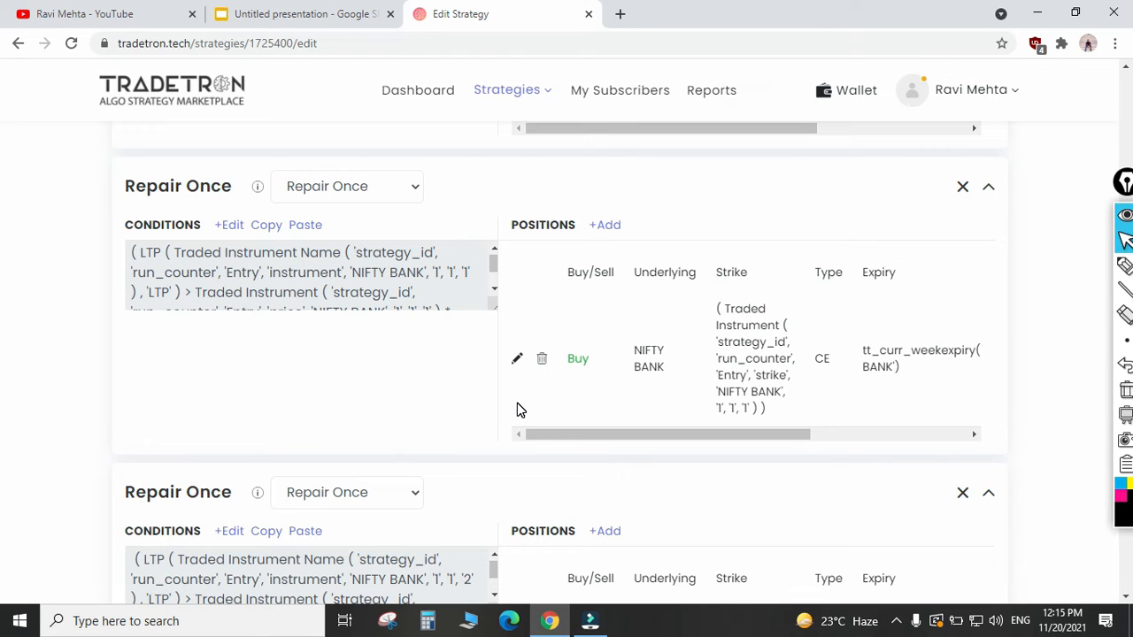
pyautogui.scroll(10, 519, 409)
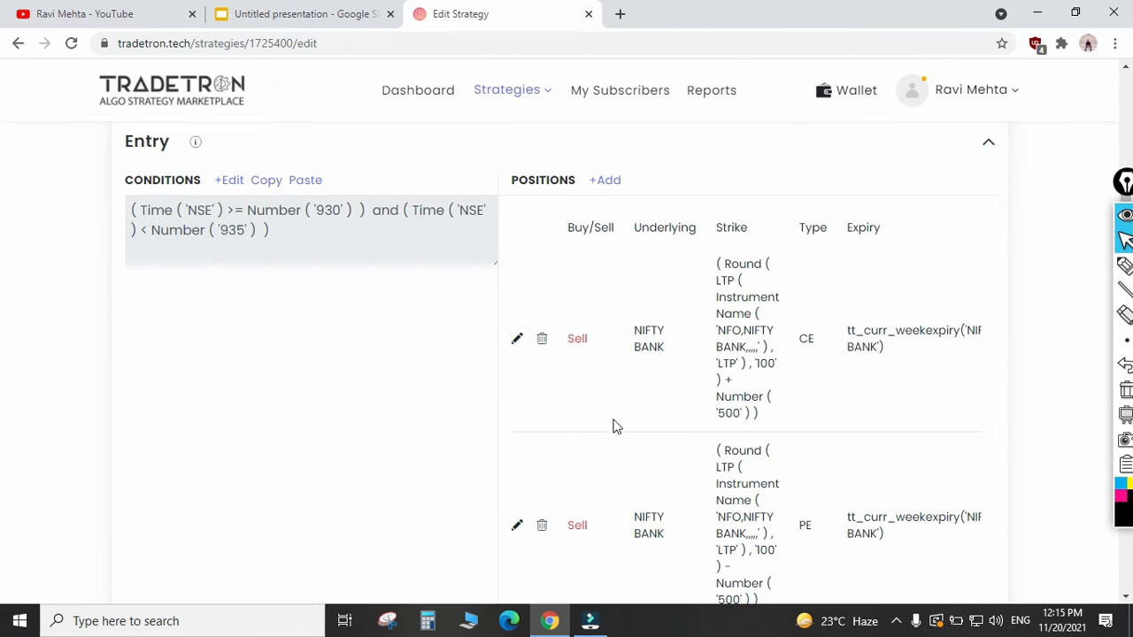
pyautogui.scroll(-2, 614, 425)
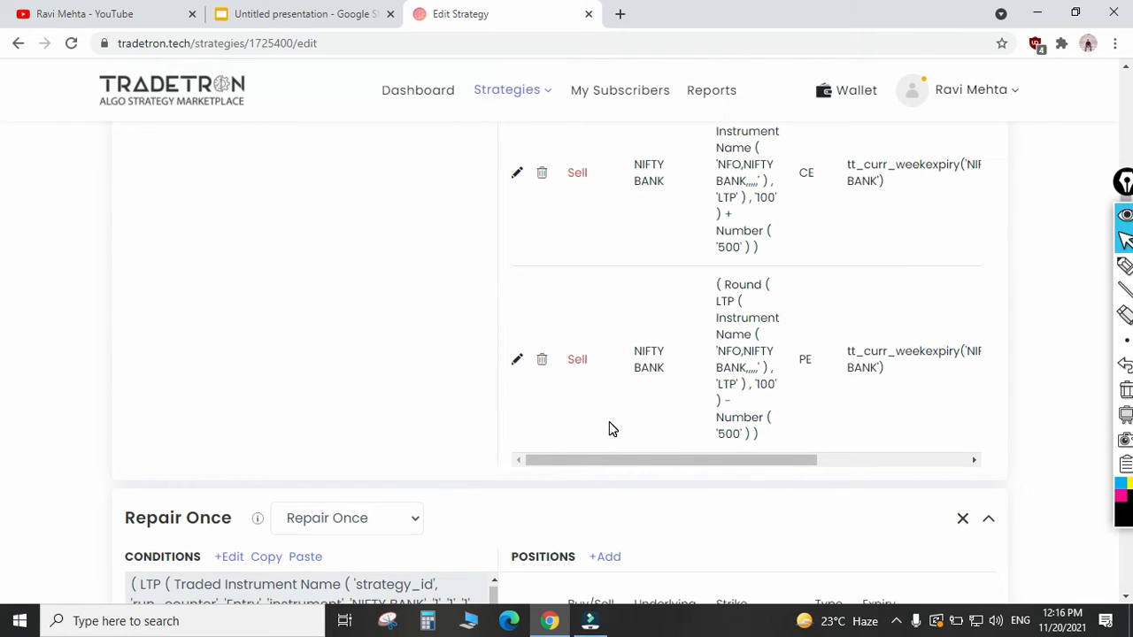
# - In the first Repair Once condition, remove the * operator and Number 1.3, and append a + operator after Traded Instrument
pyautogui.scroll(-3, 609, 430)
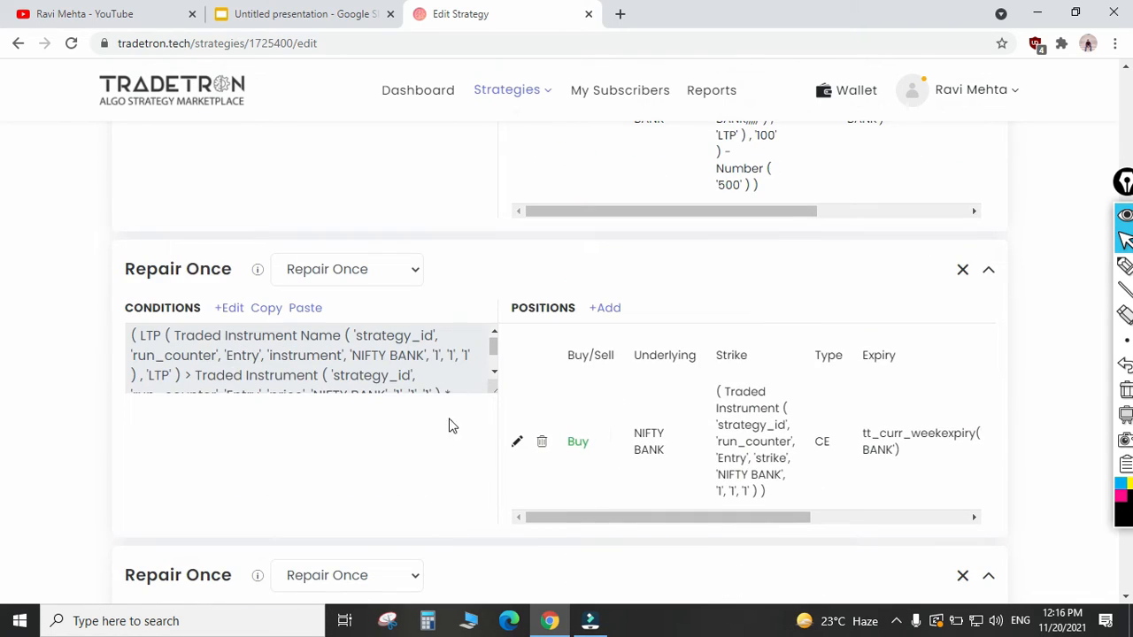
pyautogui.click(226, 308)
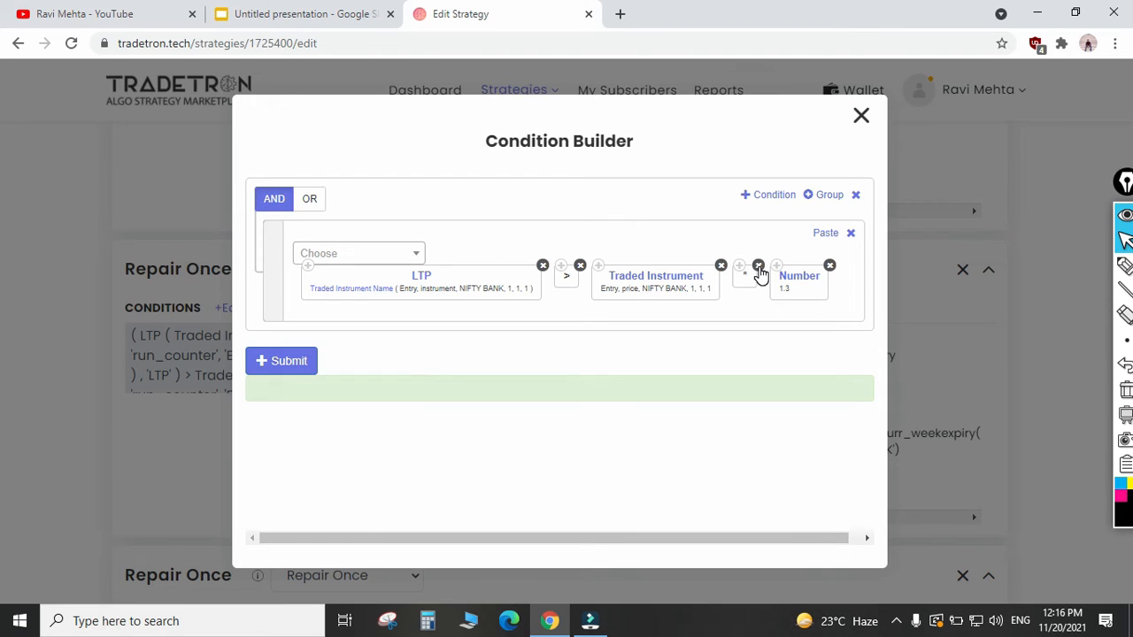
pyautogui.click(758, 267)
pyautogui.click(792, 267)
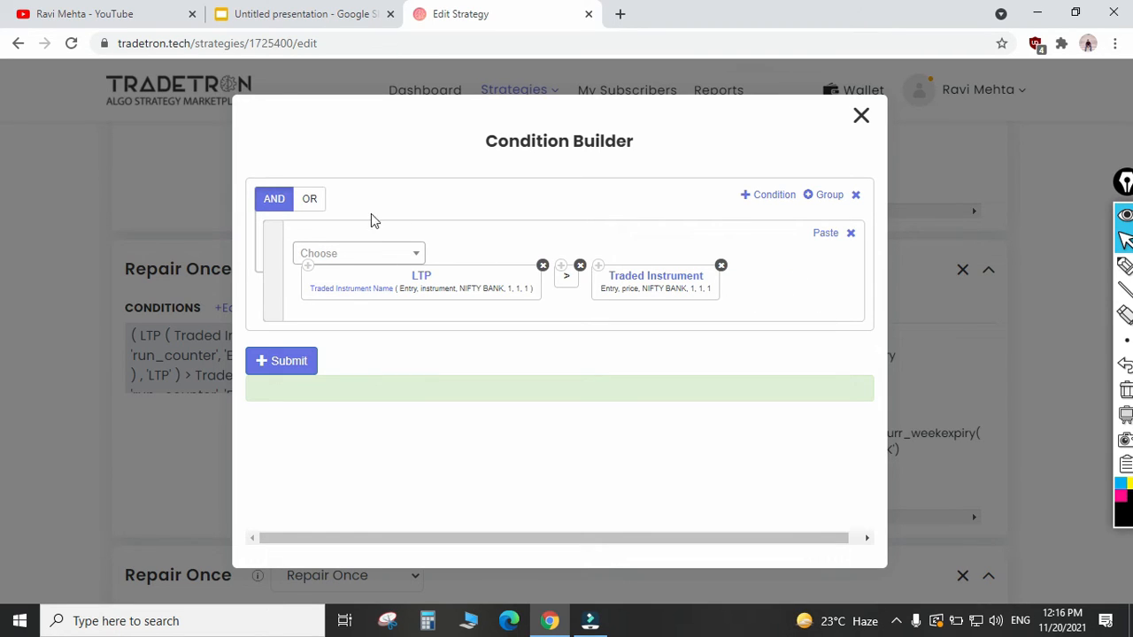
pyautogui.click(377, 257)
pyautogui.write('+')
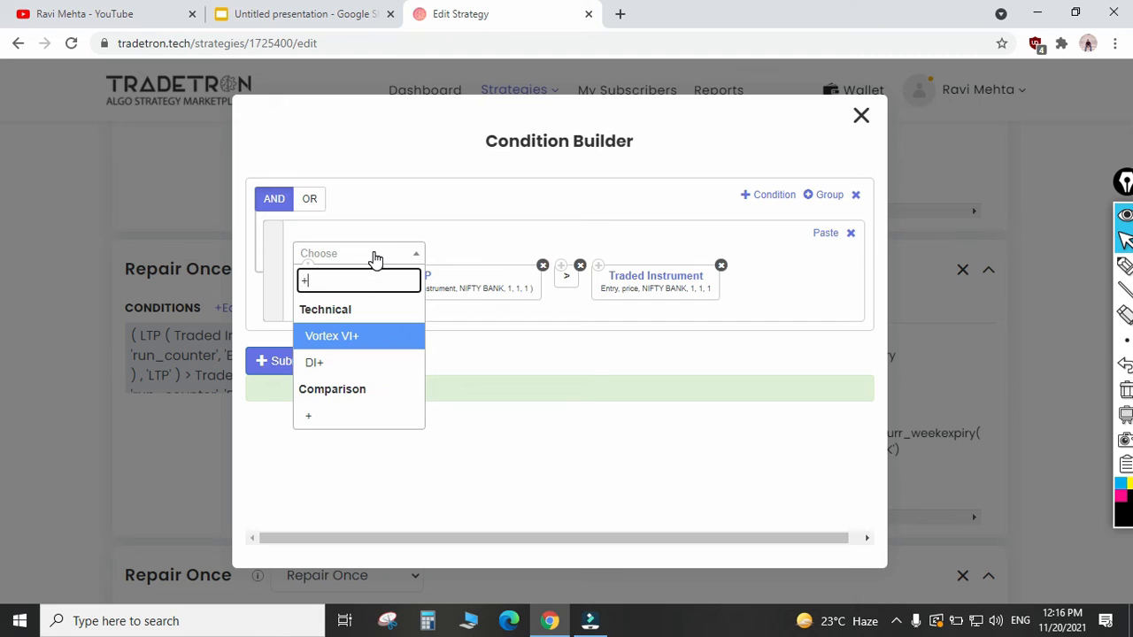
pyautogui.press('Down')
pyautogui.press('Down')
pyautogui.press('Return')
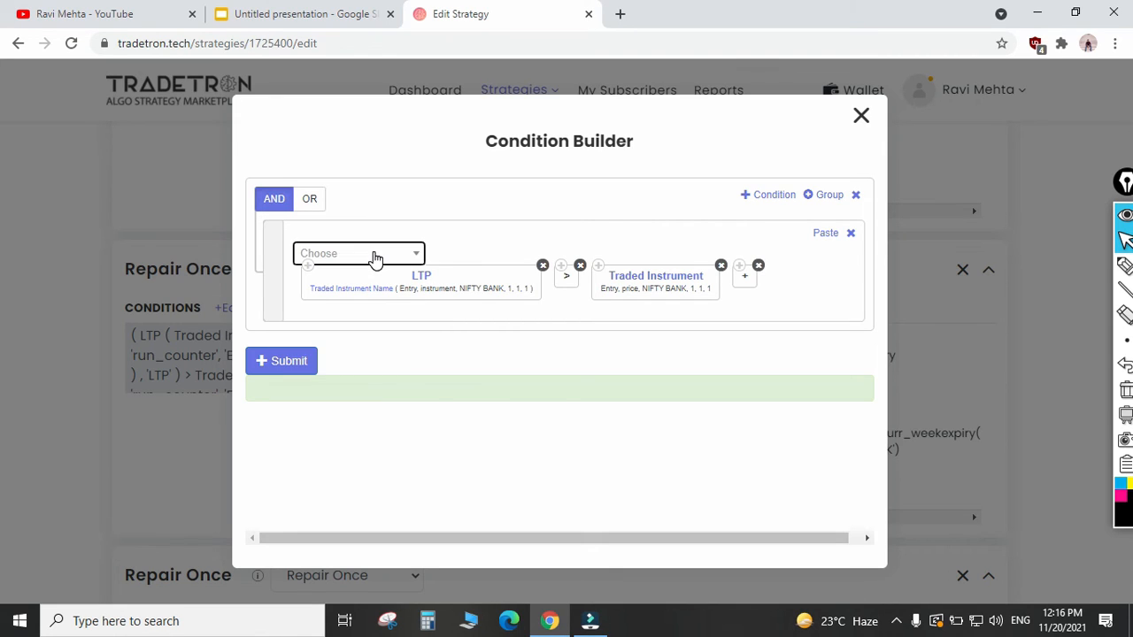
# - Add a Number keyword with value 25 after the + operator, then submit the condition and close the Condition Builder
pyautogui.click(377, 257)
pyautogui.write('num')
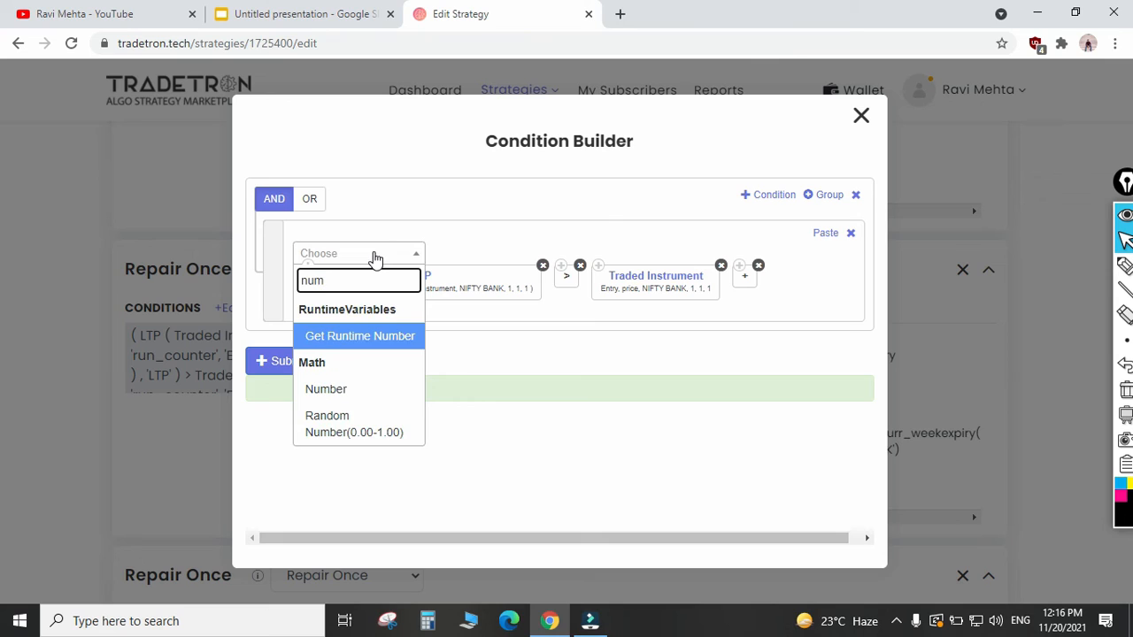
pyautogui.press('Down')
pyautogui.press('Return')
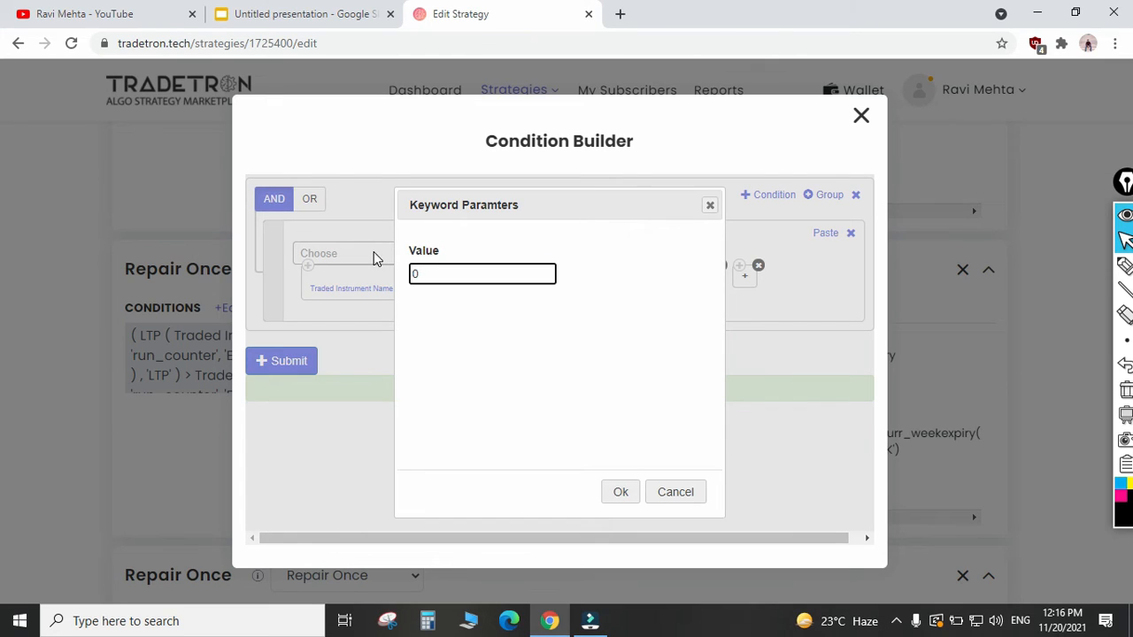
pyautogui.write('25')
pyautogui.press('Tab')
pyautogui.press('Return')
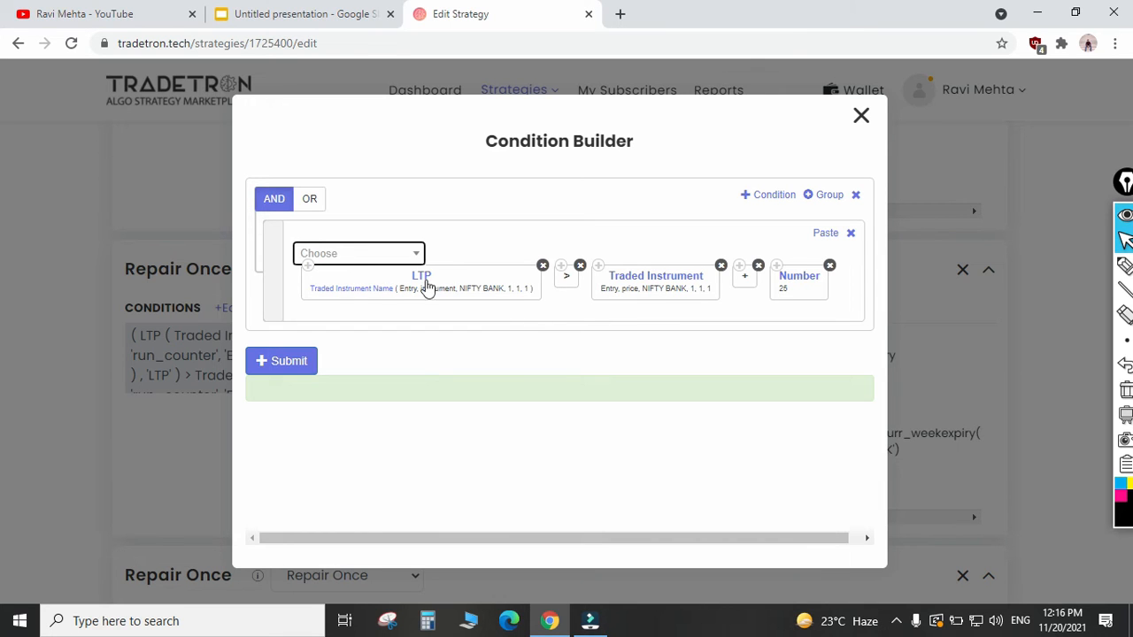
pyautogui.click(294, 361)
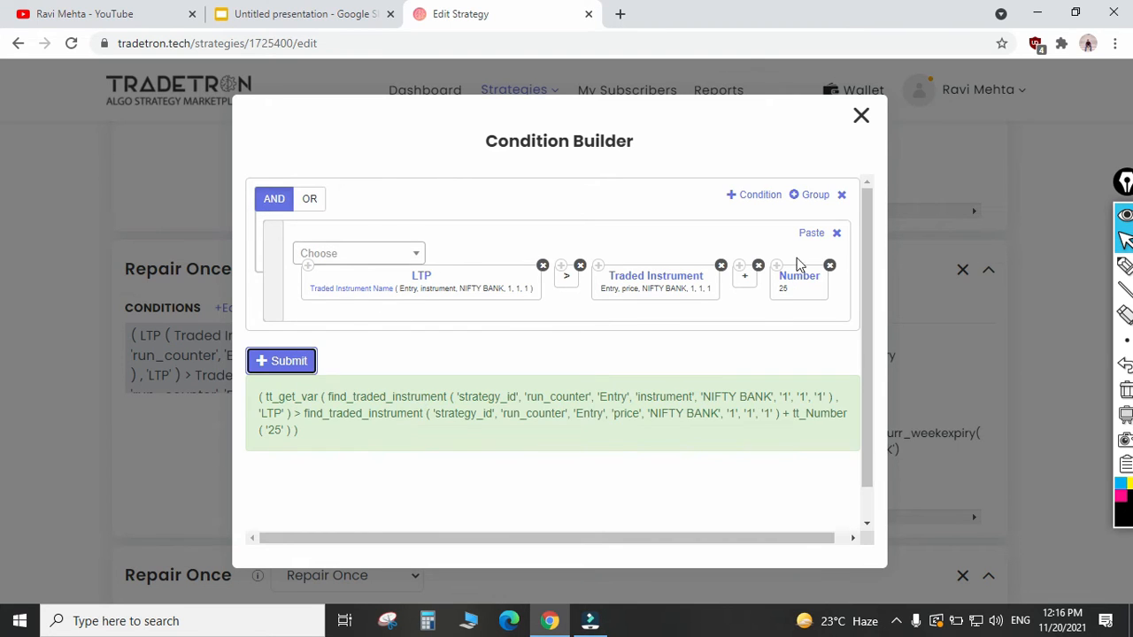
pyautogui.click(860, 117)
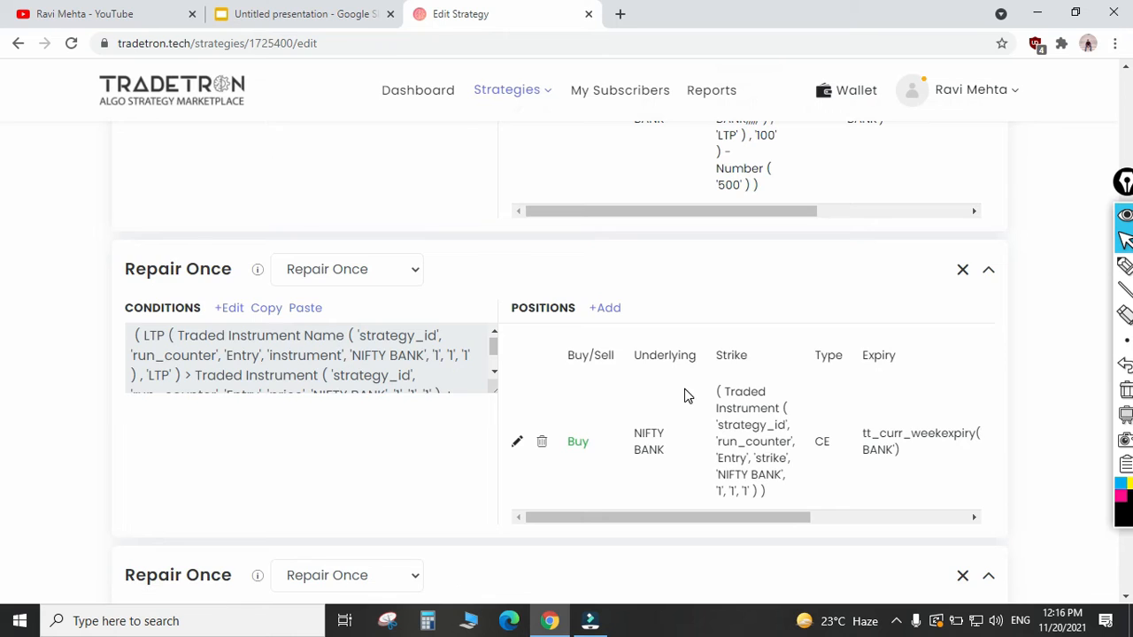
# - In the second Repair Once condition, replace the * operator with + between Traded Instrument and Number
pyautogui.scroll(-2, 684, 395)
pyautogui.scroll(6, 594, 348)
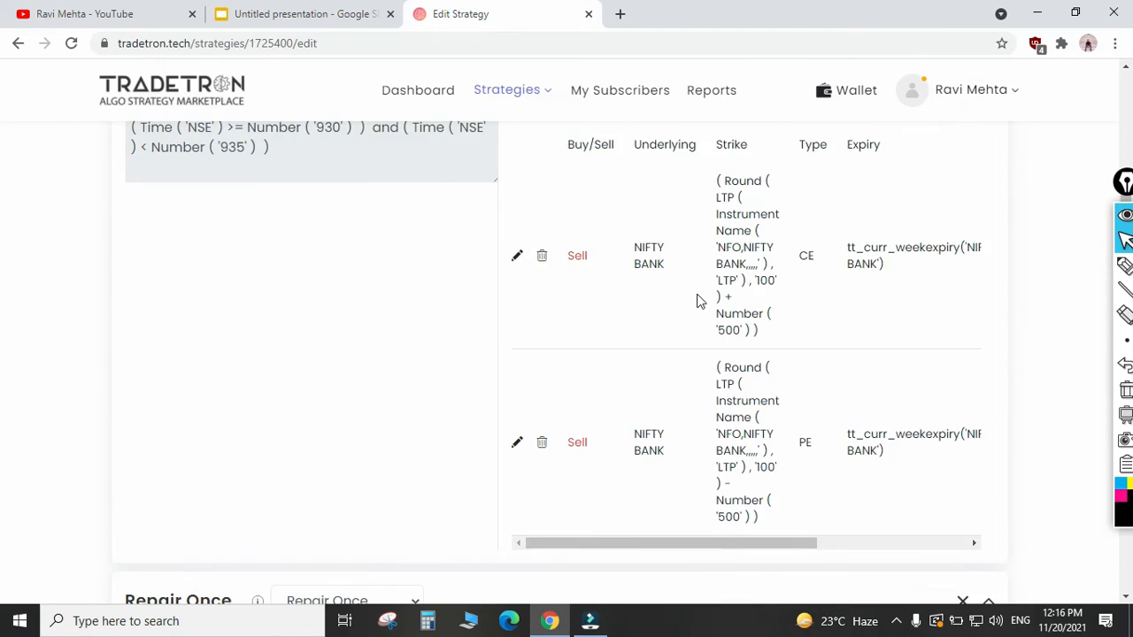
pyautogui.scroll(-6, 696, 301)
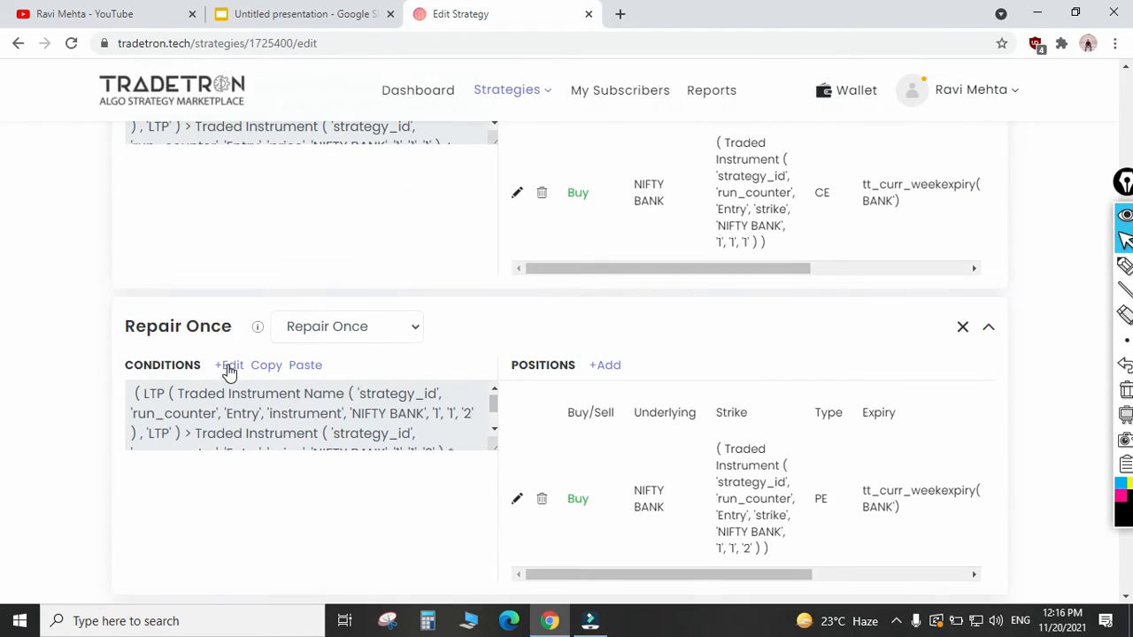
pyautogui.click(228, 366)
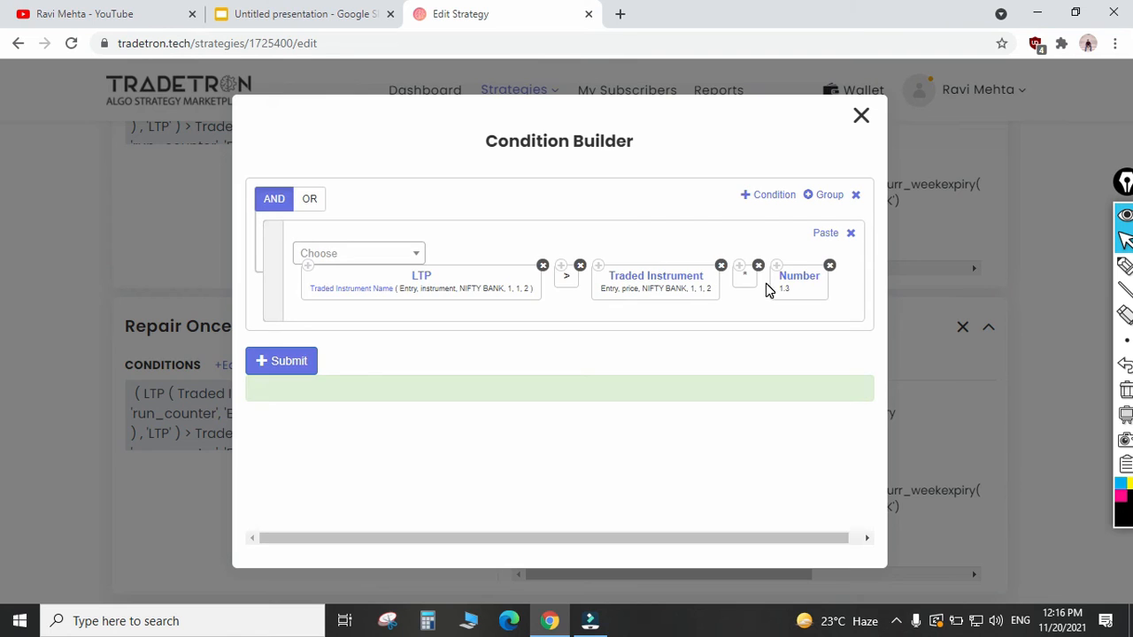
pyautogui.click(400, 257)
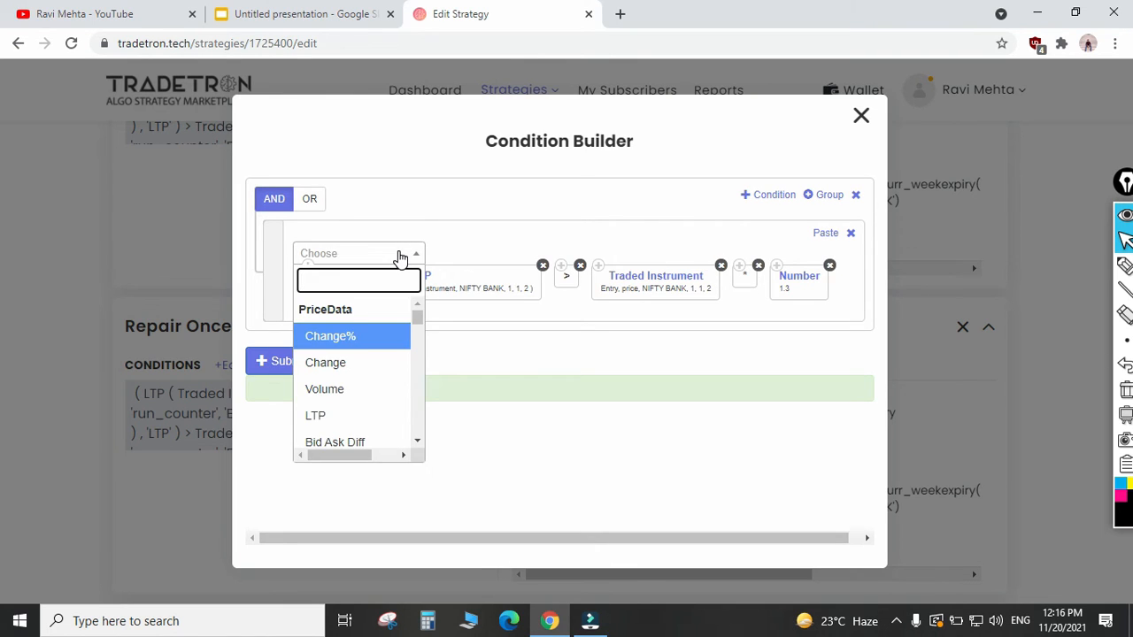
pyautogui.write('+')
pyautogui.press('Down')
pyautogui.press('Down')
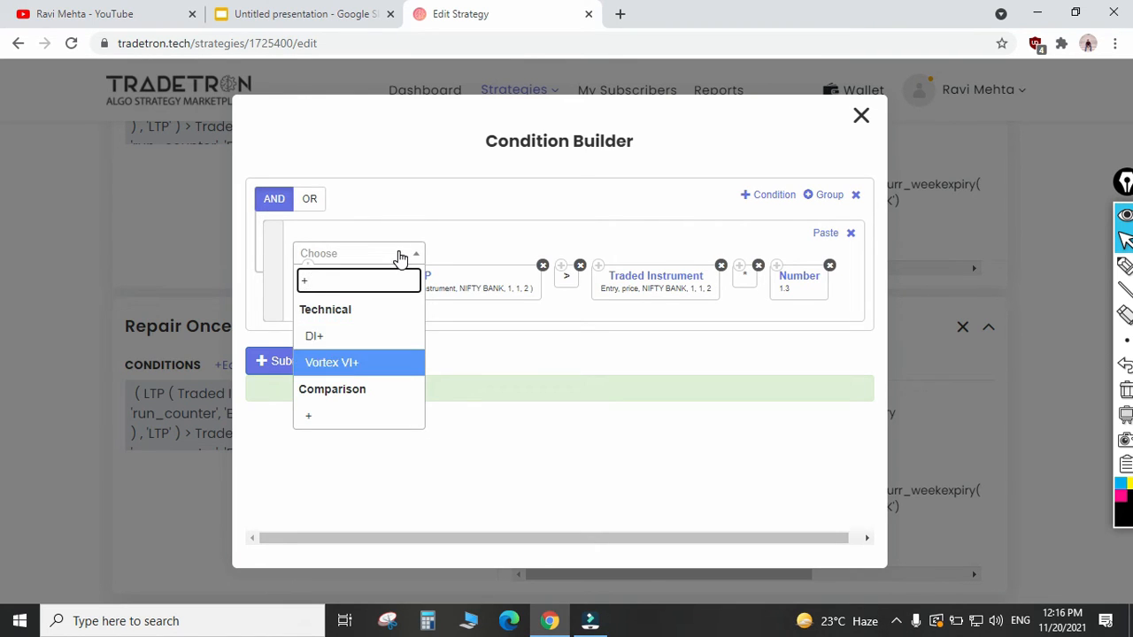
pyautogui.press('Return')
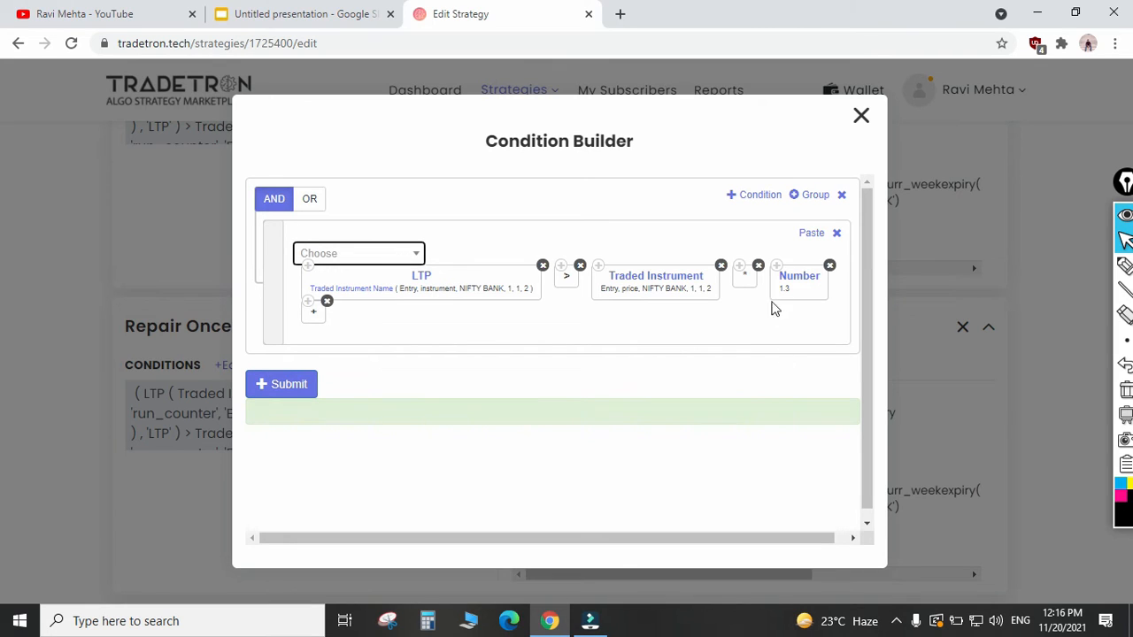
pyautogui.click(757, 266)
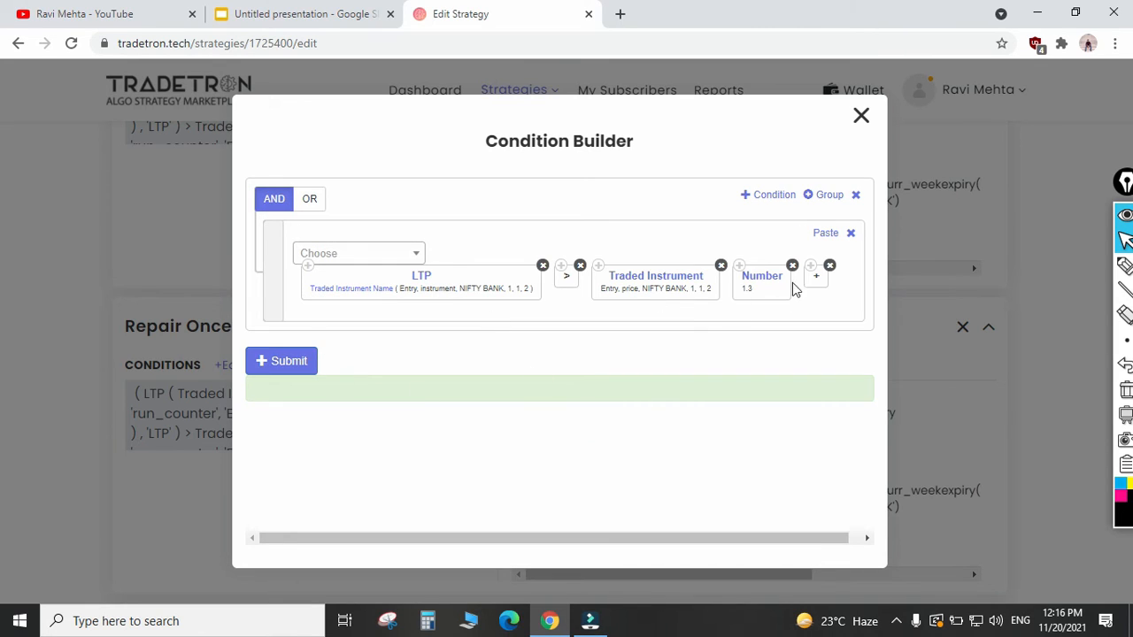
pyautogui.click(829, 265)
pyautogui.moveTo(774, 275); pyautogui.dragTo(740, 281)
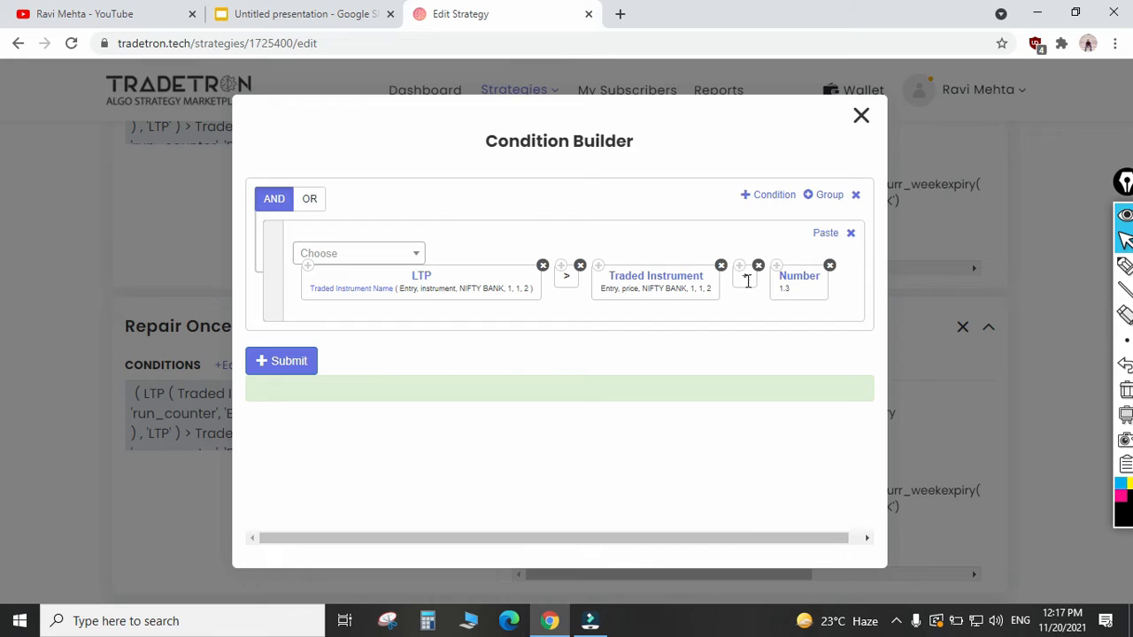
# - Set the Number value in the second Repair Once condition to 25, submit it, and close the Condition Builder
pyautogui.click(804, 277)
pyautogui.doubleClick(461, 275)
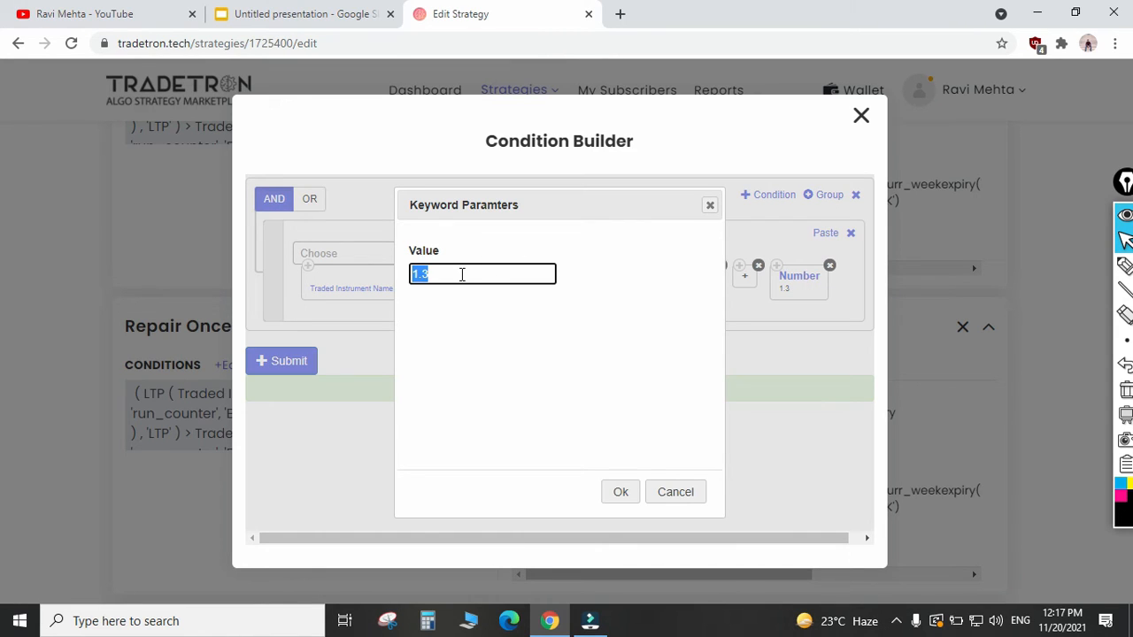
pyautogui.write('25')
pyautogui.press('Return')
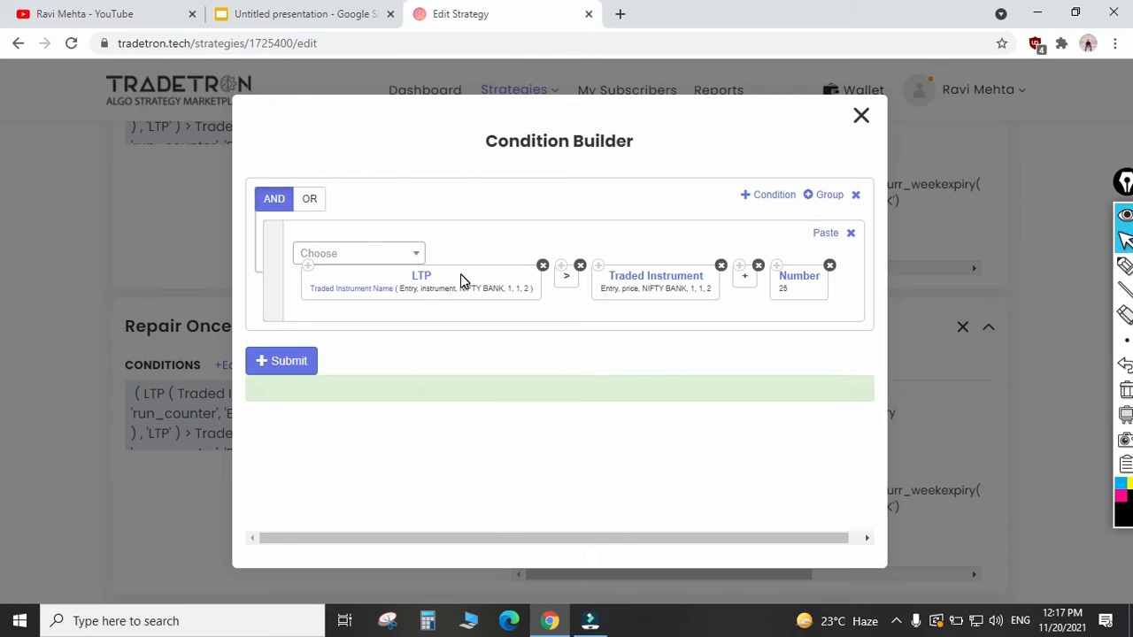
pyautogui.click(265, 361)
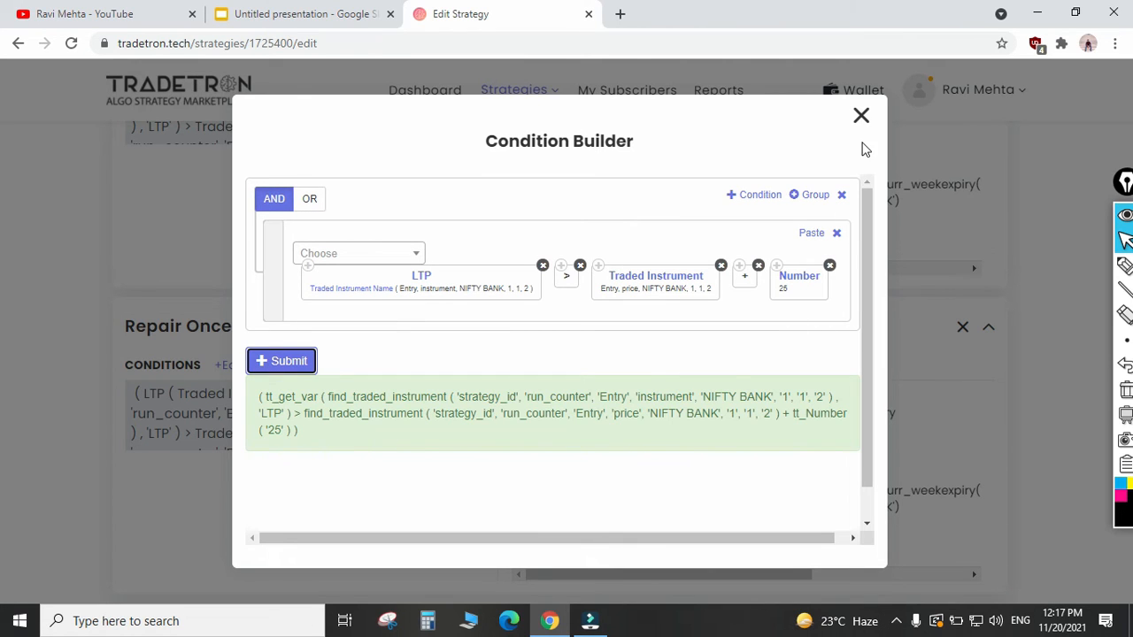
pyautogui.click(861, 115)
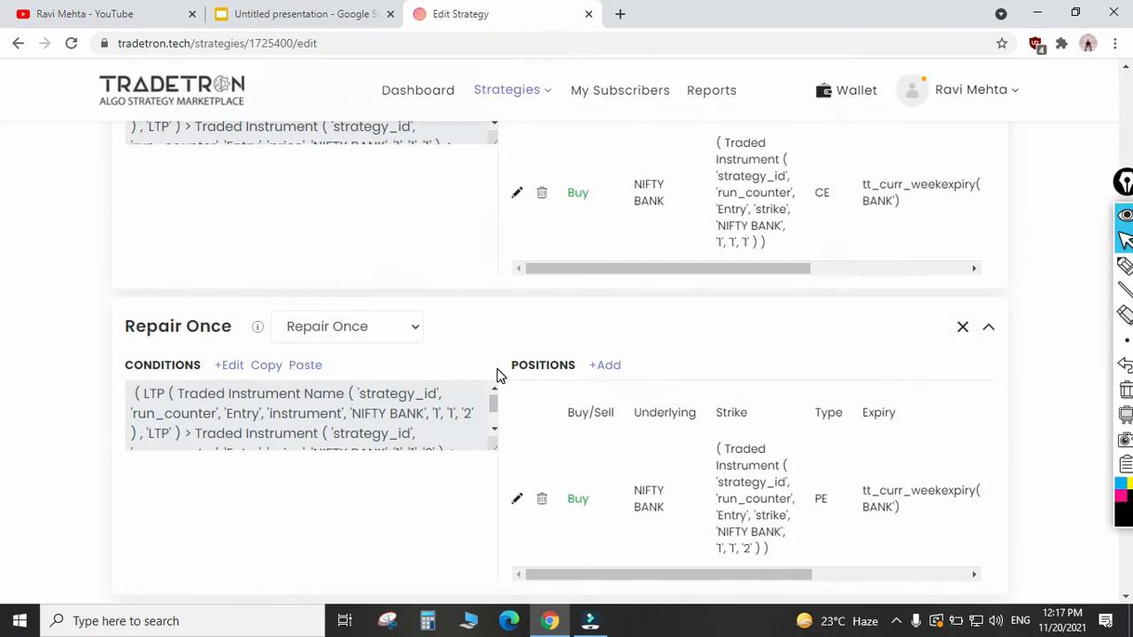
# - Review the Universal Exit and Repair Once conditions, then switch to Google Slides and read the Stoploss types slide
pyautogui.scroll(-4, 485, 389)
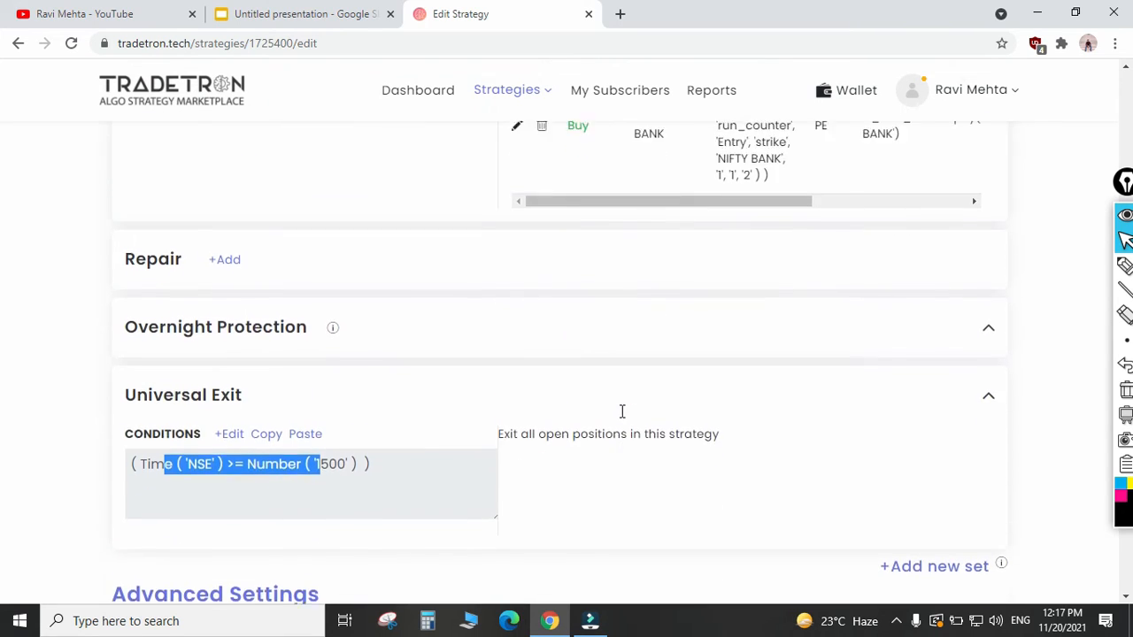
pyautogui.scroll(2, 610, 442)
pyautogui.scroll(5, 496, 483)
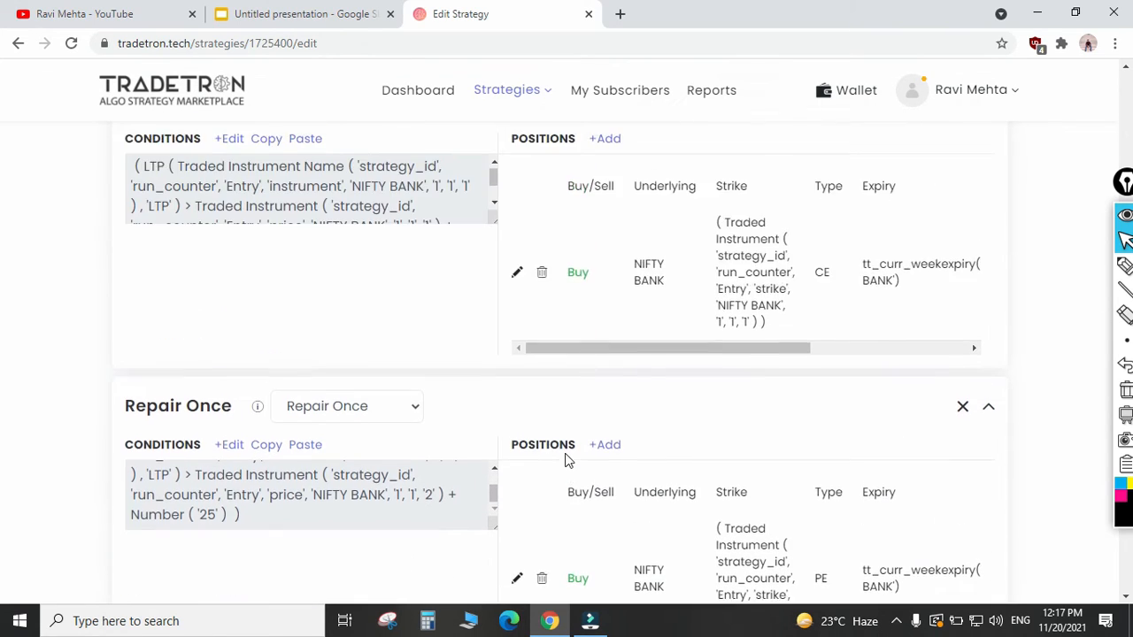
pyautogui.scroll(3, 539, 354)
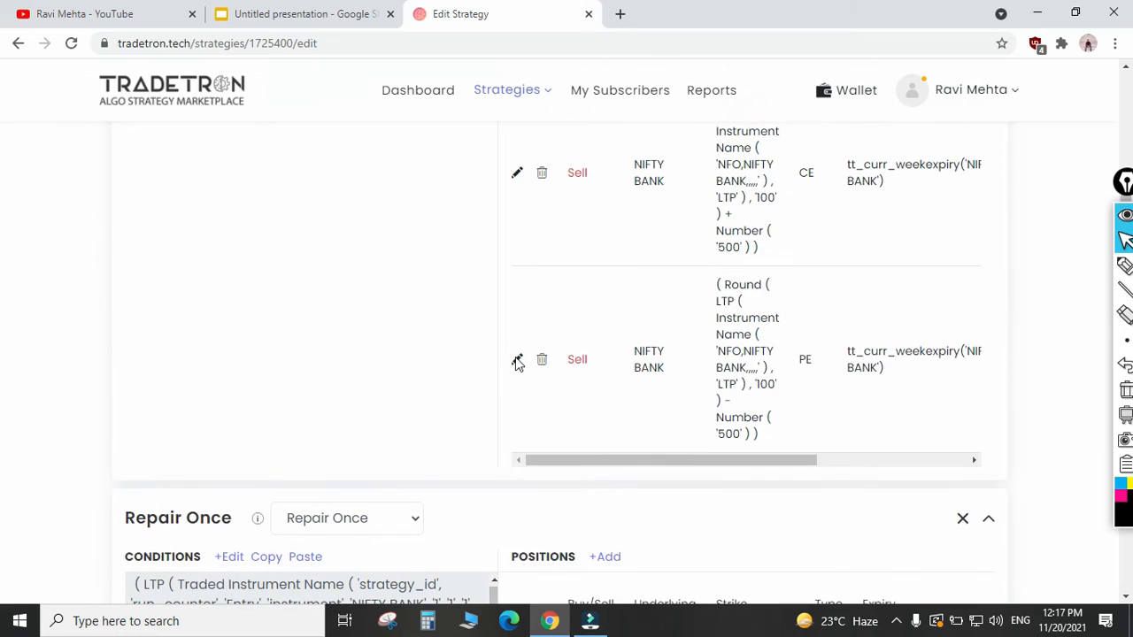
pyautogui.click(306, 13)
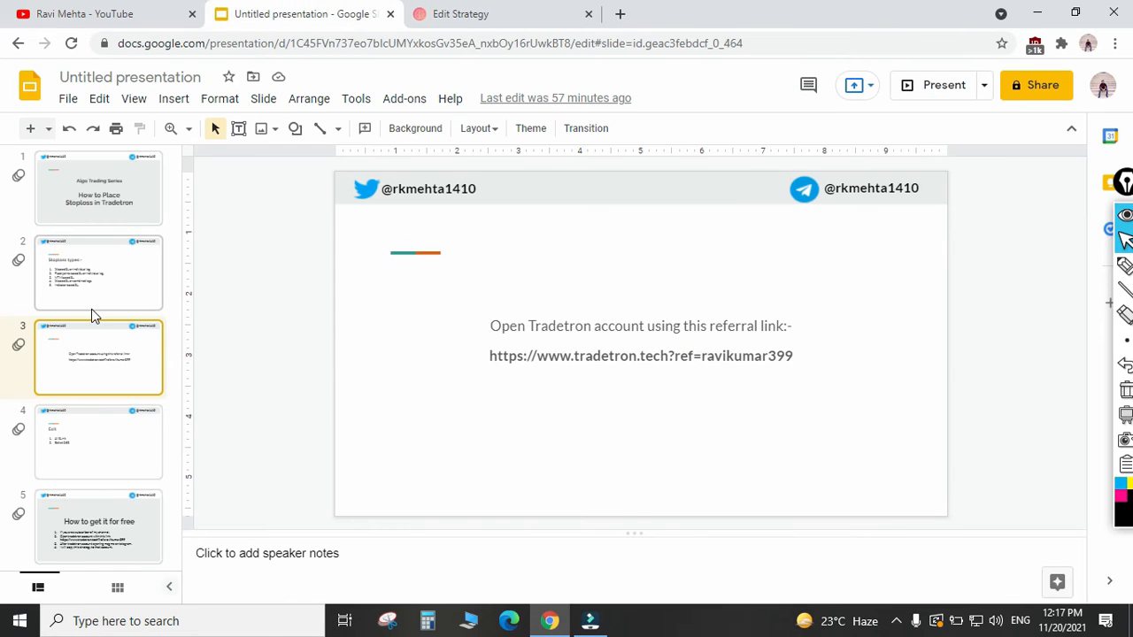
pyautogui.click(95, 308)
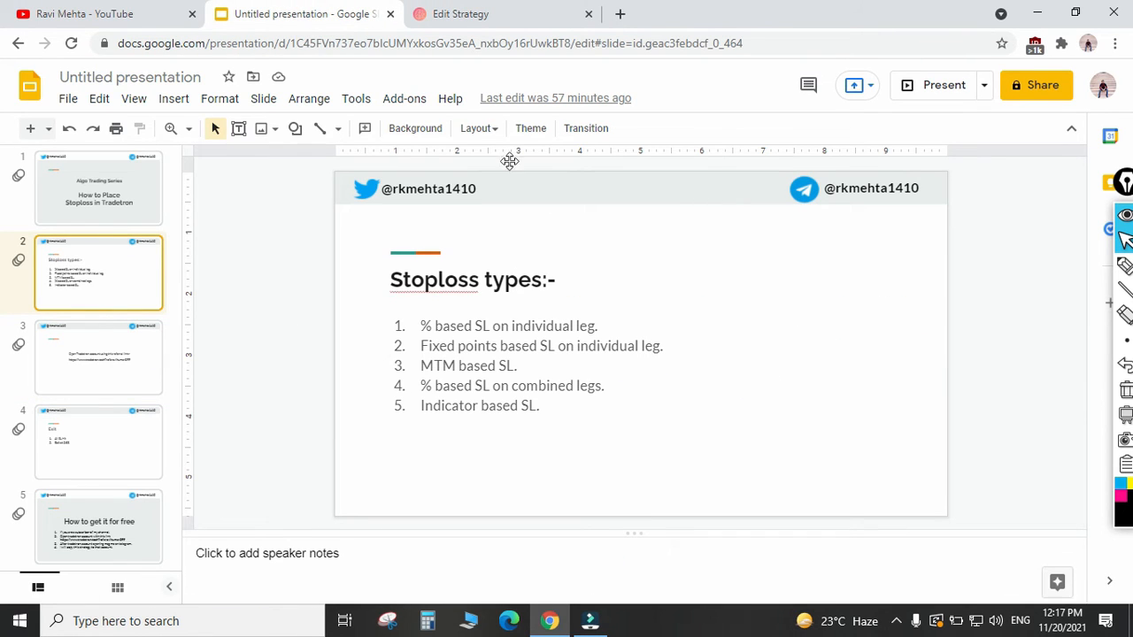
# - Switch back to the Tradetron strategy and delete both Repair Once sets below the Entry section
pyautogui.click(512, 11)
pyautogui.scroll(3, 416, 324)
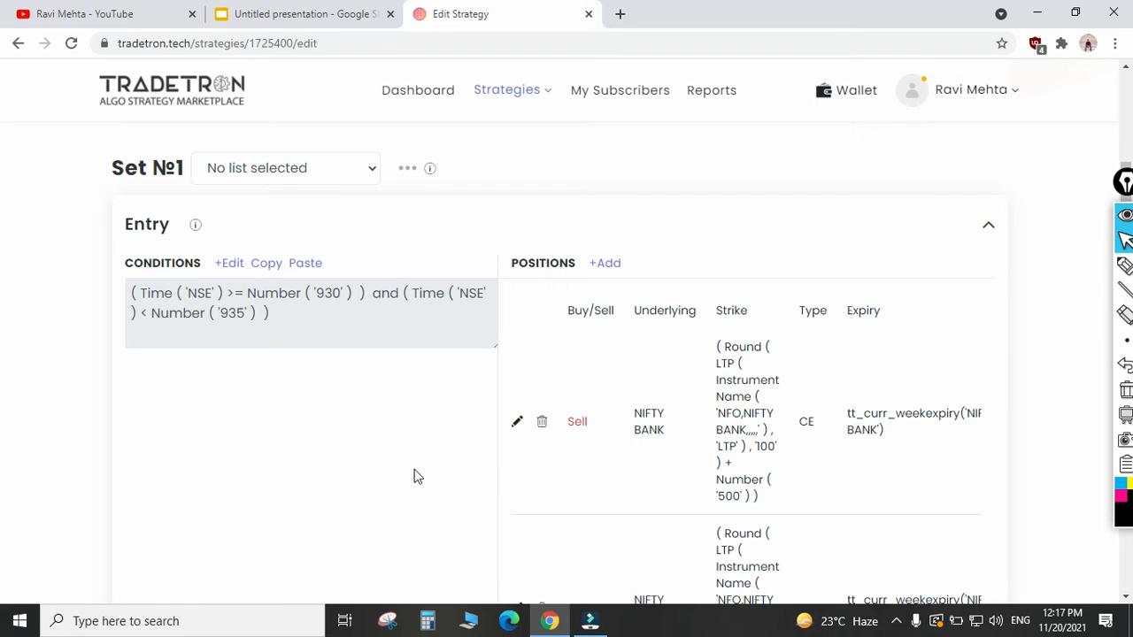
pyautogui.scroll(-3, 545, 376)
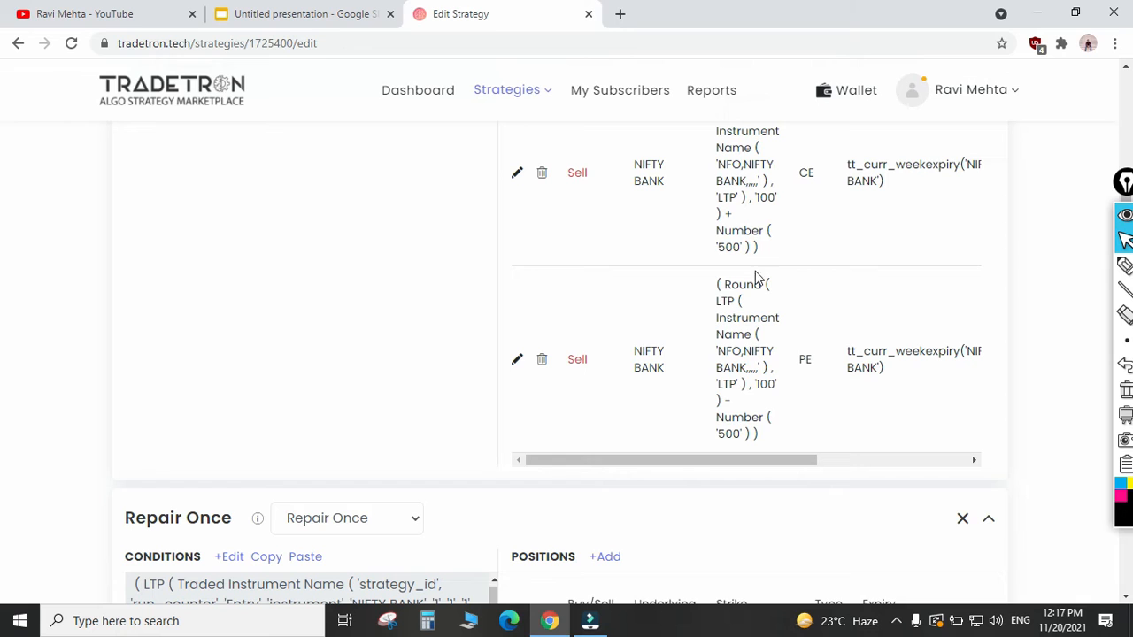
pyautogui.scroll(-2, 431, 361)
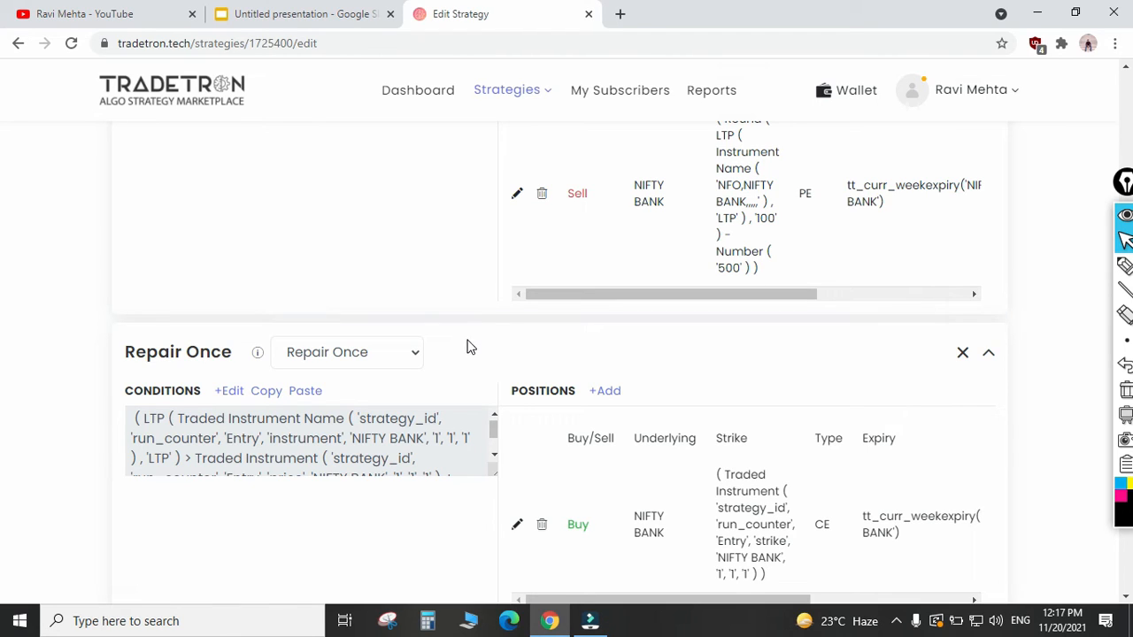
pyautogui.scroll(-5, 747, 399)
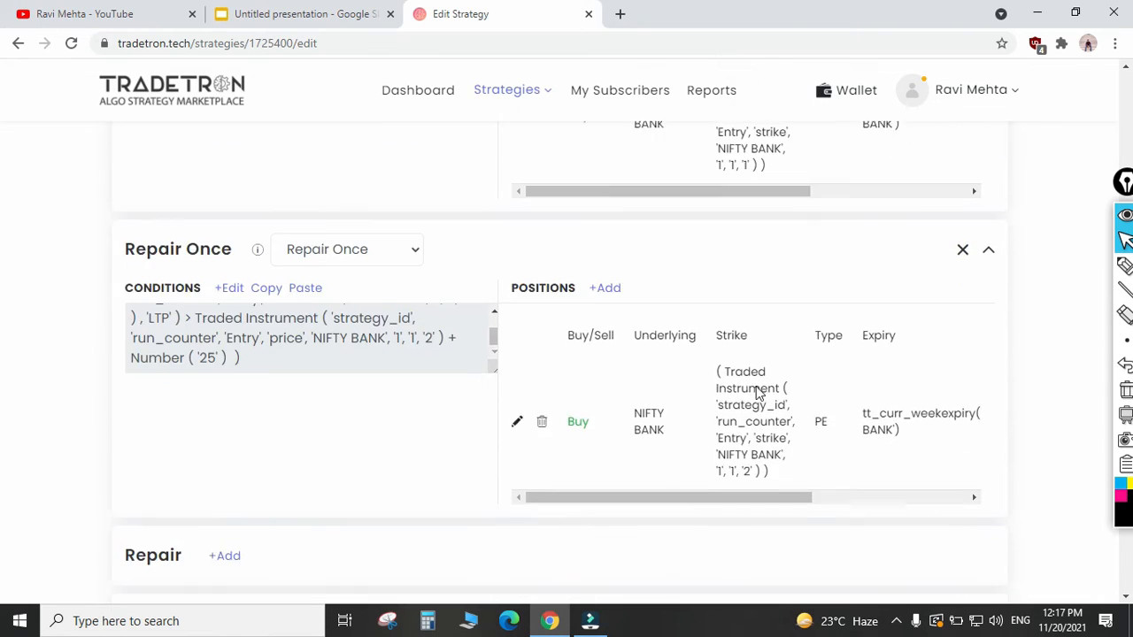
pyautogui.scroll(1, 757, 386)
pyautogui.scroll(2, 757, 386)
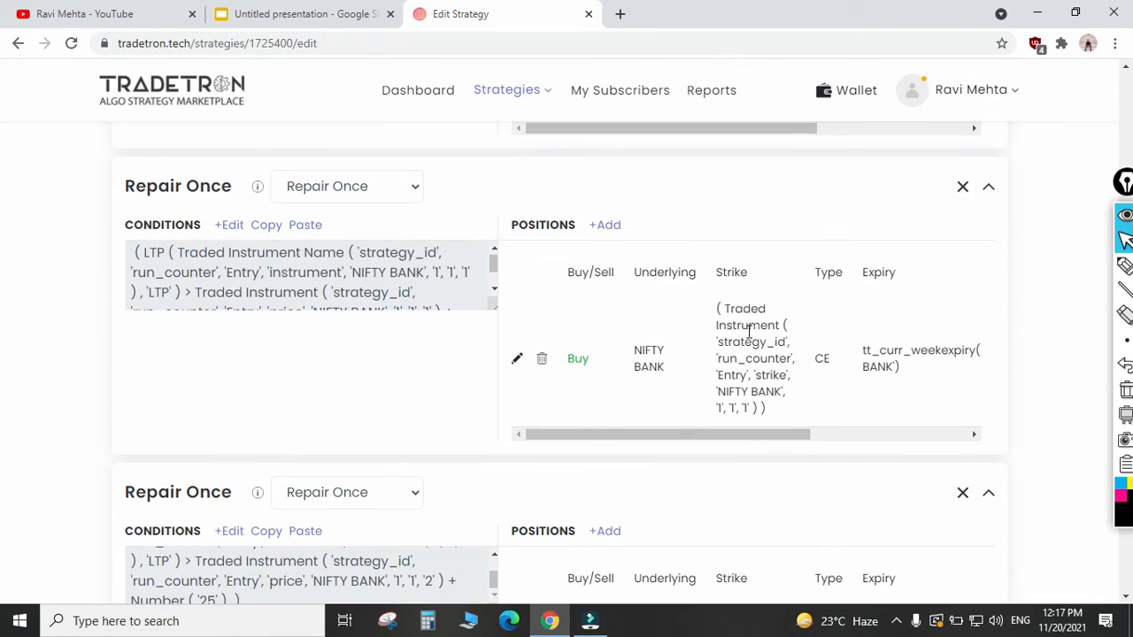
pyautogui.click(965, 193)
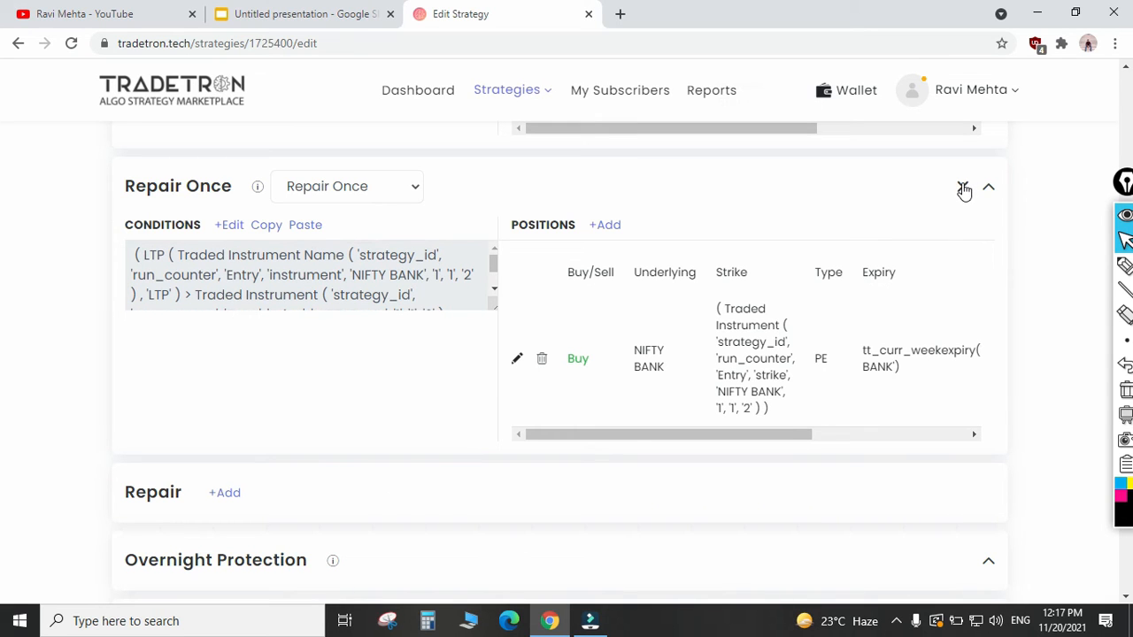
pyautogui.click(964, 189)
pyautogui.scroll(6, 664, 339)
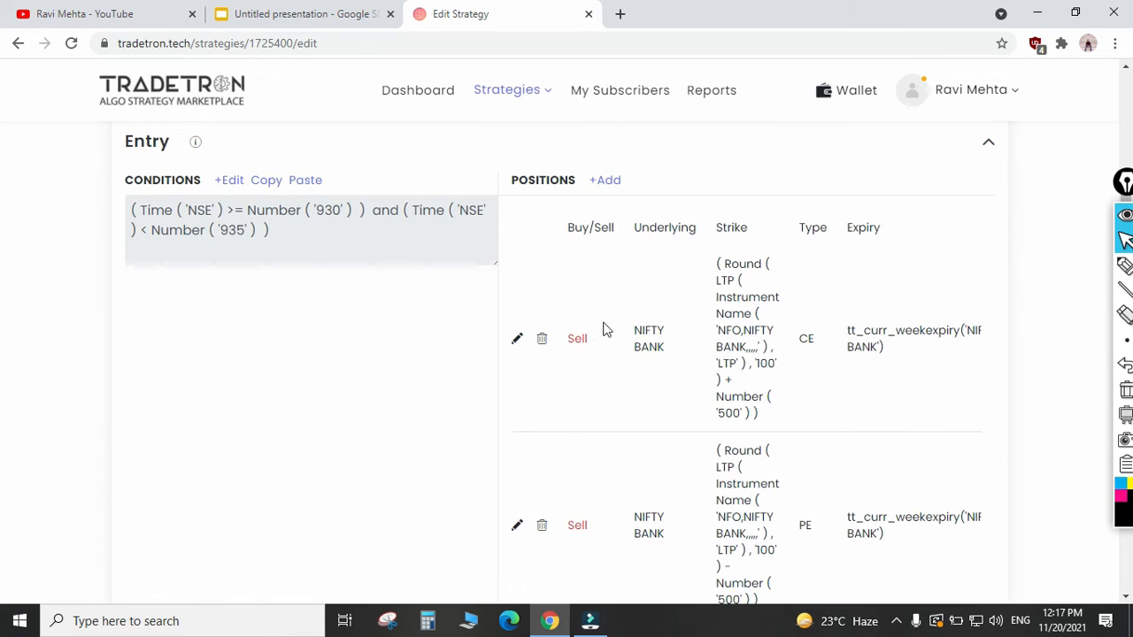
pyautogui.scroll(-3, 748, 372)
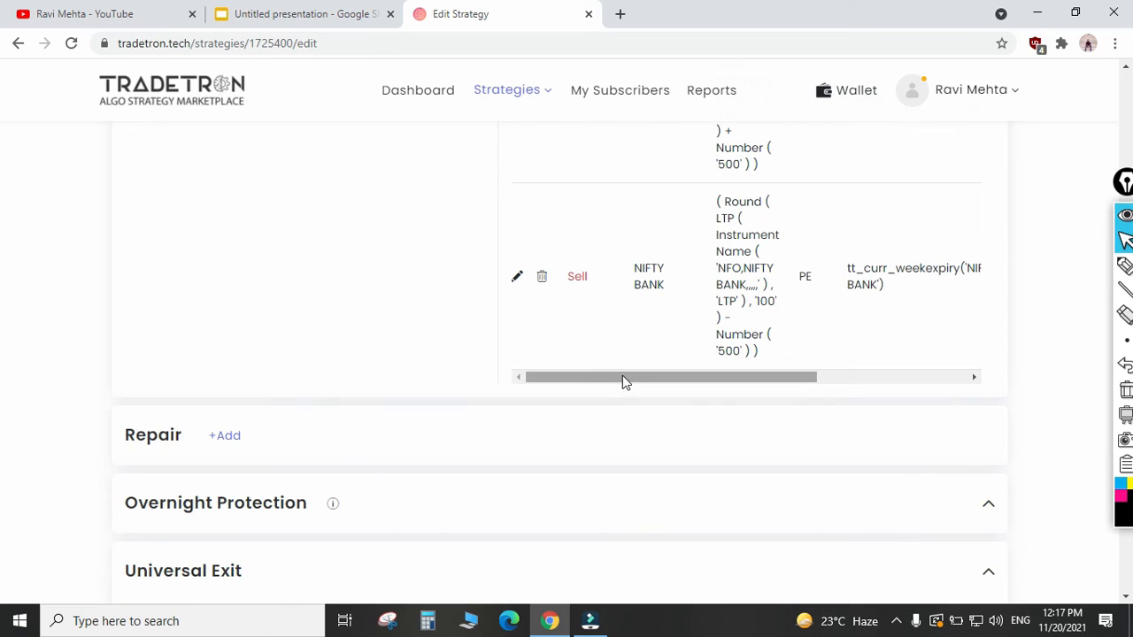
# - Open the Universal Exit conditions for editing, add a second empty condition, and join the conditions with OR
pyautogui.scroll(-1, 419, 388)
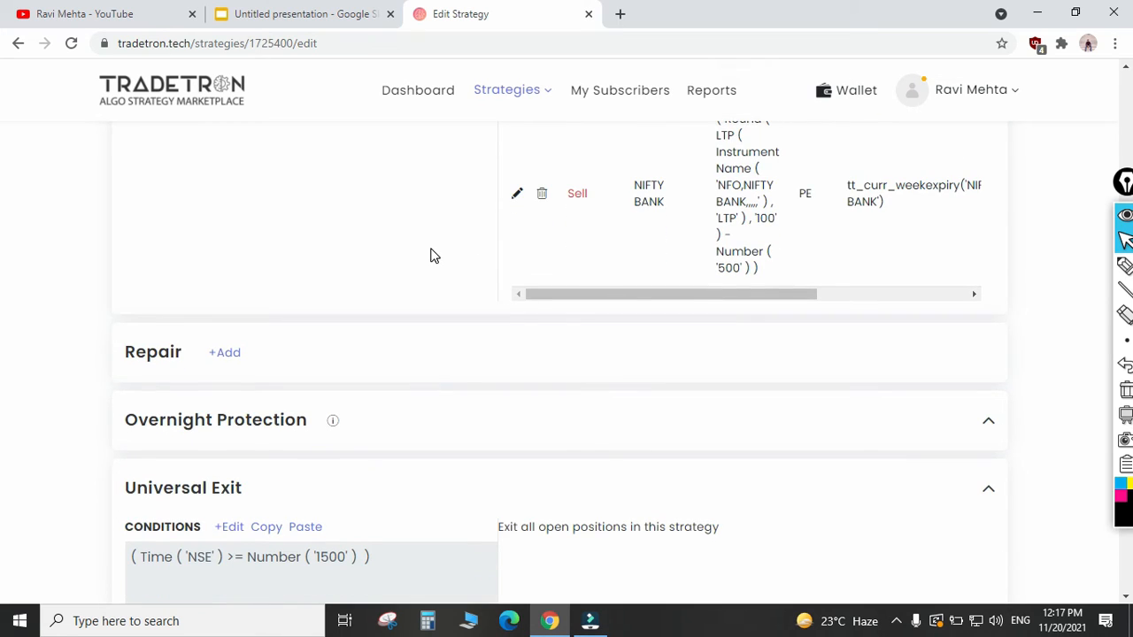
pyautogui.scroll(-3, 434, 257)
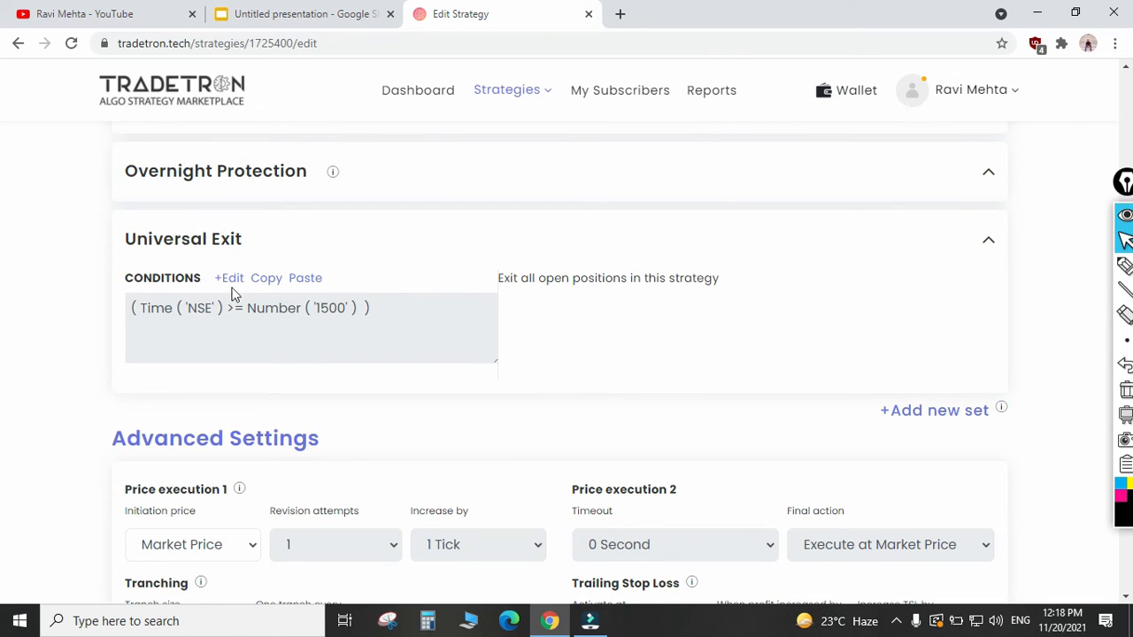
pyautogui.click(232, 280)
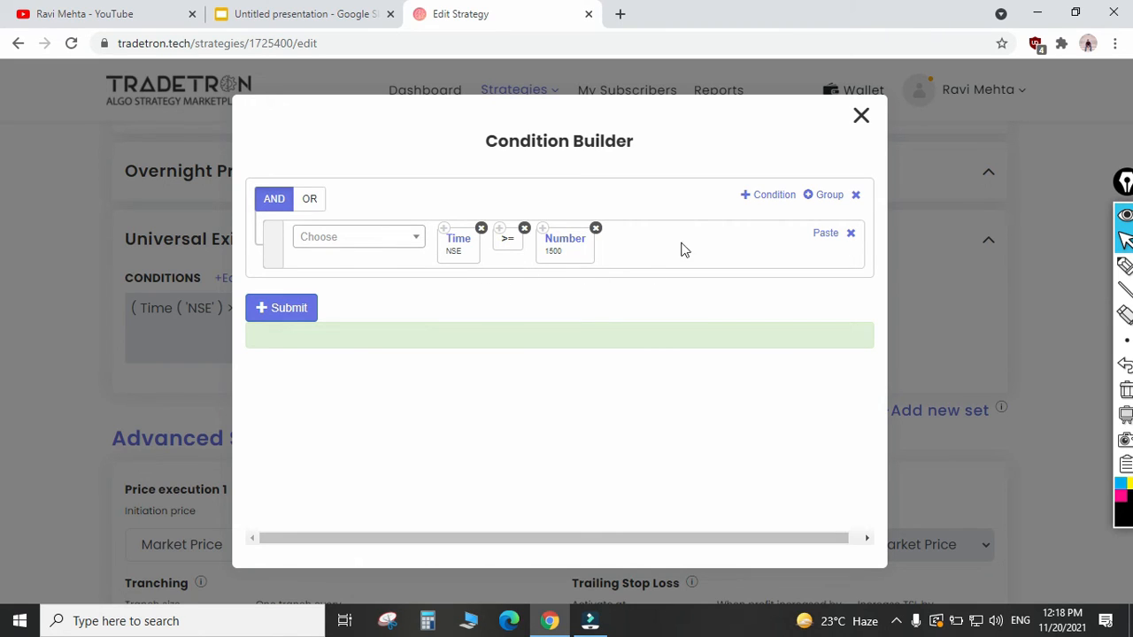
pyautogui.click(771, 199)
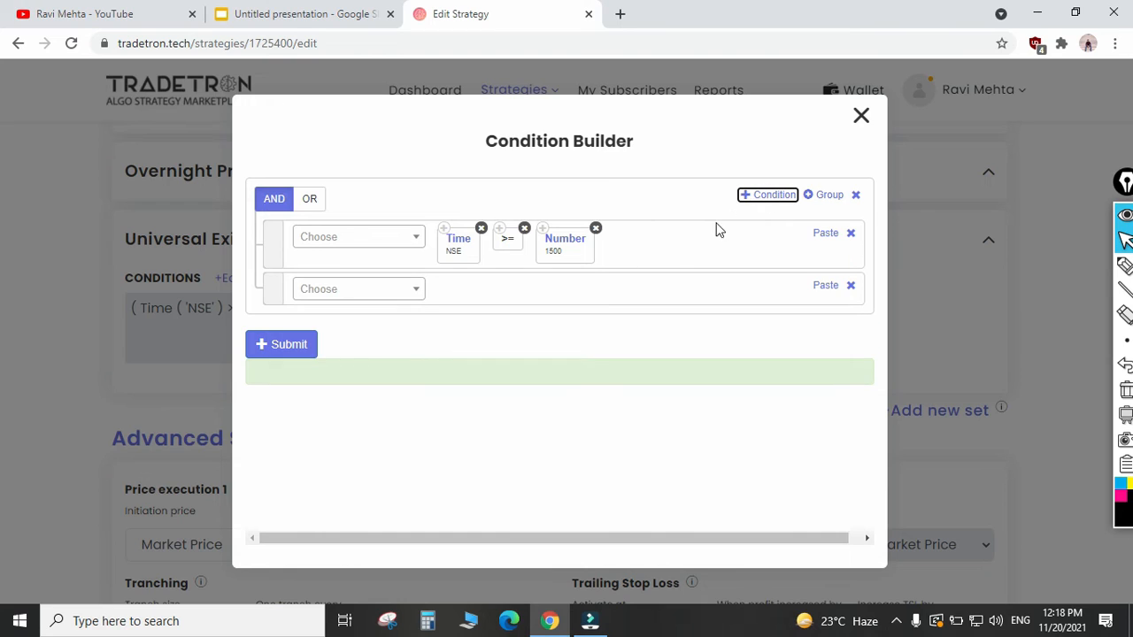
pyautogui.click(310, 204)
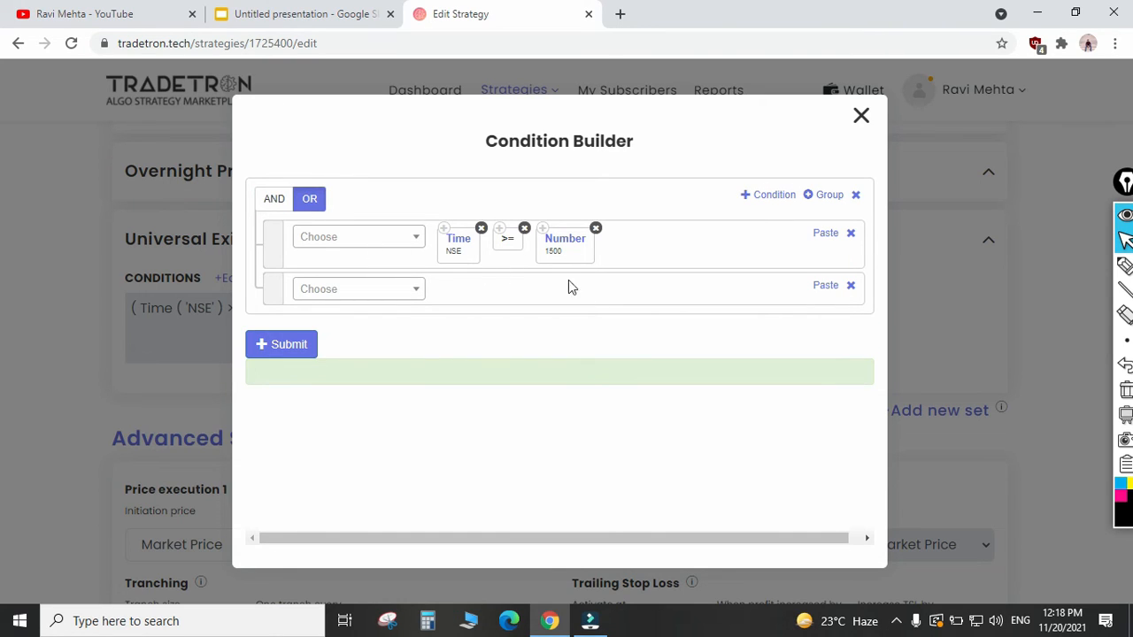
# - Start the second Universal Exit condition with the PNL keyword followed by the < operator
pyautogui.click(361, 295)
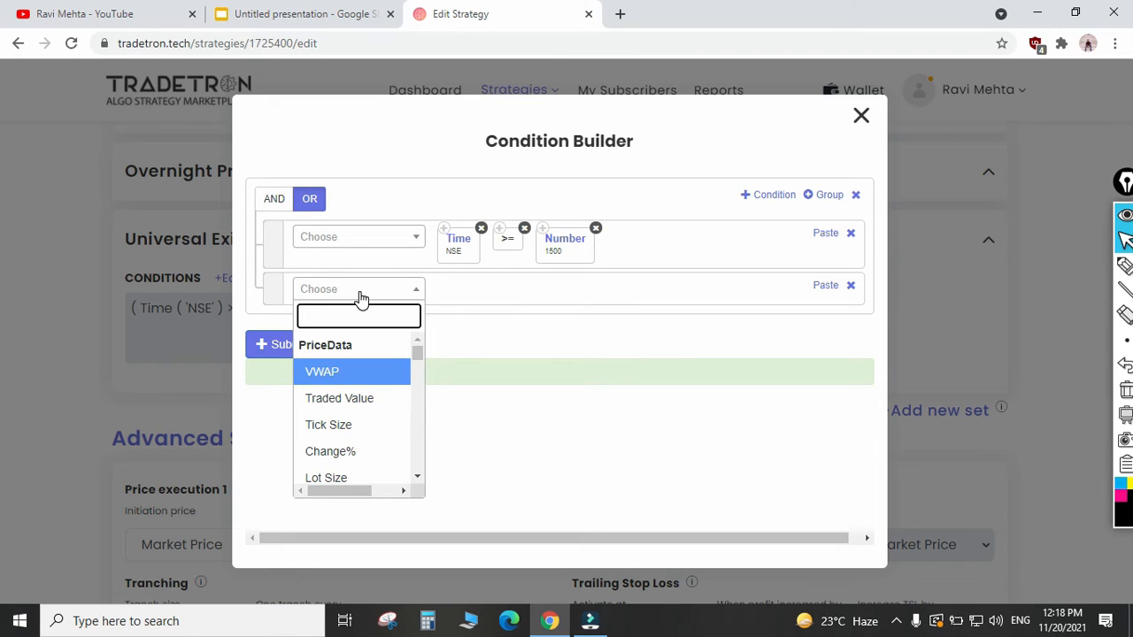
pyautogui.write('pnl')
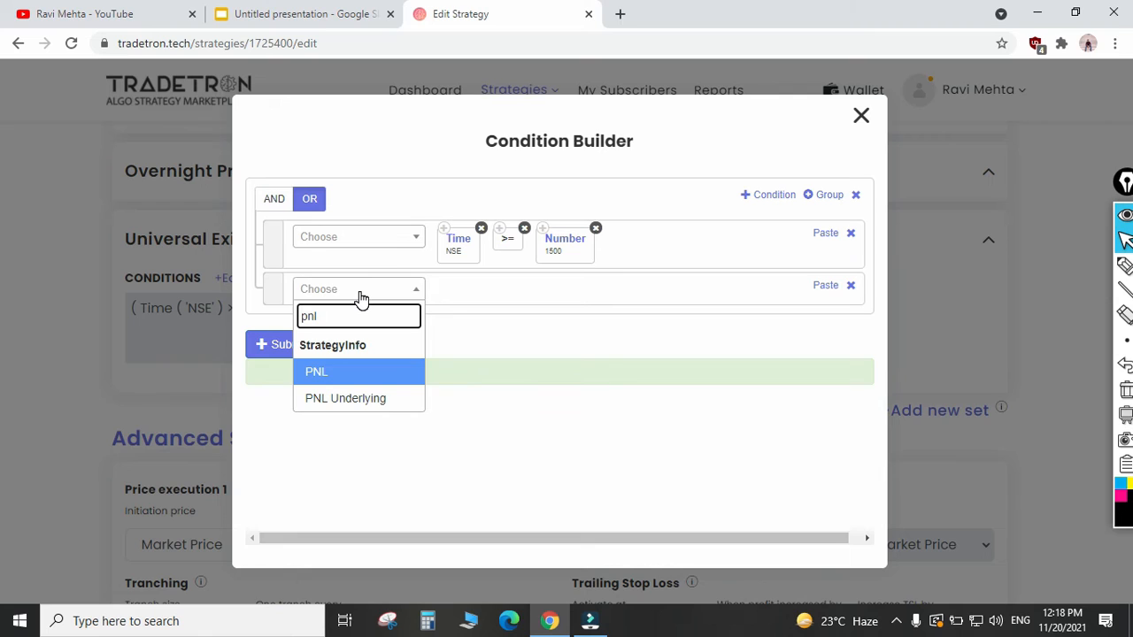
pyautogui.press('Return')
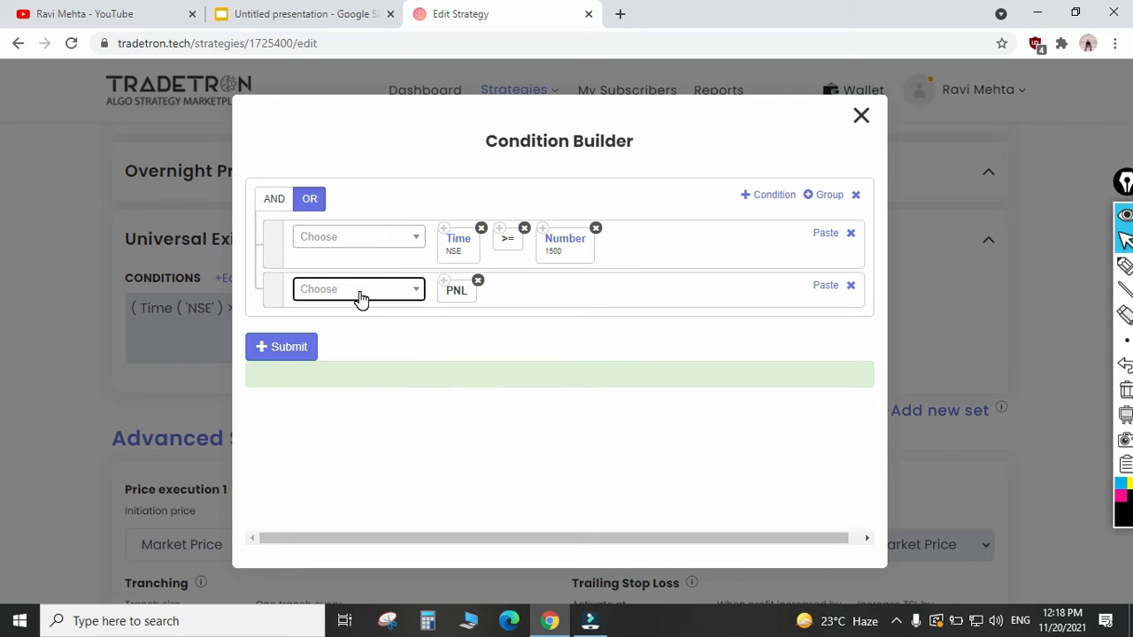
pyautogui.click(361, 295)
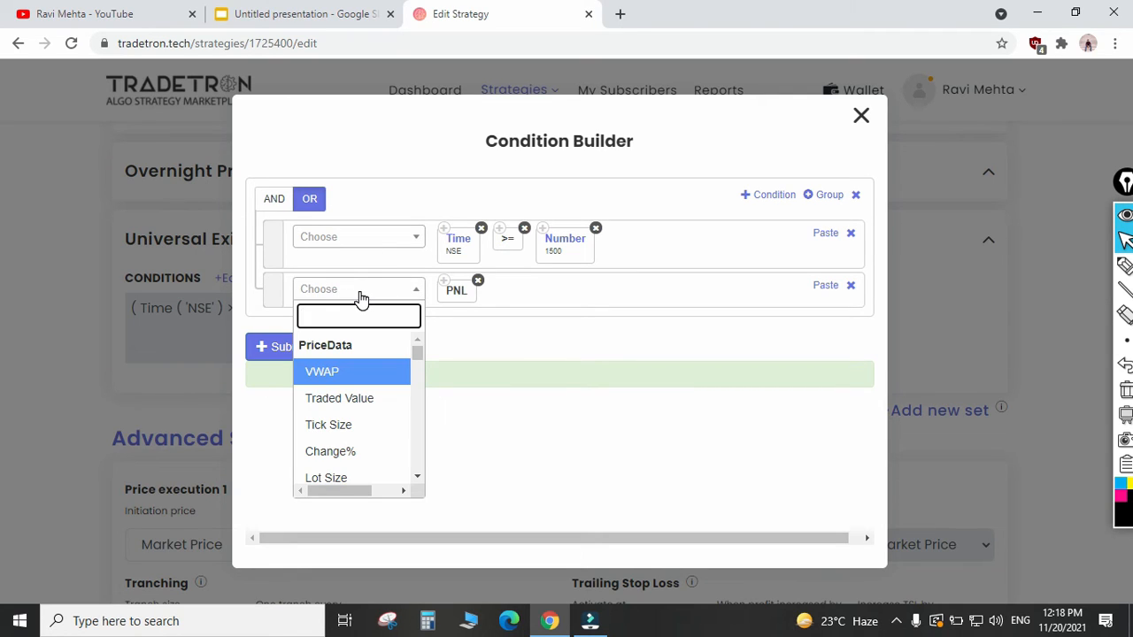
pyautogui.write('<')
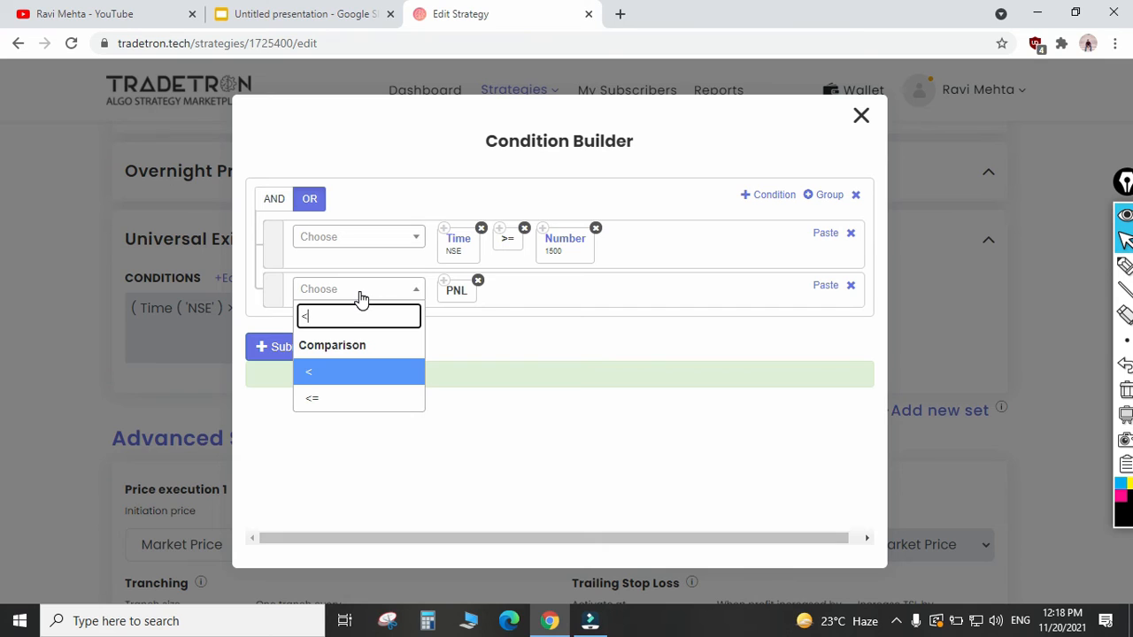
pyautogui.press('Return')
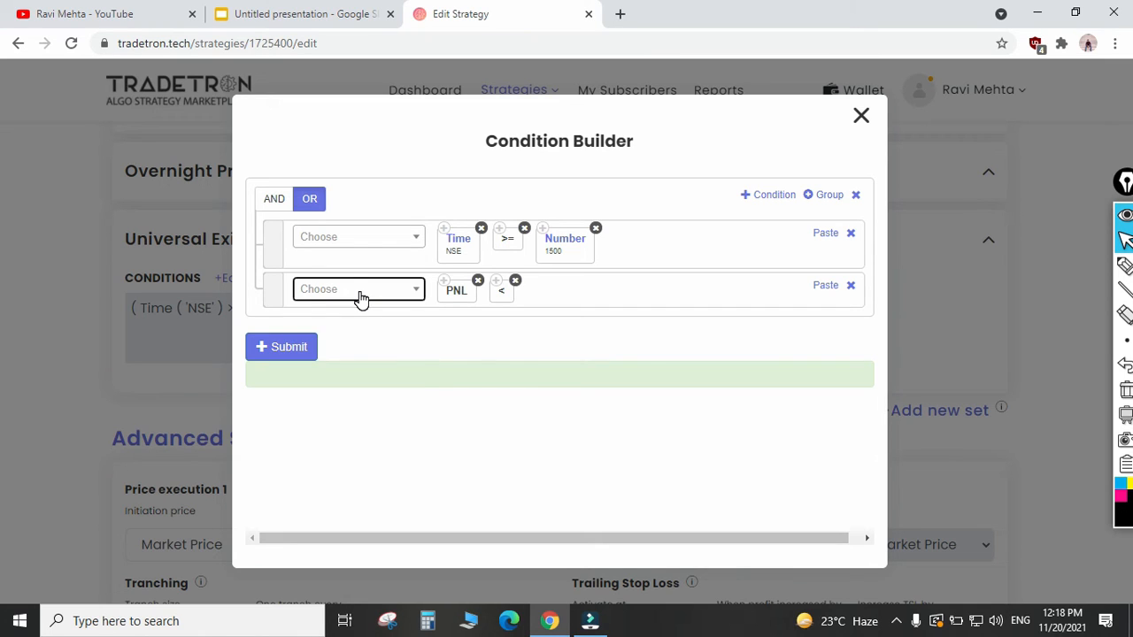
# - Add a Number keyword with the value -1000 after the < operator in the PNL condition
pyautogui.click(362, 295)
pyautogui.write('num')
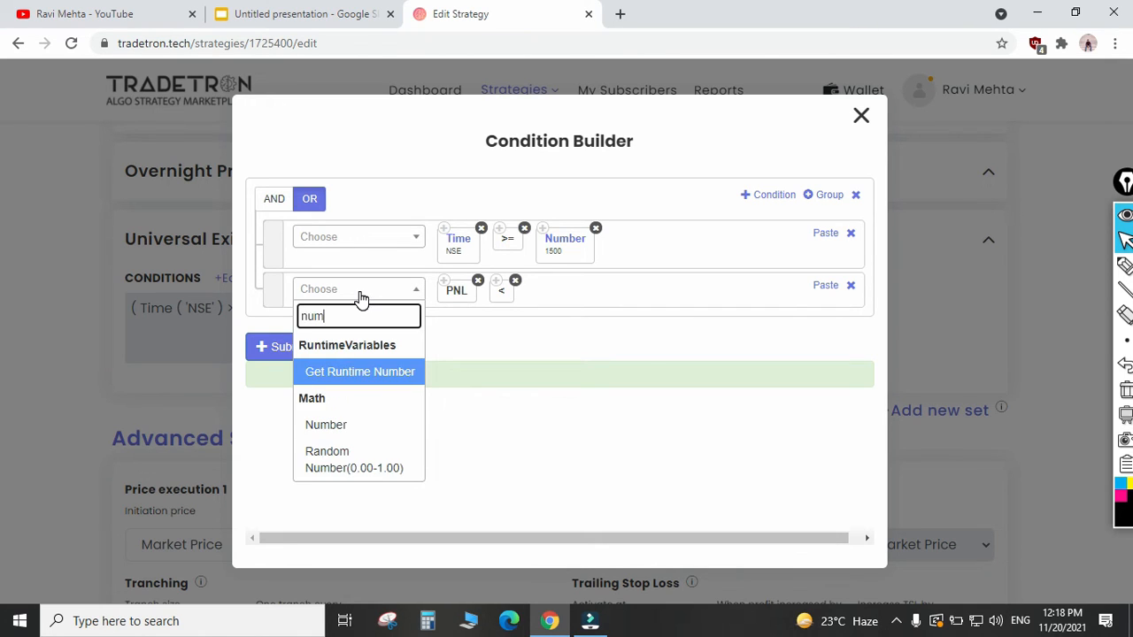
pyautogui.press('Down')
pyautogui.press('Return')
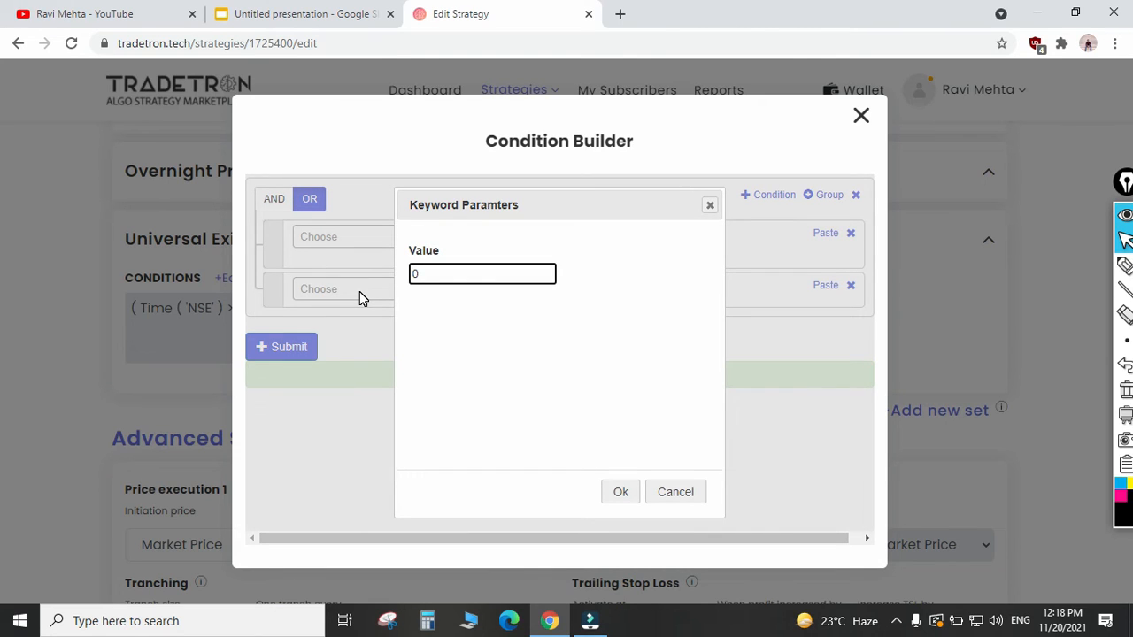
pyautogui.press('BackSpace')
pyautogui.write('1000')
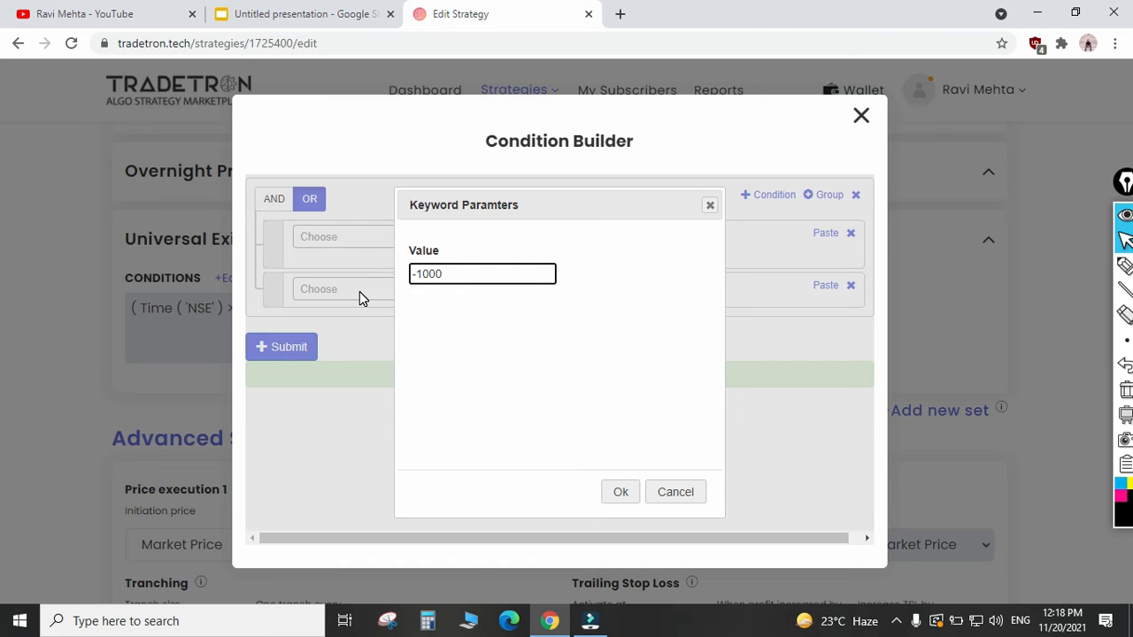
pyautogui.press('Tab')
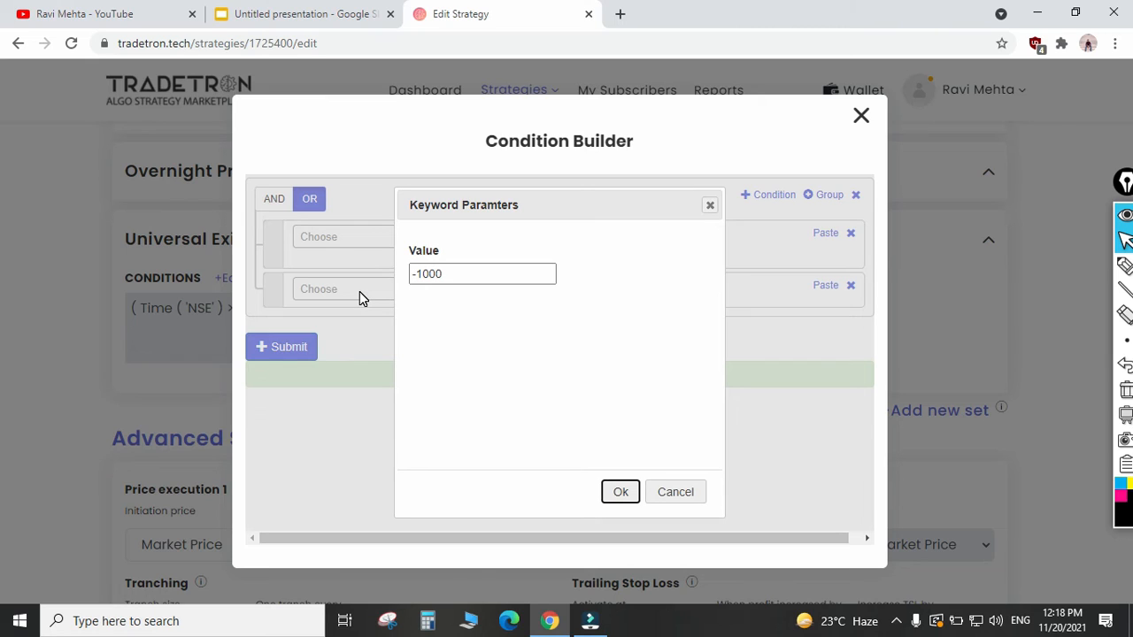
pyautogui.press('Return')
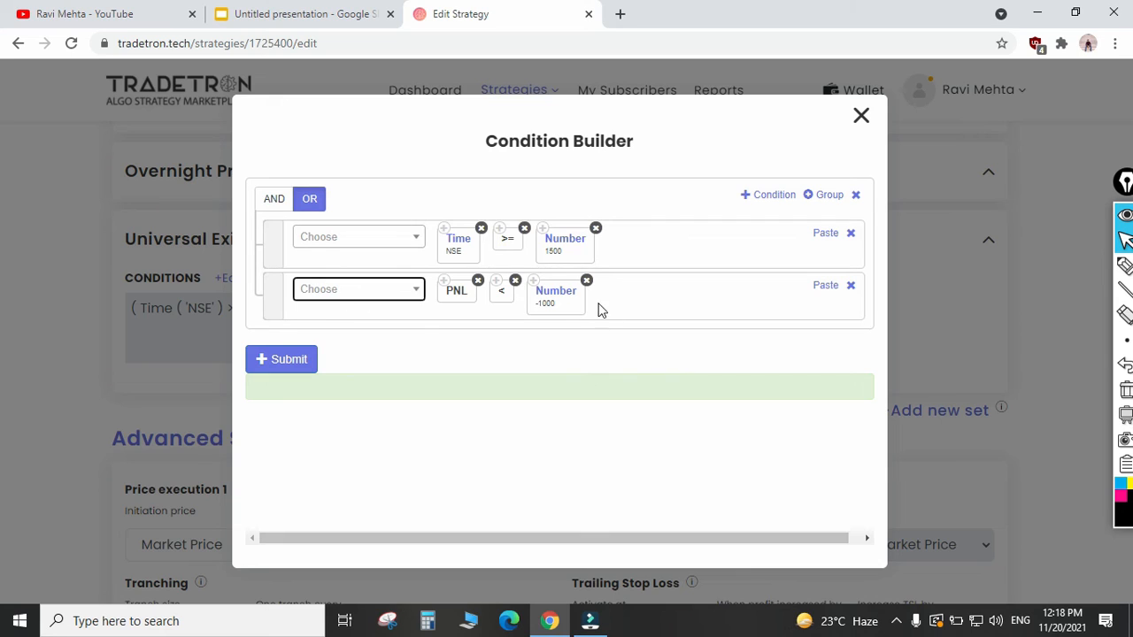
pyautogui.click(607, 303)
# - Extend the PNL stoploss condition with the * operator and the Multiplier keyword after the Number
pyautogui.click(369, 299)
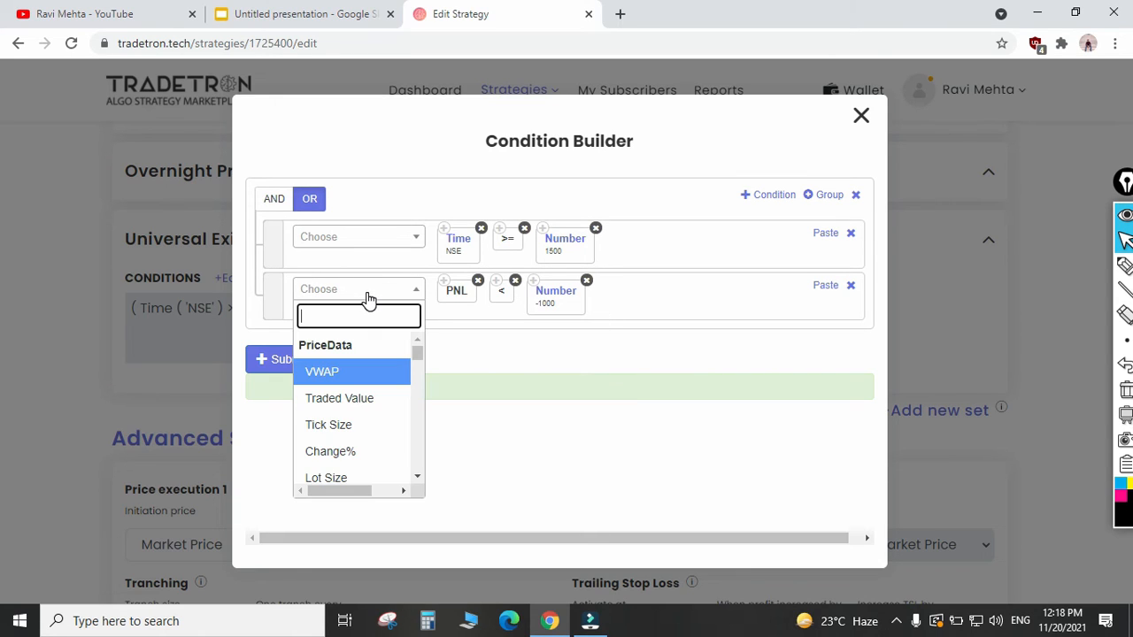
pyautogui.write('*')
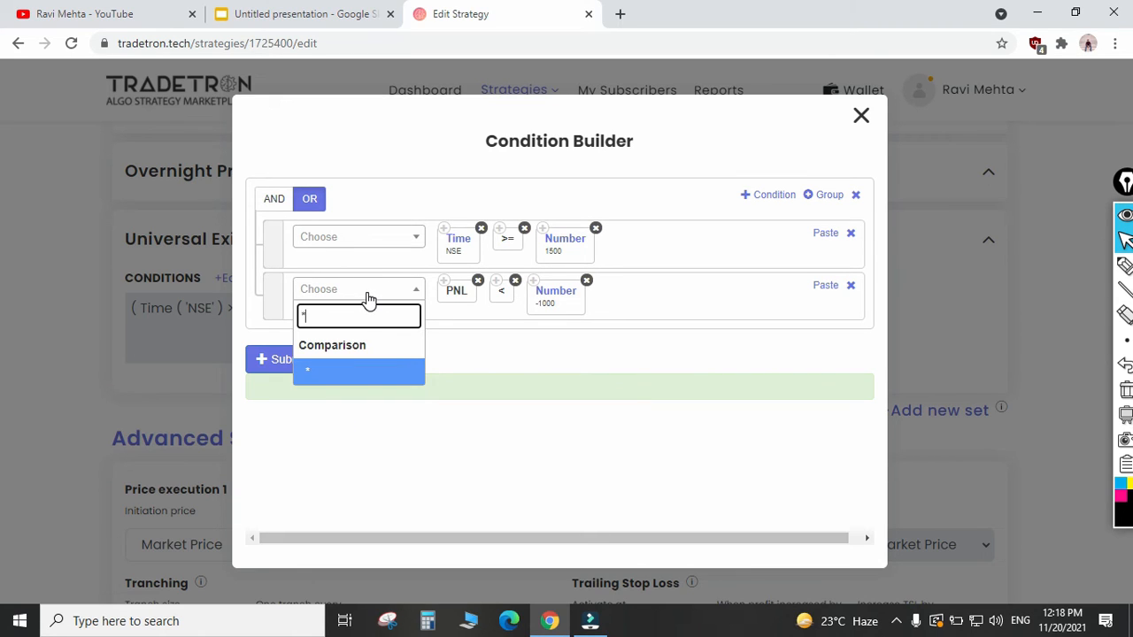
pyautogui.press('Return')
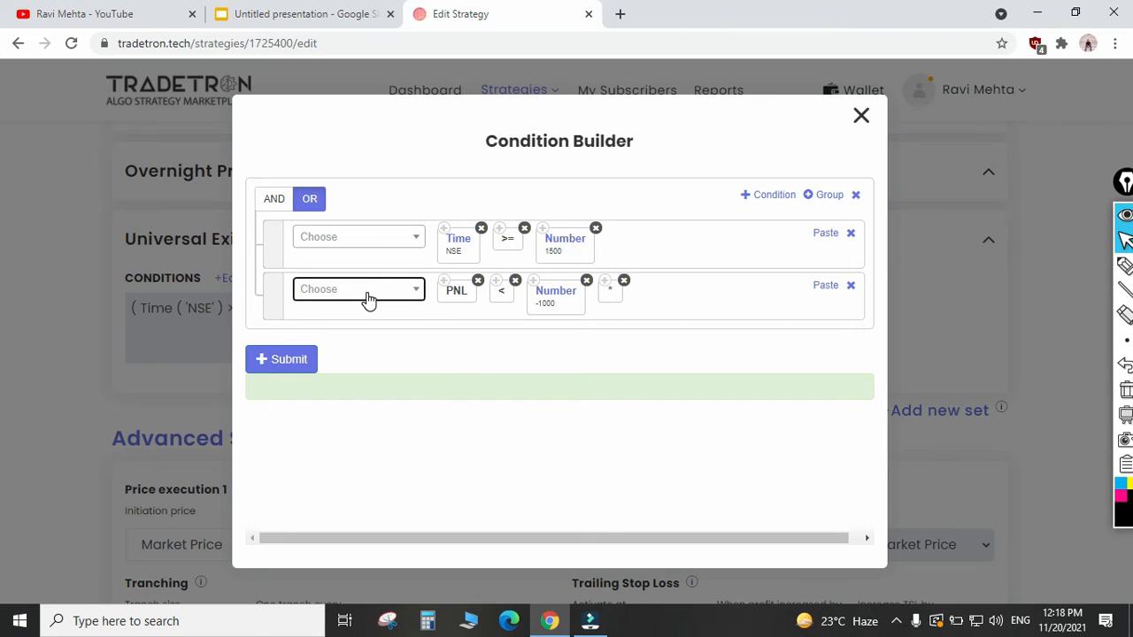
pyautogui.click(369, 299)
pyautogui.write('multi')
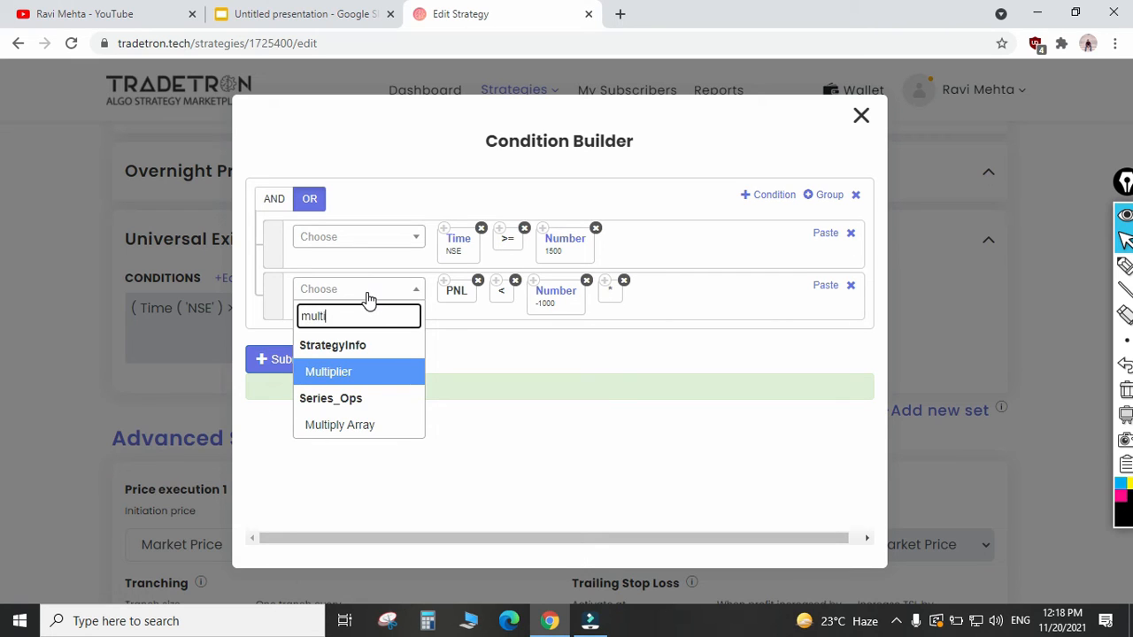
pyautogui.press('Return')
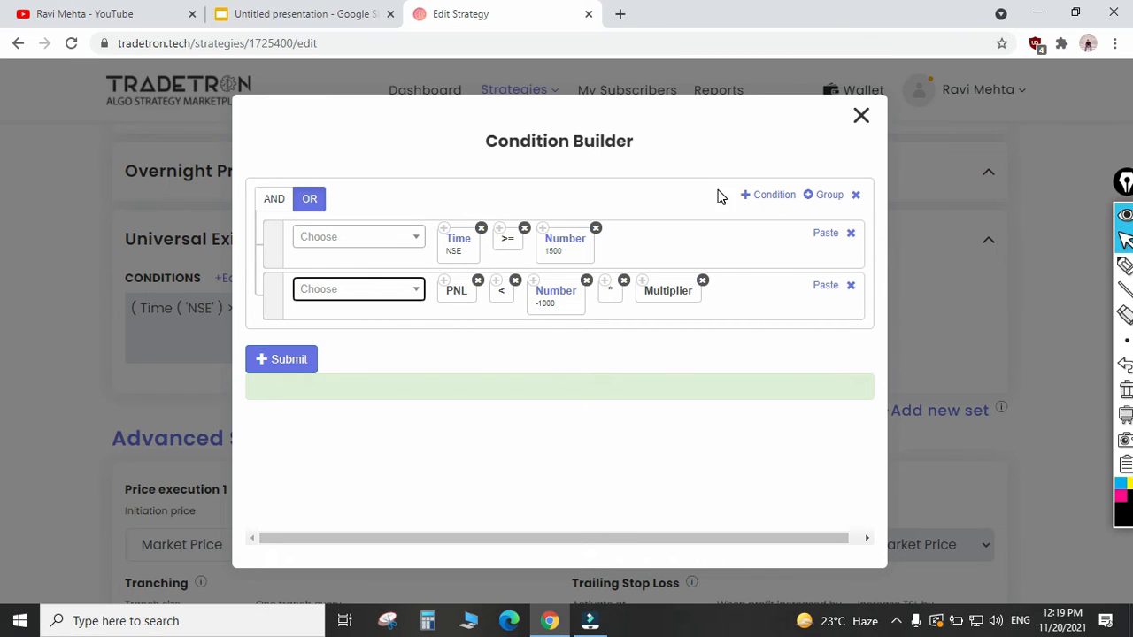
# - Add a third condition, copy the PNL block into it from the second condition, and append the > operator
pyautogui.click(769, 198)
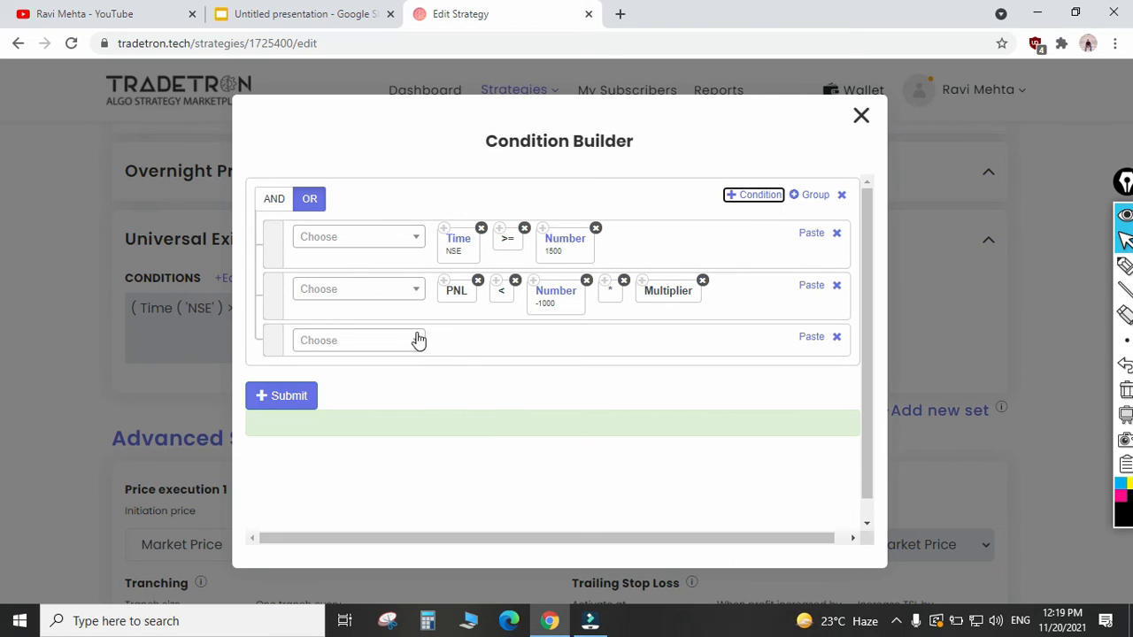
pyautogui.click(446, 283)
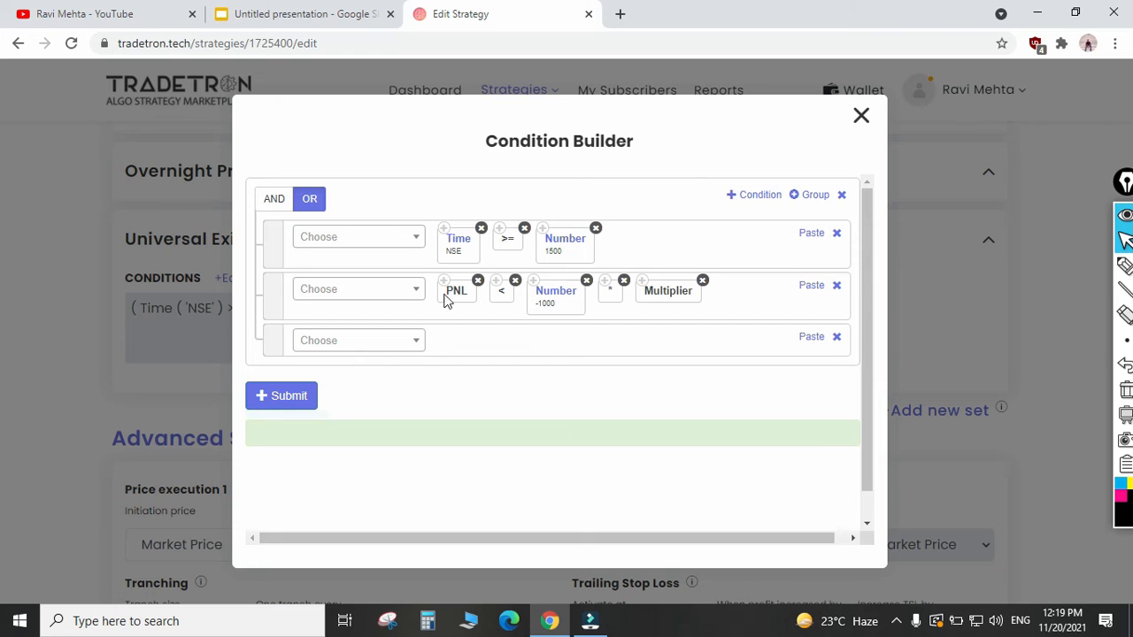
pyautogui.click(811, 337)
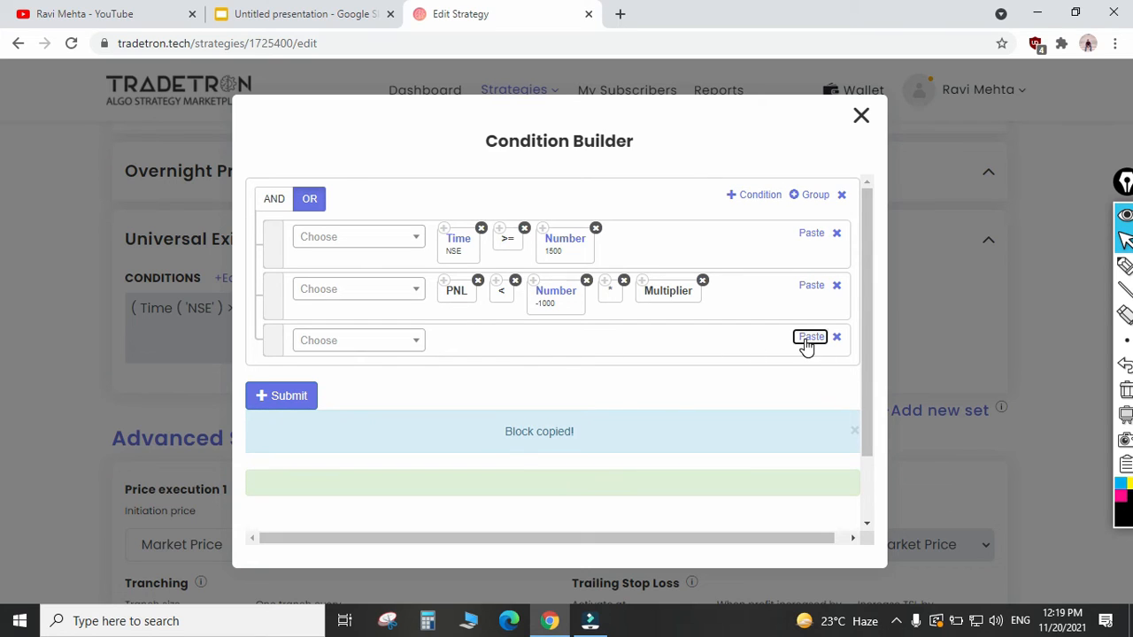
pyautogui.click(356, 350)
pyautogui.write('>')
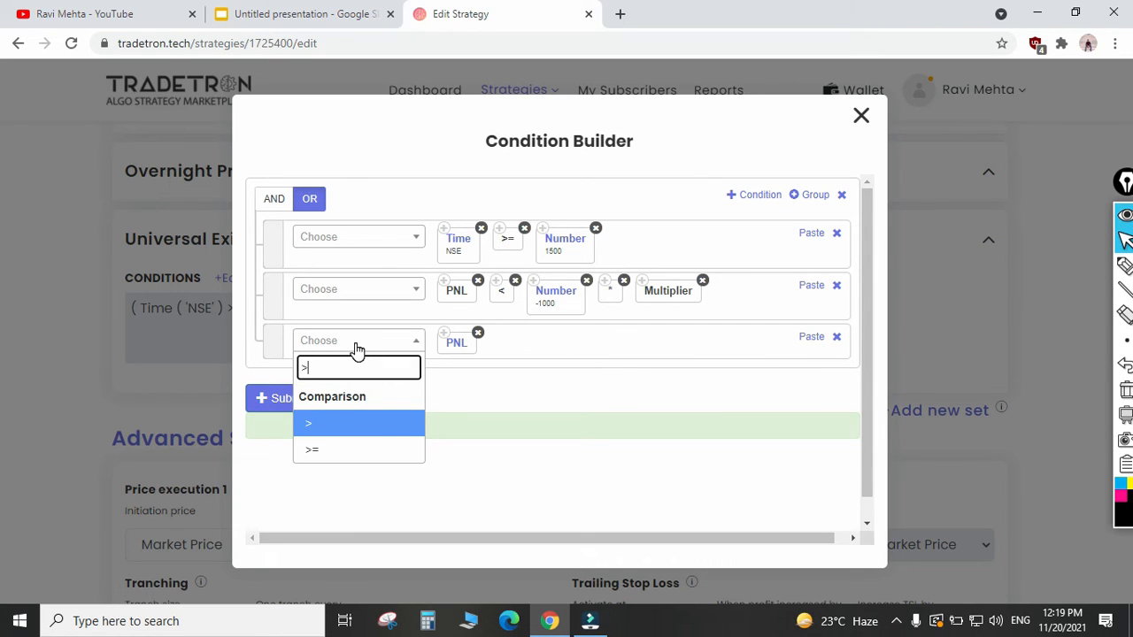
pyautogui.press('Return')
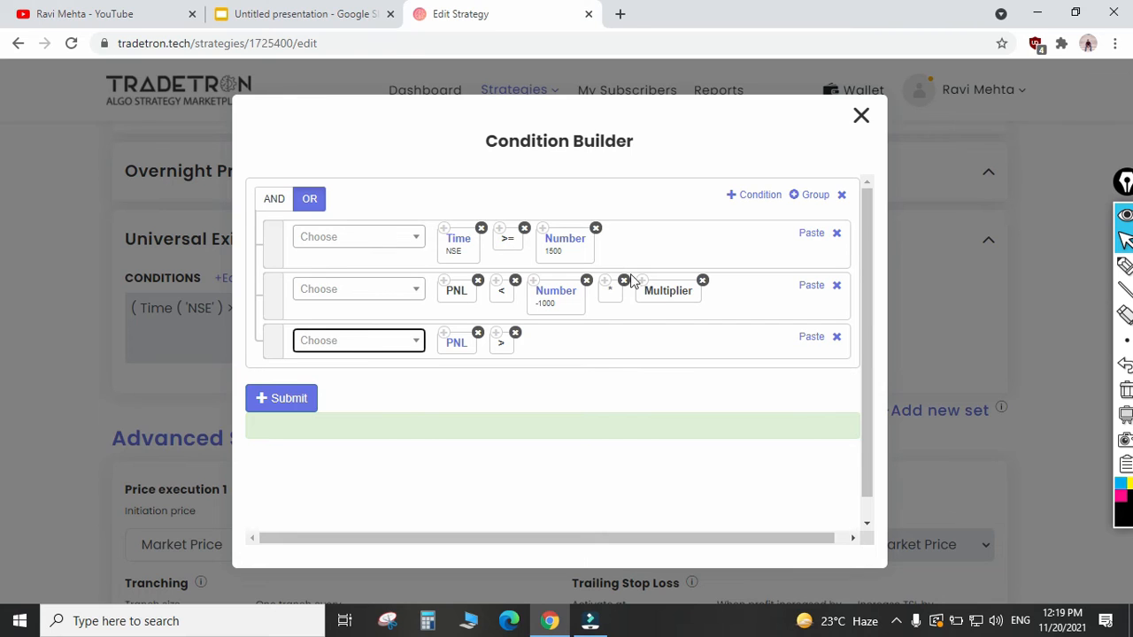
# - Copy the Number block from the second condition into the third and set its value to 1500
pyautogui.click(541, 281)
pyautogui.click(811, 339)
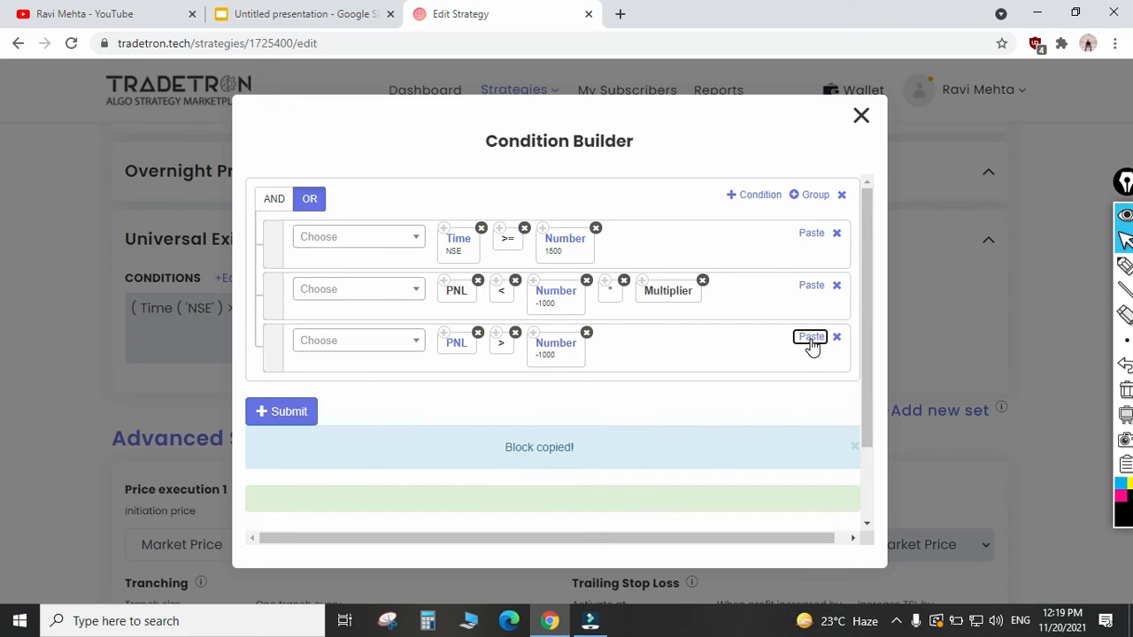
pyautogui.click(562, 350)
pyautogui.doubleClick(457, 275)
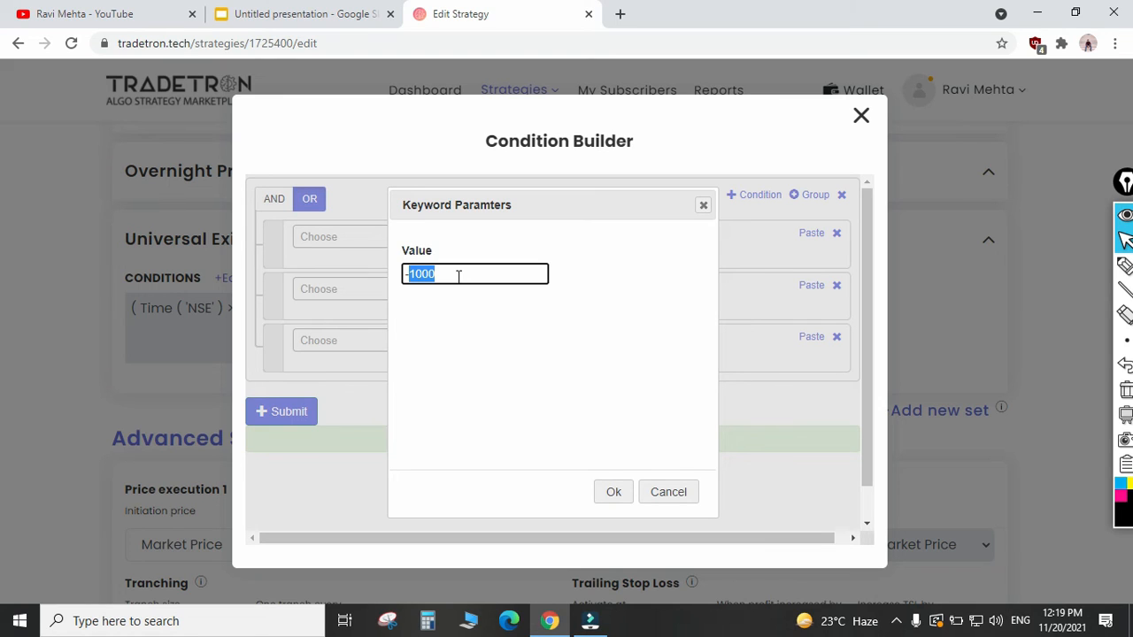
pyautogui.press('BackSpace')
pyautogui.press('BackSpace')
pyautogui.write('1500')
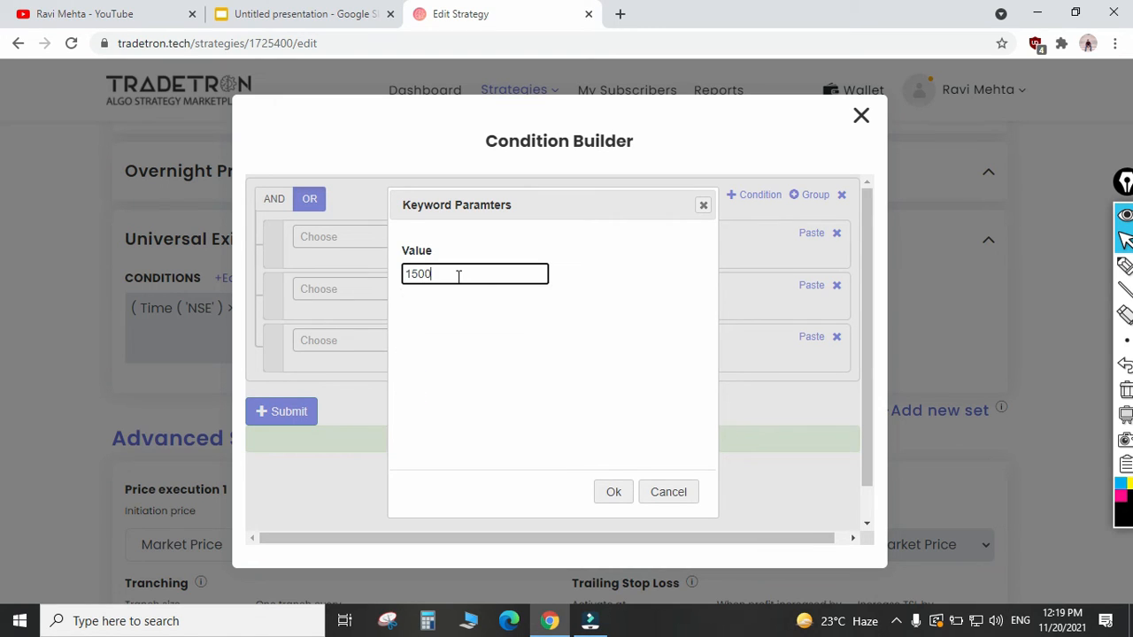
pyautogui.press('Tab')
pyautogui.press('Return')
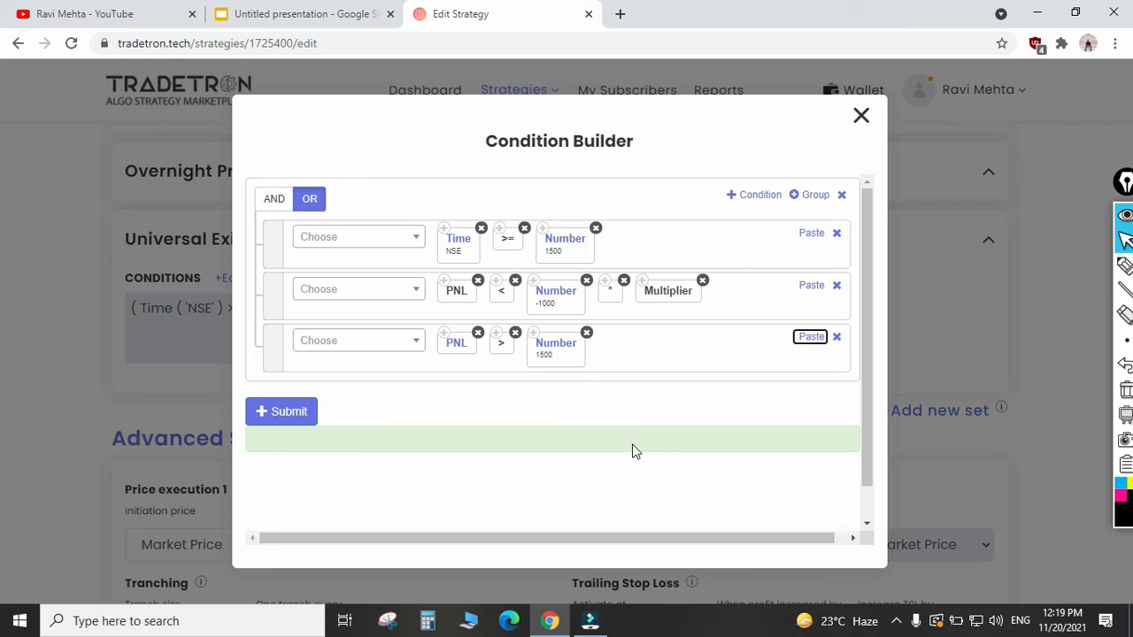
# - Copy the * and Multiplier blocks into the third condition, then submit the Universal Exit conditions
pyautogui.click(605, 280)
pyautogui.click(794, 345)
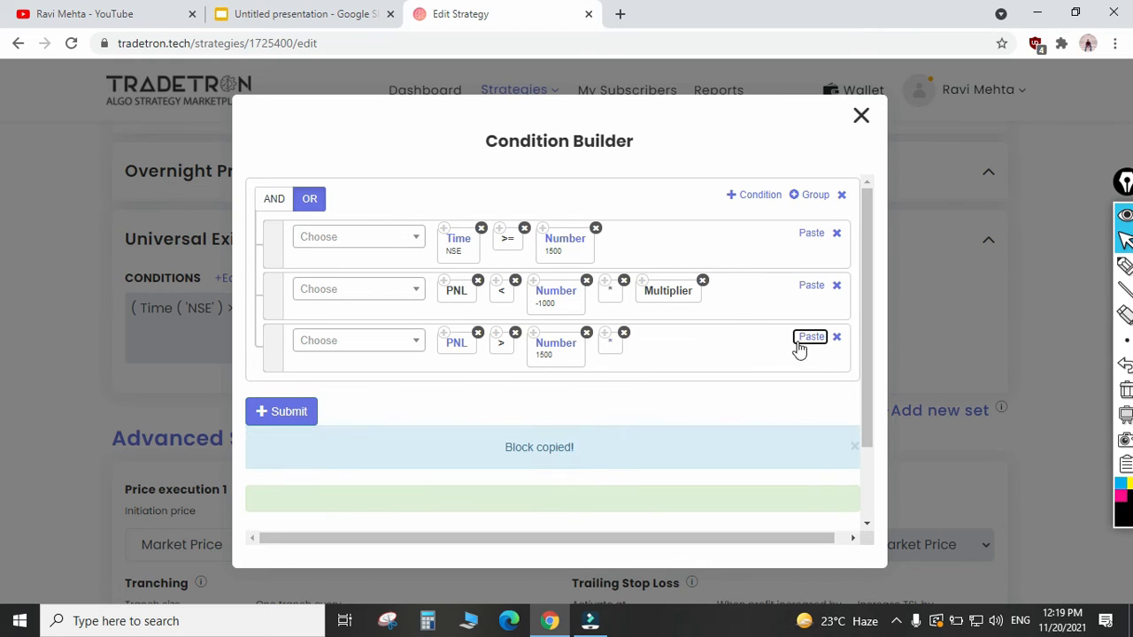
pyautogui.click(644, 284)
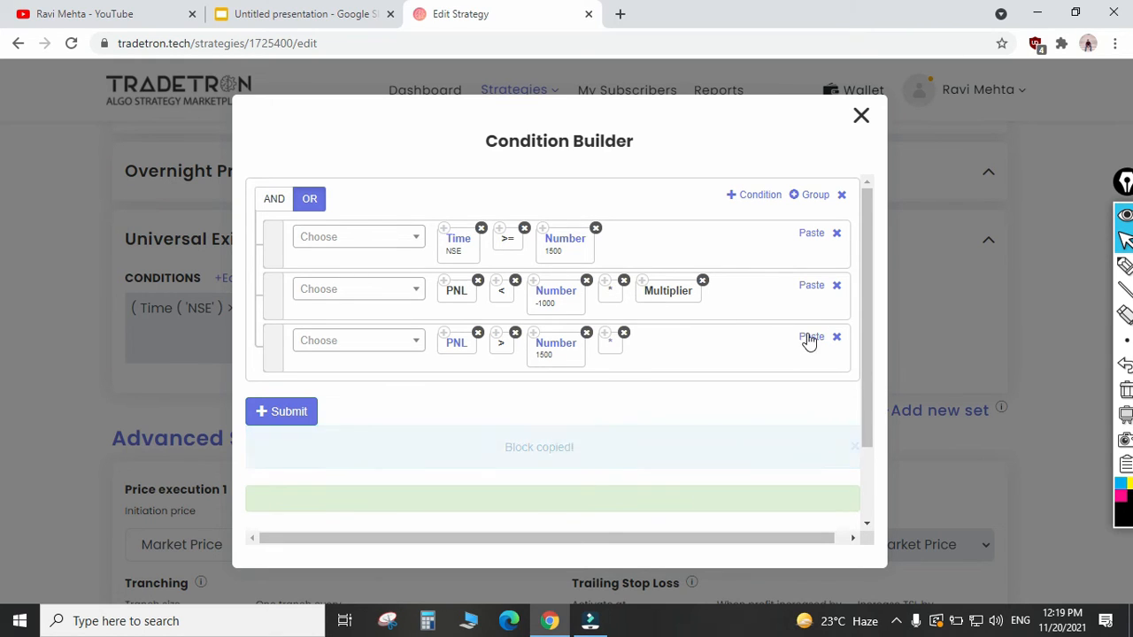
pyautogui.click(809, 337)
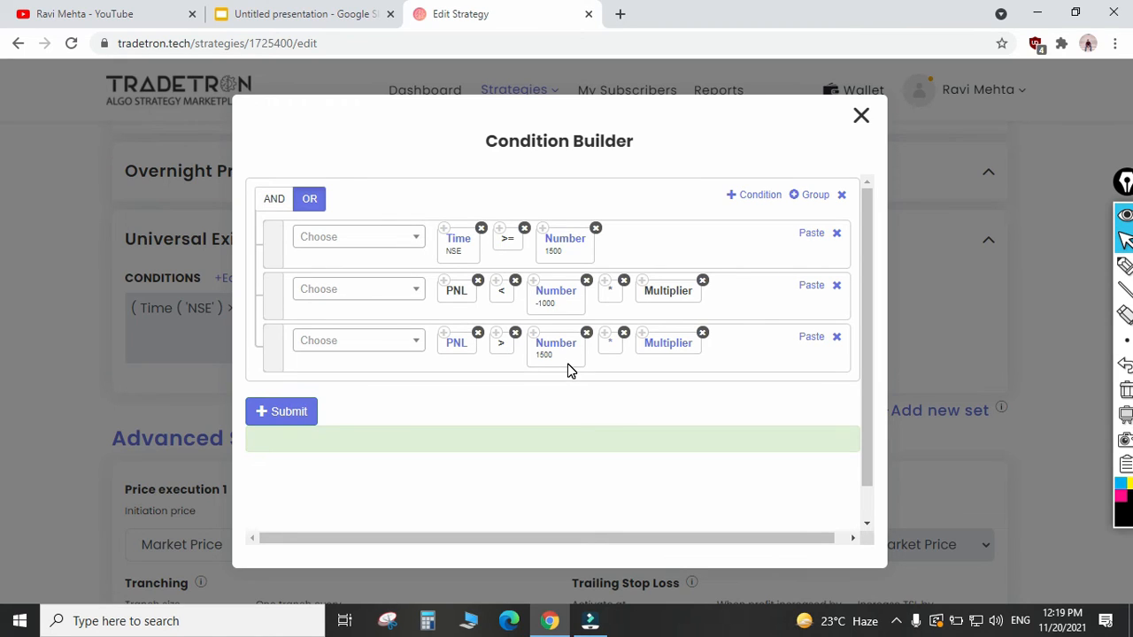
pyautogui.click(279, 416)
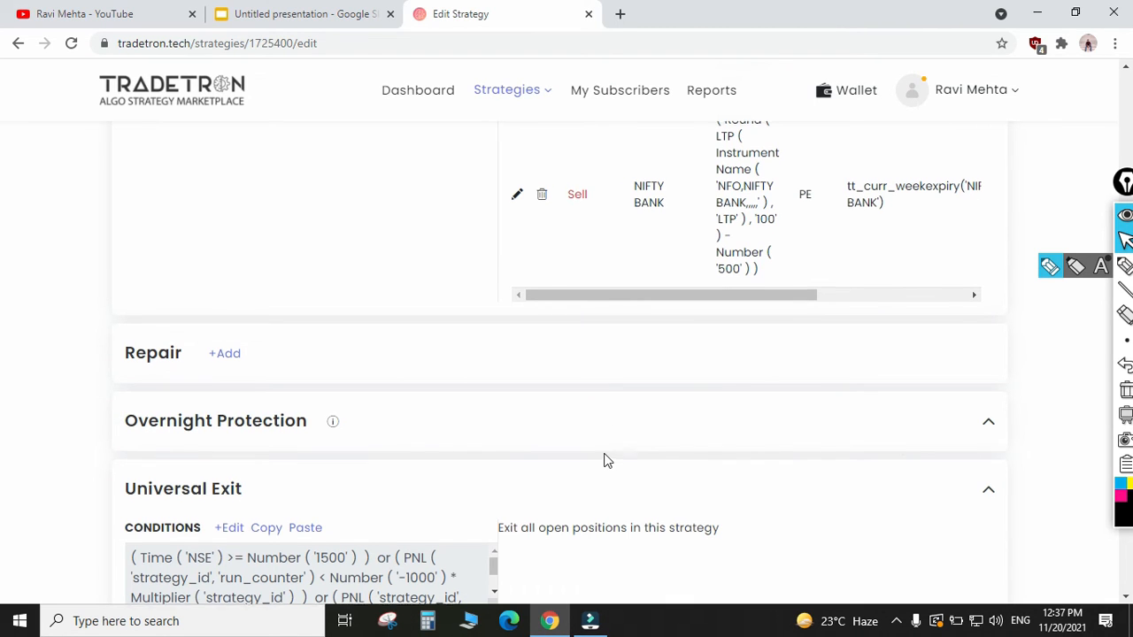
pyautogui.scroll(3, 605, 457)
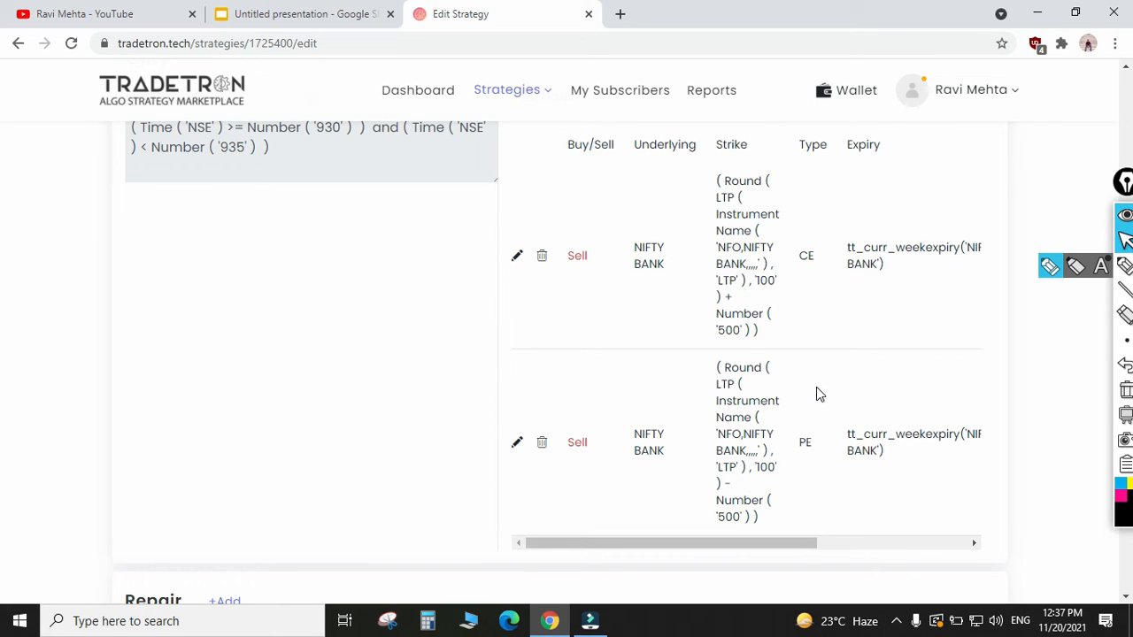
# - Review the Universal Exit section and the CE and PE sell positions of the strategy
pyautogui.scroll(-5, 788, 395)
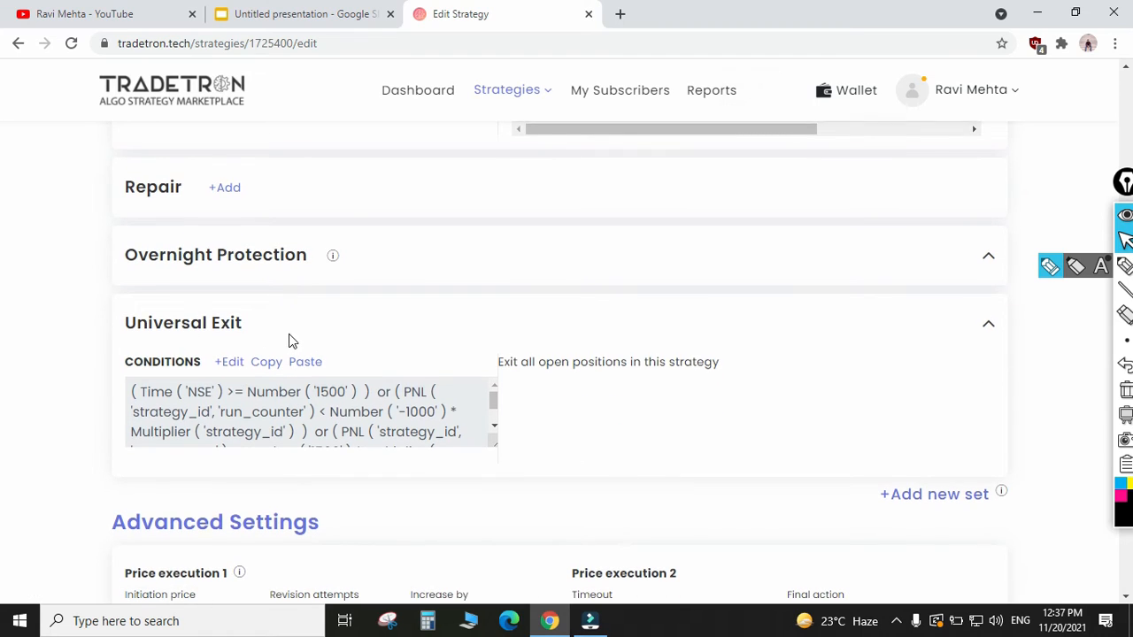
pyautogui.scroll(1, 292, 341)
pyautogui.moveTo(259, 409); pyautogui.dragTo(116, 398)
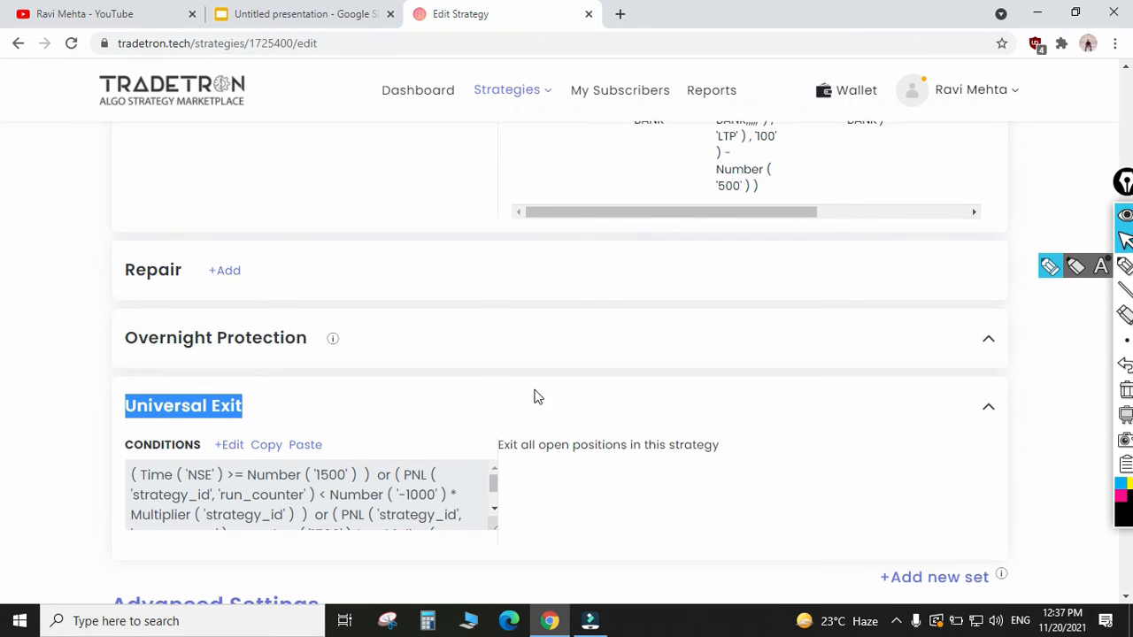
pyautogui.scroll(5, 534, 396)
pyautogui.scroll(-1, 677, 445)
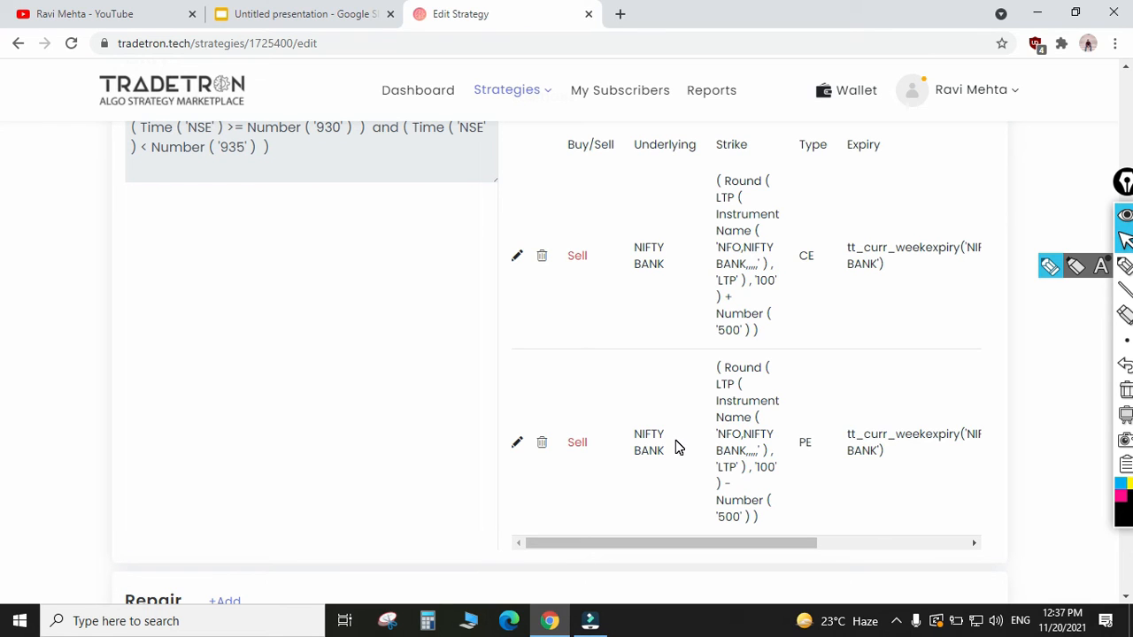
pyautogui.scroll(-3, 675, 439)
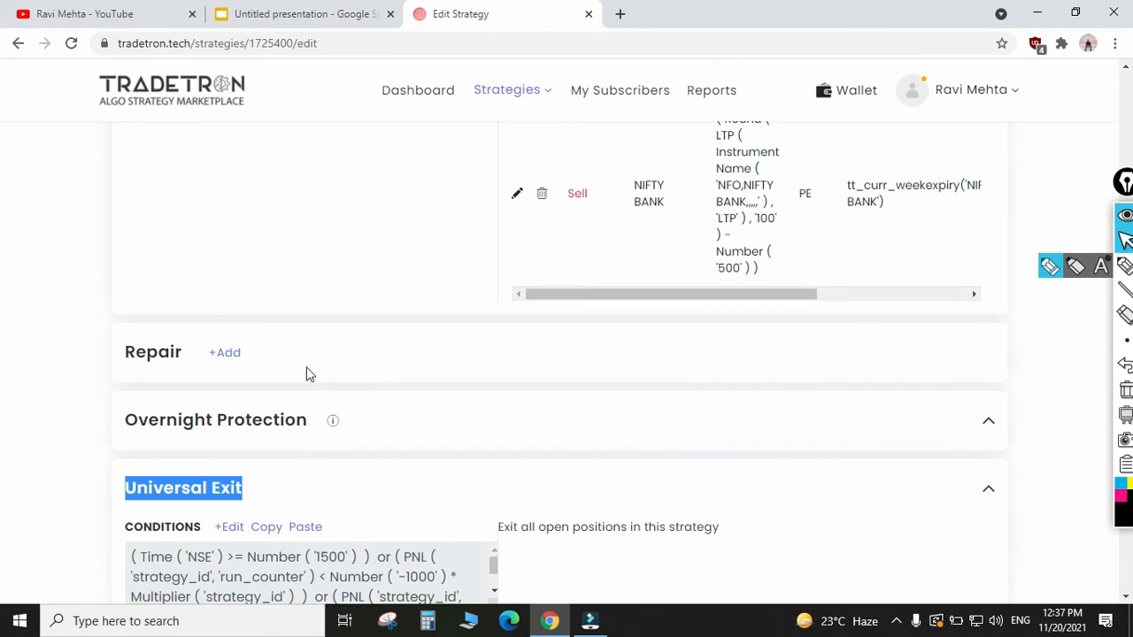
pyautogui.moveTo(124, 356); pyautogui.dragTo(181, 352)
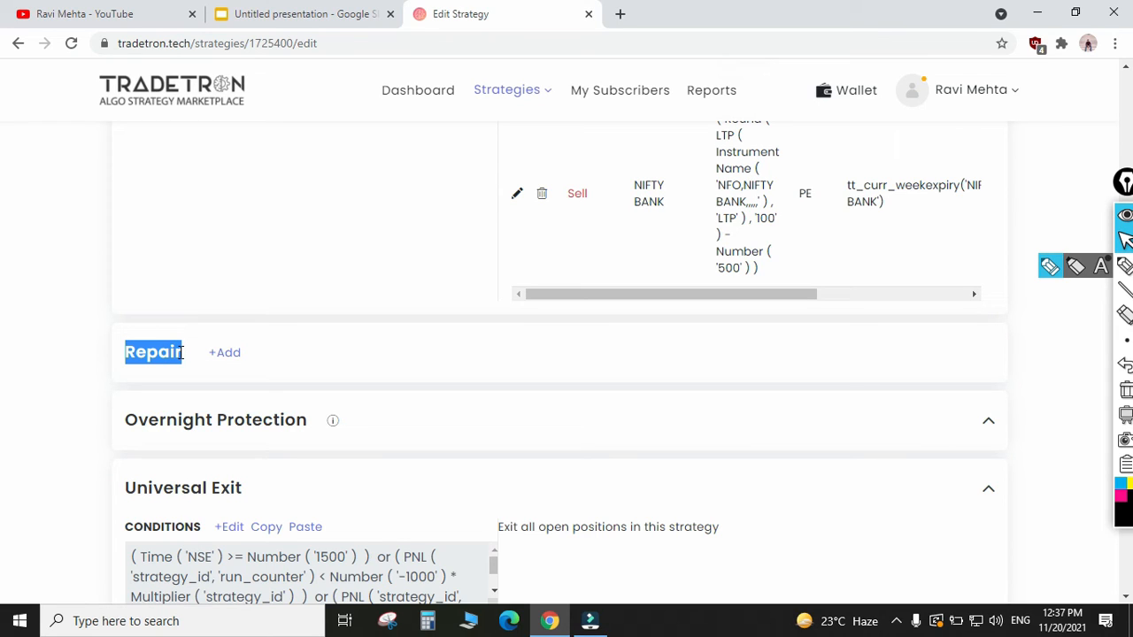
pyautogui.click(225, 353)
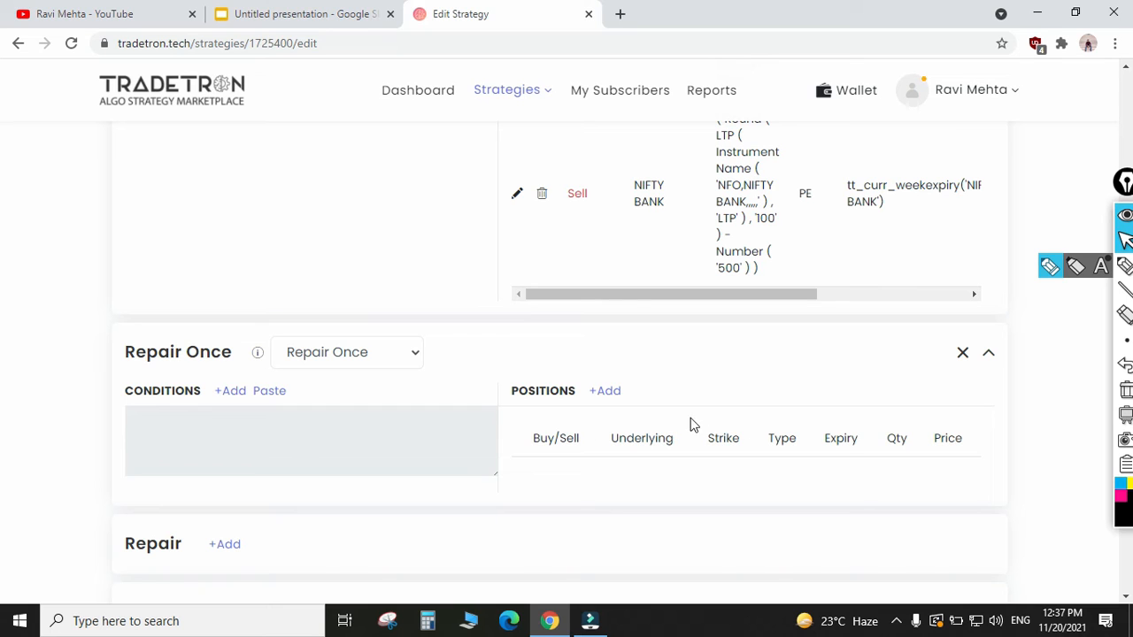
pyautogui.click(961, 354)
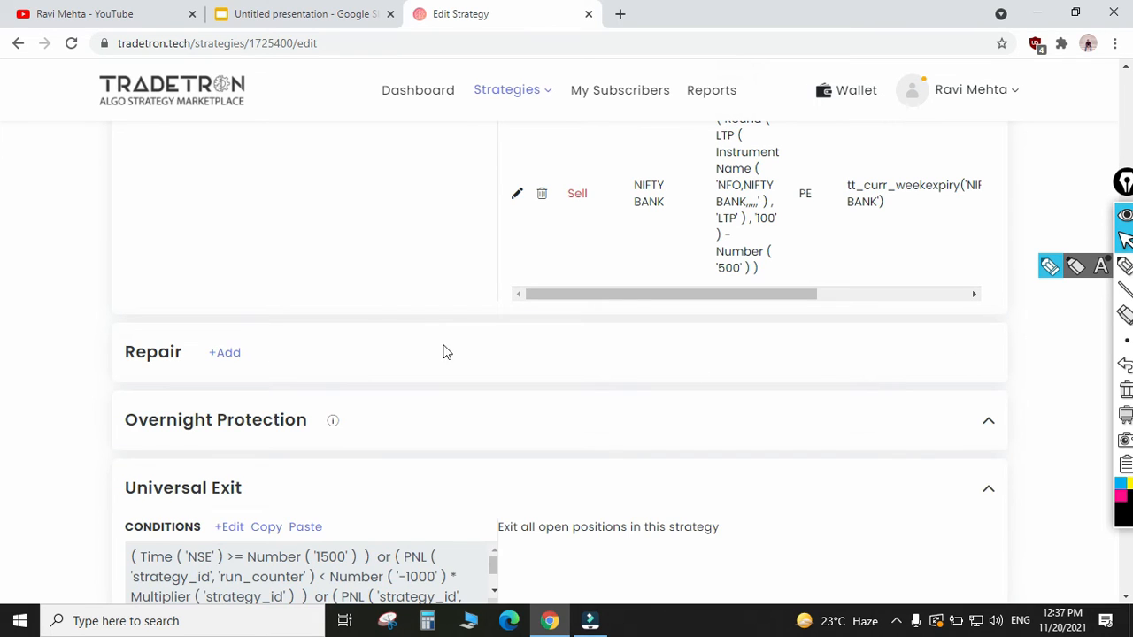
# - Edit the Universal Exit conditions and delete both PNL conditions, keeping only the Time condition
pyautogui.scroll(-2, 425, 354)
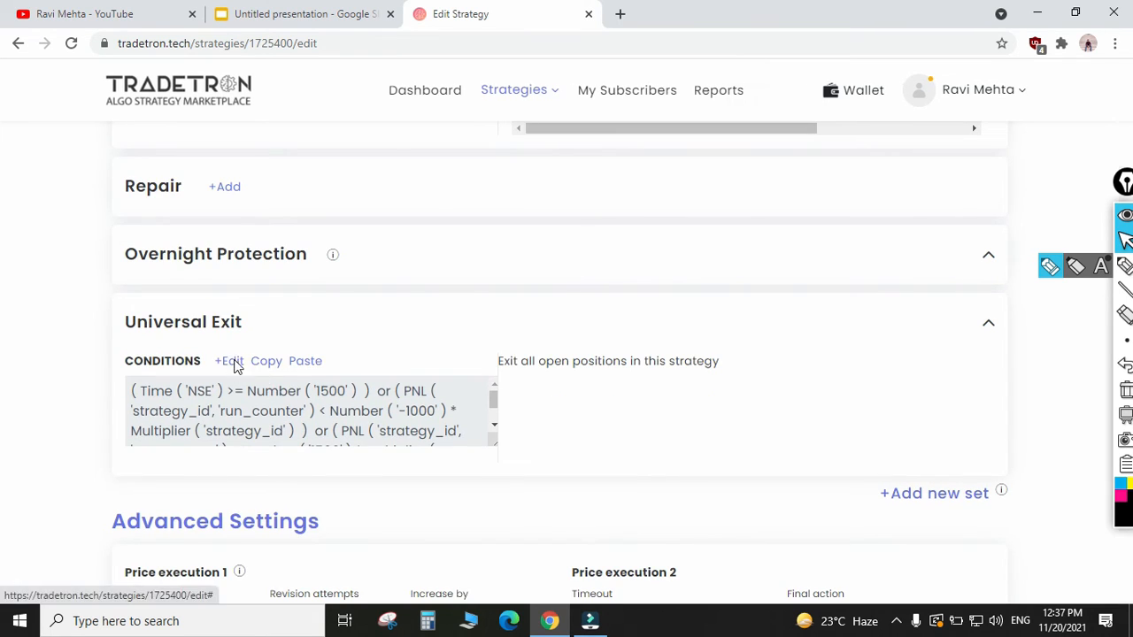
pyautogui.click(233, 364)
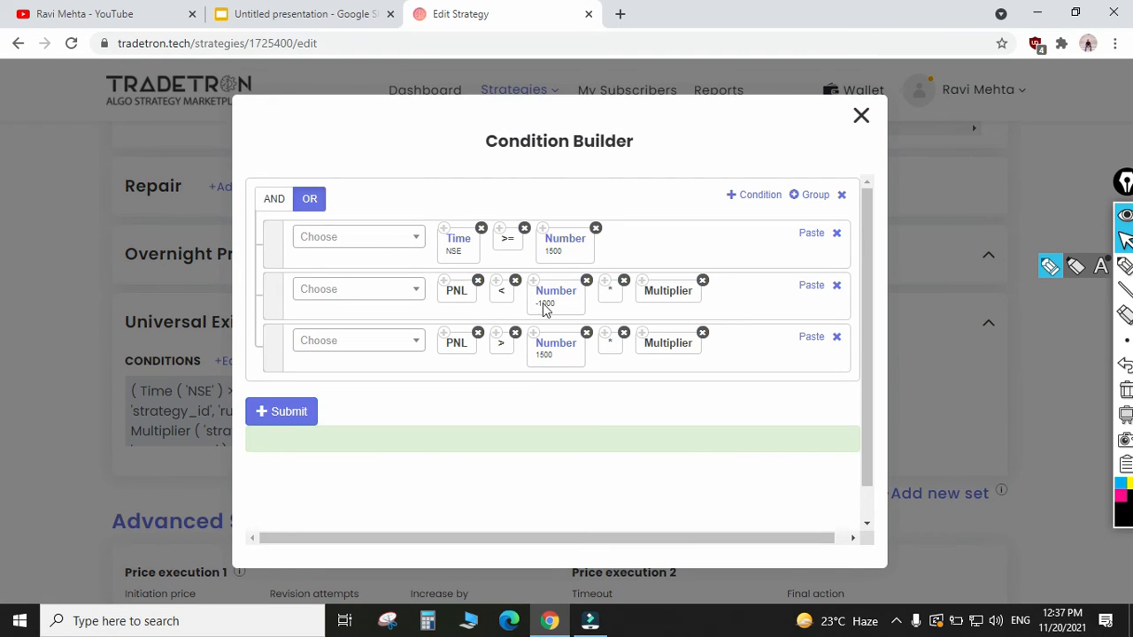
pyautogui.click(837, 285)
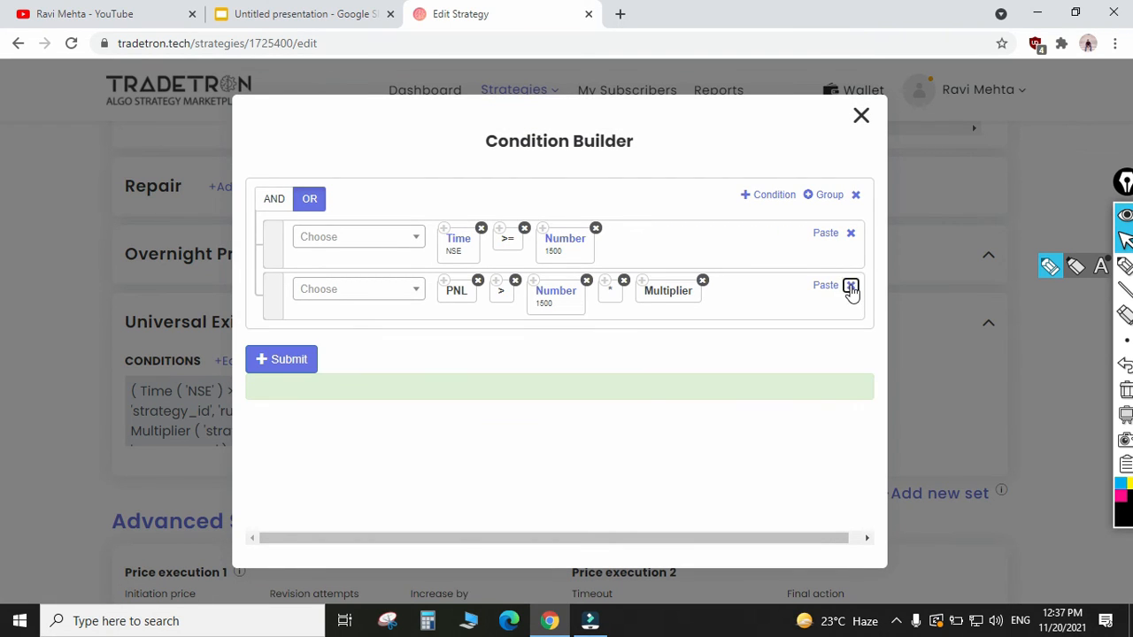
pyautogui.click(849, 285)
# - Add a second condition to Universal Exit and choose the Math Operation keyword for it
pyautogui.click(771, 197)
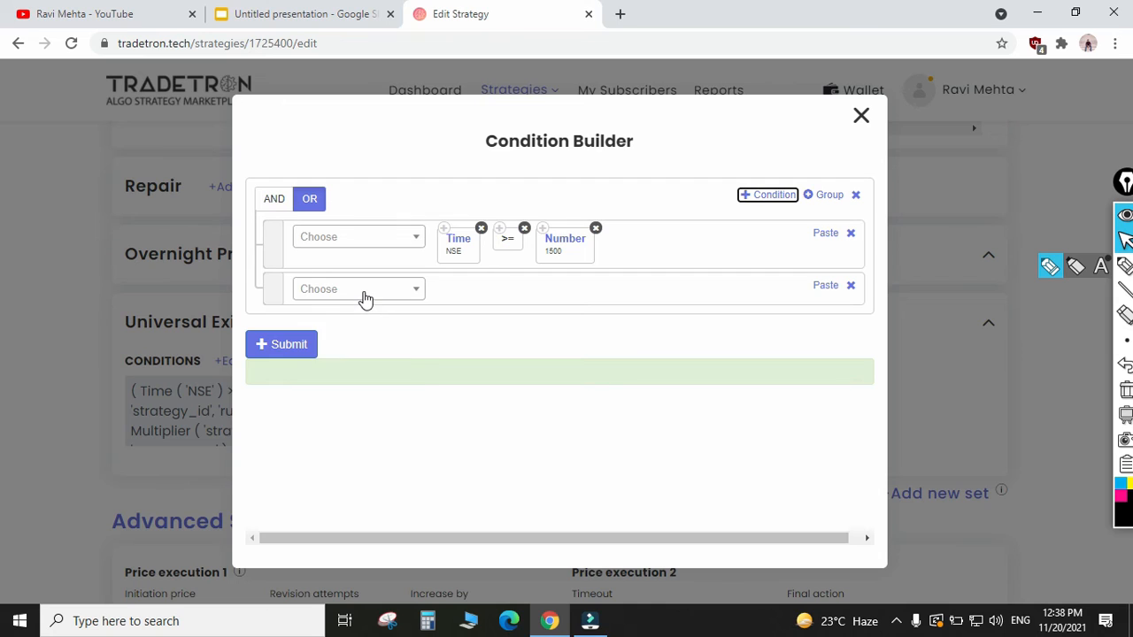
pyautogui.click(365, 297)
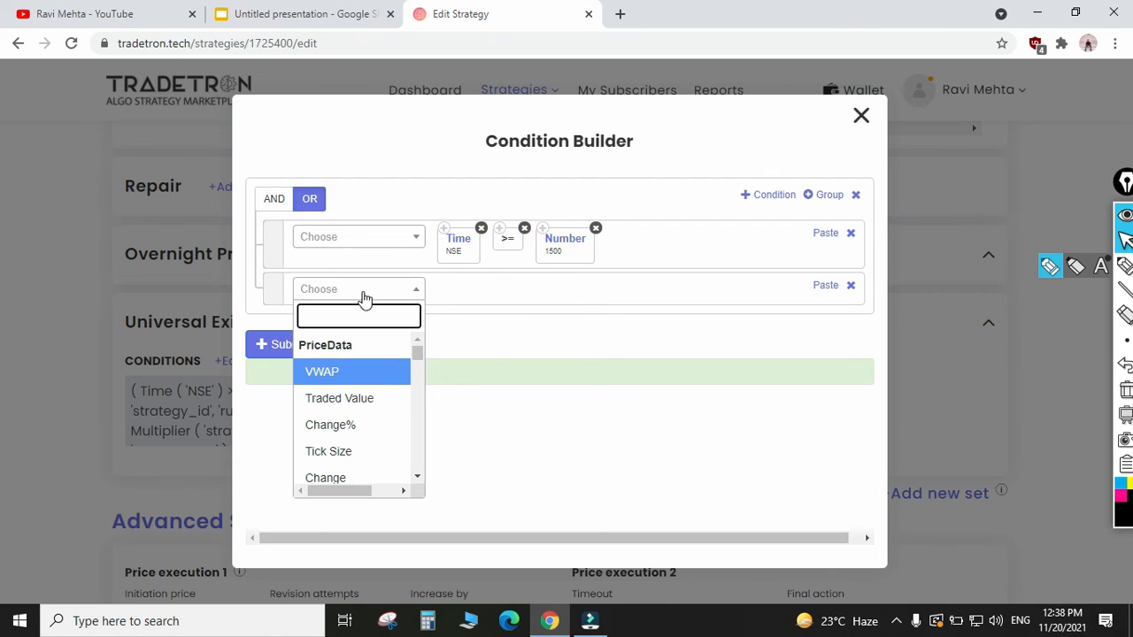
pyautogui.write('mth')
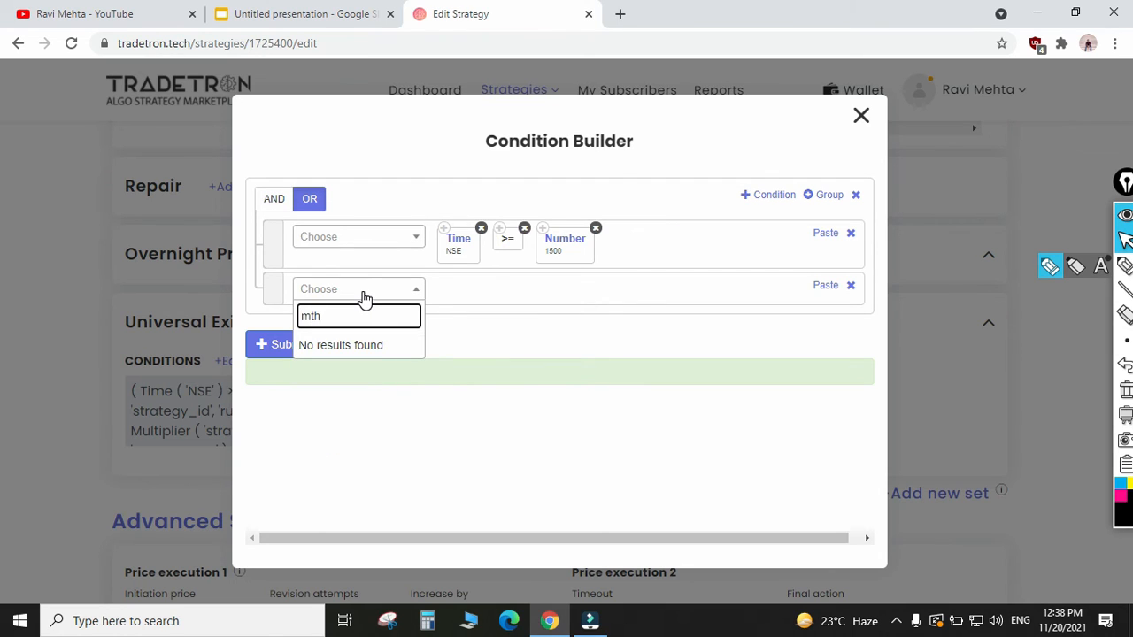
pyautogui.press('BackSpace')
pyautogui.press('BackSpace')
pyautogui.write('ath')
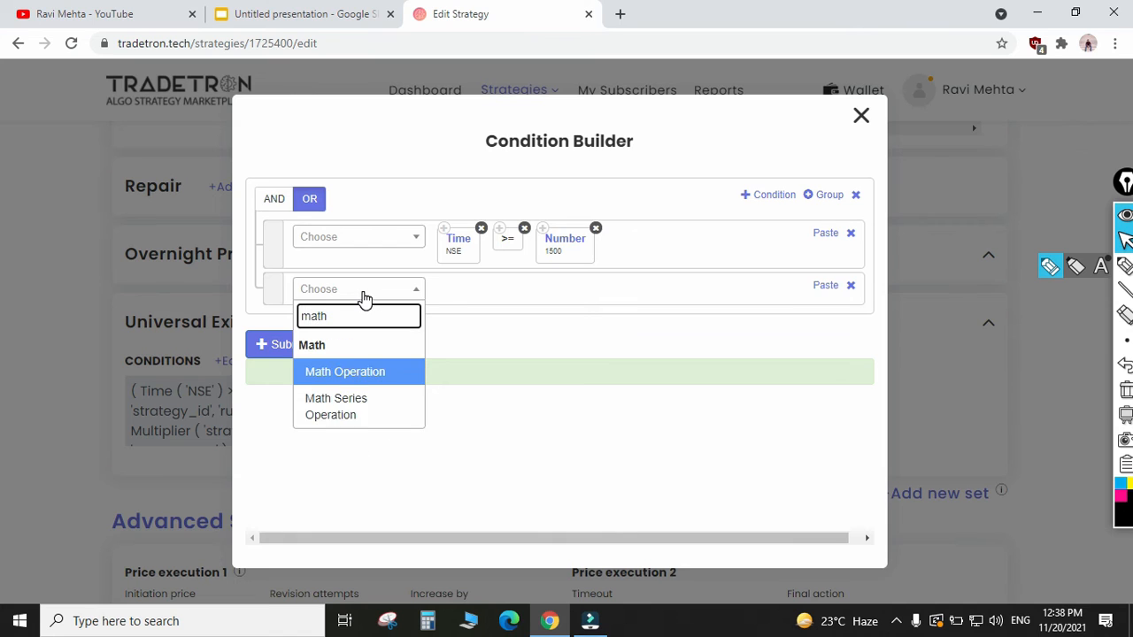
pyautogui.press('Return')
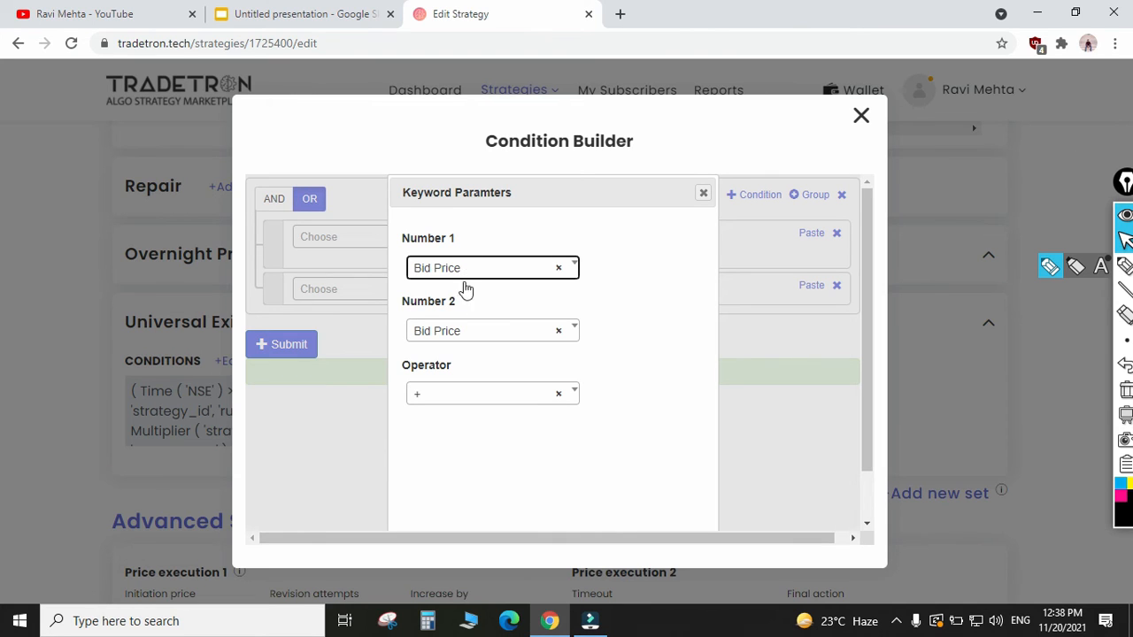
# - Set both Number 1 and Number 2 of the Math Operation to LTP and accept the parameters
pyautogui.click(508, 406)
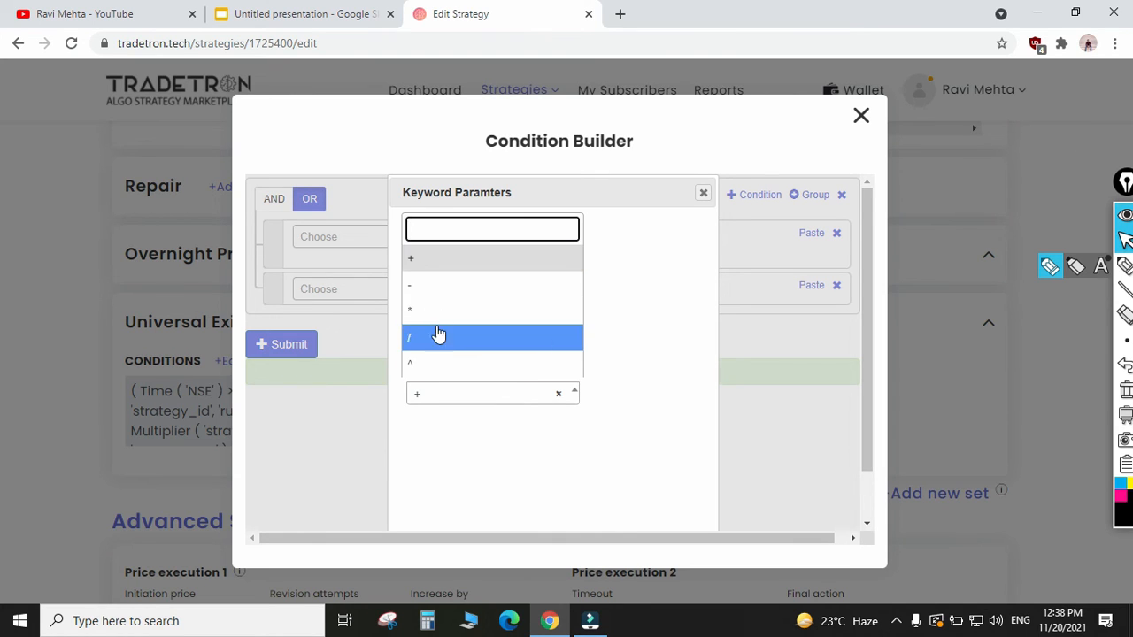
pyautogui.click(627, 404)
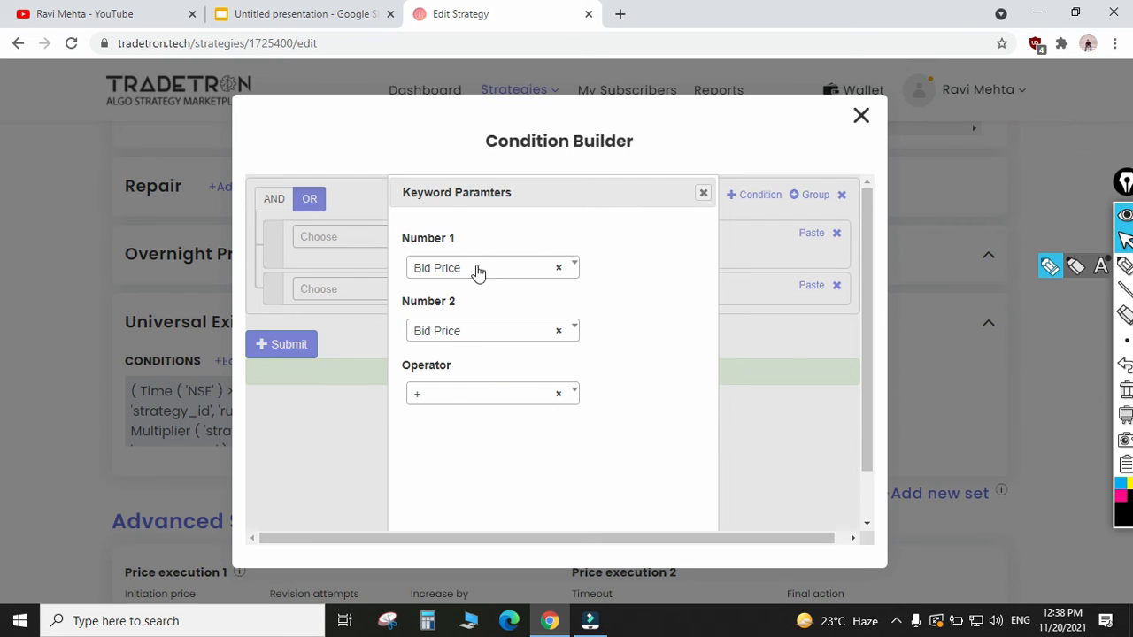
pyautogui.click(485, 279)
pyautogui.write('ltp')
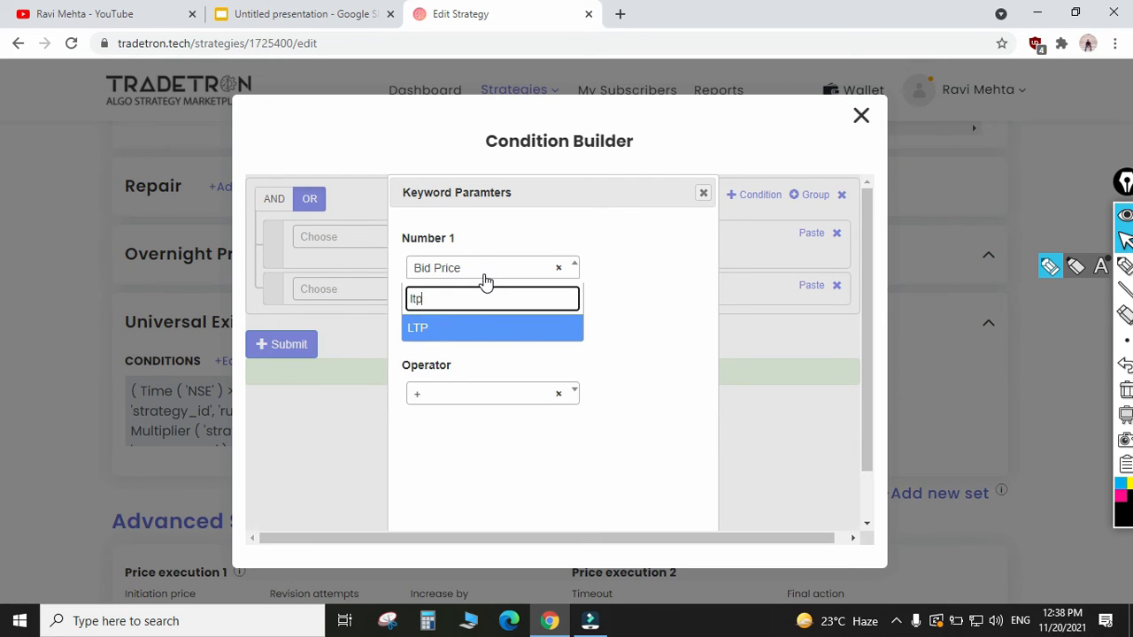
pyautogui.press('Return')
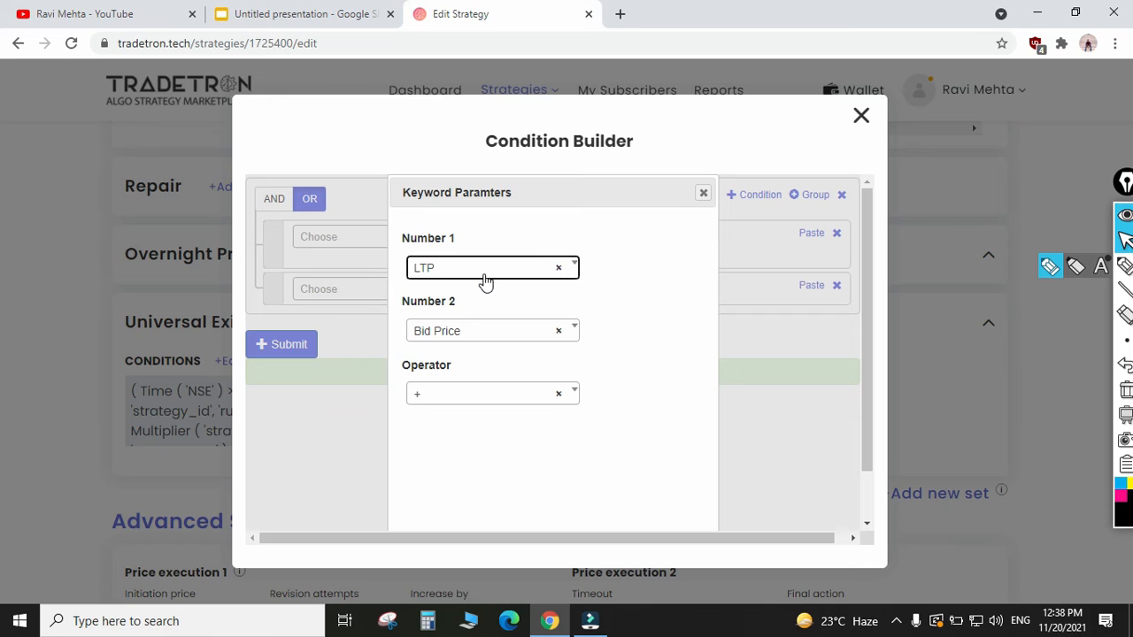
pyautogui.press('Tab')
pyautogui.press('Return')
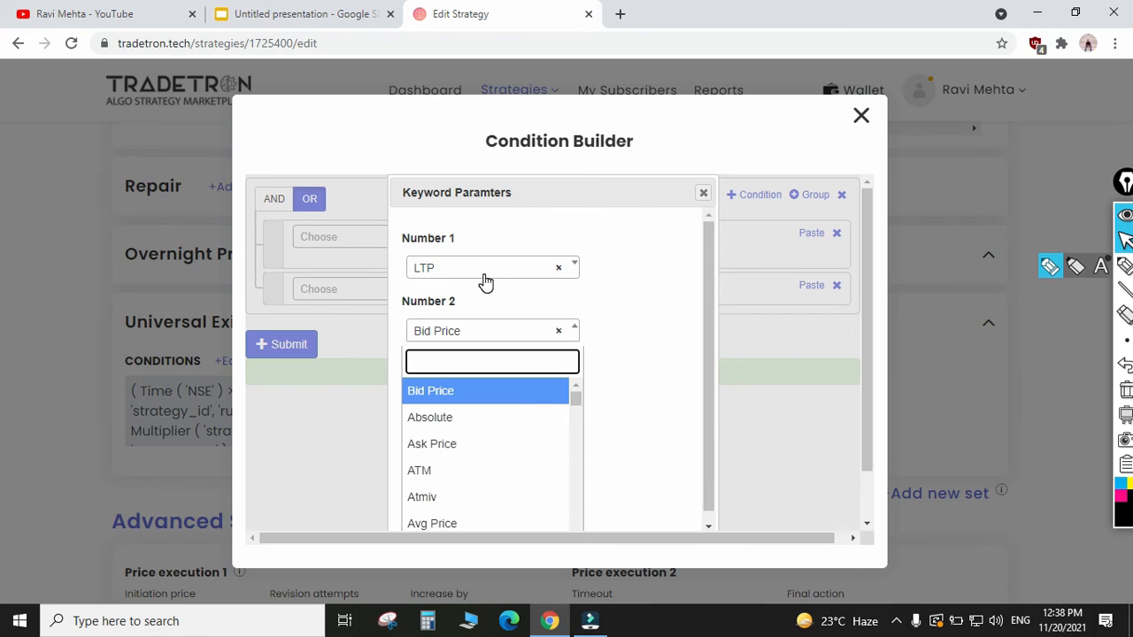
pyautogui.write('ltp')
pyautogui.press('Return')
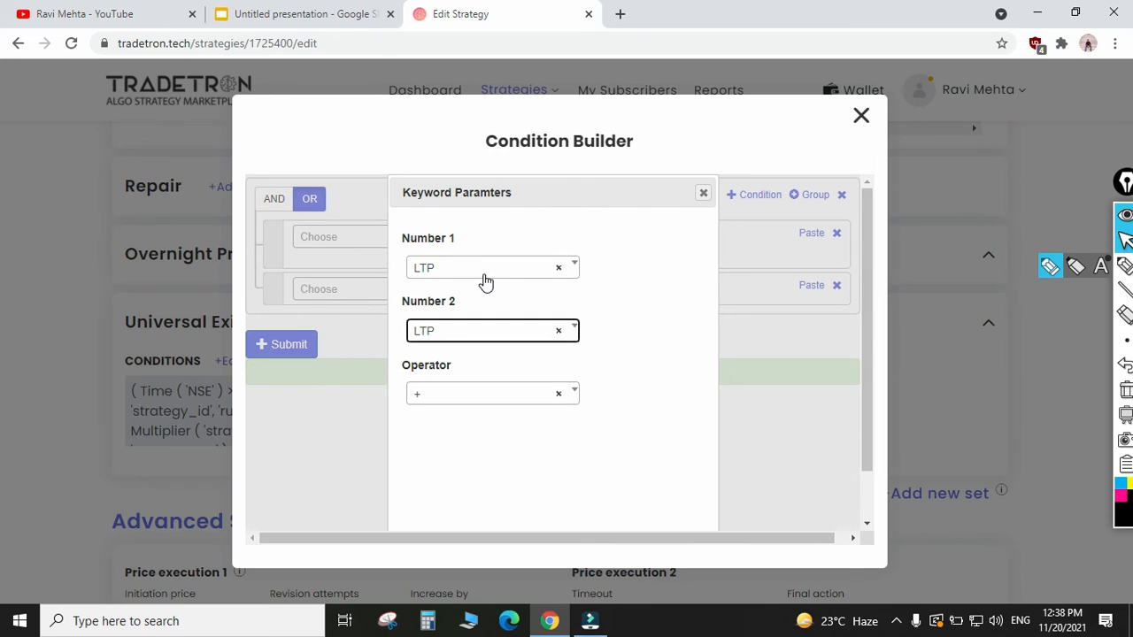
pyautogui.scroll(-2, 571, 458)
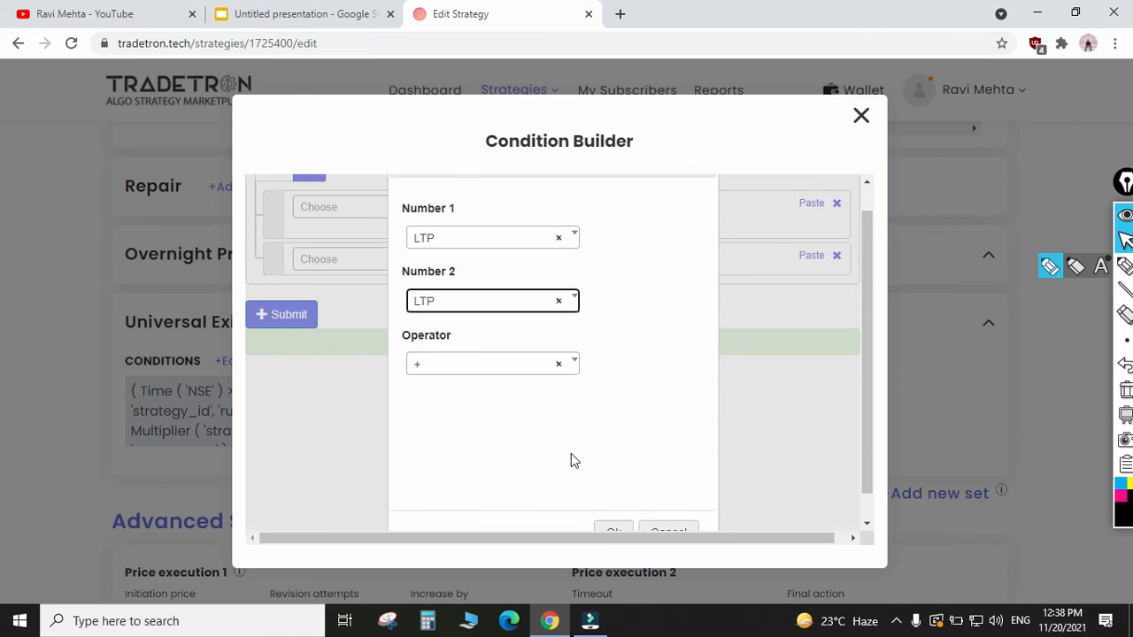
pyautogui.click(614, 505)
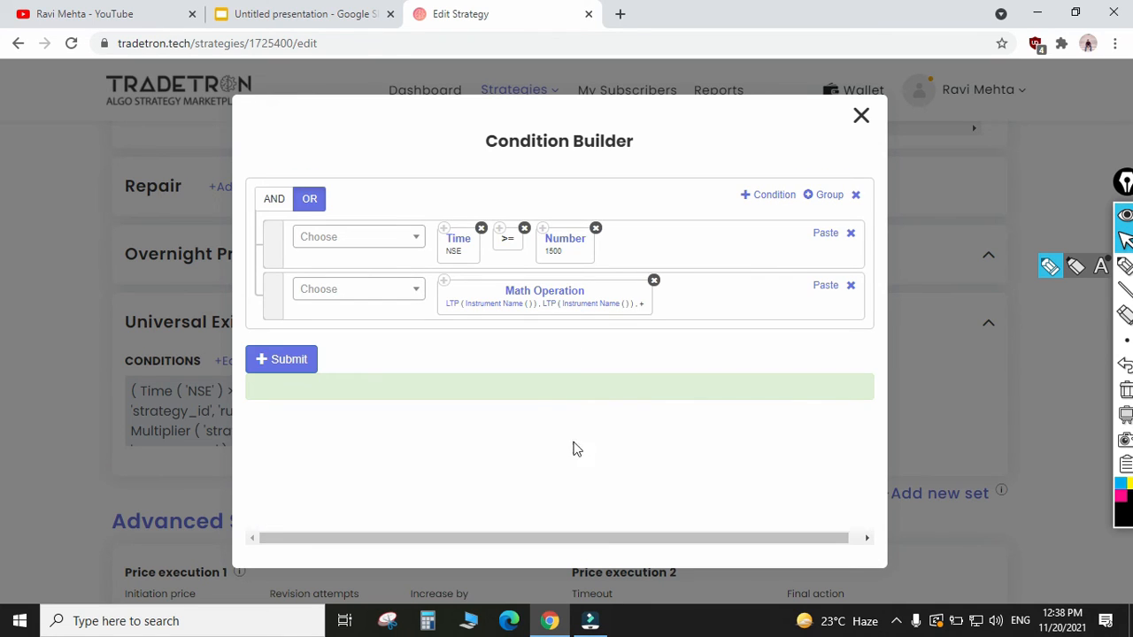
# - Set the instrument of the first LTP in the Math Operation to Traded Instrument Name
pyautogui.click(454, 306)
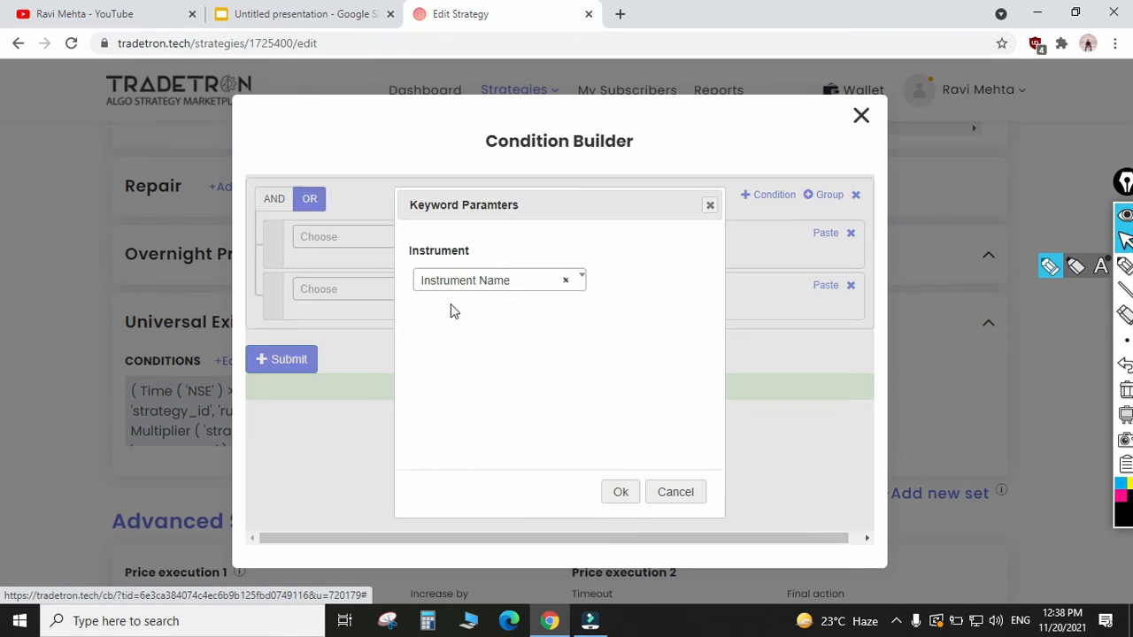
pyautogui.click(472, 283)
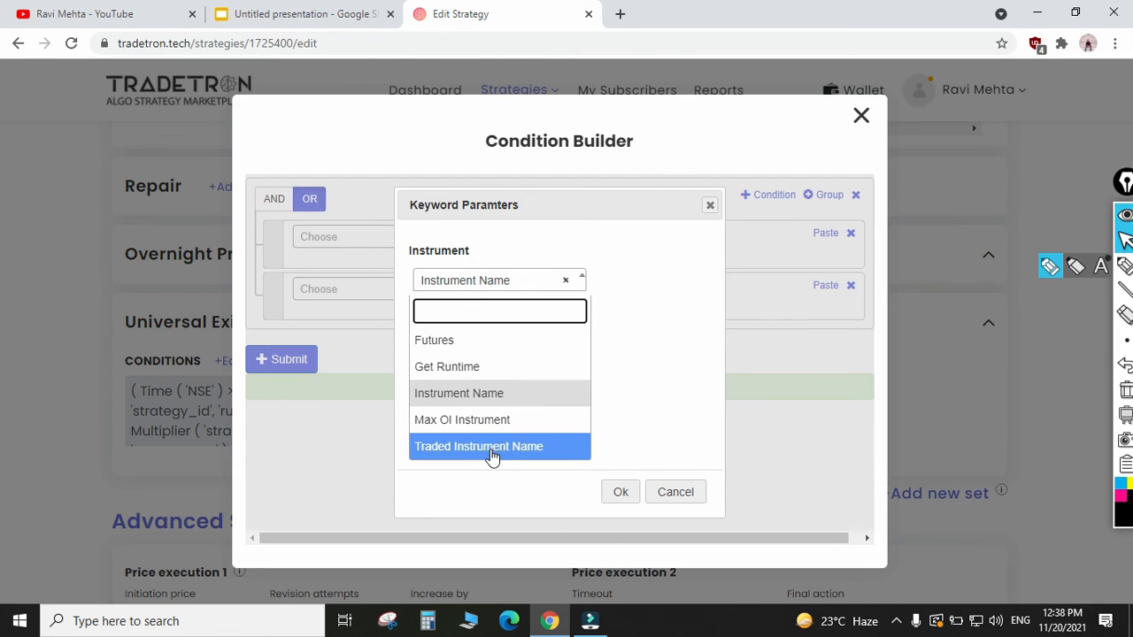
pyautogui.click(478, 449)
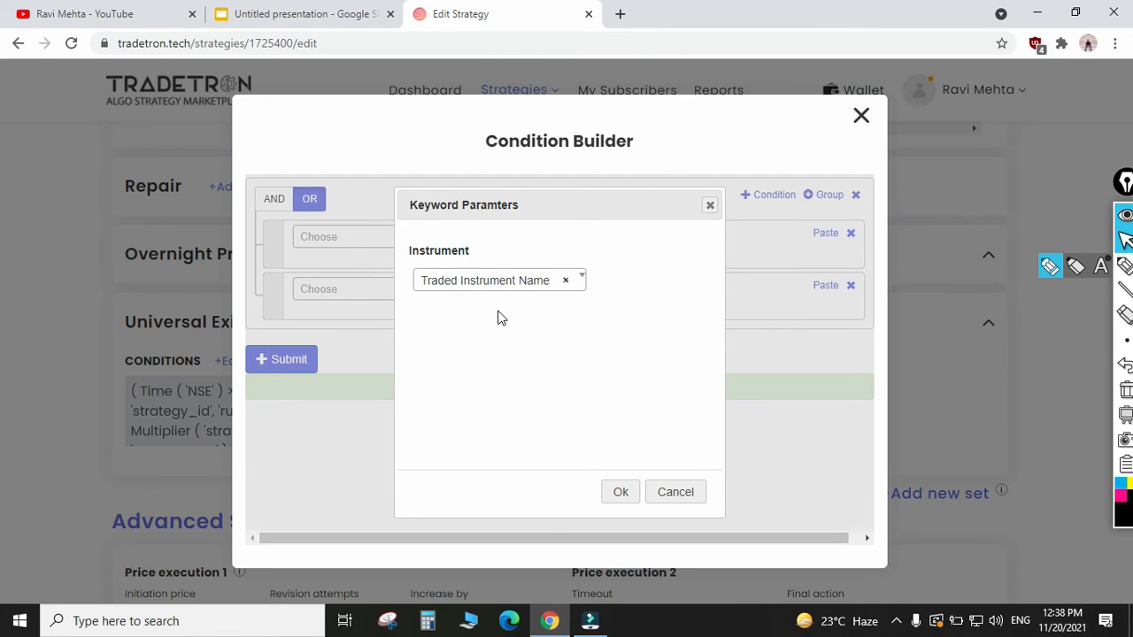
pyautogui.click(620, 492)
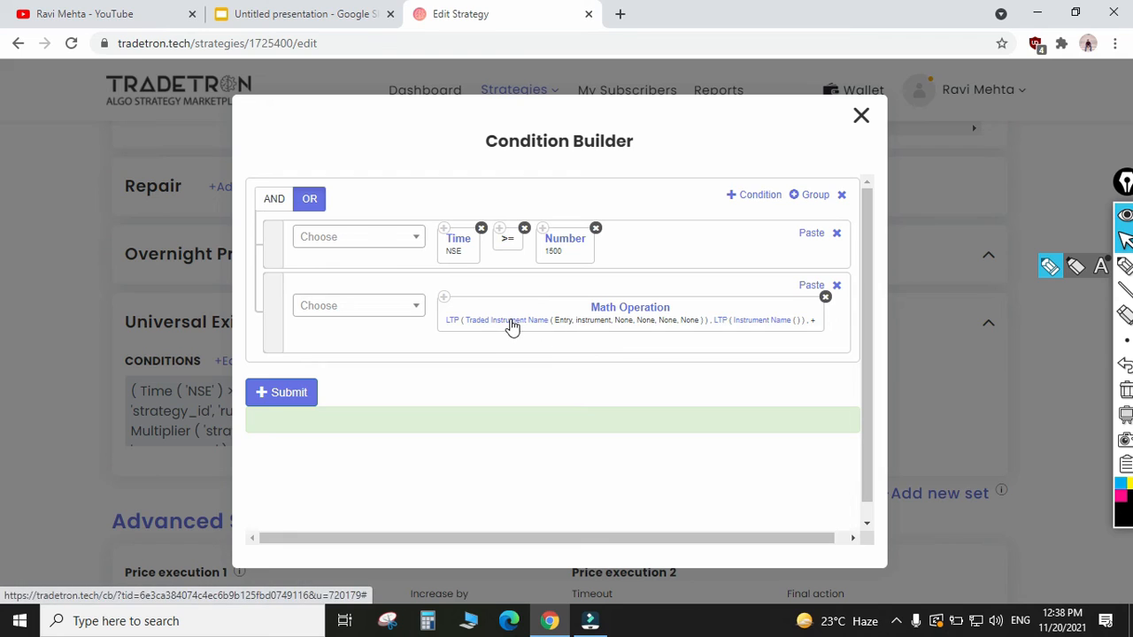
# - Configure the first Traded Instrument Name with underlying NIFTY BANK, set number 1, condition number 1 and leg number 1
pyautogui.click(511, 324)
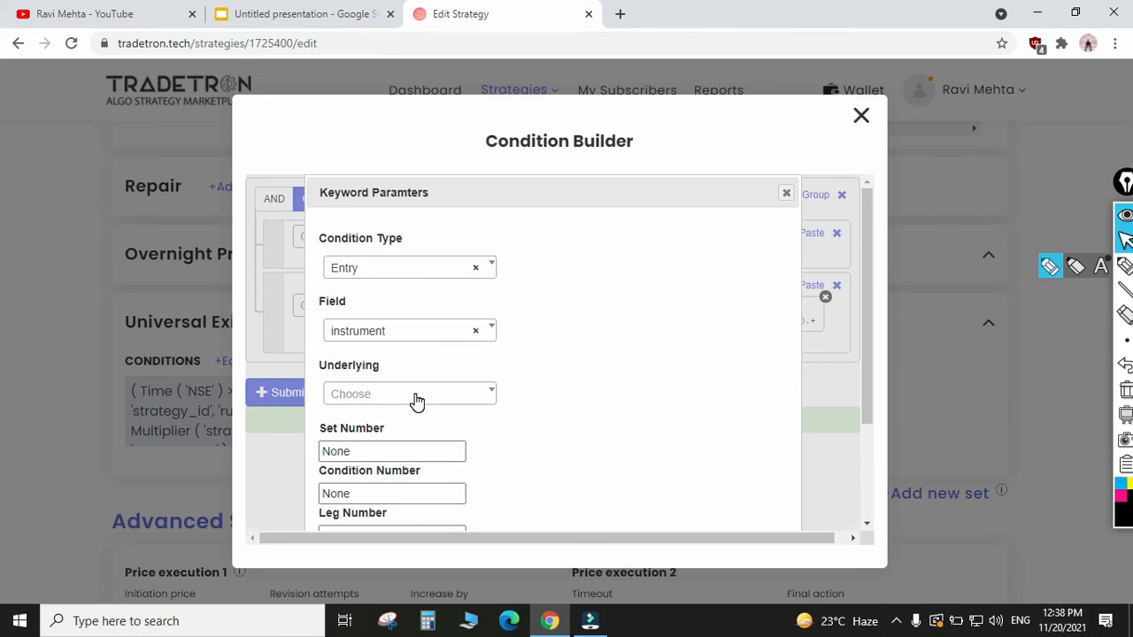
pyautogui.click(417, 402)
pyautogui.write('nifty')
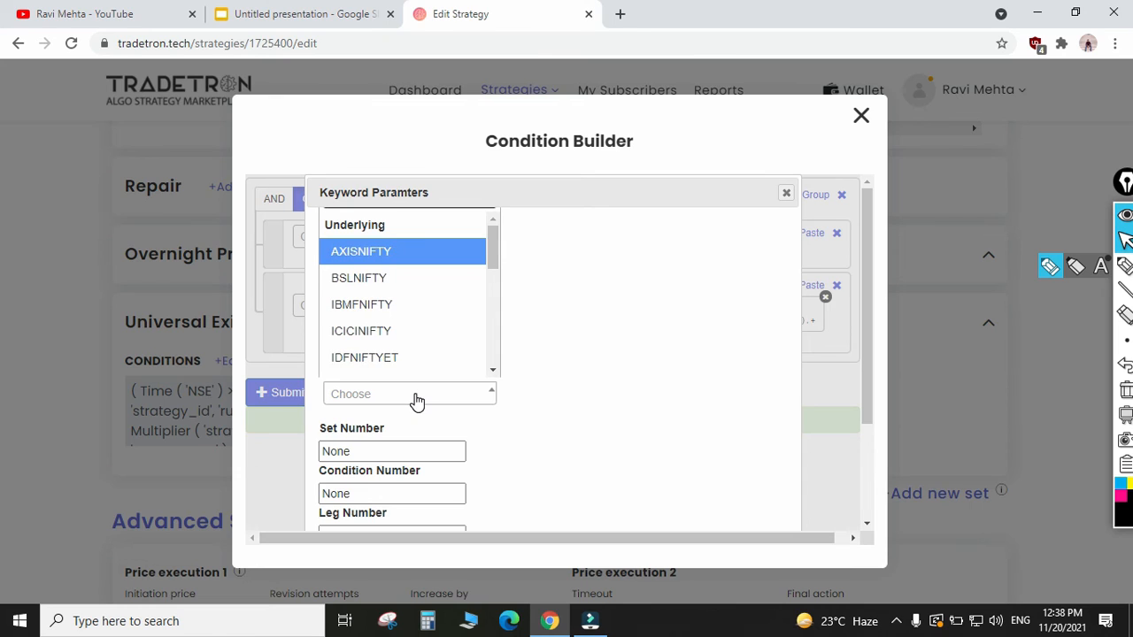
pyautogui.press('Down')
pyautogui.press('Return')
pyautogui.press('Tab')
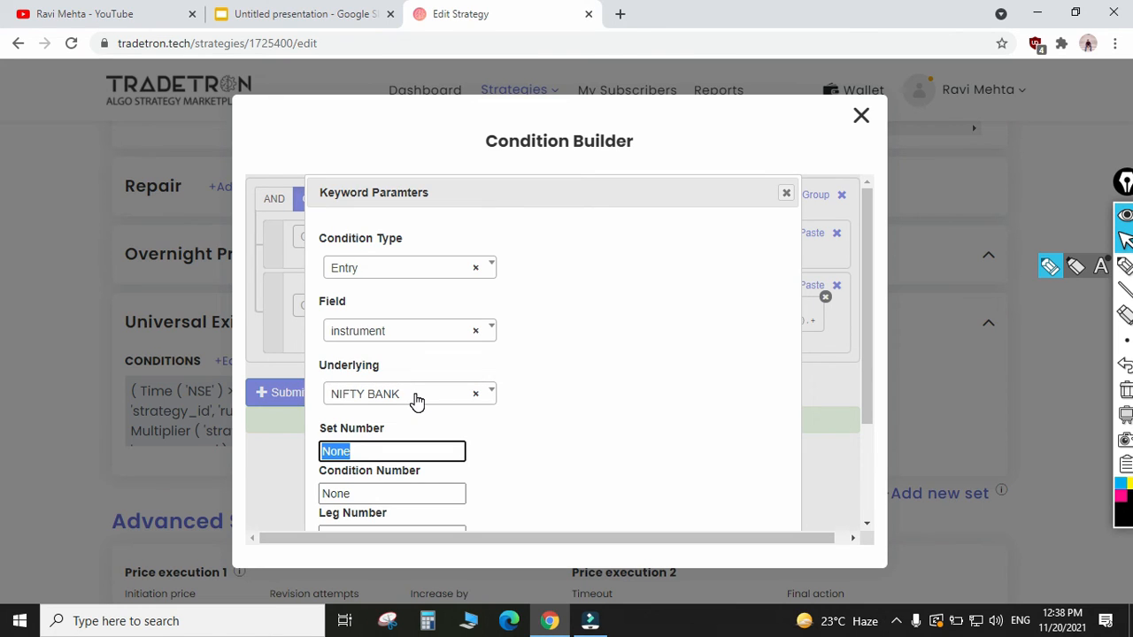
pyautogui.write('1')
pyautogui.press('Tab')
pyautogui.write('1')
pyautogui.press('Tab')
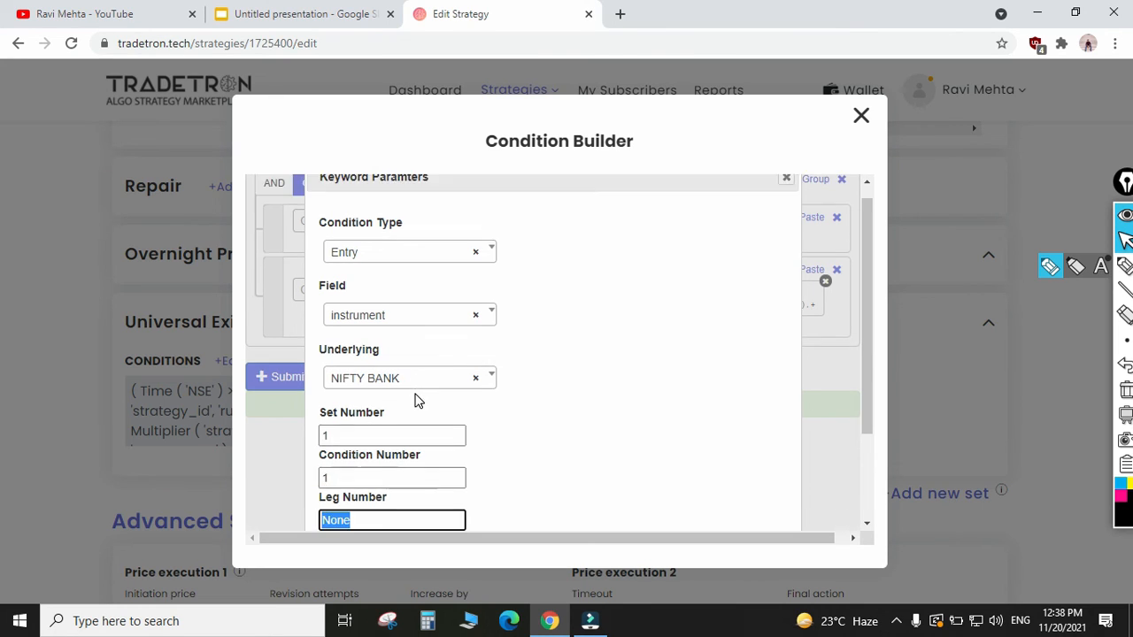
pyautogui.write('1')
pyautogui.press('Tab')
pyautogui.press('Return')
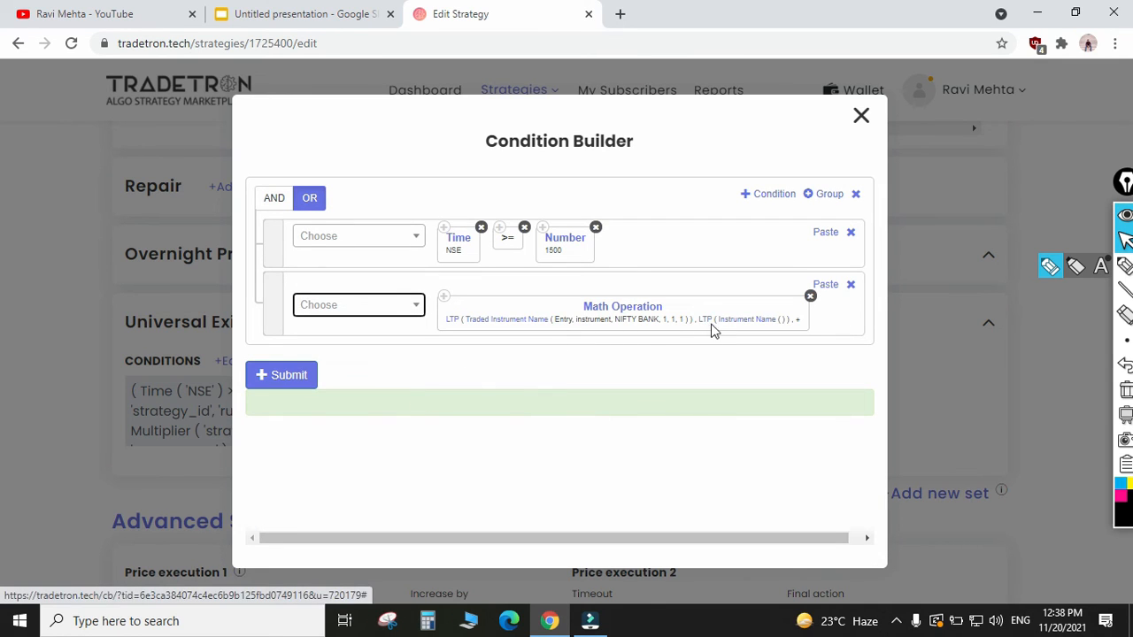
# - Set the instrument of the second LTP in the Math Operation to Traded Instrument Name
pyautogui.click(706, 324)
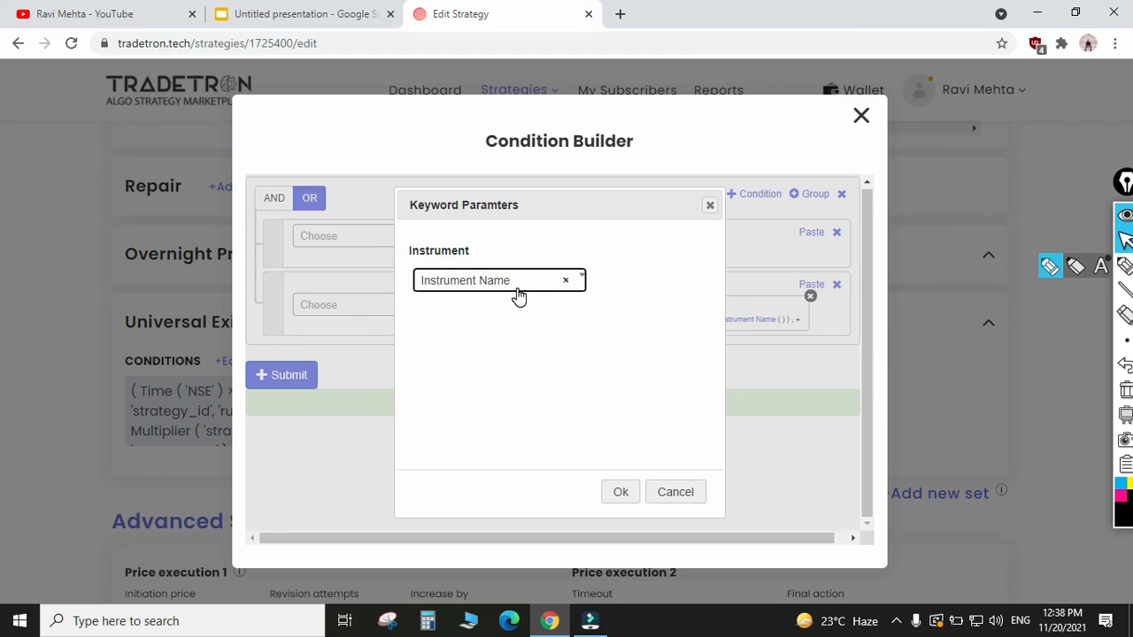
pyautogui.click(518, 294)
pyautogui.click(488, 449)
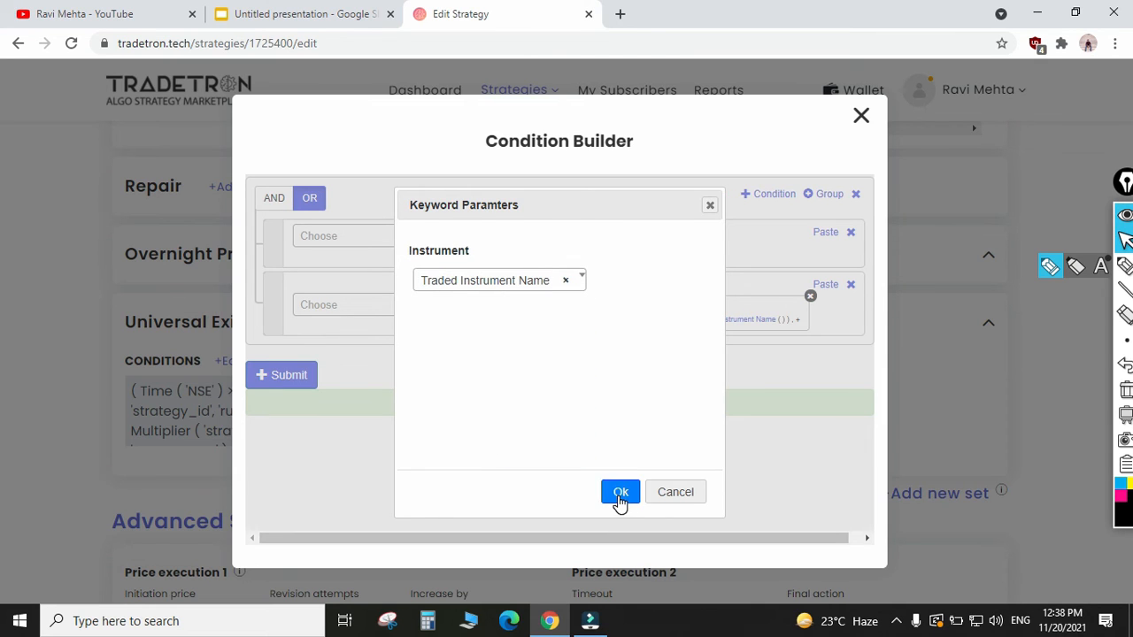
pyautogui.click(620, 493)
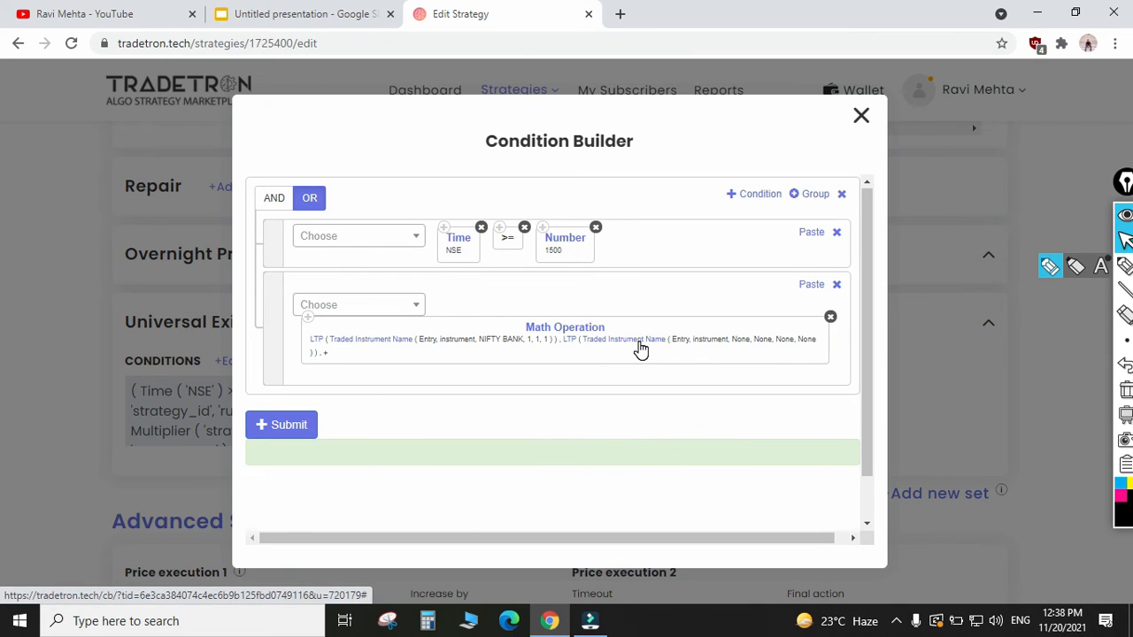
# - Configure the second Traded Instrument Name with underlying NIFTY BANK, set number 1, condition number 1 and leg number 2
pyautogui.click(641, 349)
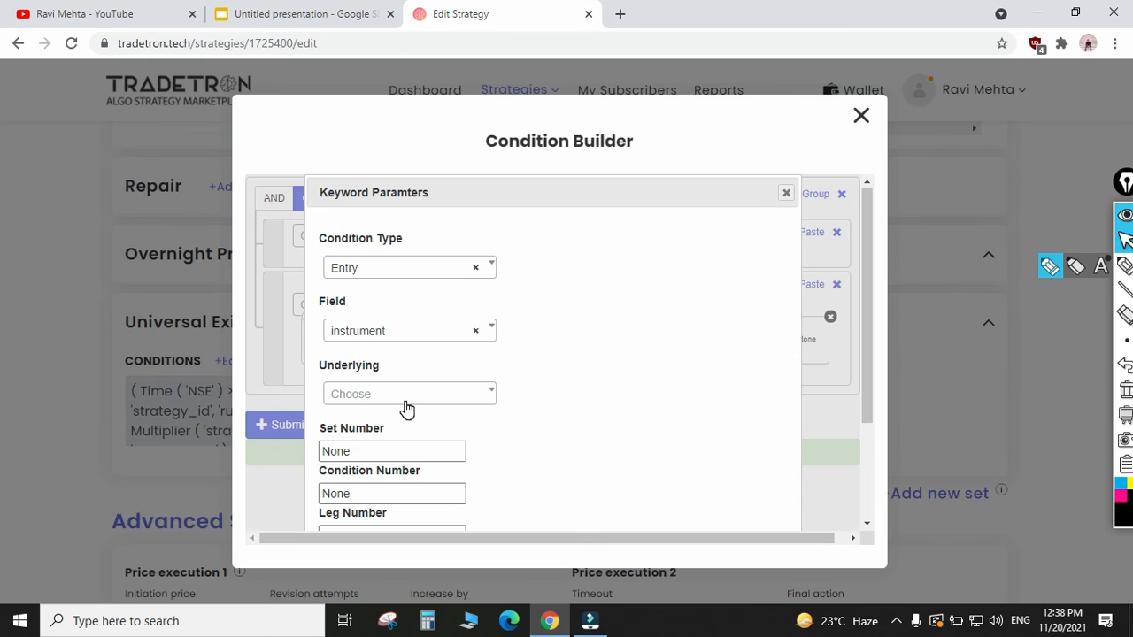
pyautogui.click(407, 394)
pyautogui.write('nifty')
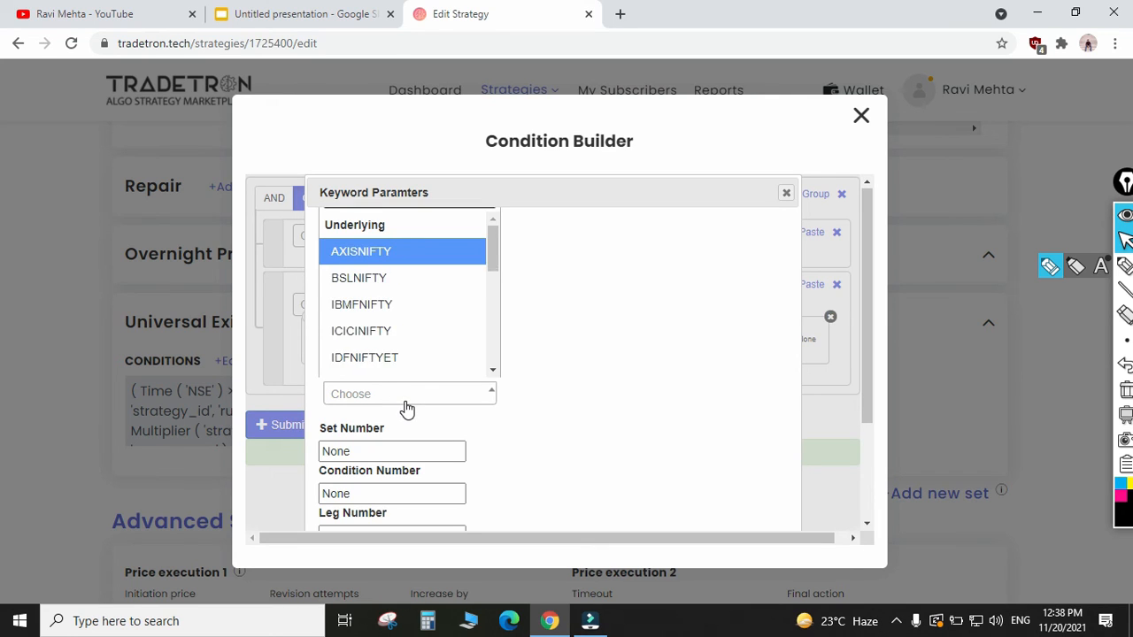
pyautogui.press('Down')
pyautogui.press('Return')
pyautogui.press('Tab')
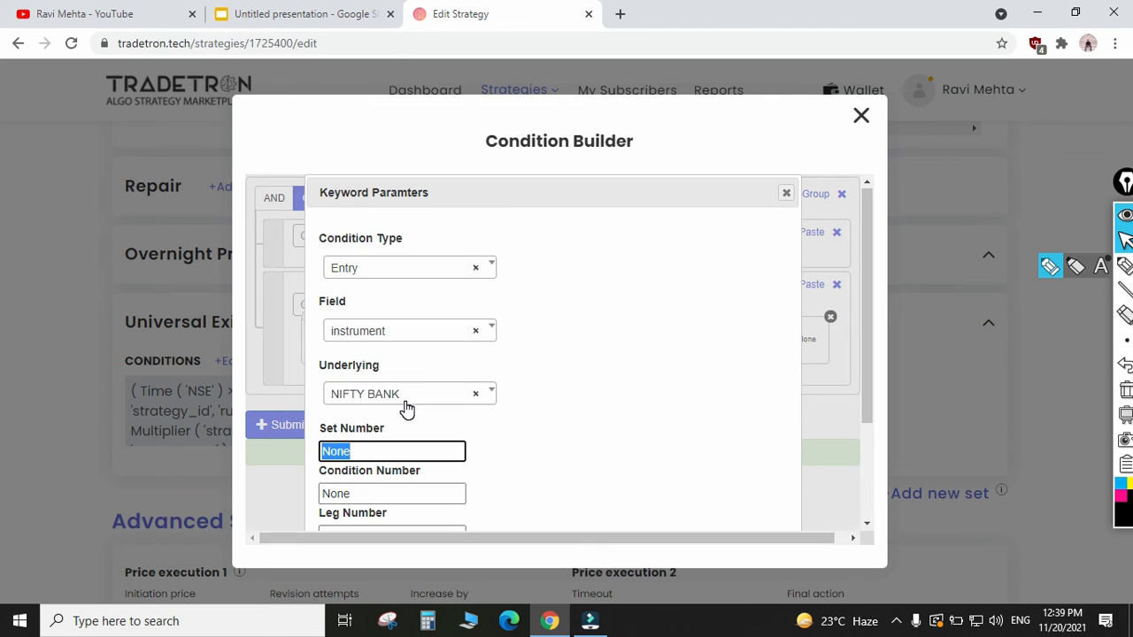
pyautogui.write('1')
pyautogui.press('Tab')
pyautogui.write('1')
pyautogui.press('Tab')
pyautogui.write('2')
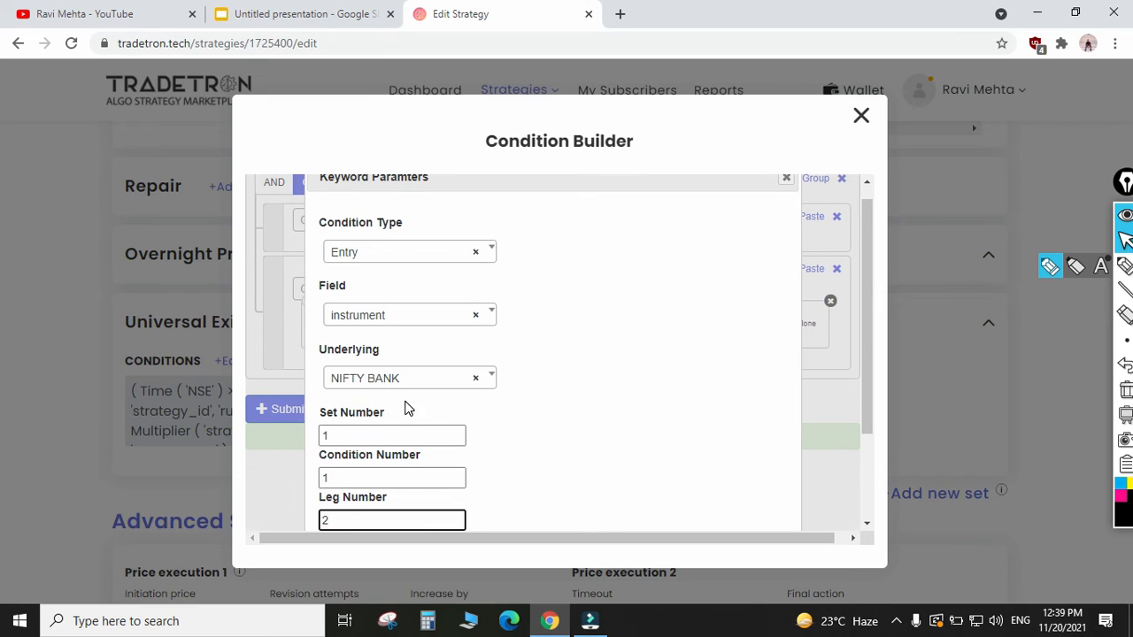
pyautogui.press('Tab')
pyautogui.press('Return')
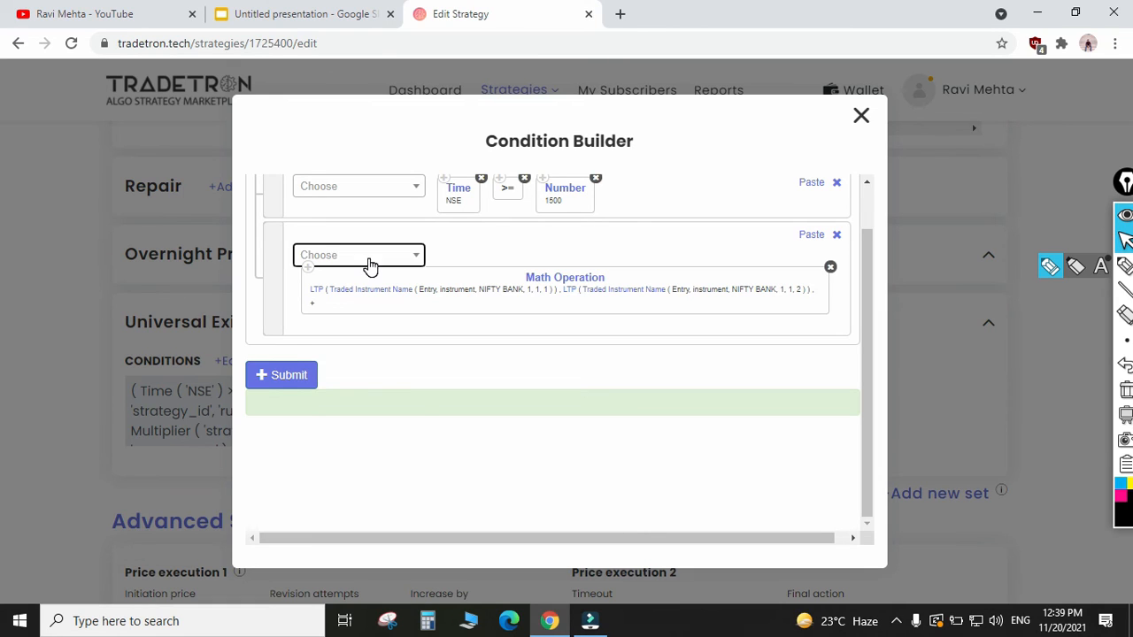
# - Add a > comparison and a second Math Operation after the combined LTP expression in the exit condition
pyautogui.click(369, 265)
pyautogui.write('>')
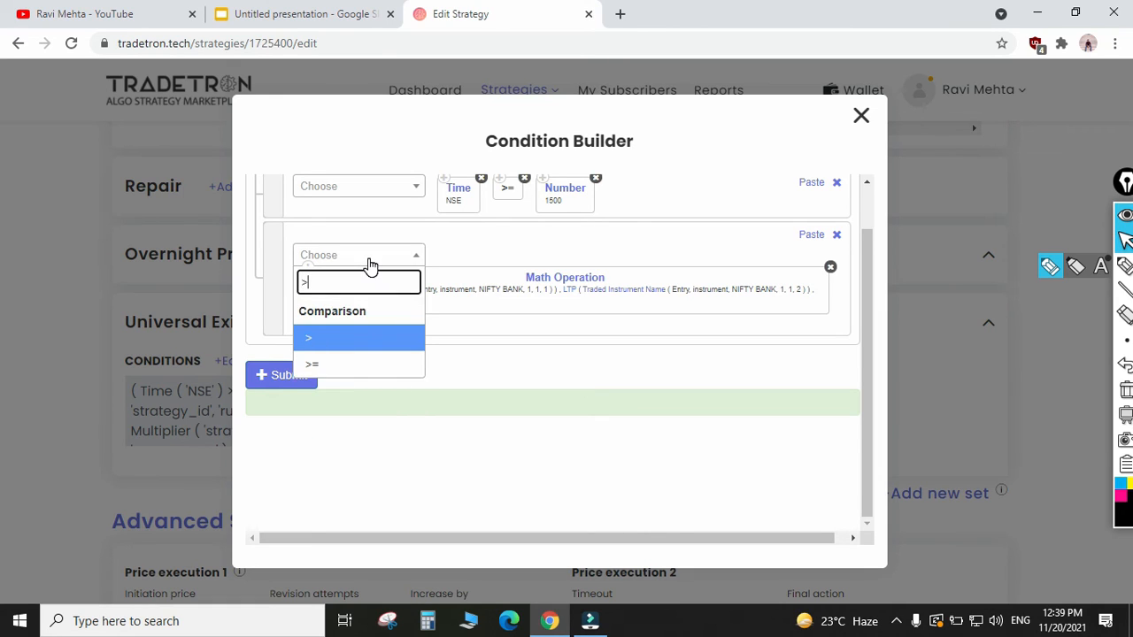
pyautogui.press('Return')
pyautogui.click(370, 266)
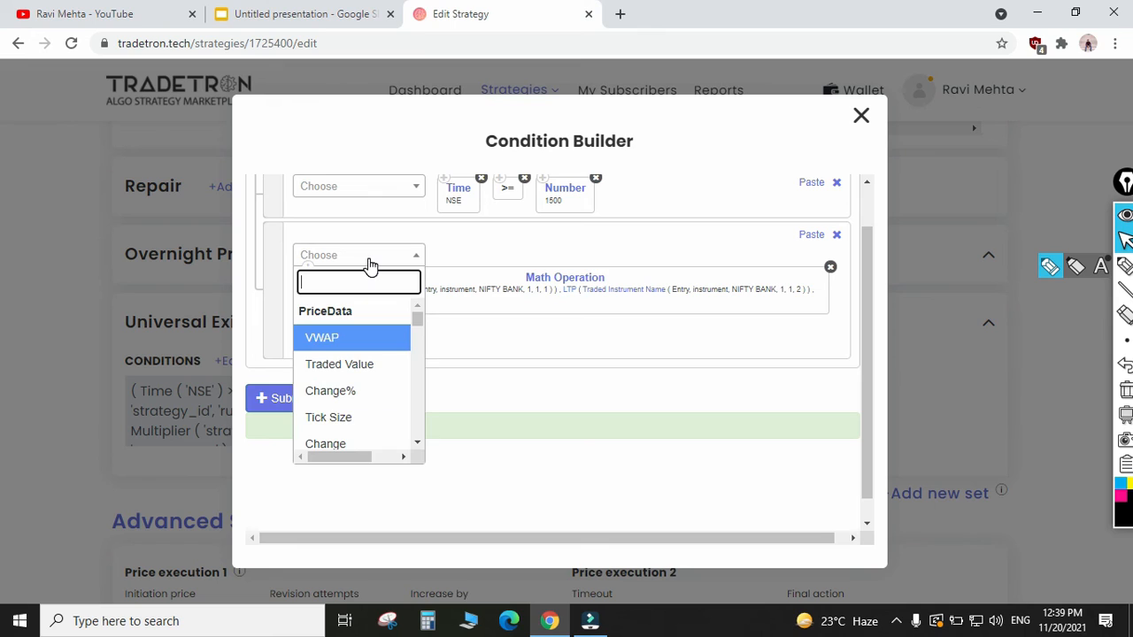
pyautogui.write('math')
pyautogui.press('Return')
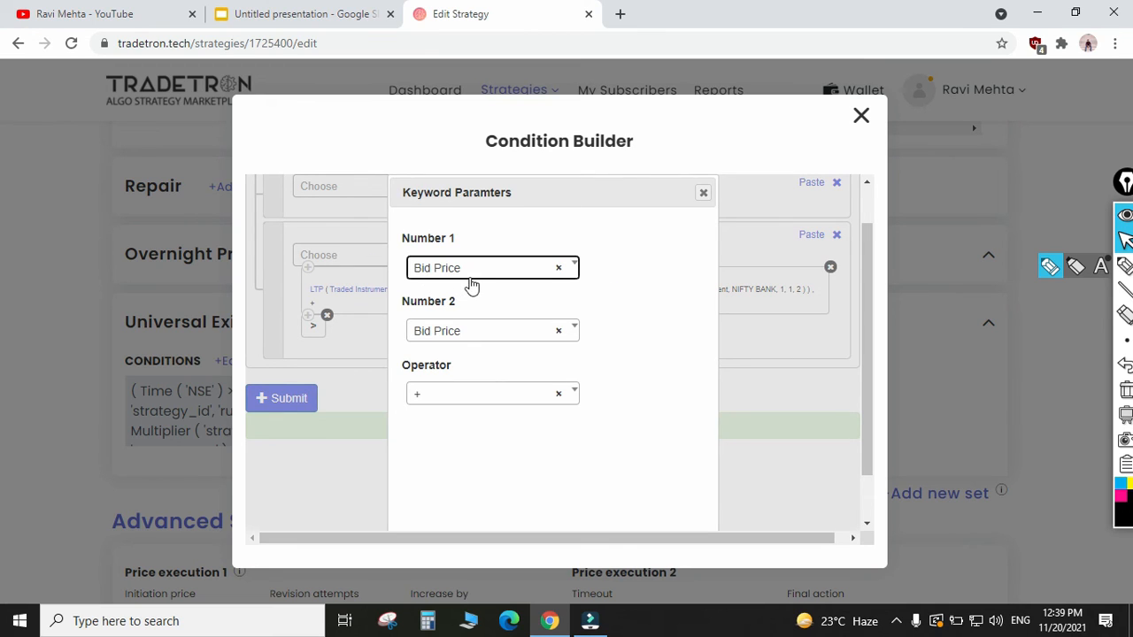
# - Set both Number 1 and Number 2 of the second Math Operation to Traded Instrument and accept the parameters
pyautogui.click(472, 274)
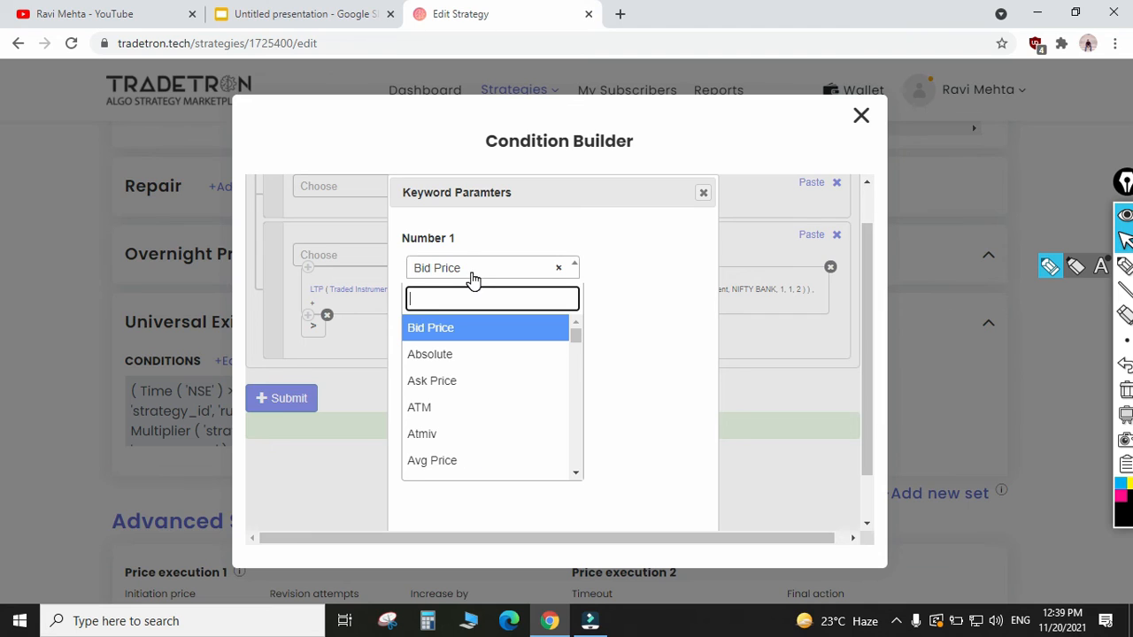
pyautogui.write('traded')
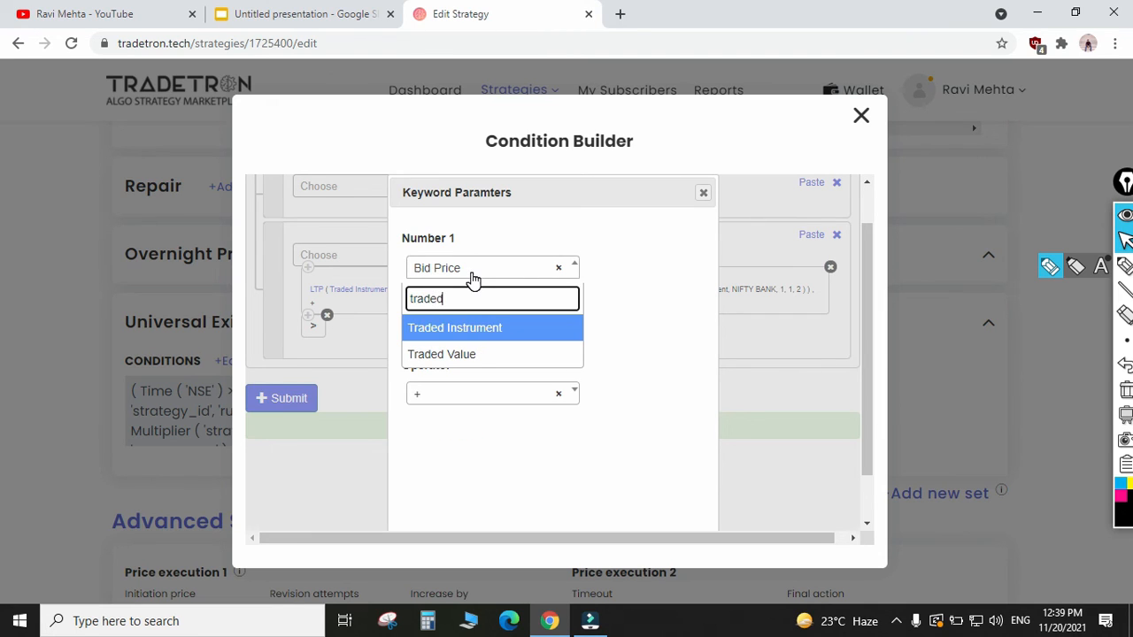
pyautogui.press('Return')
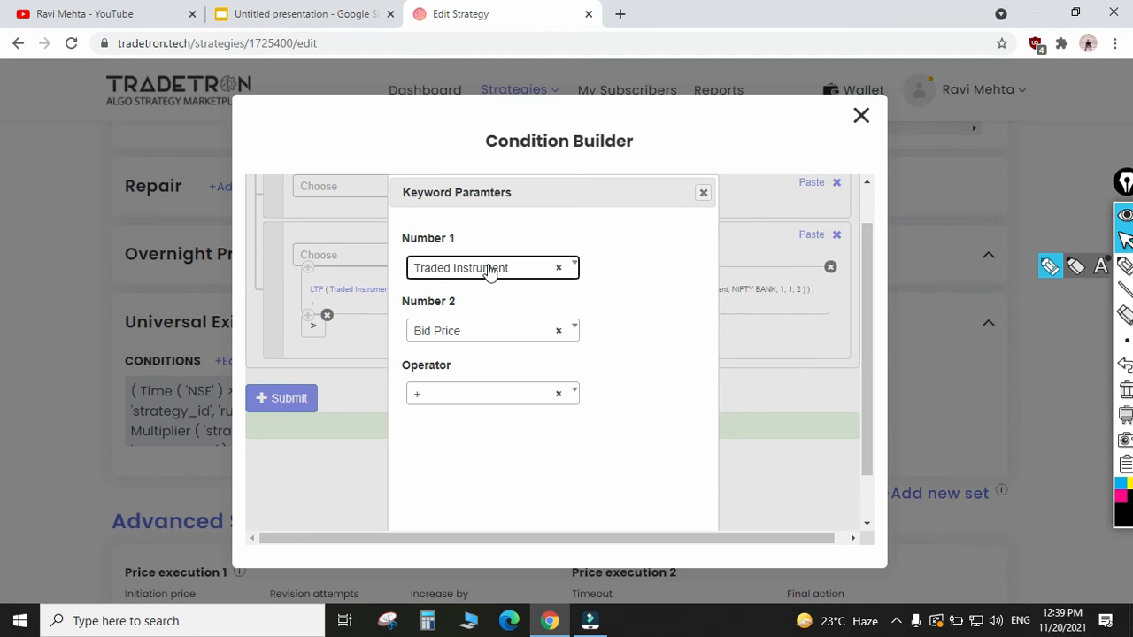
pyautogui.click(497, 341)
pyautogui.write('traded')
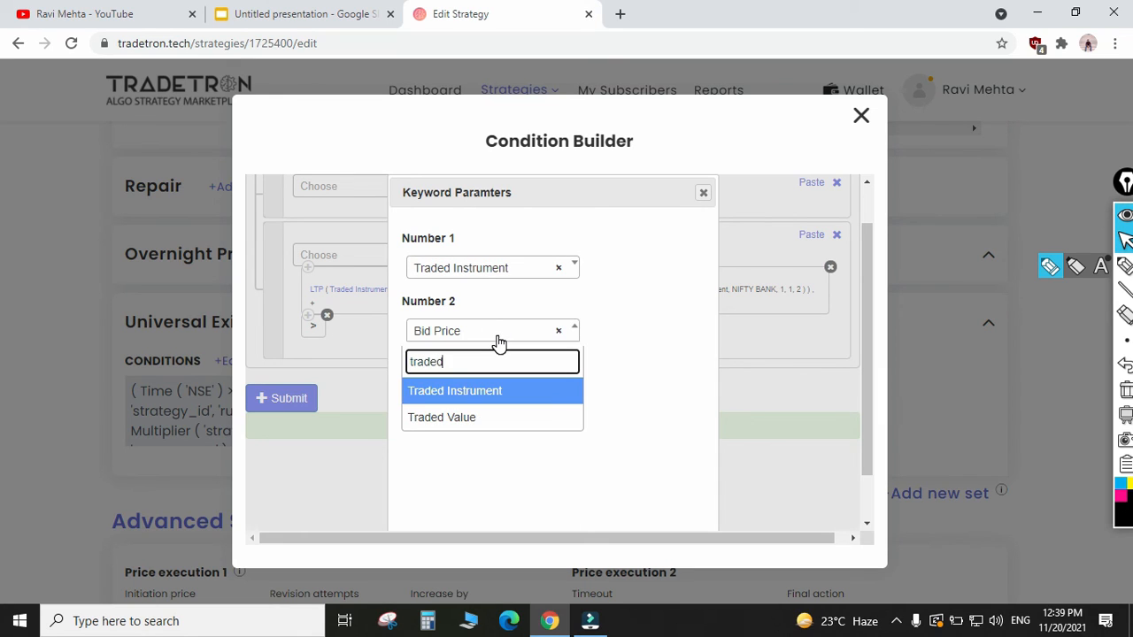
pyautogui.press('Return')
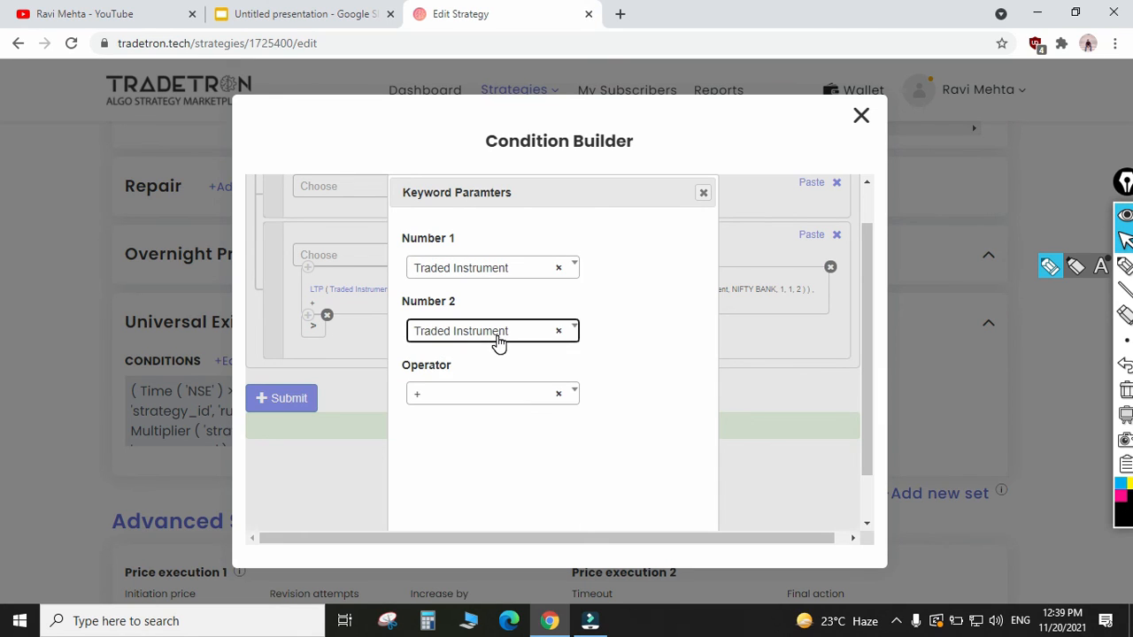
pyautogui.scroll(-1, 610, 460)
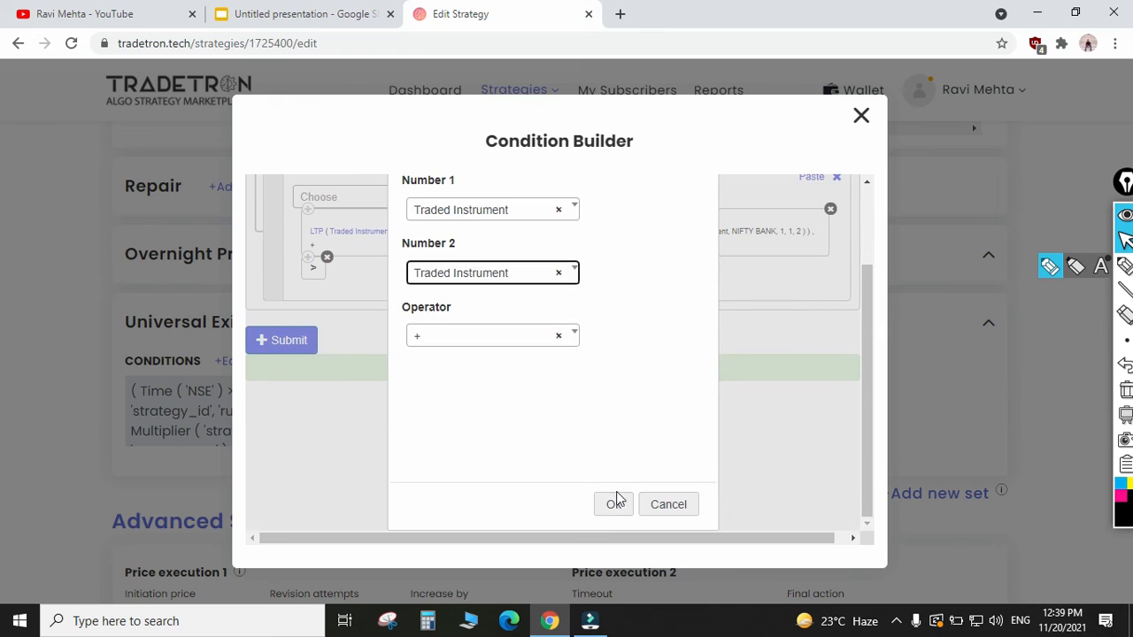
pyautogui.click(613, 505)
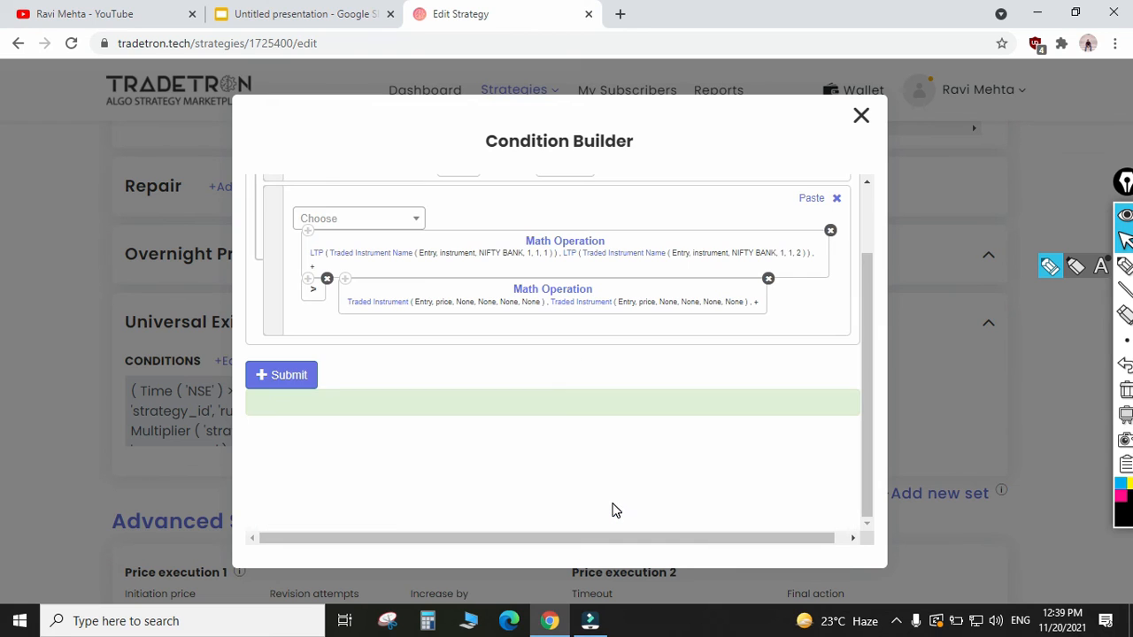
# - Configure the first Traded Instrument price with underlying NIFTY BANK, set number 1, condition number 1 and leg number 1
pyautogui.click(376, 305)
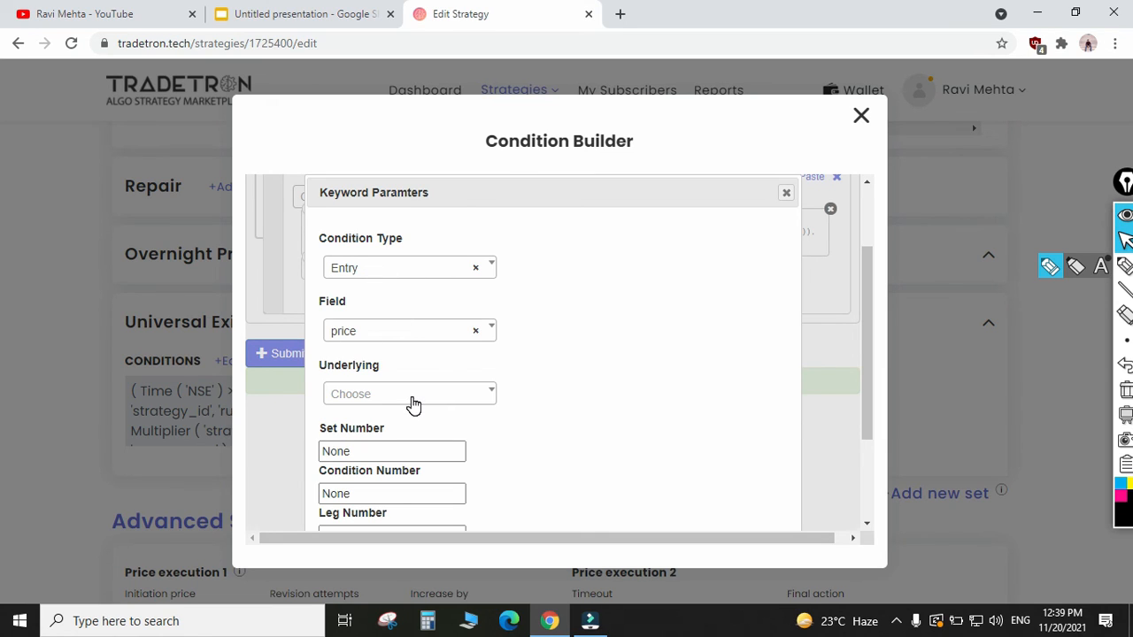
pyautogui.click(412, 395)
pyautogui.write('nifty')
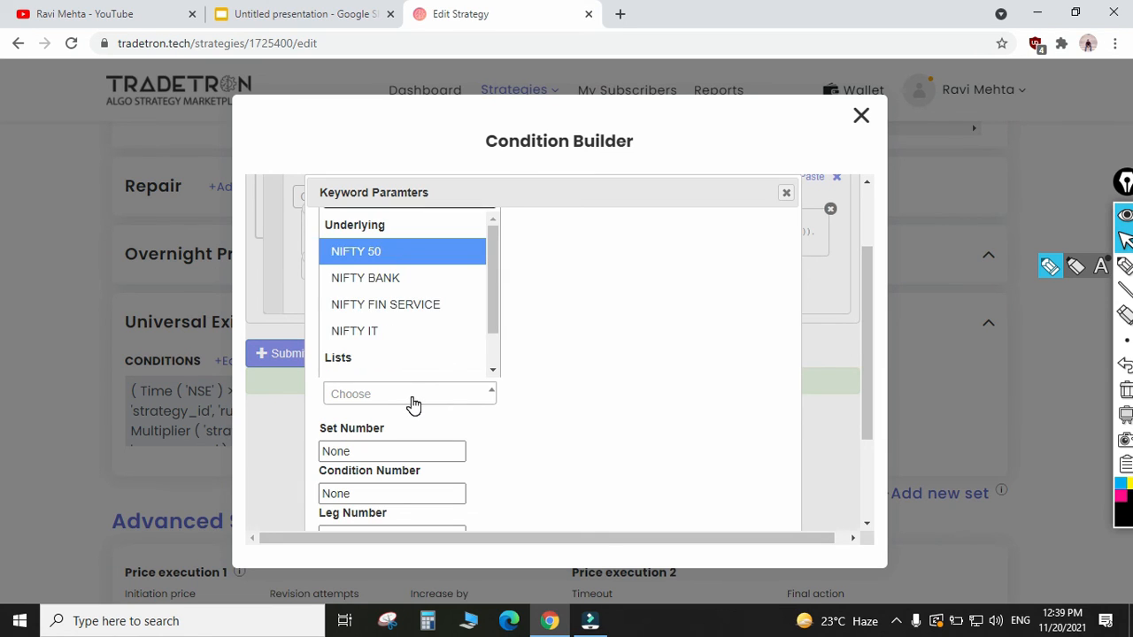
pyautogui.press('Down')
pyautogui.press('Return')
pyautogui.press('Tab')
pyautogui.write('1')
pyautogui.press('Tab')
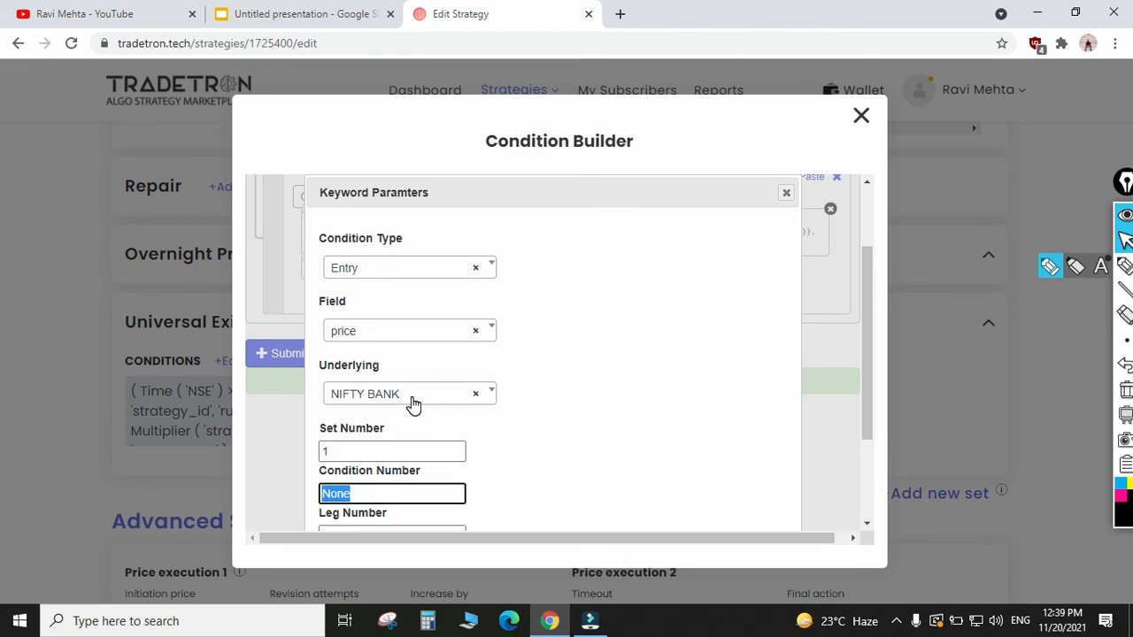
pyautogui.write('1')
pyautogui.press('Tab')
pyautogui.write('1')
pyautogui.press('Tab')
pyautogui.press('Return')
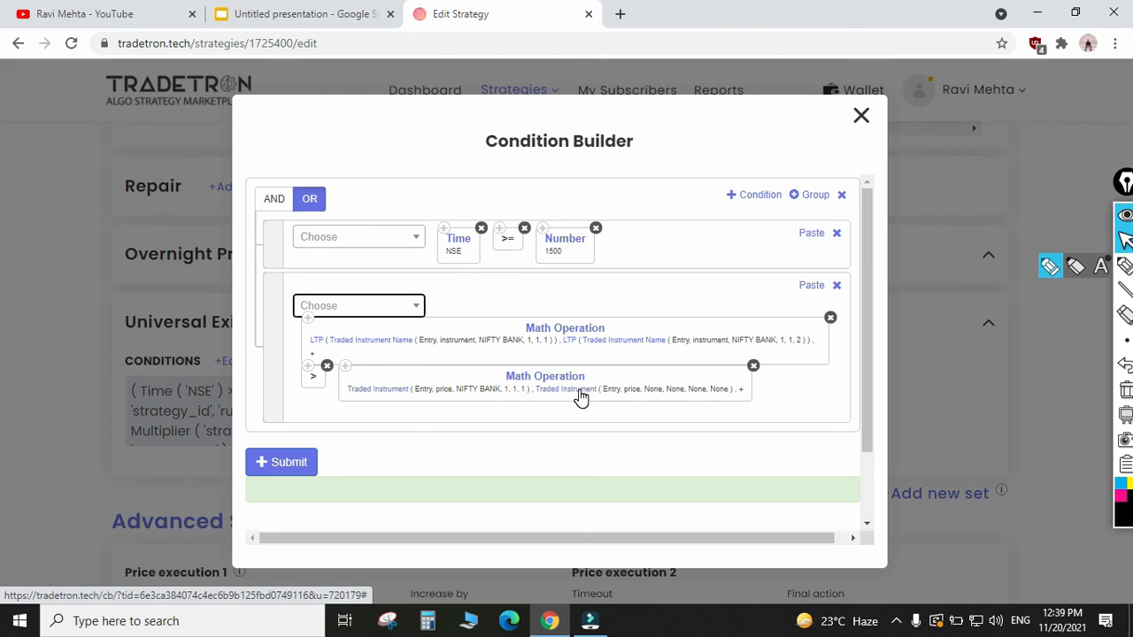
# - Configure the second Traded Instrument price with underlying NIFTY BANK, set number 1, condition number 1 and leg number 2
pyautogui.click(581, 397)
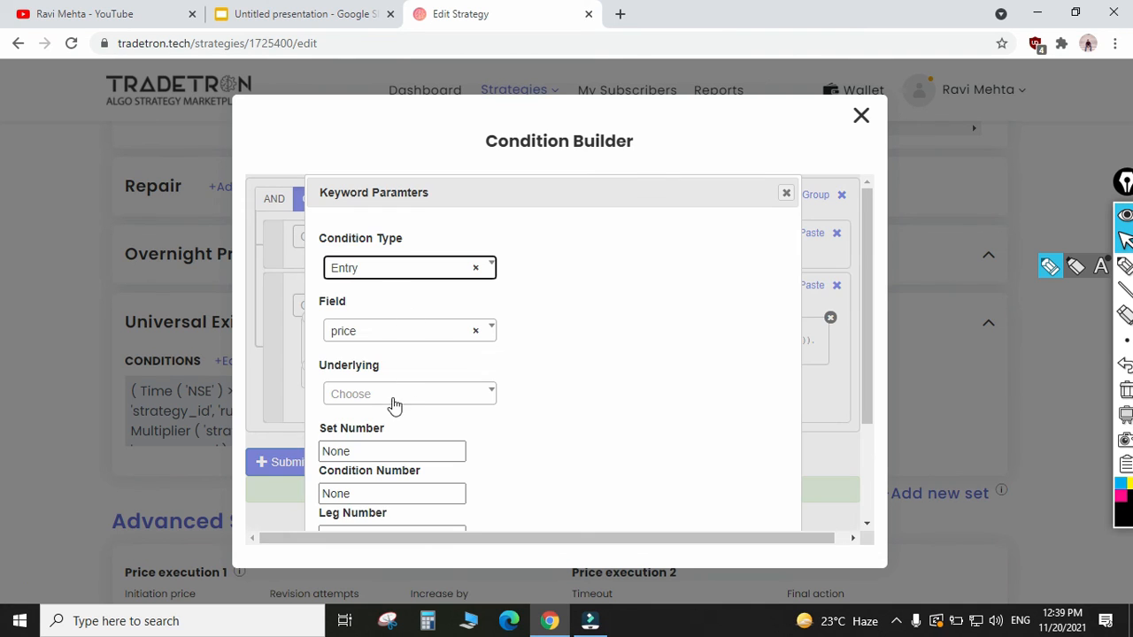
pyautogui.click(394, 401)
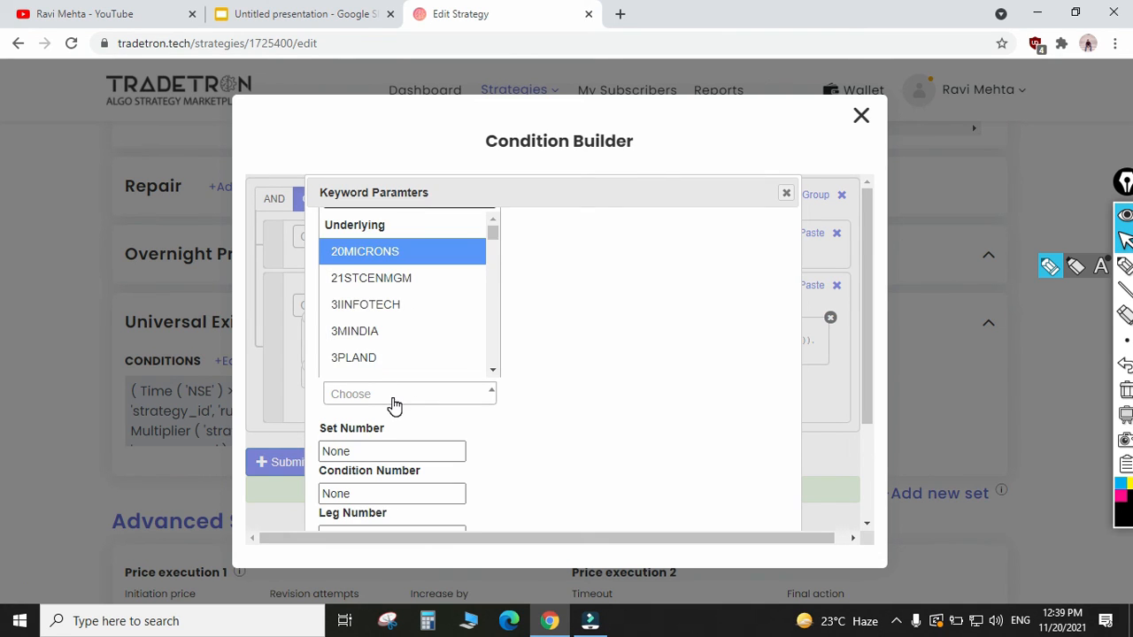
pyautogui.write('nifty')
pyautogui.press('Down')
pyautogui.press('Return')
pyautogui.press('Tab')
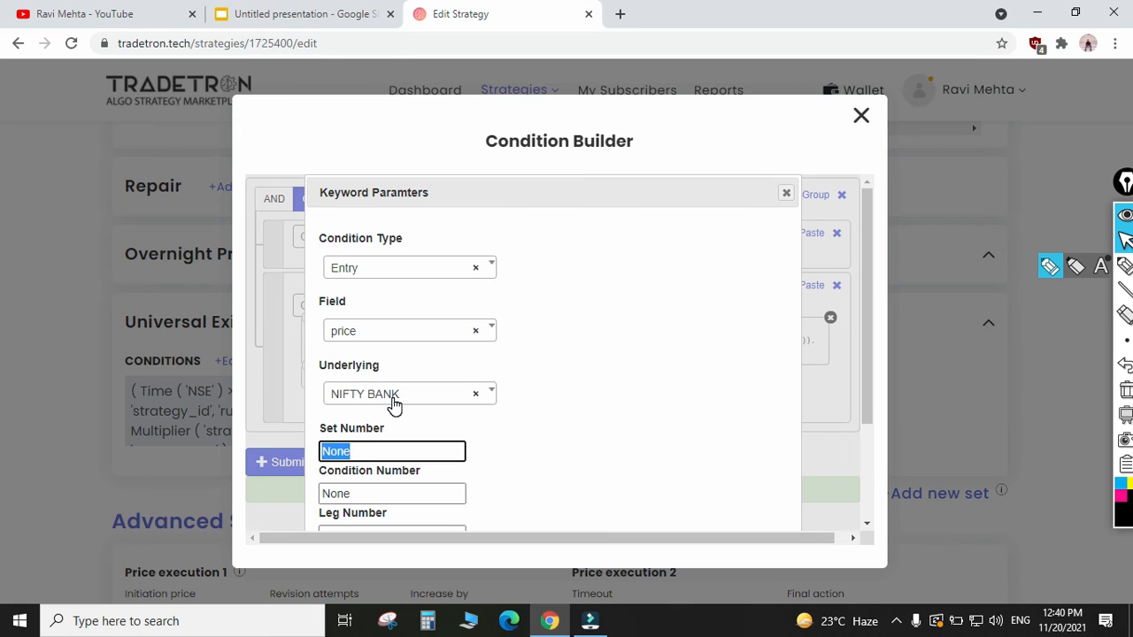
pyautogui.write('1')
pyautogui.press('Tab')
pyautogui.write('1')
pyautogui.press('Tab')
pyautogui.write('2')
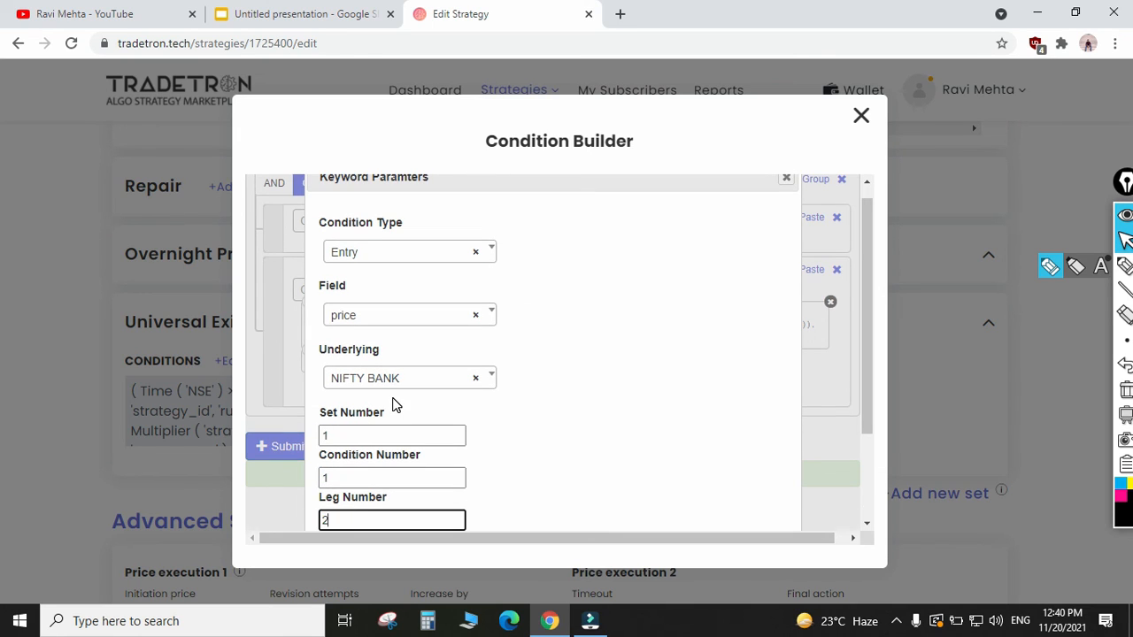
pyautogui.scroll(-2, 392, 399)
pyautogui.press('Return')
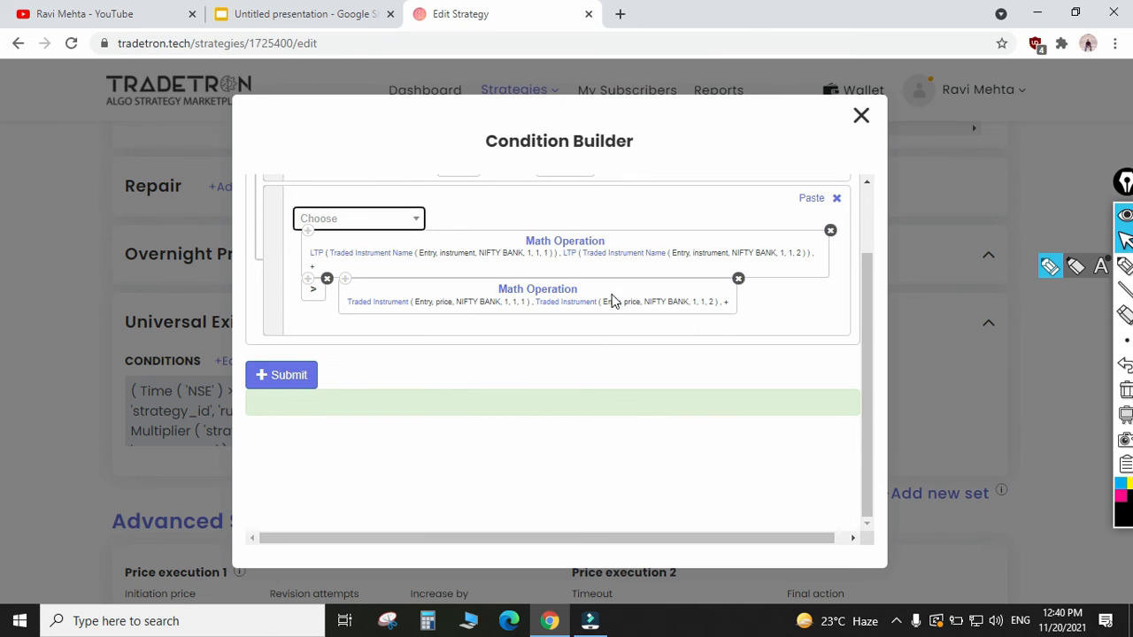
# - Multiply the combined entry price by a Number of 1.1 using the * operator
pyautogui.click(762, 301)
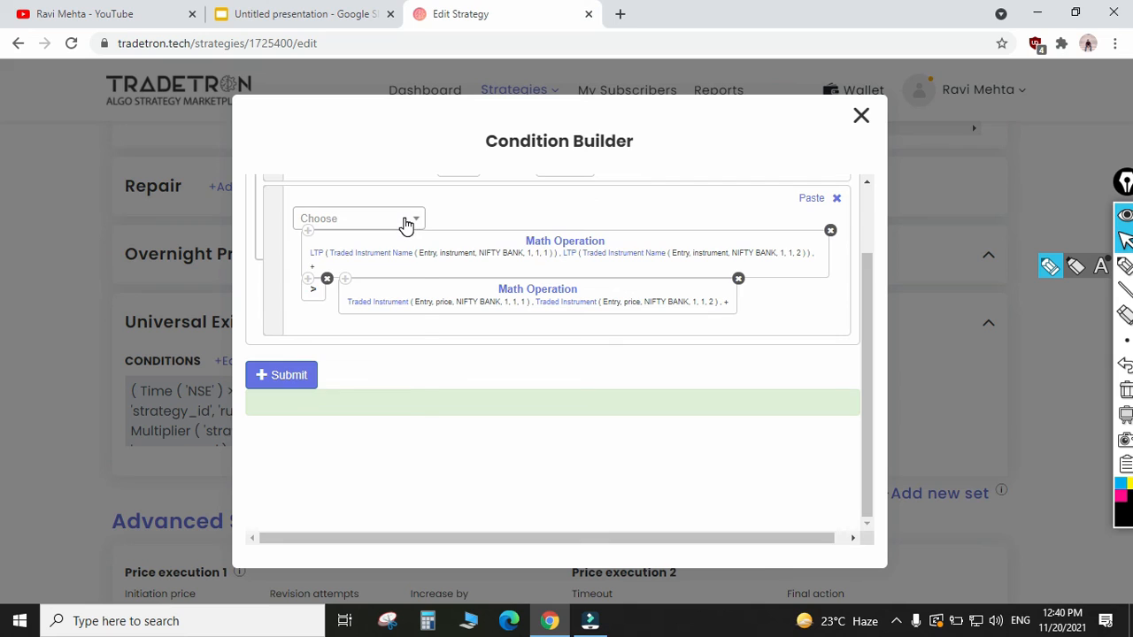
pyautogui.click(406, 223)
pyautogui.write('*')
pyautogui.press('Return')
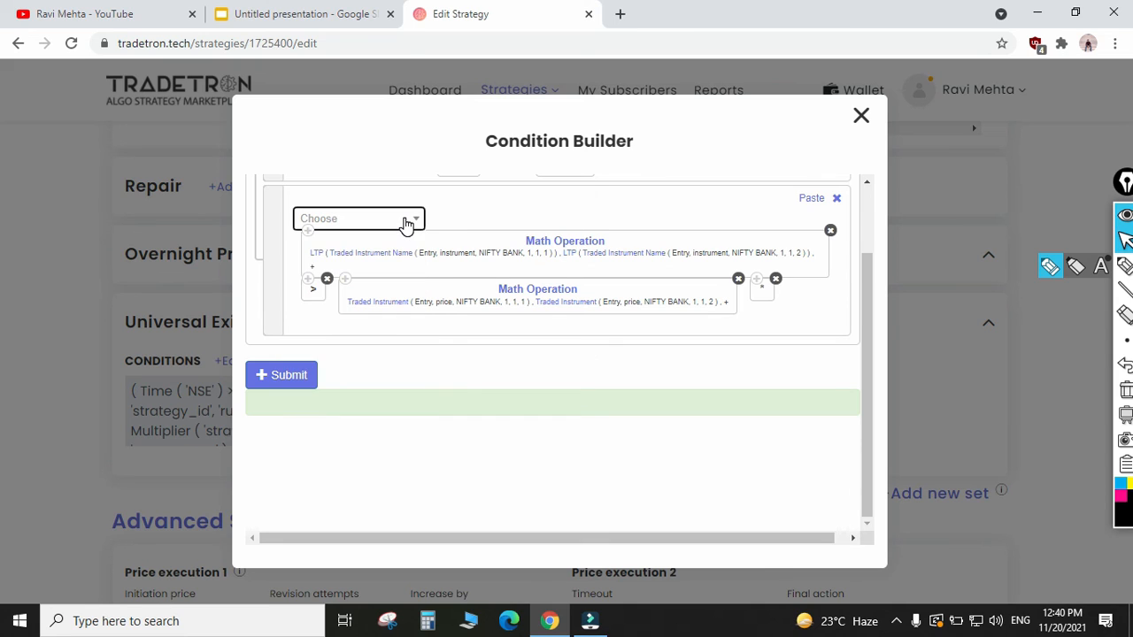
pyautogui.click(406, 227)
pyautogui.write('num')
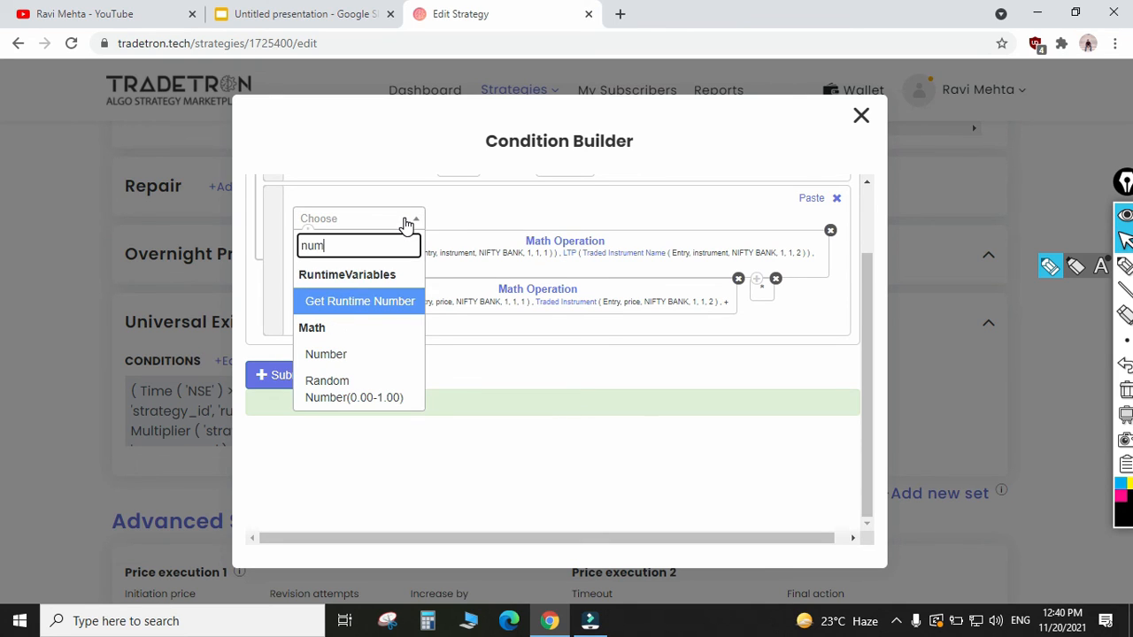
pyautogui.press('Down')
pyautogui.press('Return')
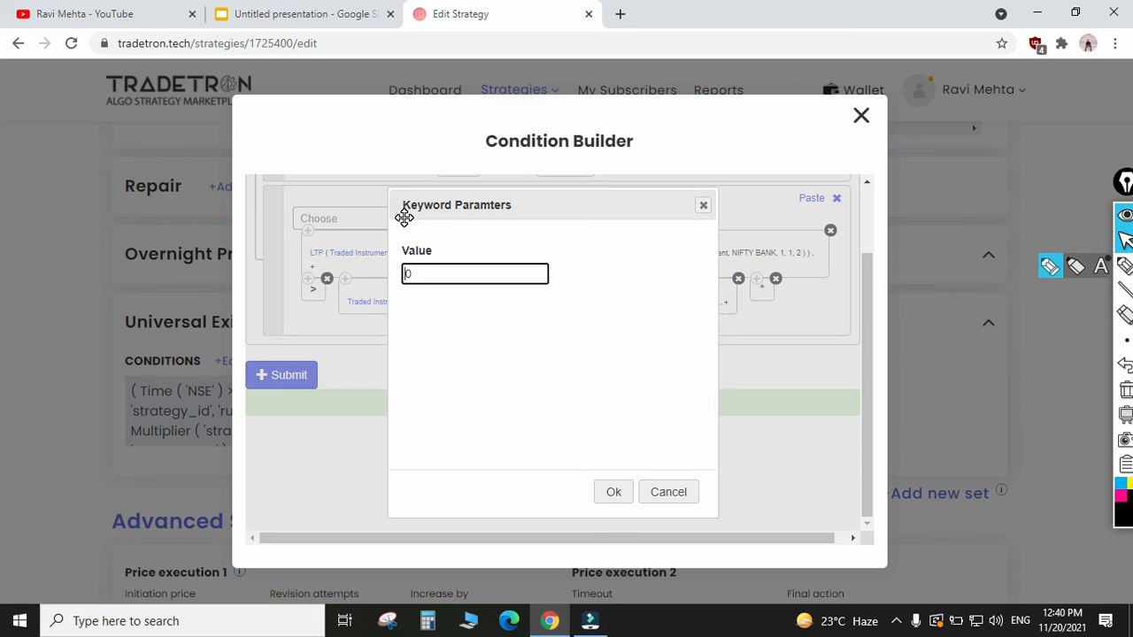
pyautogui.press('Delete')
pyautogui.write('1.1')
pyautogui.press('Tab')
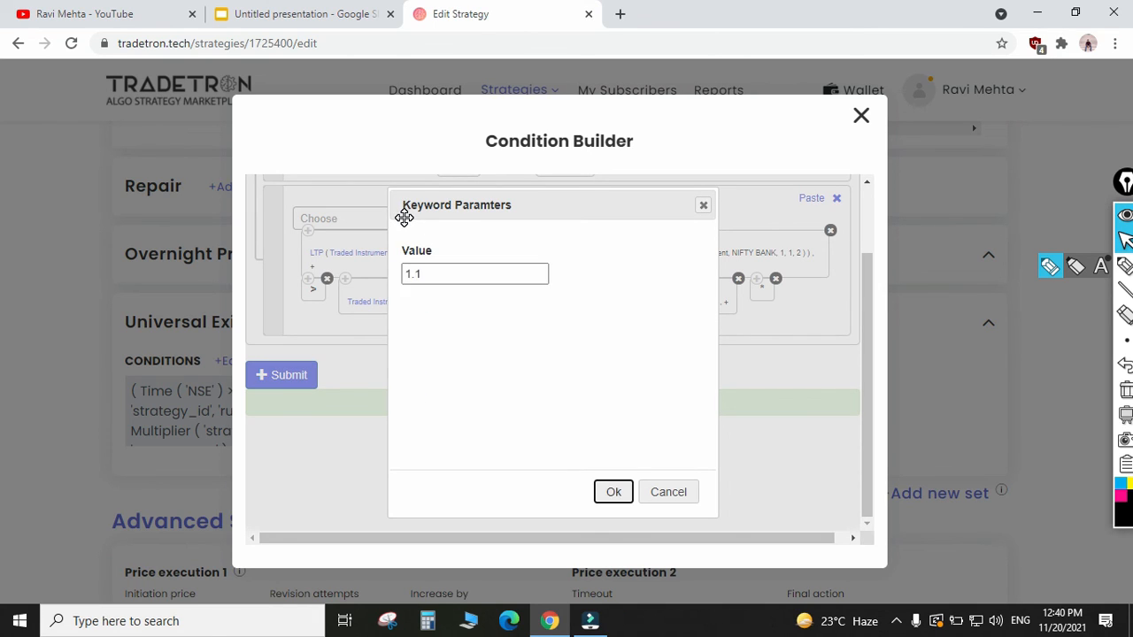
pyautogui.press('Return')
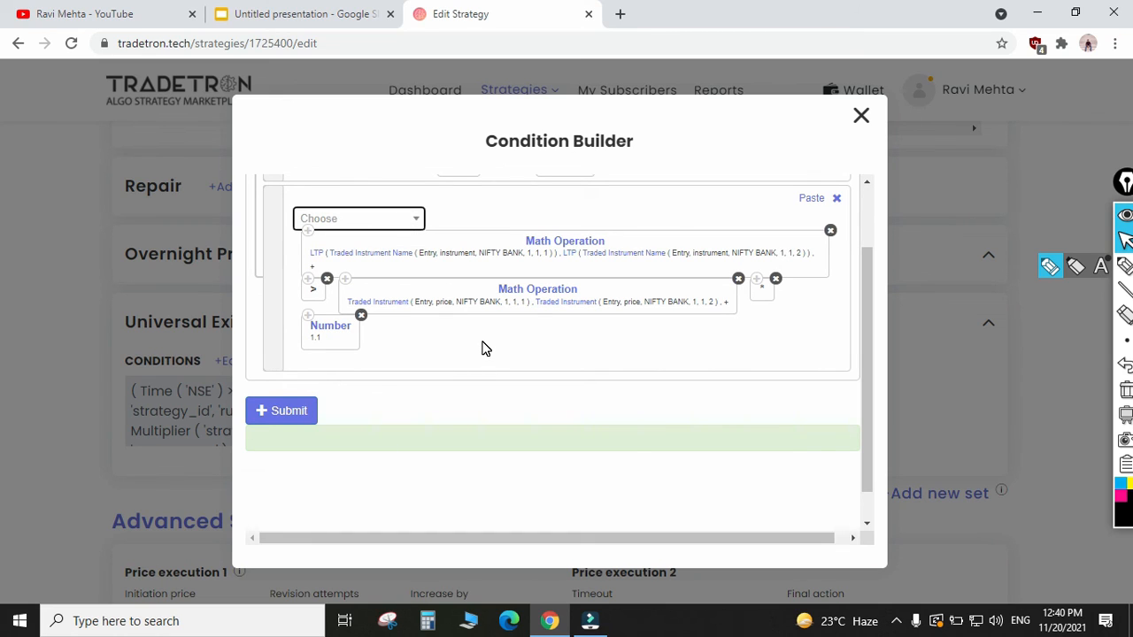
# - Submit the Universal Exit condition and close the Condition Builder
pyautogui.scroll(1, 482, 348)
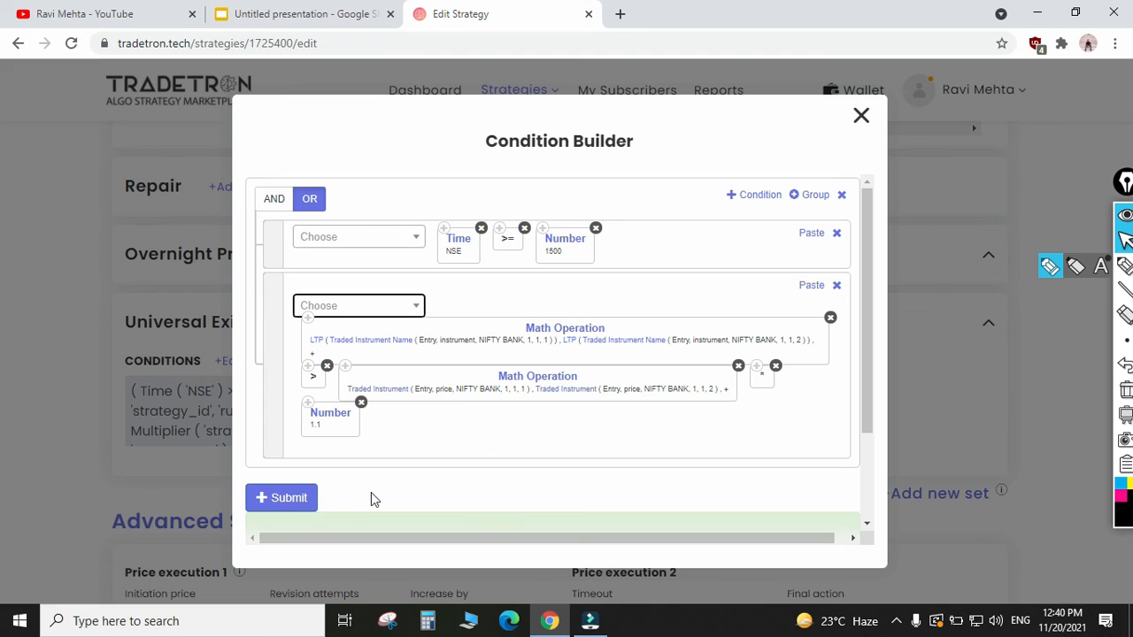
pyautogui.click(292, 501)
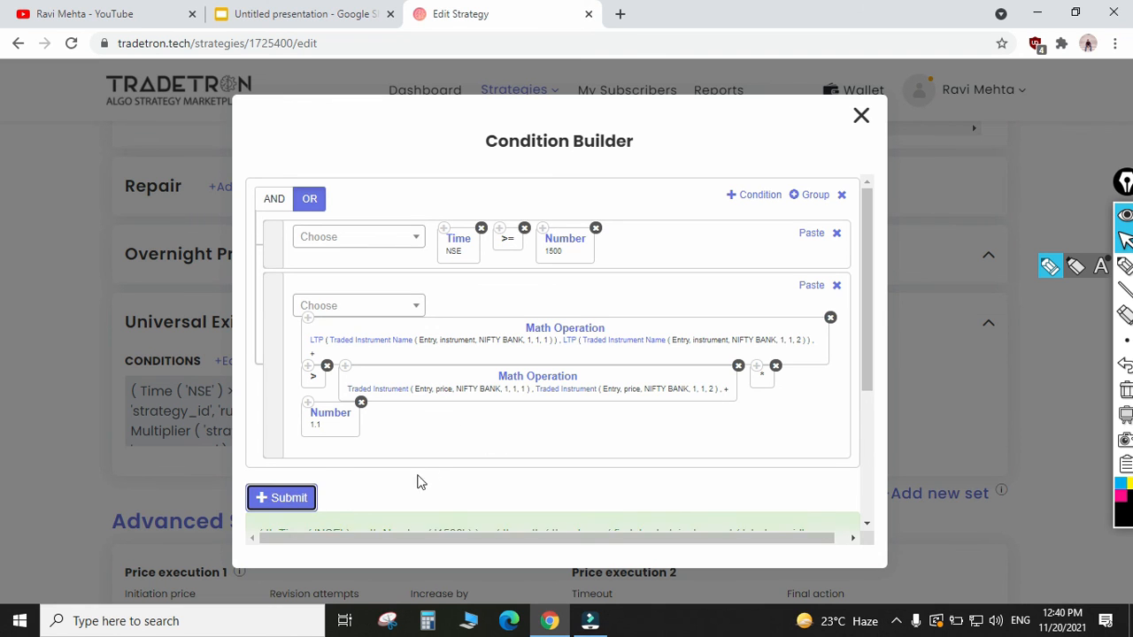
pyautogui.scroll(-3, 531, 398)
pyautogui.click(861, 115)
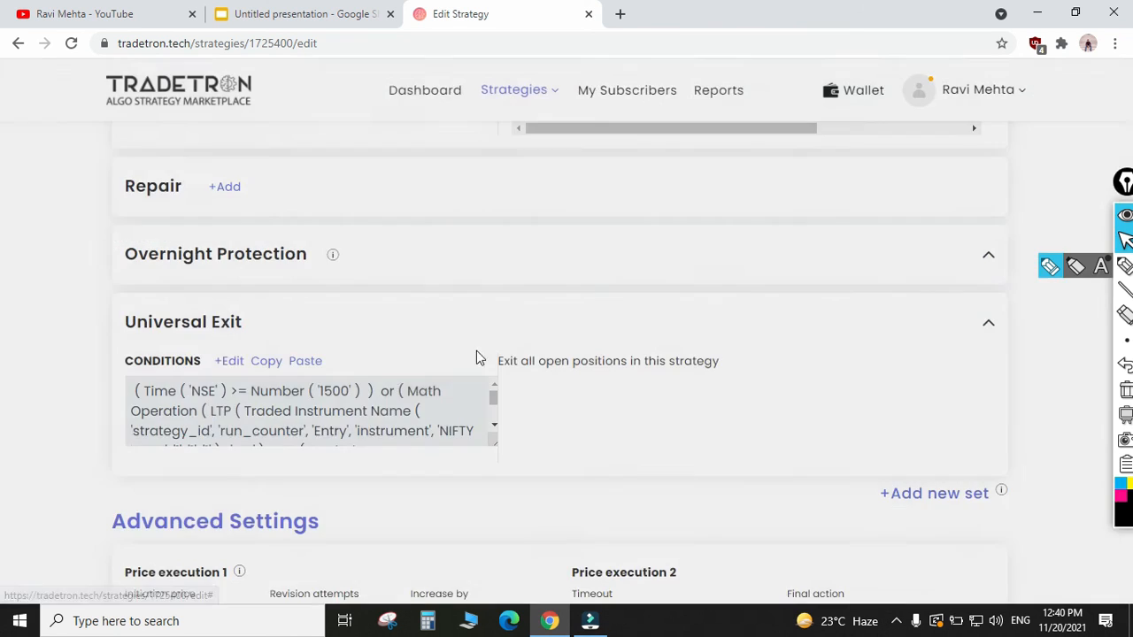
pyautogui.scroll(-3, 386, 404)
pyautogui.scroll(-2, 579, 410)
pyautogui.scroll(8, 579, 410)
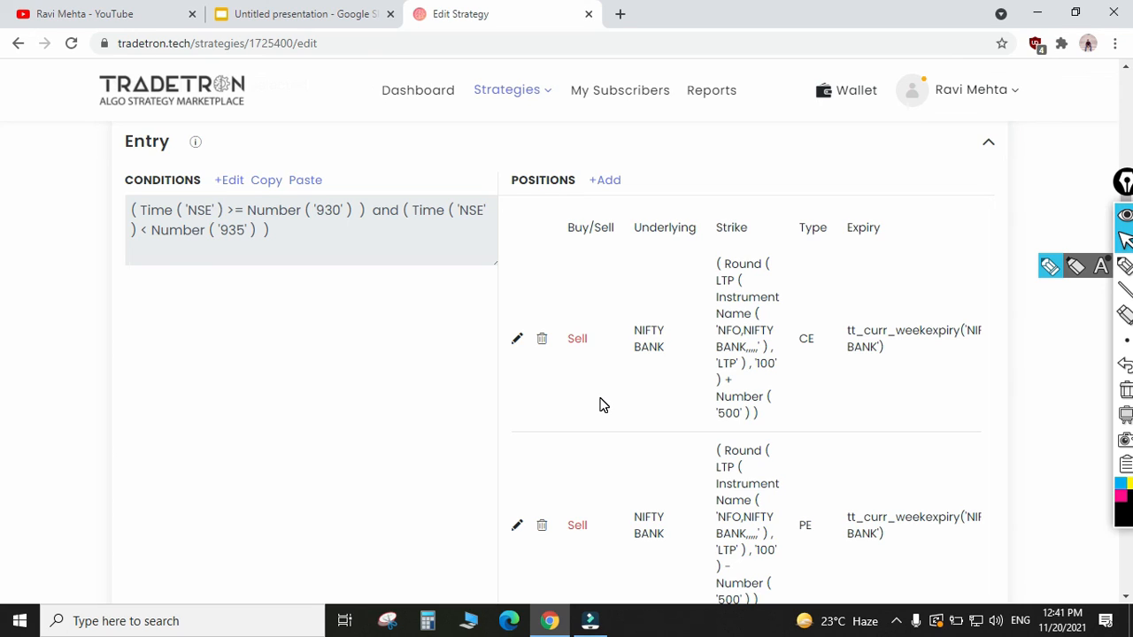
pyautogui.scroll(-2, 469, 416)
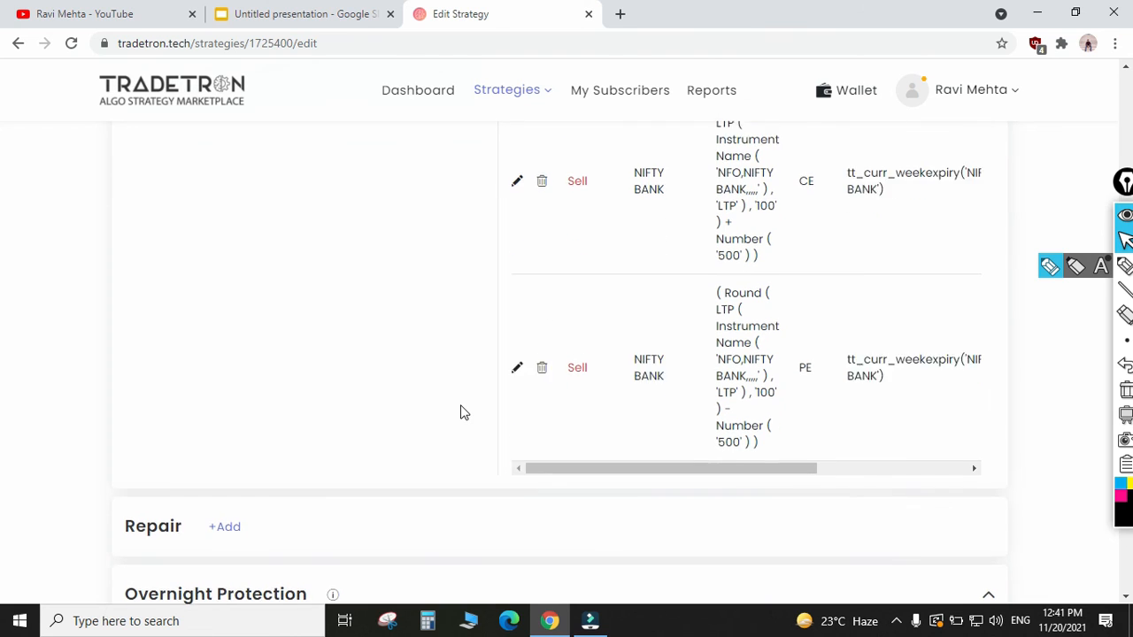
# - Update the strategy with the new Universal Exit condition and close the confirmation dialog
pyautogui.scroll(-4, 427, 408)
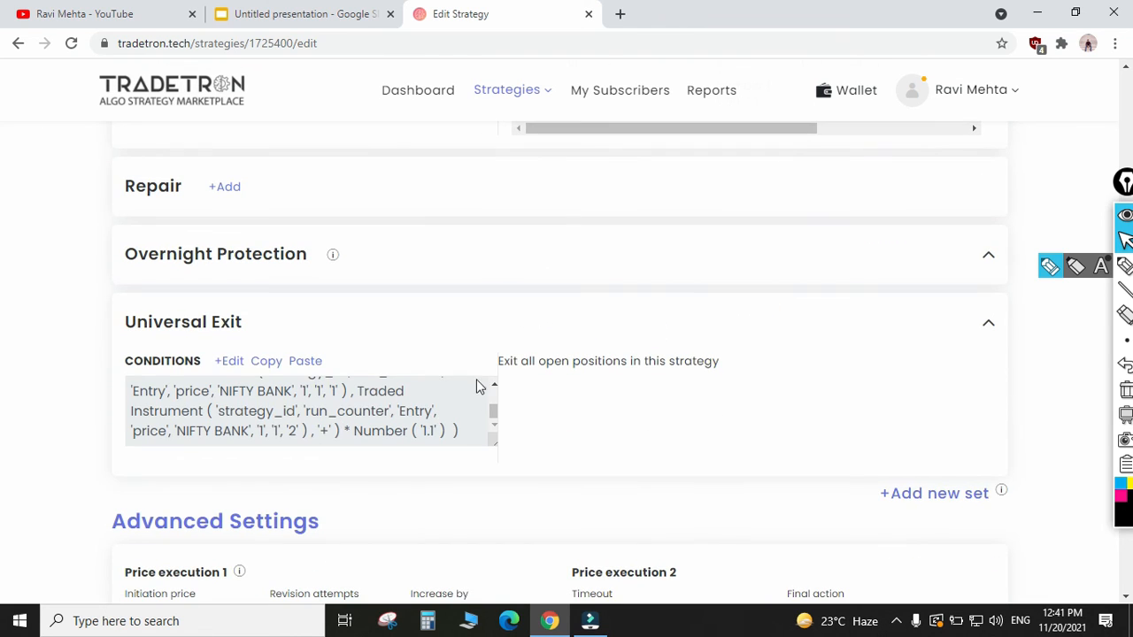
pyautogui.scroll(-5, 584, 443)
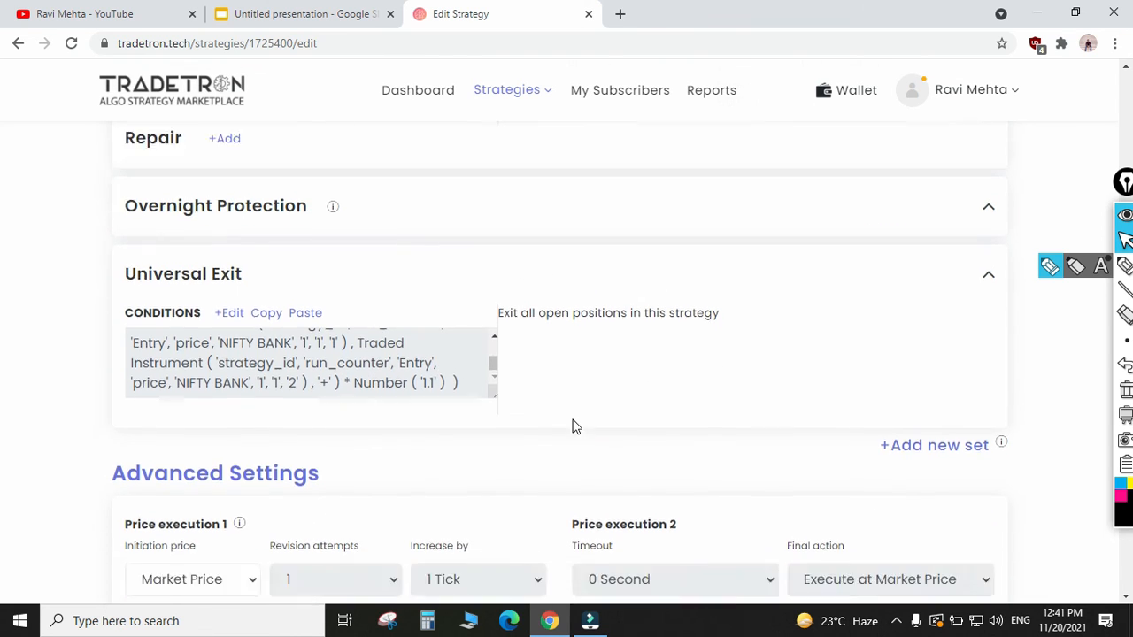
pyautogui.scroll(-4, 572, 384)
pyautogui.scroll(-4, 569, 393)
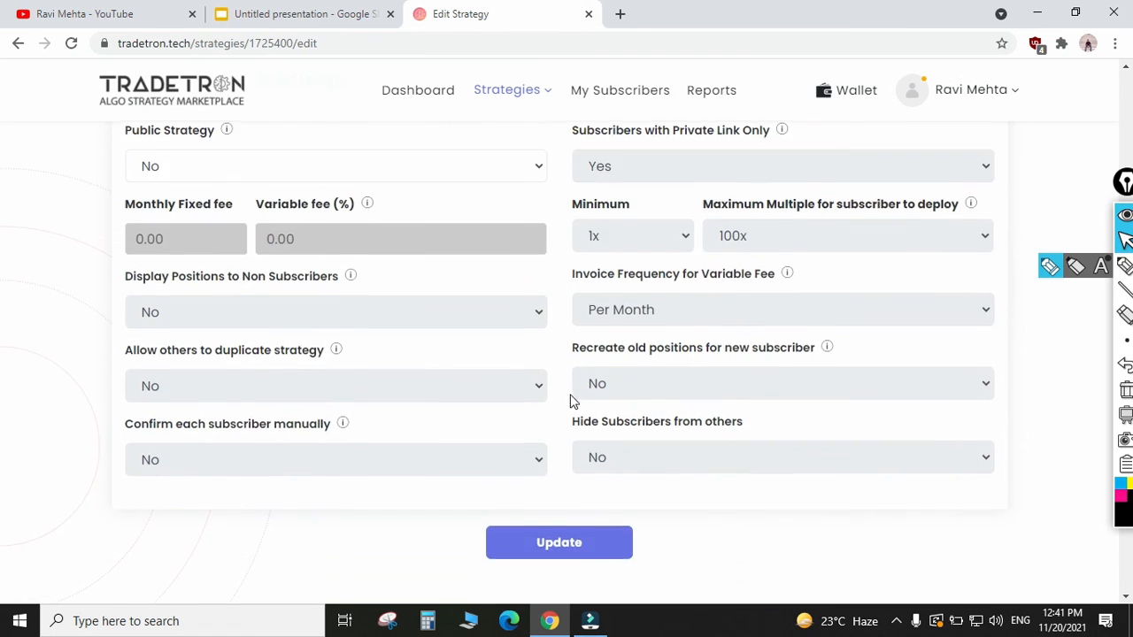
pyautogui.click(549, 466)
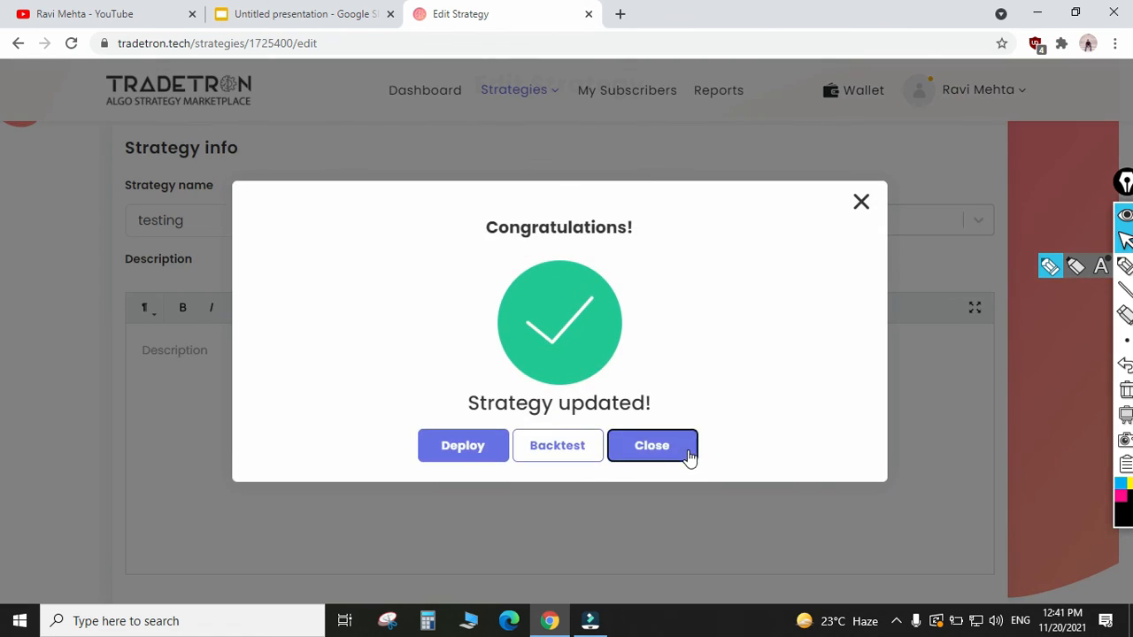
pyautogui.click(687, 457)
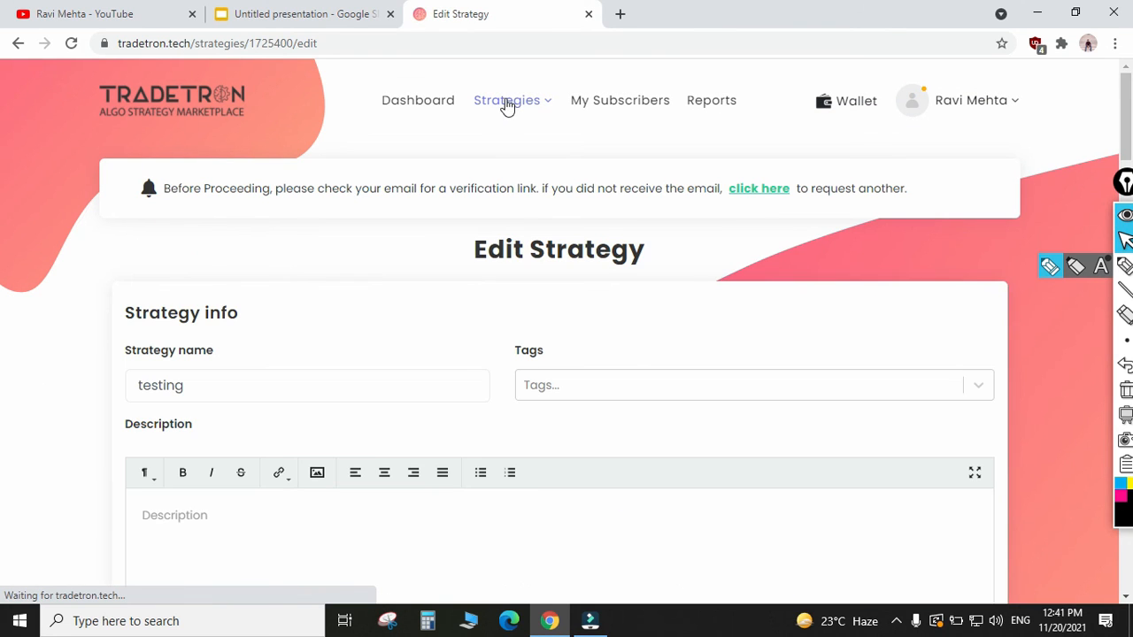
# - Open the My Strategies list and locate the strategy named testing
pyautogui.click(509, 103)
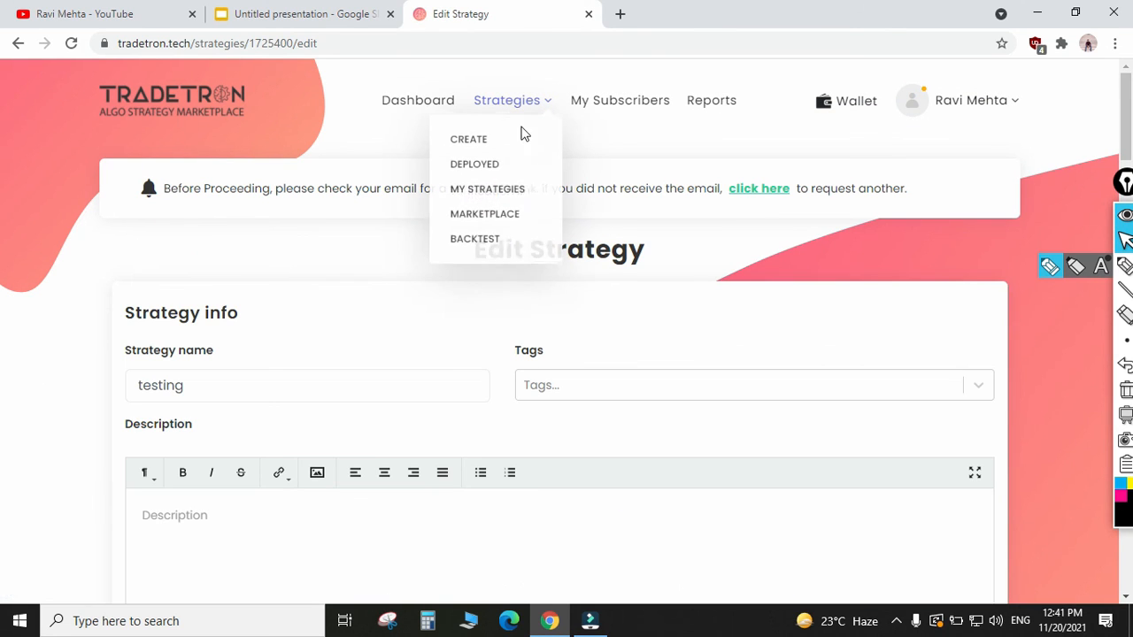
pyautogui.click(489, 196)
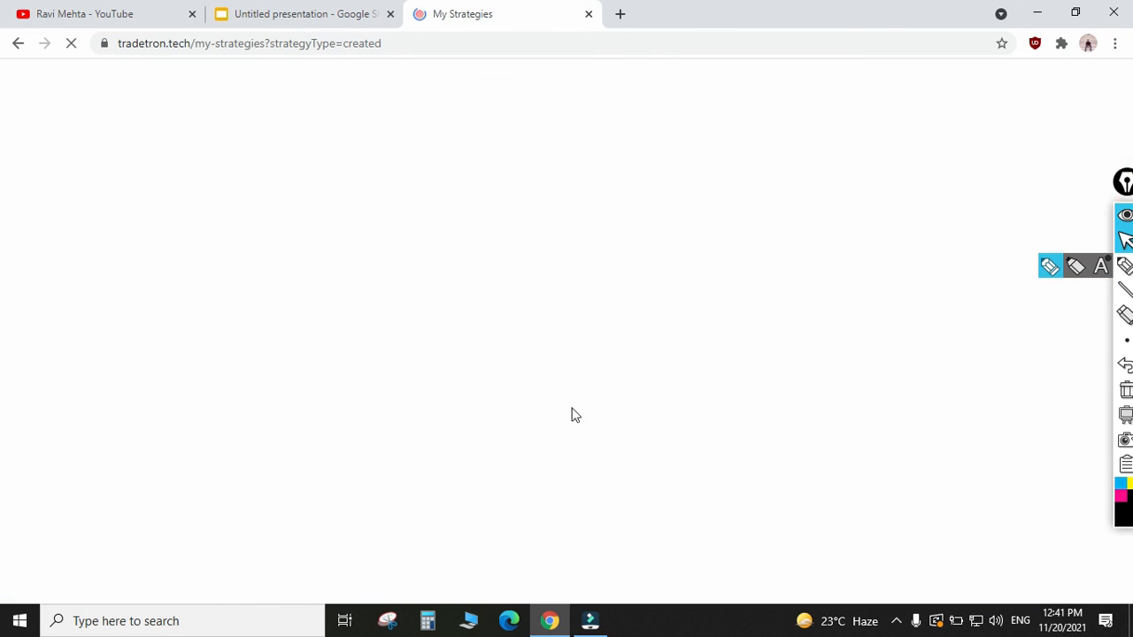
pyautogui.scroll(-7, 572, 415)
pyautogui.scroll(-5, 602, 404)
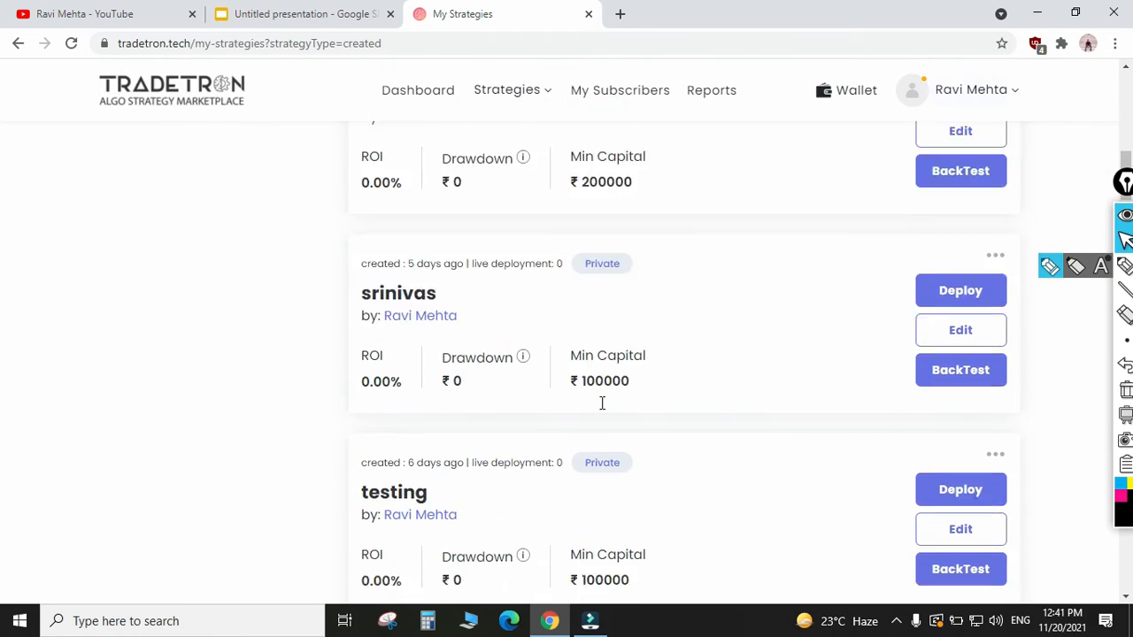
pyautogui.moveTo(430, 277); pyautogui.dragTo(356, 272)
pyautogui.click(625, 312)
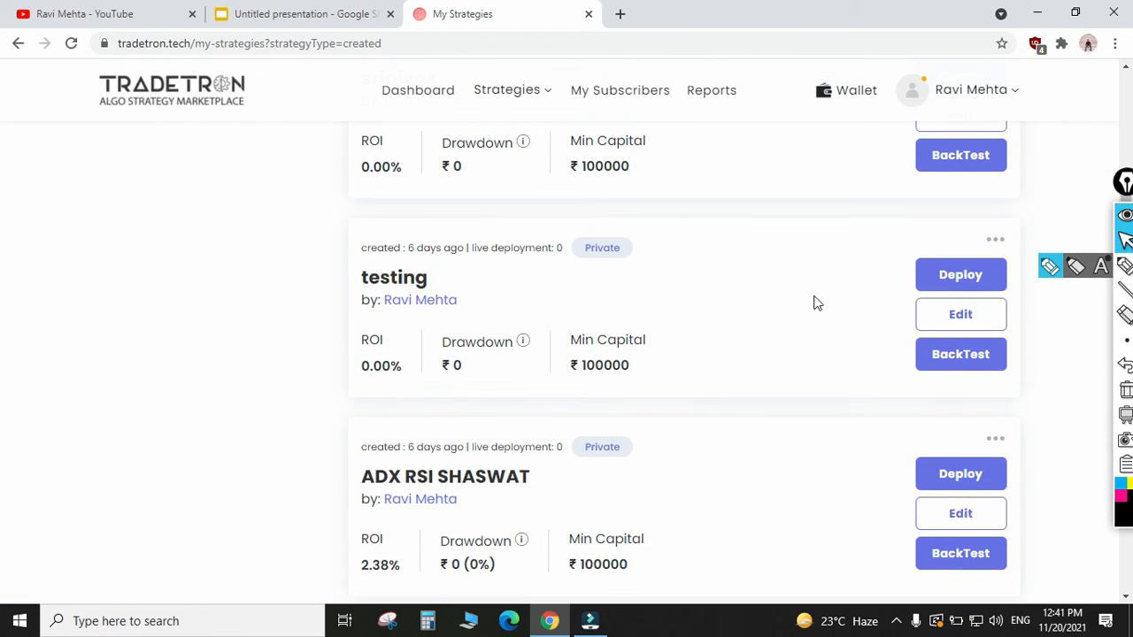
# - Inspect the deployment options and the backtest options of the testing strategy, closing each dialog without running it
pyautogui.click(944, 281)
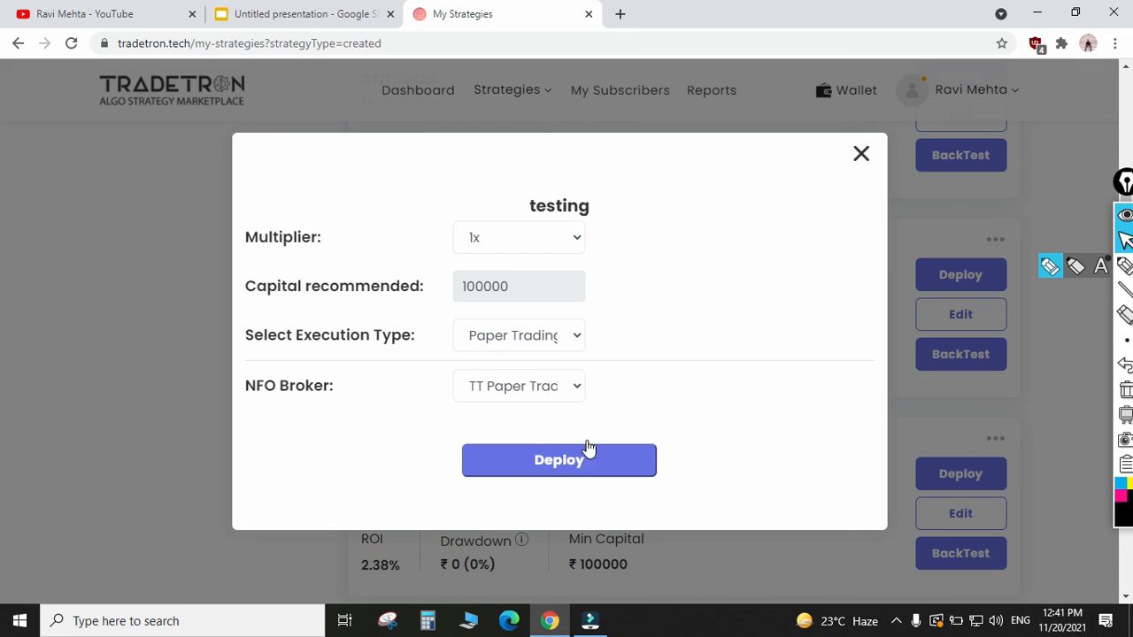
pyautogui.click(861, 155)
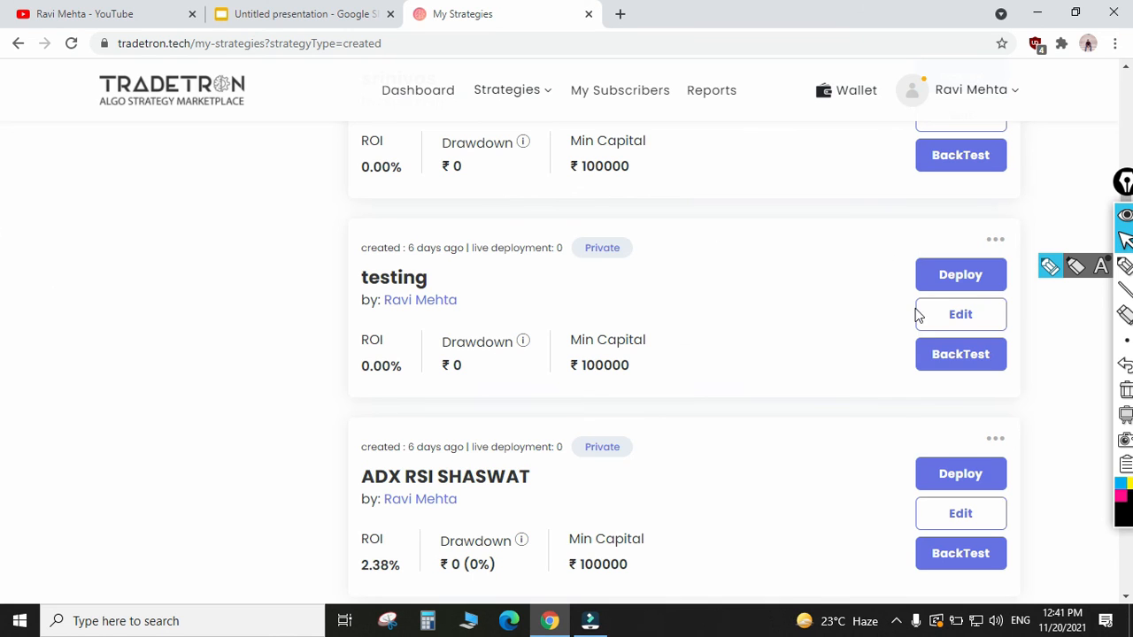
pyautogui.click(961, 354)
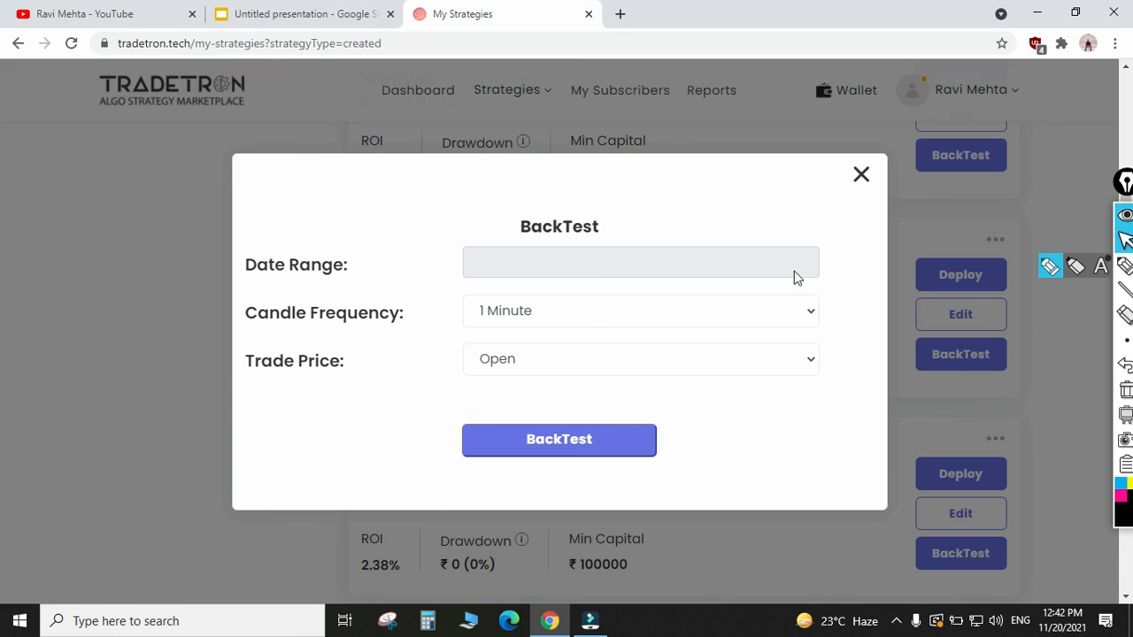
pyautogui.click(863, 177)
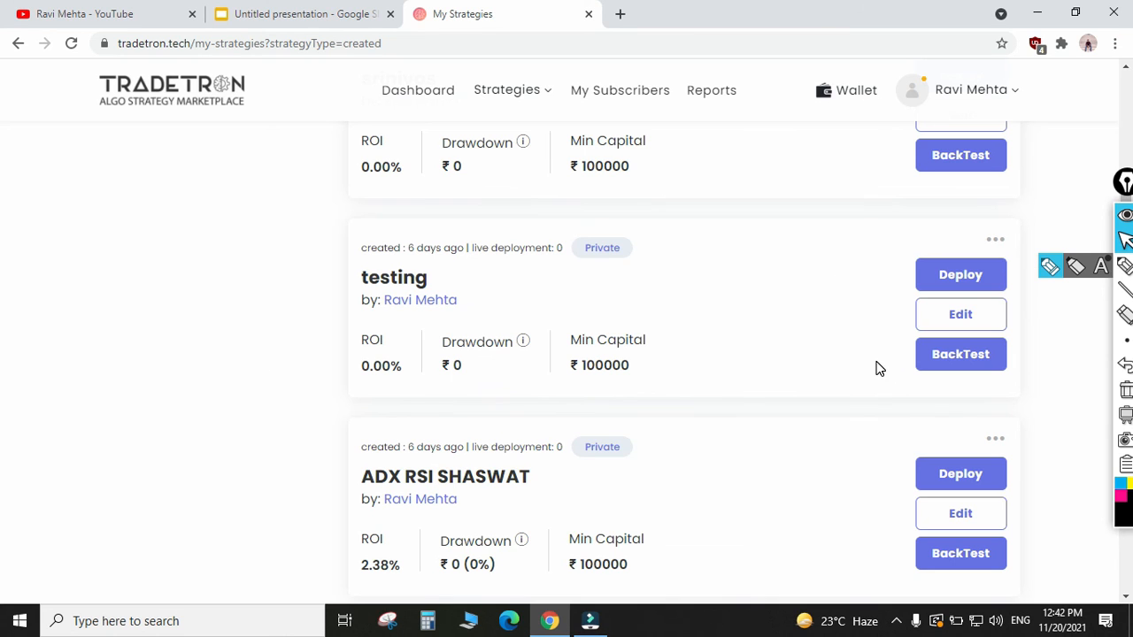
pyautogui.moveTo(886, 364); pyautogui.dragTo(1010, 367)
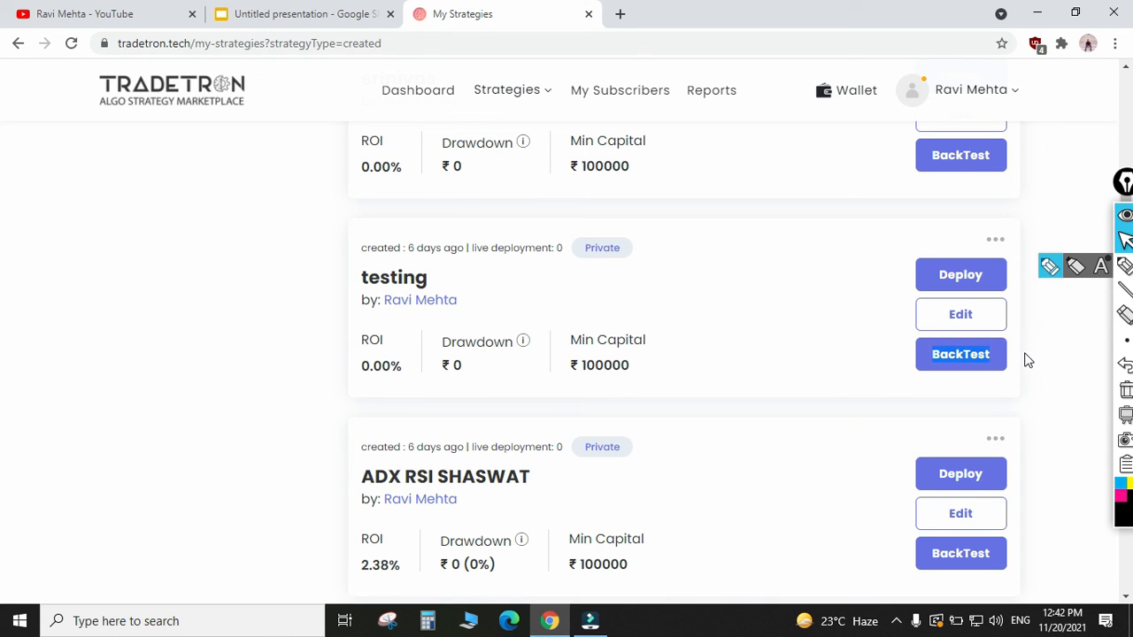
pyautogui.click(855, 376)
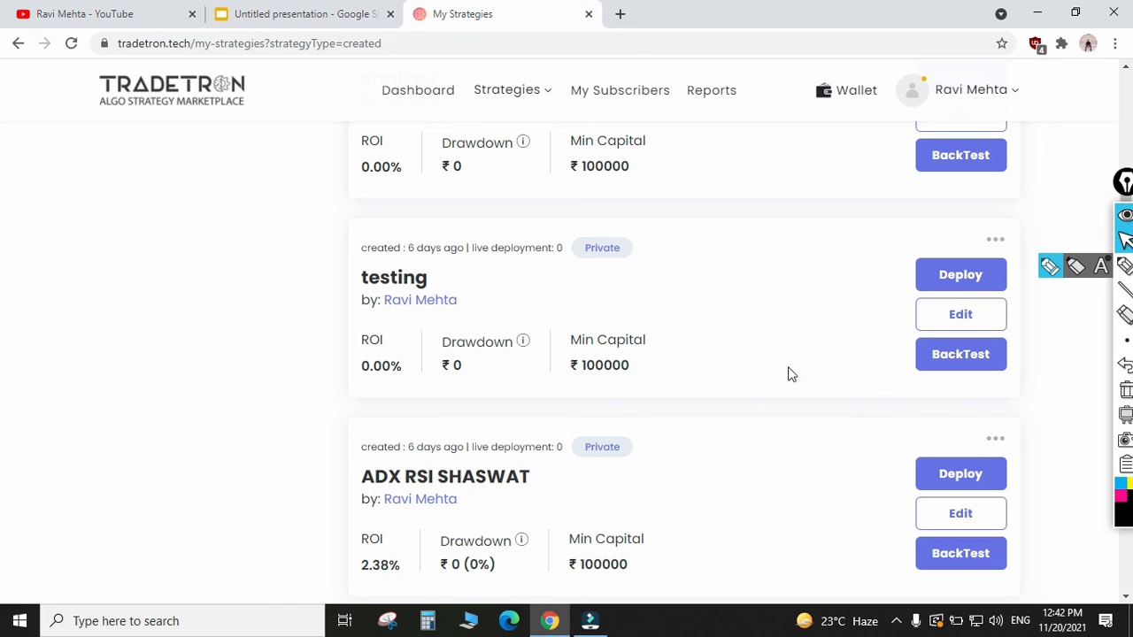